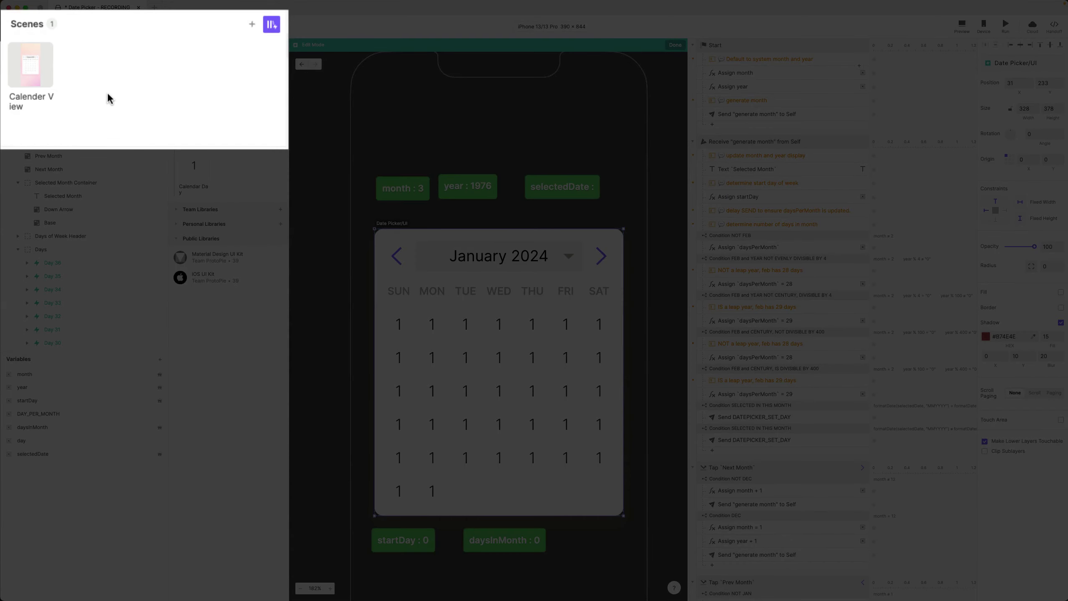
Open the Calender View scene and launch its preview in a window over the canvas.
click(14, 78)
click(33, 75)
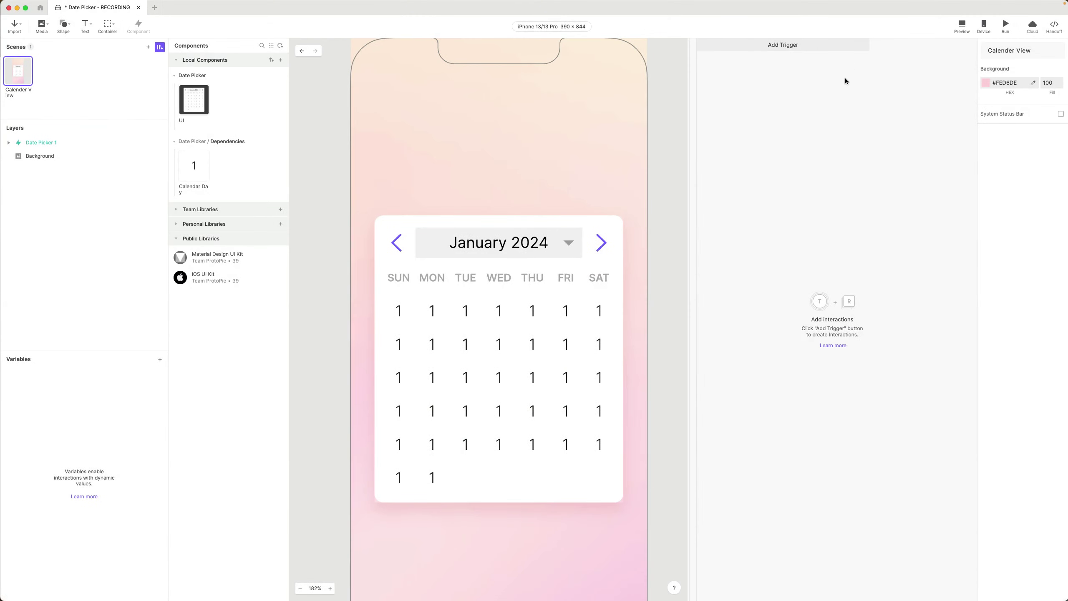
click(962, 26)
drag(980, 5, 569, 122)
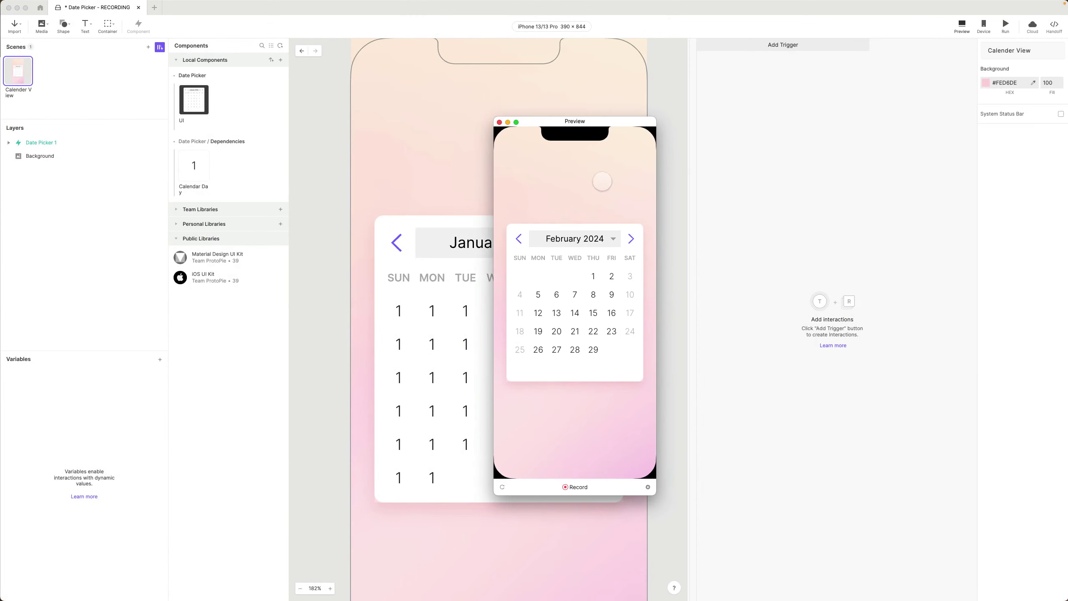
In the preview, advance the calendar to May 2024 and pick days 14 and 8, then advance to July 2024 and pick day 16.
click(631, 239)
click(631, 239)
click(630, 239)
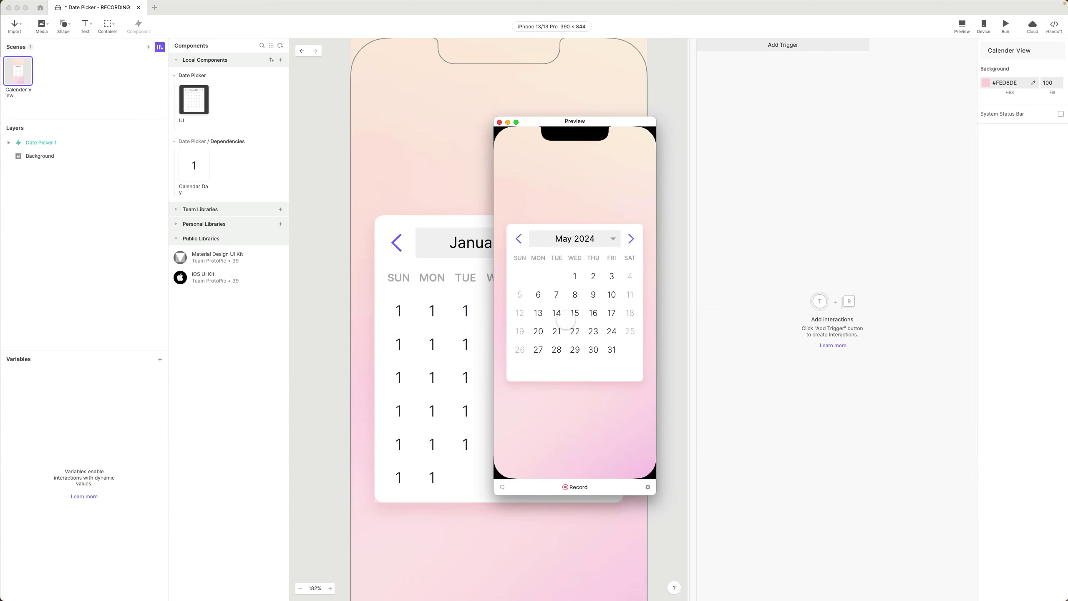
click(556, 312)
click(575, 294)
click(631, 239)
click(631, 239)
click(556, 312)
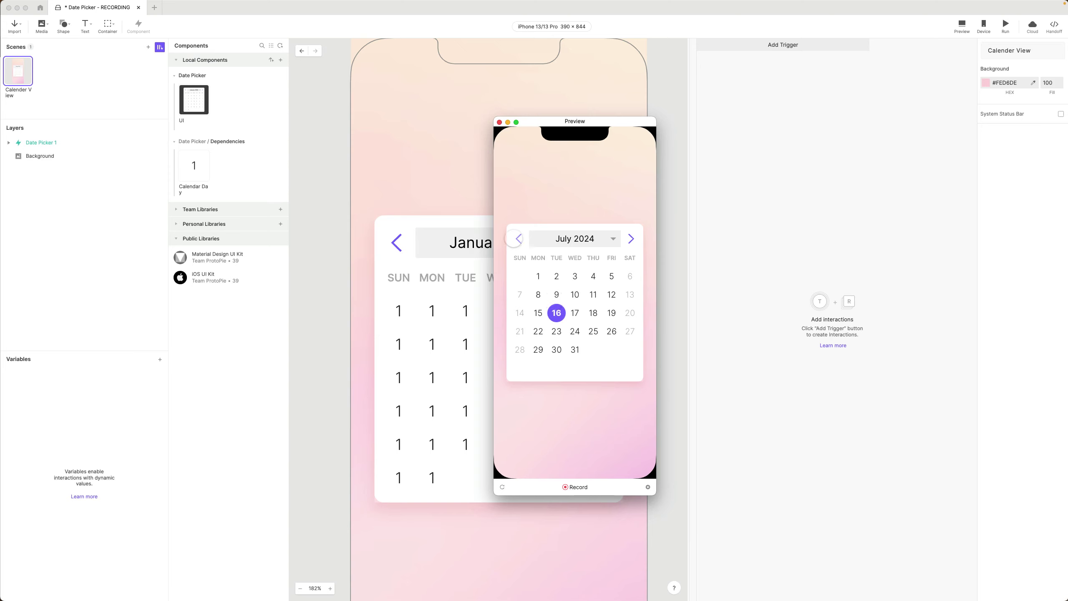
Page the previewed calendar three months back and three months forward, then close the preview.
click(519, 239)
click(519, 238)
click(519, 239)
click(631, 239)
click(631, 239)
click(631, 239)
click(500, 122)
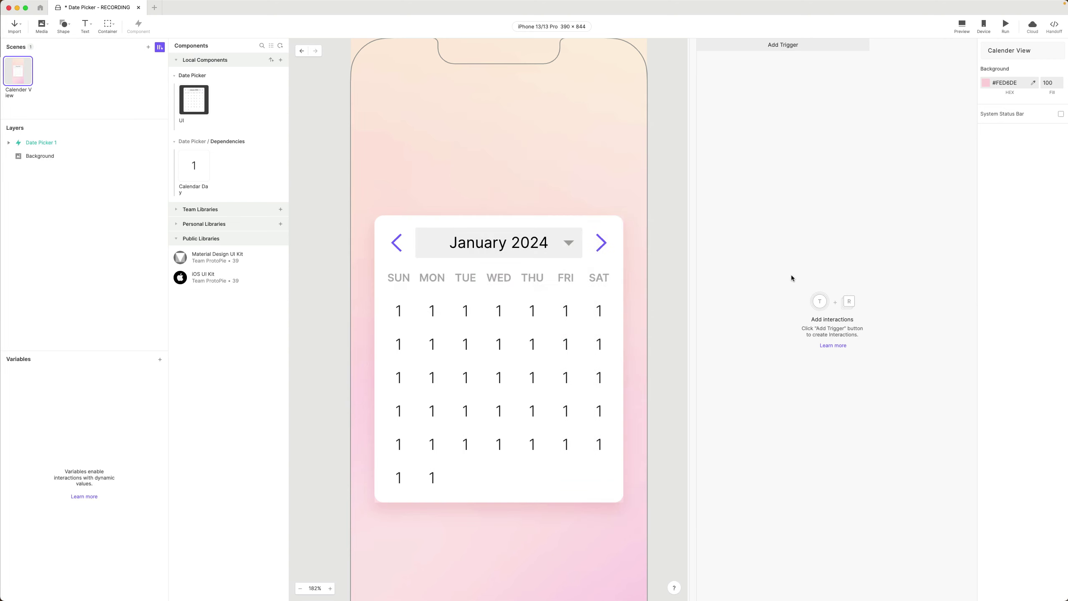
Move the date picker up to Y 44 and place a second Date Picker/UI instance below it at X 31, Y 436.
click(509, 320)
drag(510, 319, 511, 185)
scroll(513, 309, down, 3)
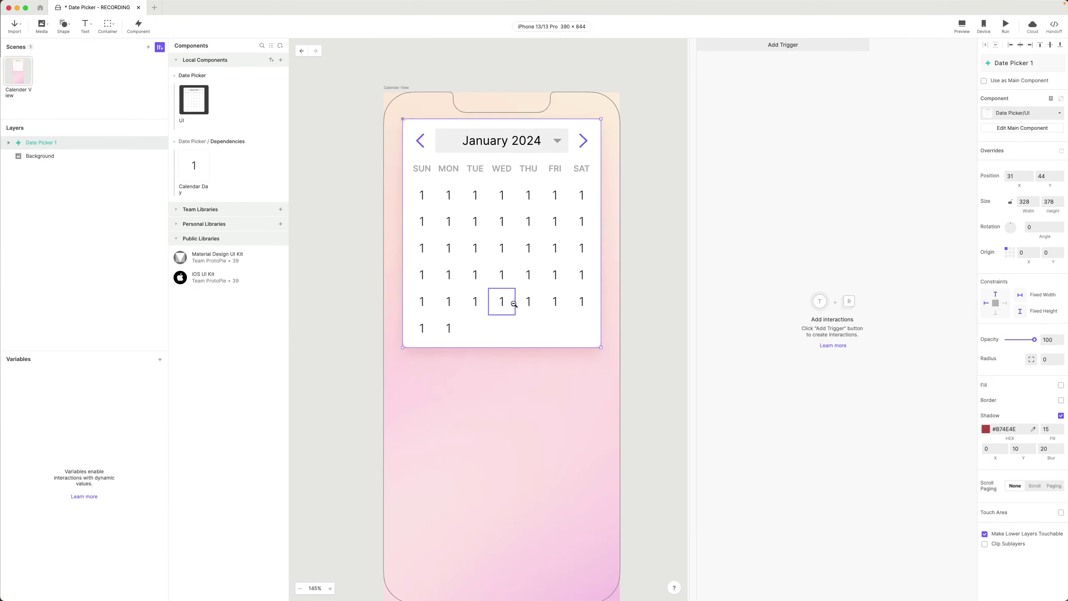
scroll(512, 305, down, 2)
drag(182, 117, 497, 406)
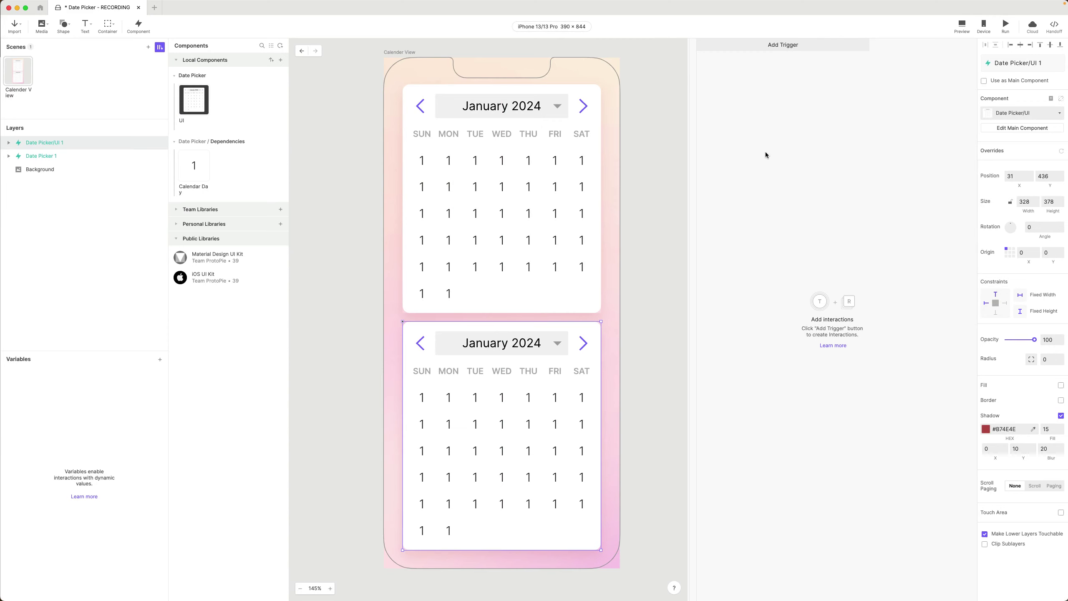
Preview the scene with both date pickers and advance the upper calendar to June 2024.
click(962, 26)
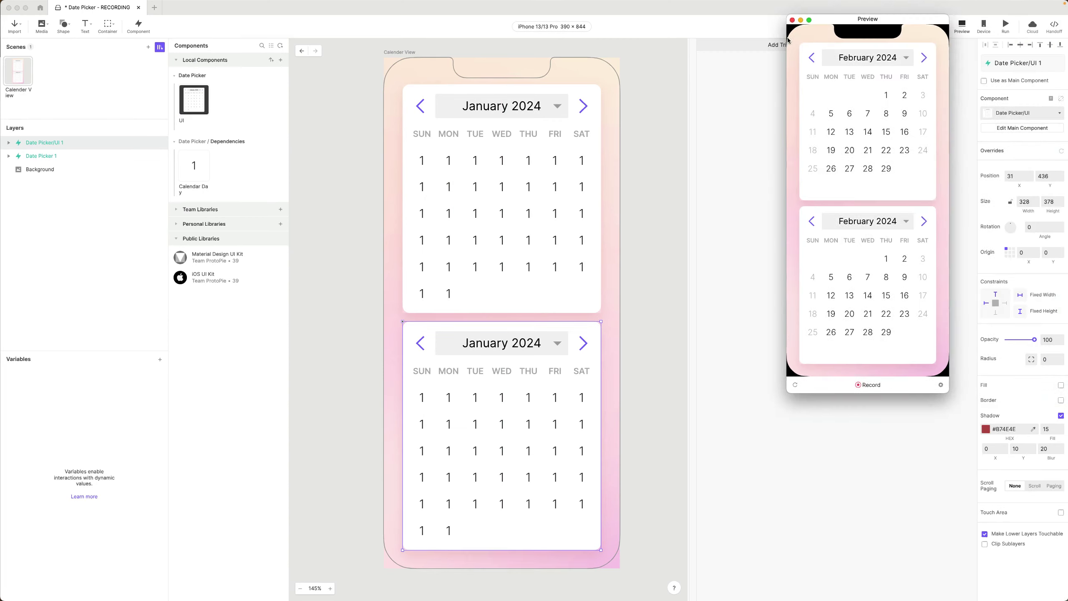
click(576, 162)
click(575, 162)
click(576, 161)
click(576, 161)
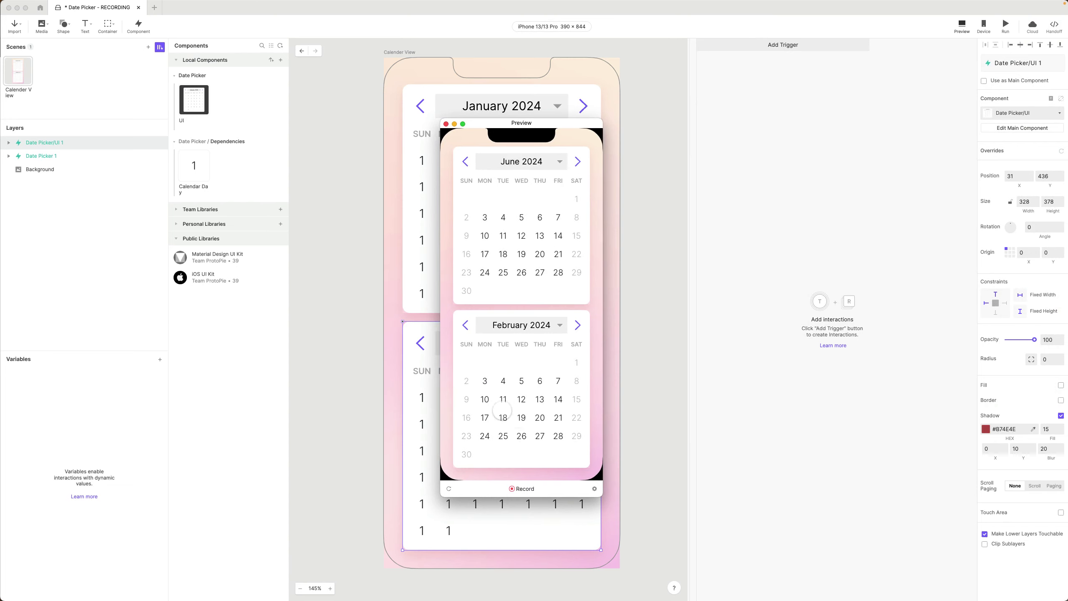
Page the lower previewed calendar back to December 2023 and pick day 18.
click(465, 325)
click(465, 324)
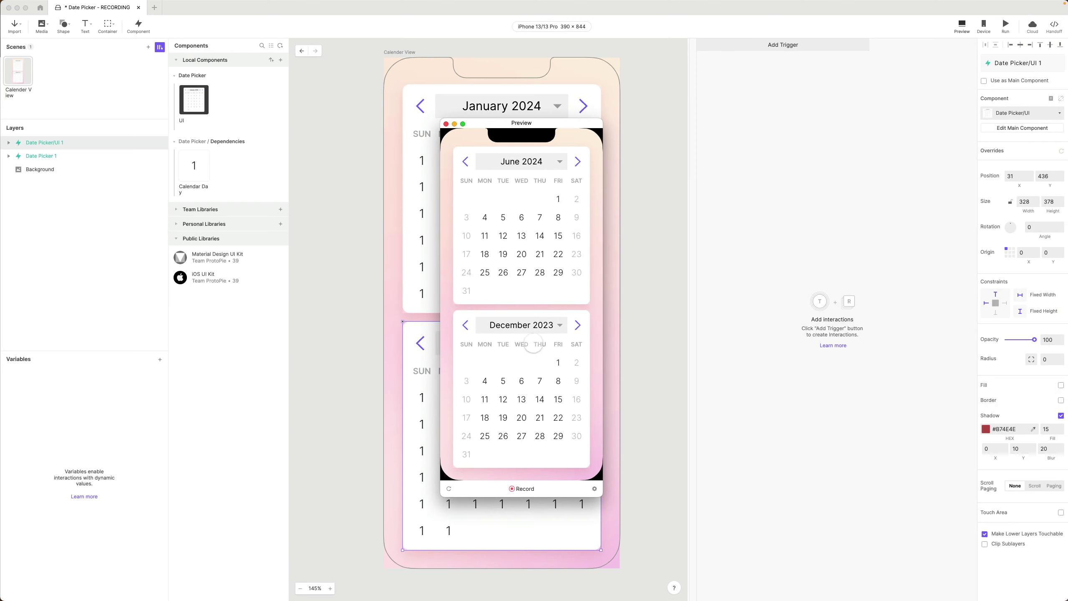
click(484, 417)
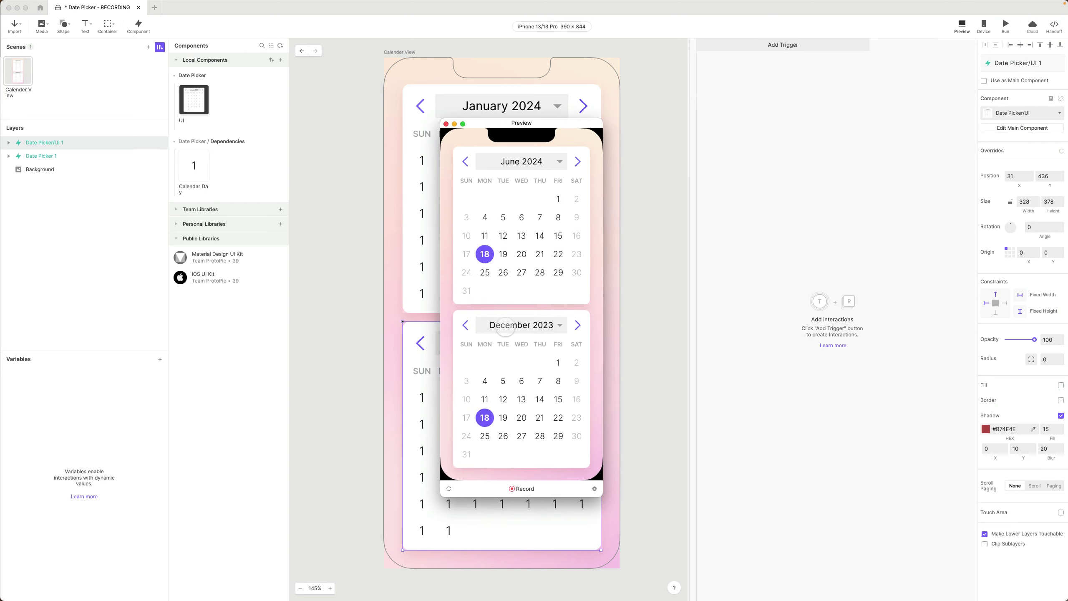
Advance the upper previewed calendar to September 2024, pick day 18, and close the preview.
click(578, 161)
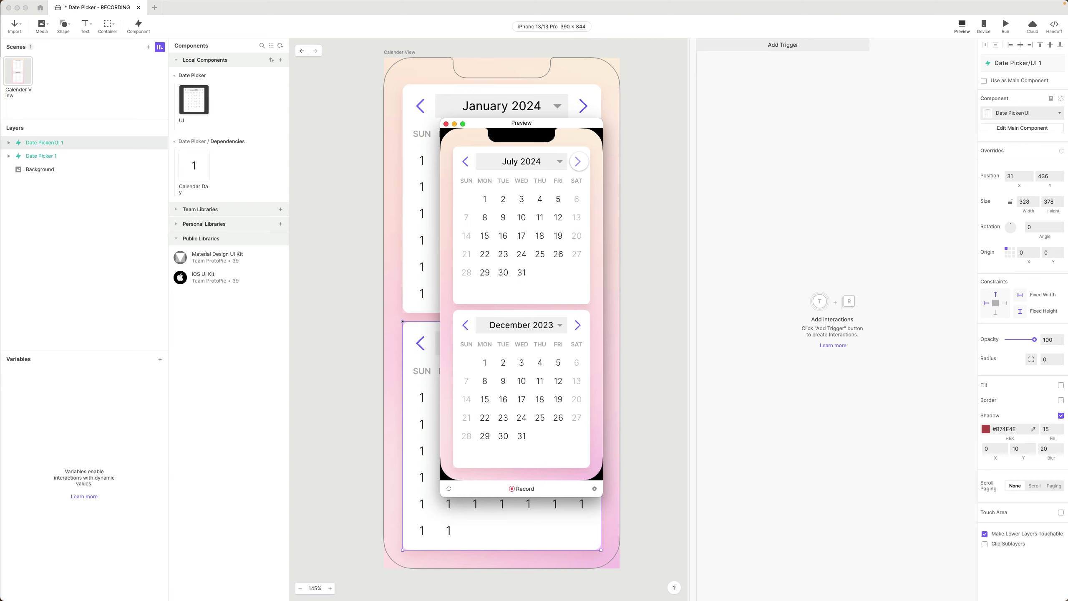
click(579, 162)
click(578, 161)
click(522, 236)
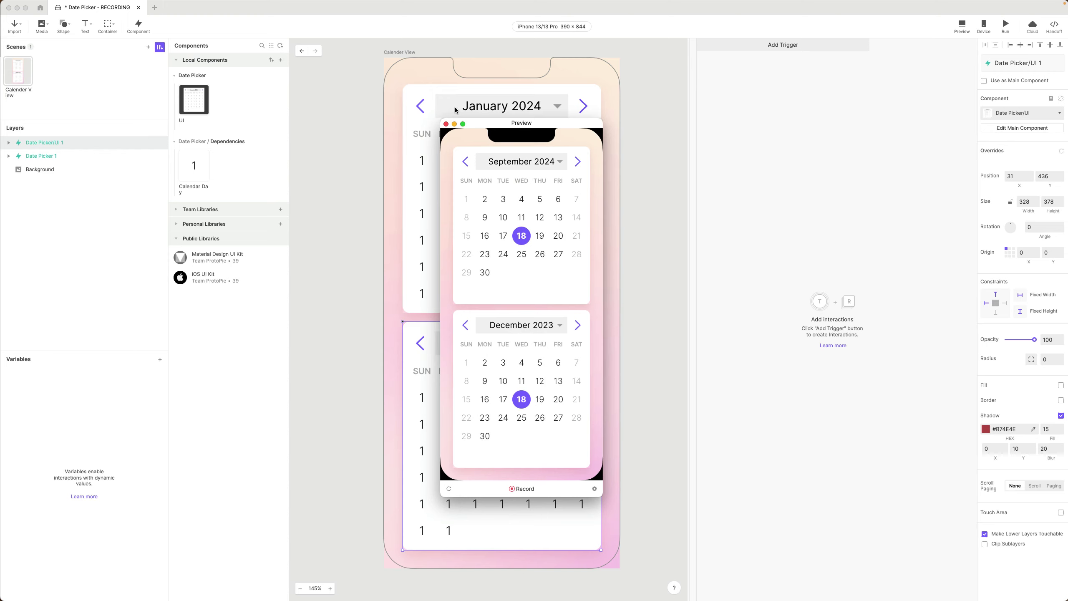
click(446, 124)
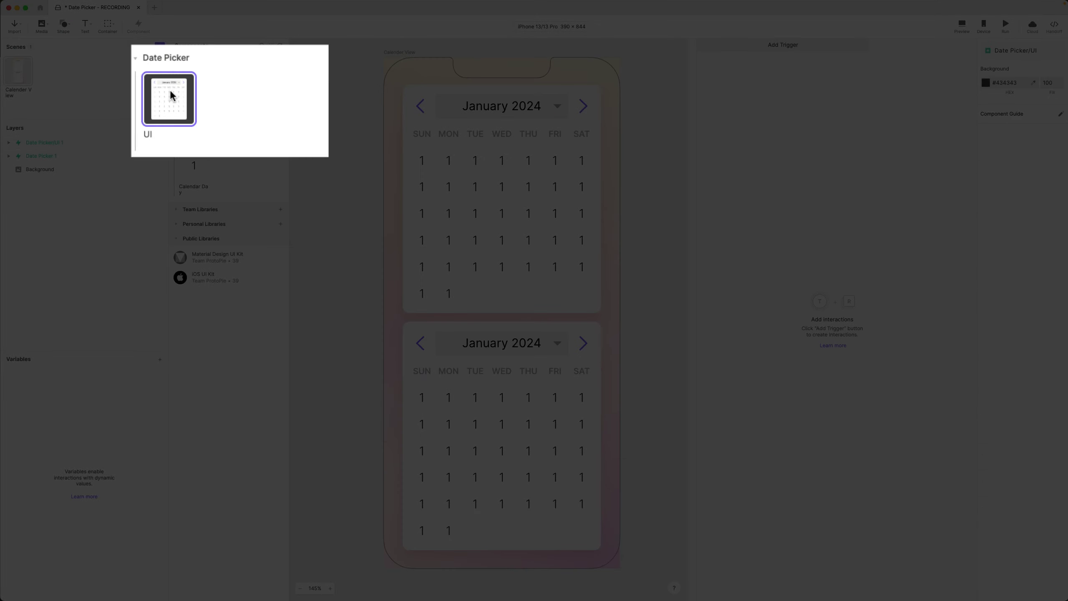
Open the Date Picker/UI component and inspect the message of its first Send DATEPICKER_SET_DAY response.
double_click(194, 97)
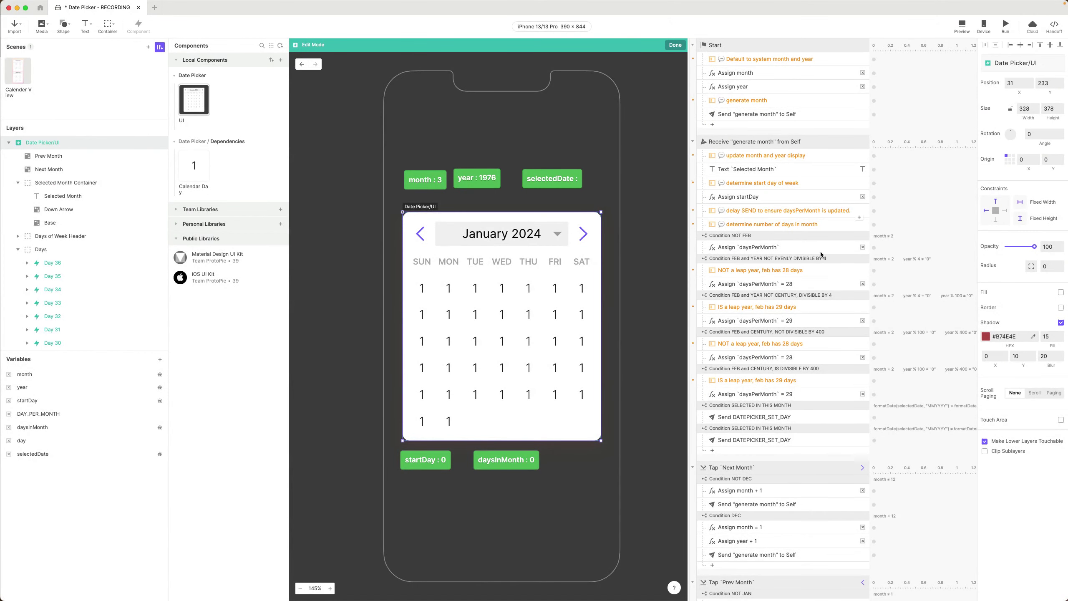
click(791, 417)
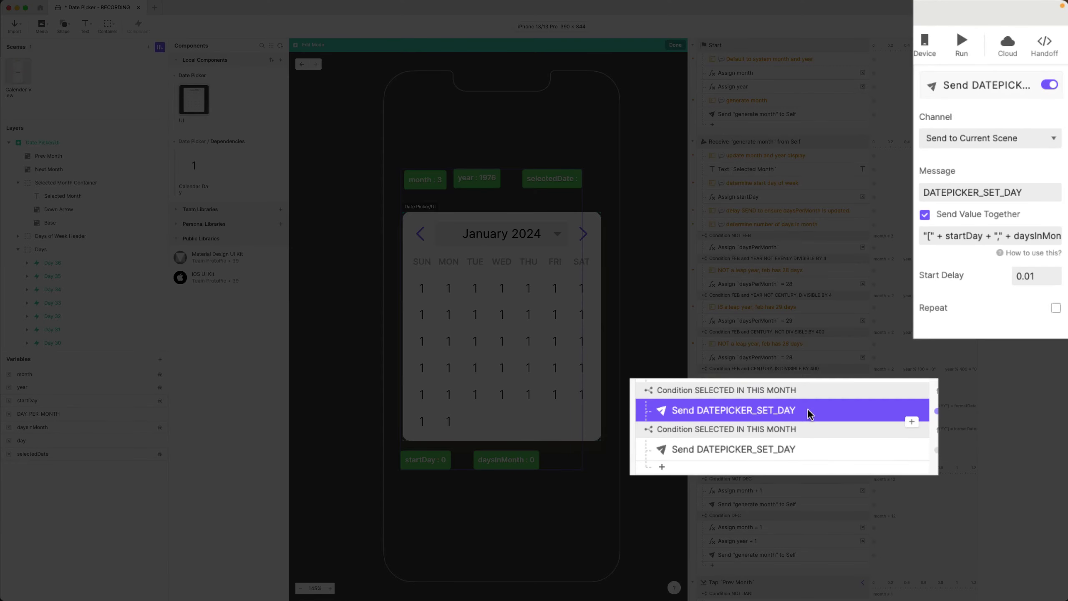
double_click(1027, 192)
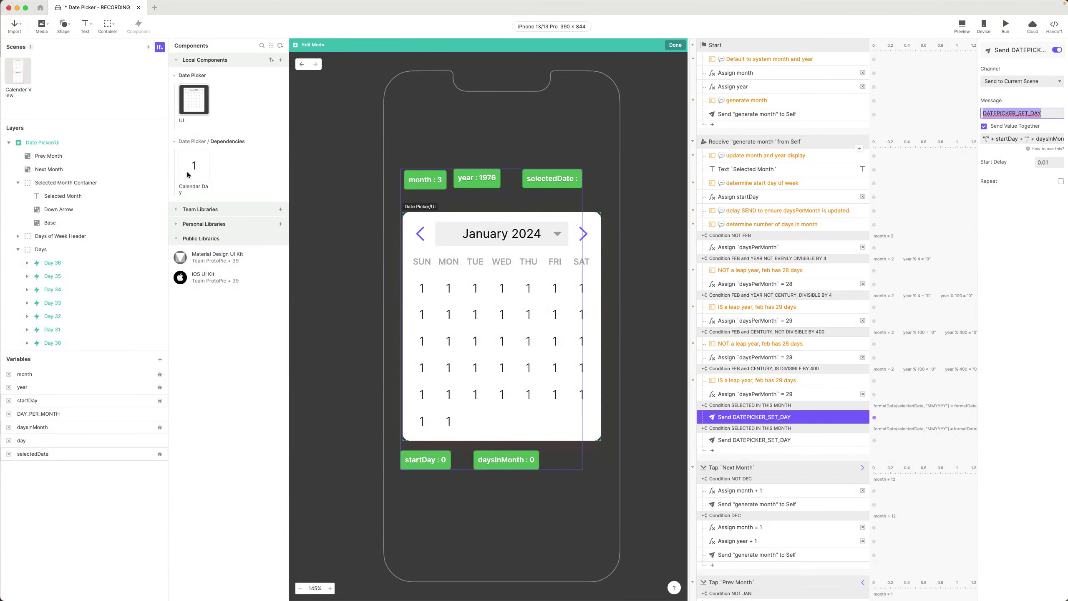
Inspect the Receive DATEPICKER_SET_DAY trigger in the Calendar Day component, then return to the Calender View scene and select the upper date picker.
double_click(189, 173)
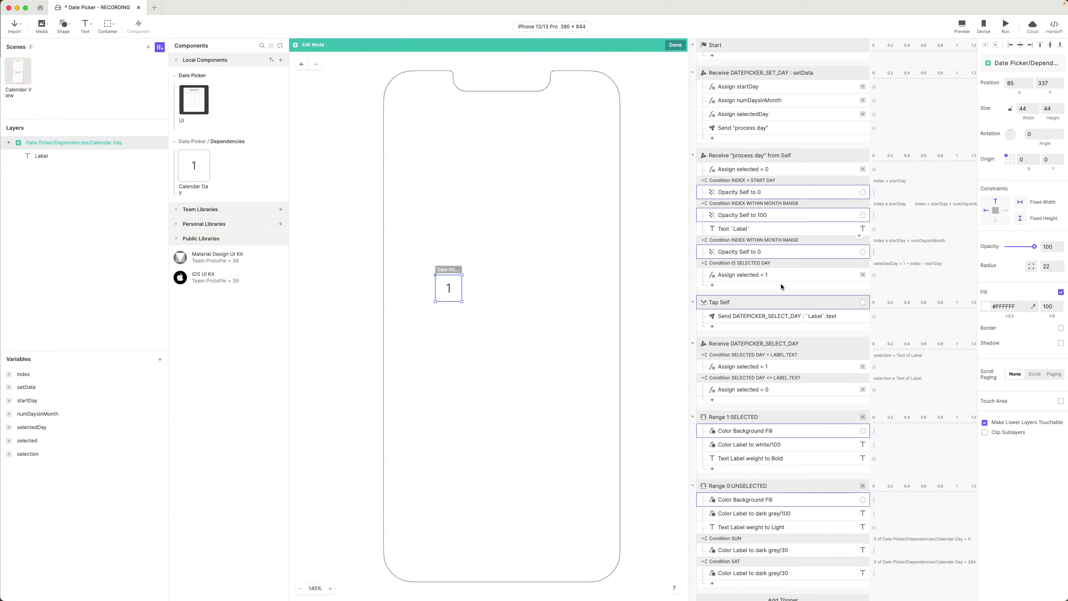
click(764, 75)
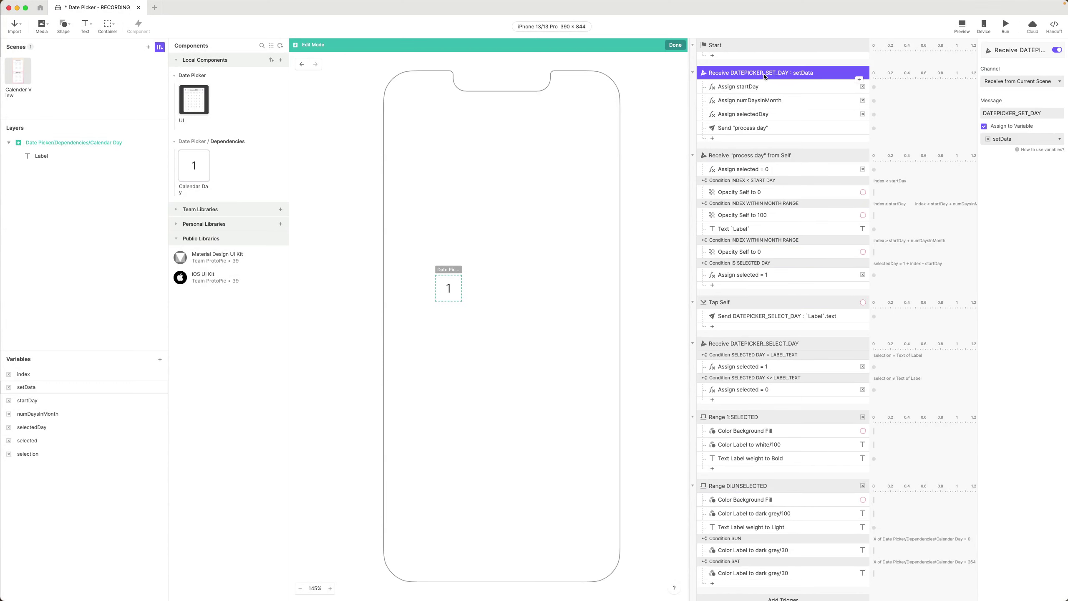
click(20, 76)
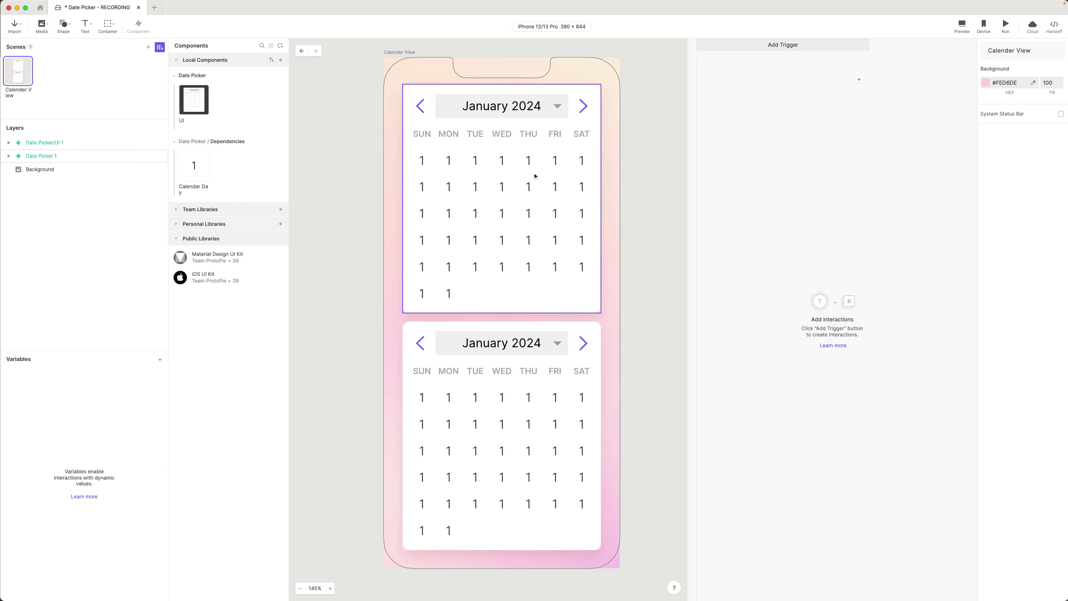
click(580, 110)
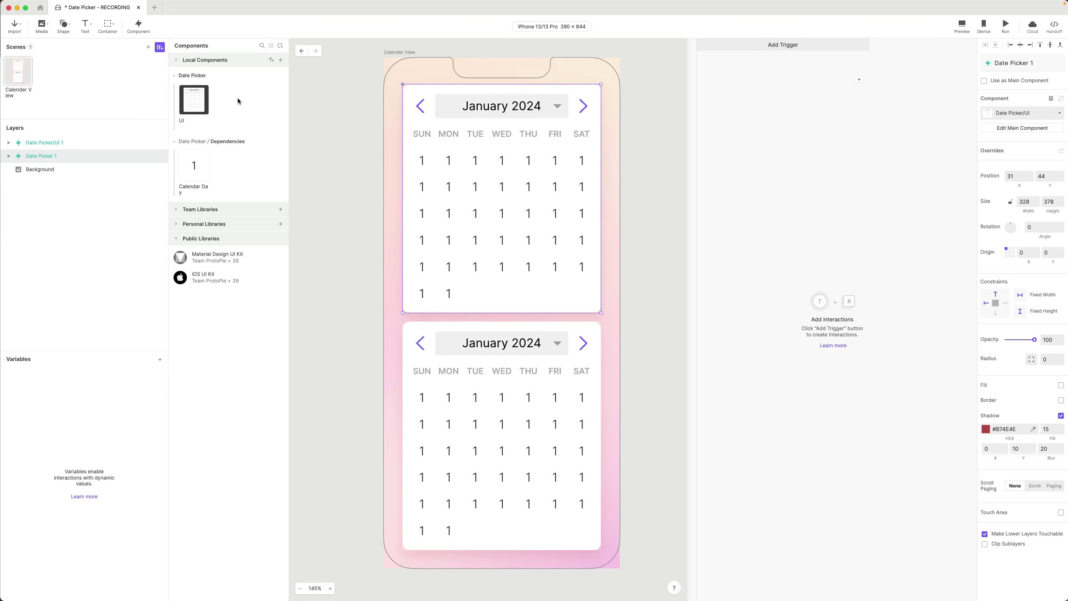
Reopen the Date Picker/UI component and view the channel options of its first Send DATEPICKER_SET_DAY response without changing them.
click(194, 98)
double_click(194, 99)
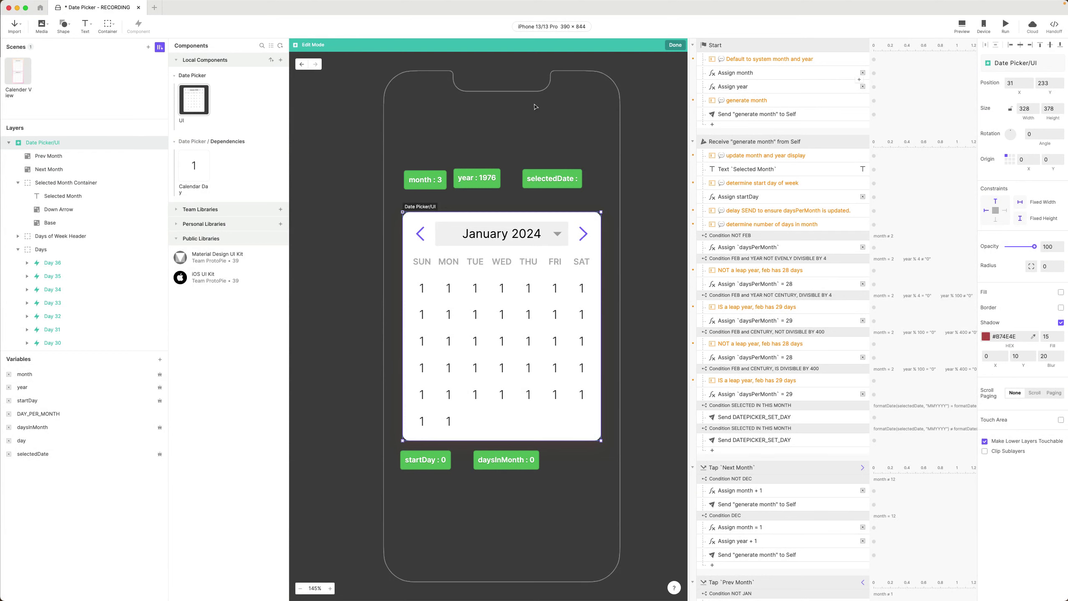
click(773, 418)
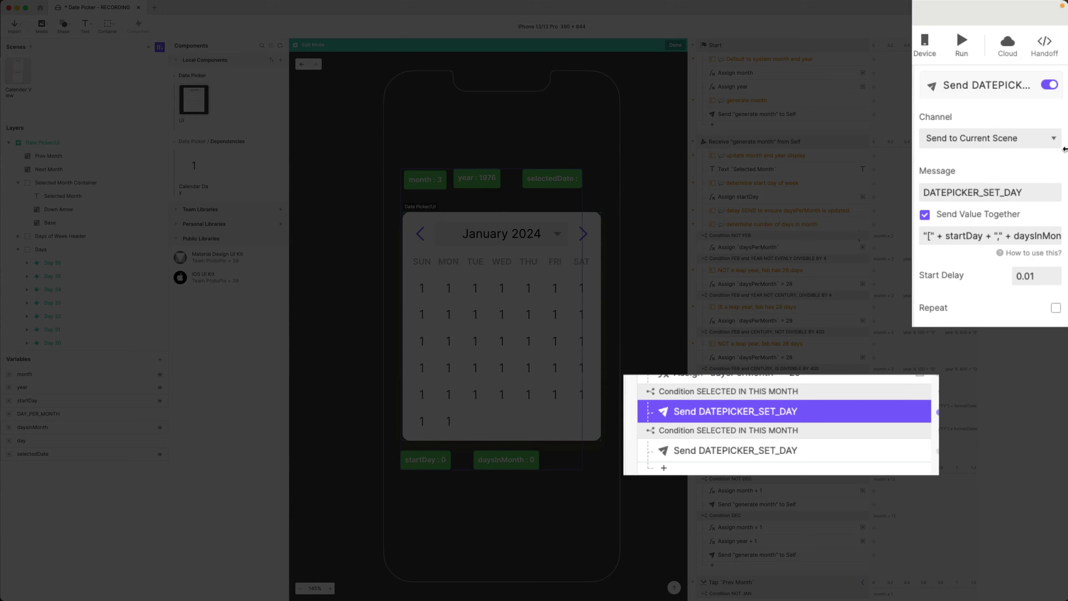
click(1016, 140)
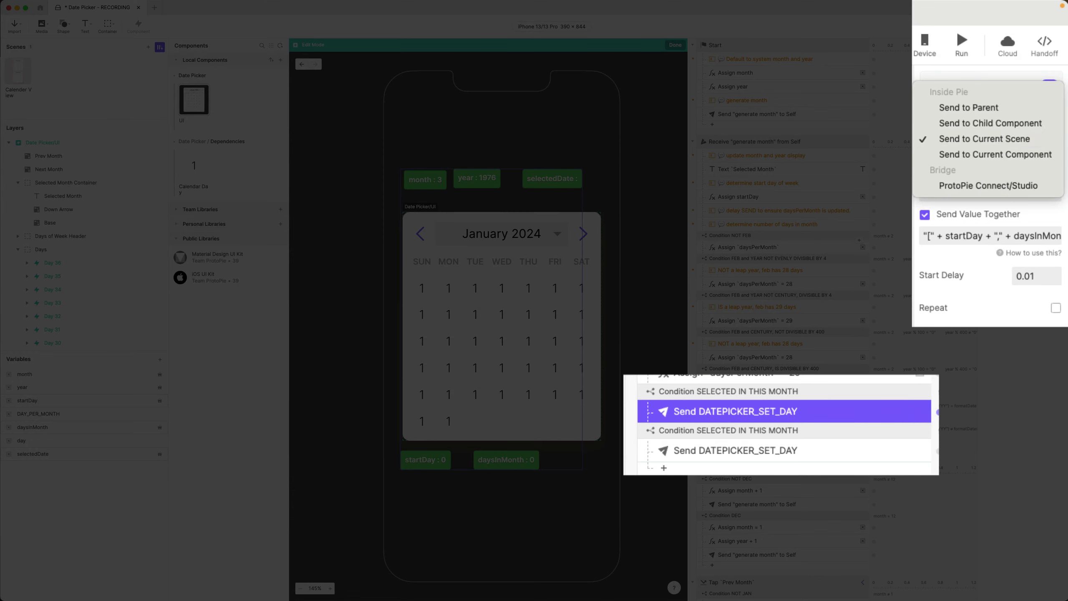
key(Escape)
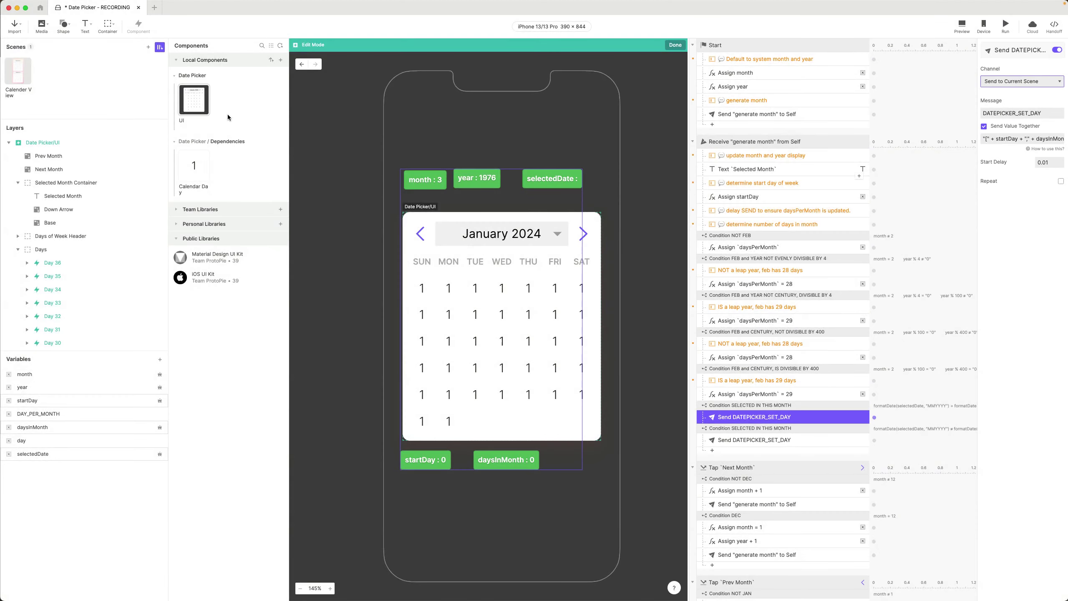
Check the channel of the Calendar Day component's Receive DATEPICKER_SET_DAY trigger, then return to the Date Picker/UI component.
double_click(199, 177)
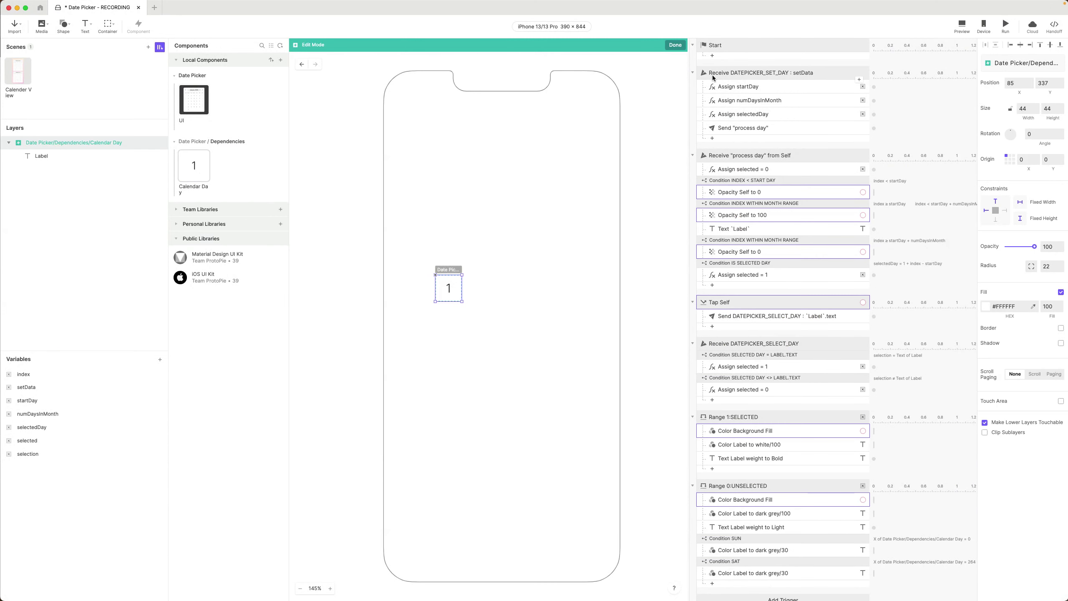
click(783, 76)
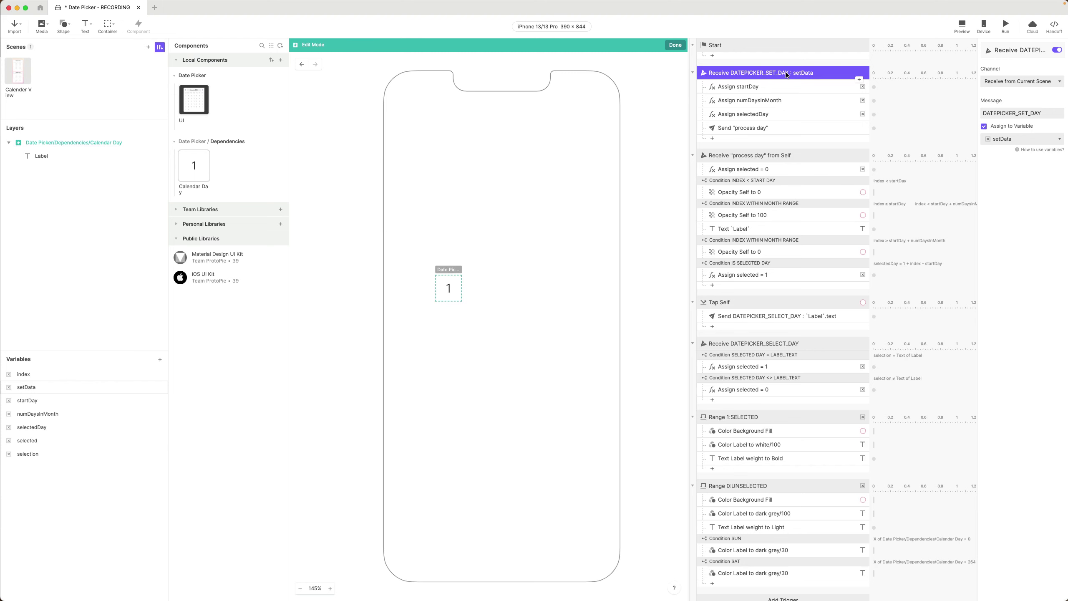
double_click(204, 103)
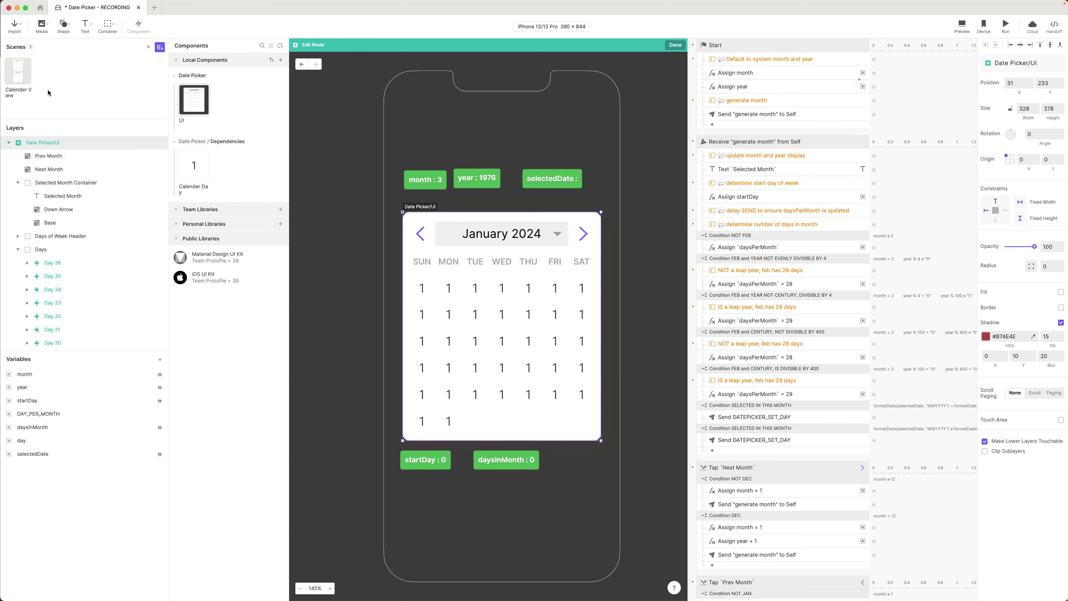
Go back to the Calender View scene and select the upper and lower date picker instances in turn.
click(21, 78)
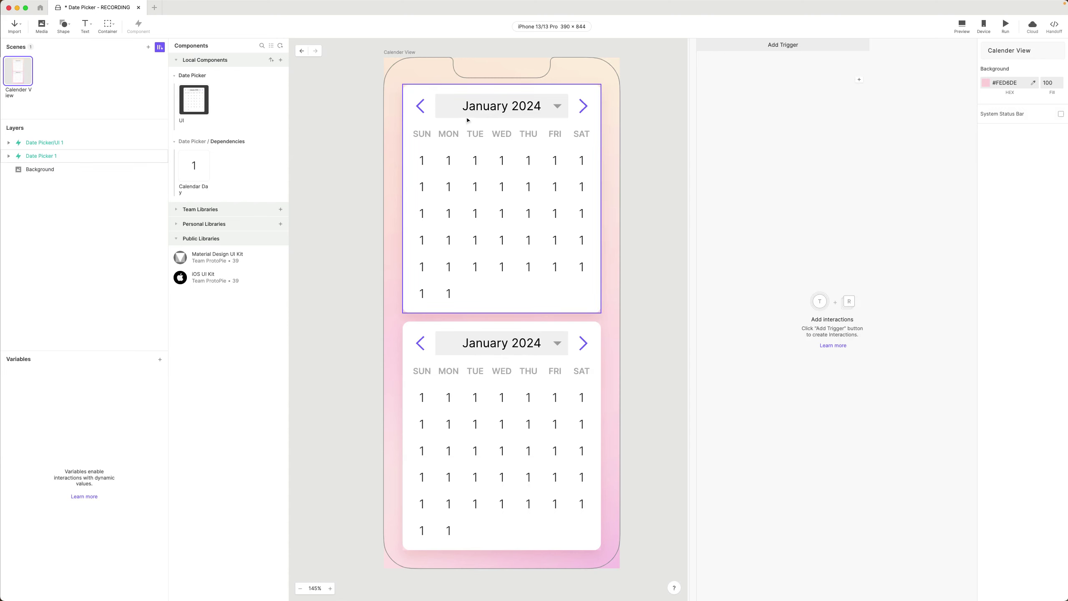
click(429, 99)
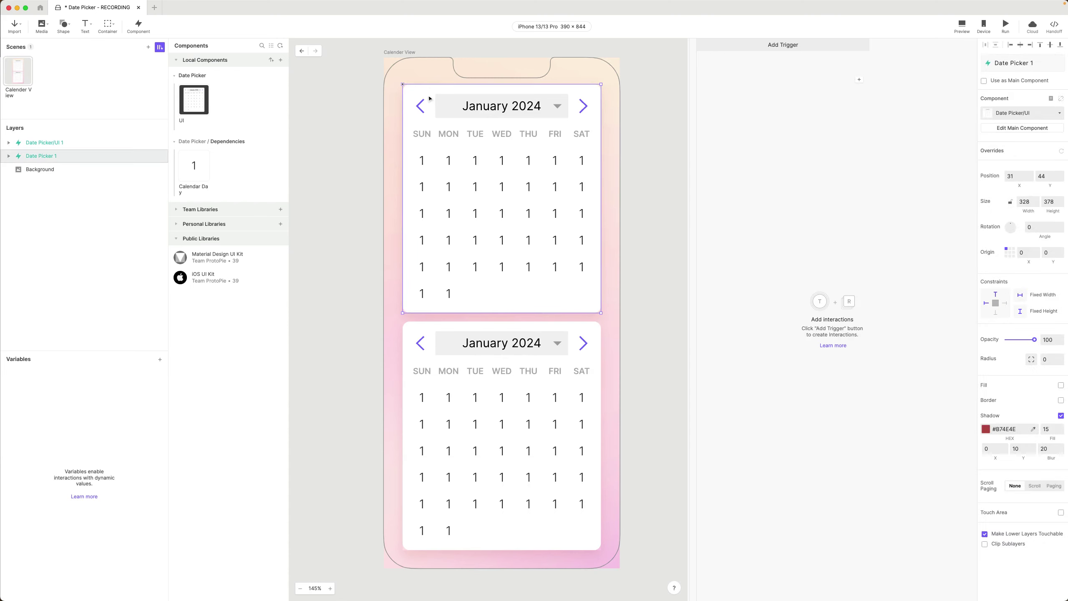
click(428, 336)
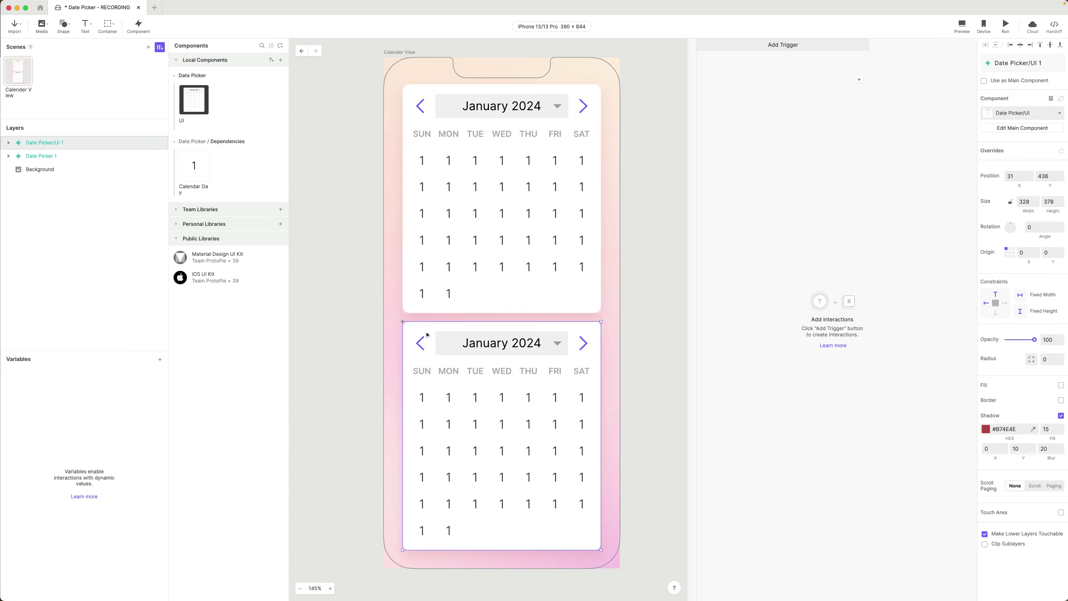
click(445, 148)
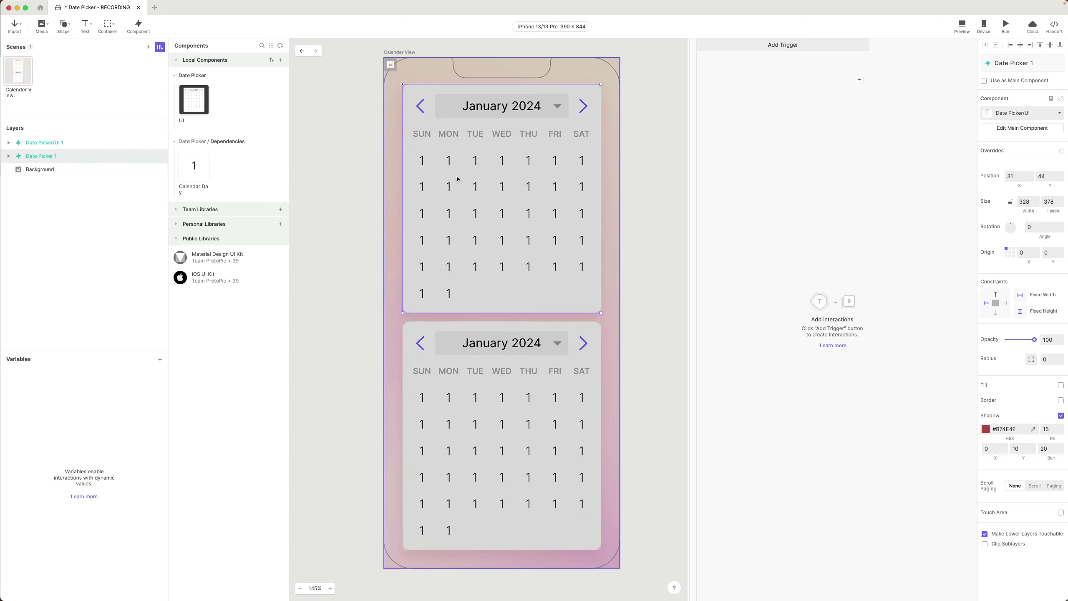
Review the interactions of the Date Picker/UI component and those of the Calendar Day component.
double_click(194, 99)
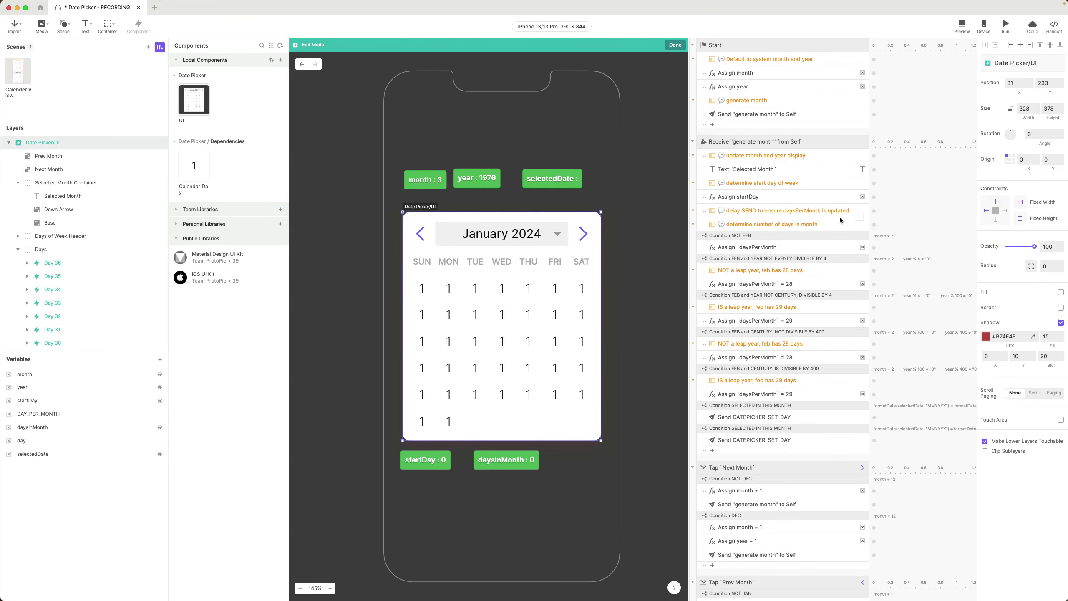
click(199, 176)
double_click(198, 175)
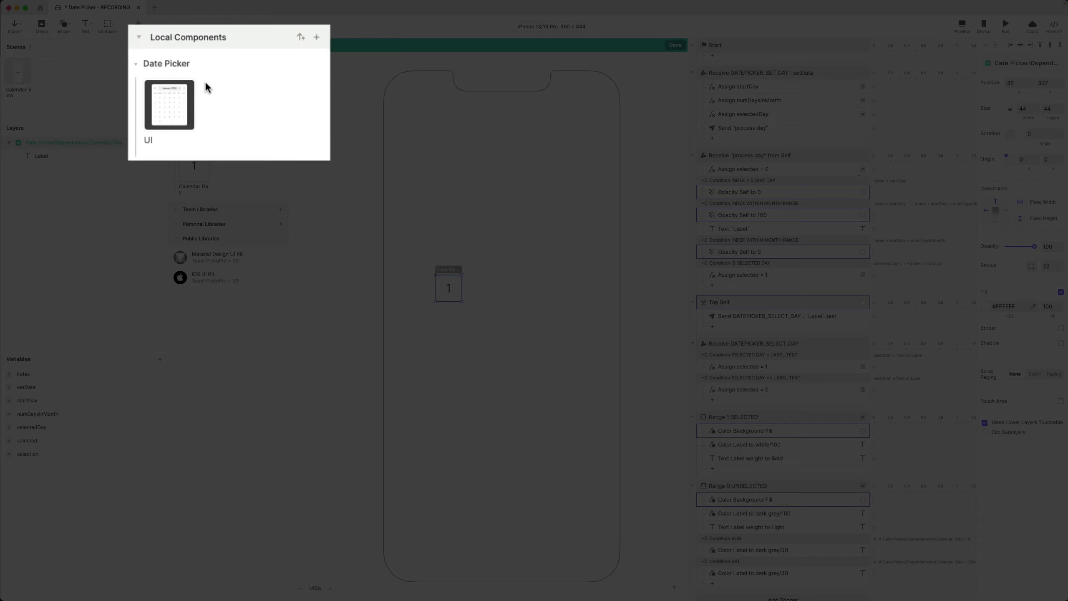
Add a variable named DATE_PICKER_ID to the Date Picker/UI component.
double_click(193, 97)
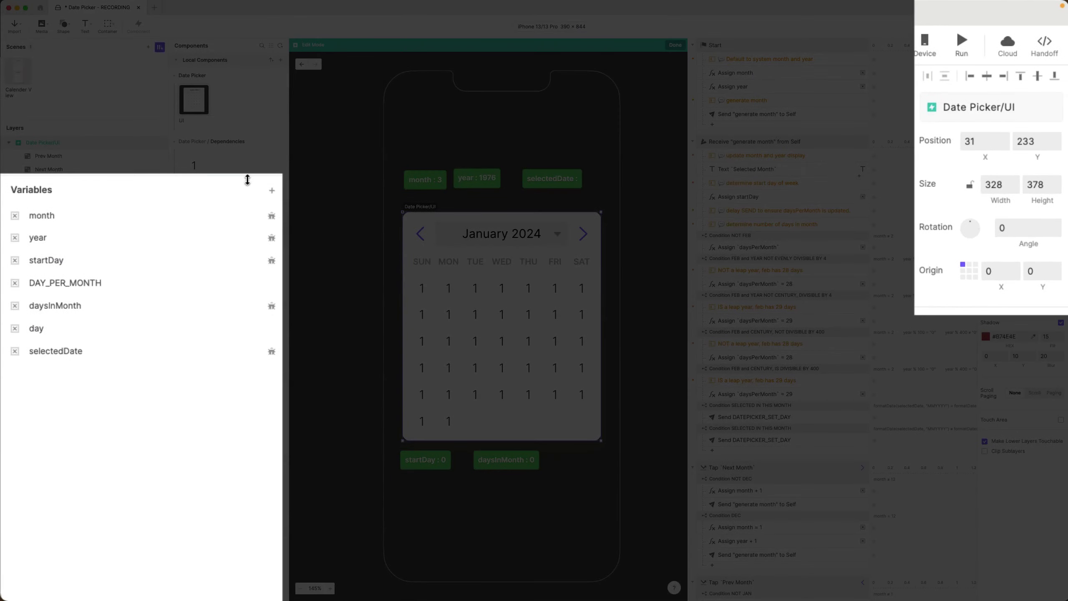
click(271, 190)
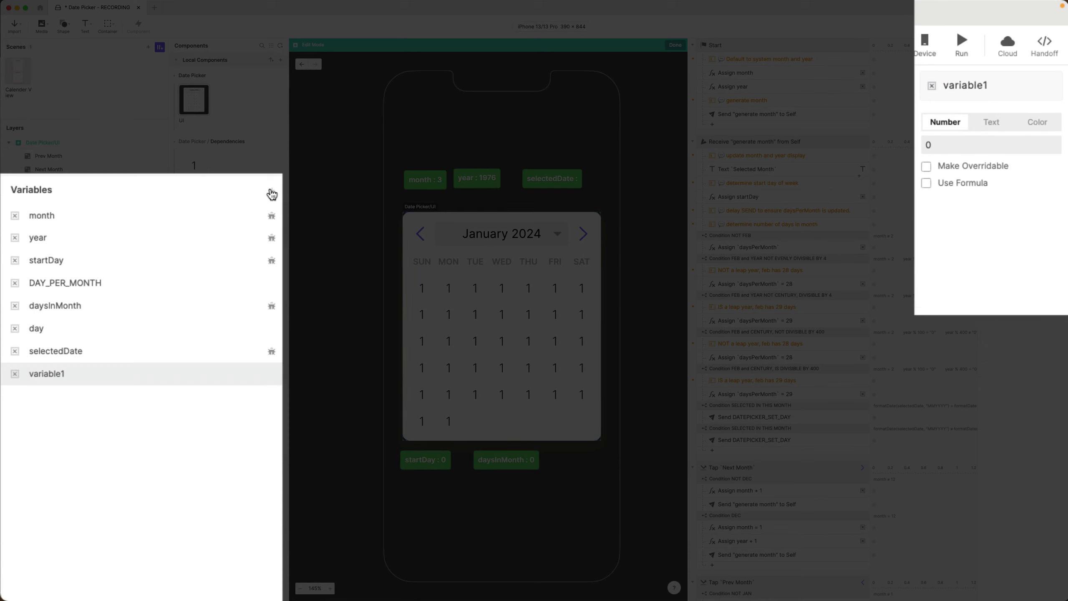
double_click(50, 375)
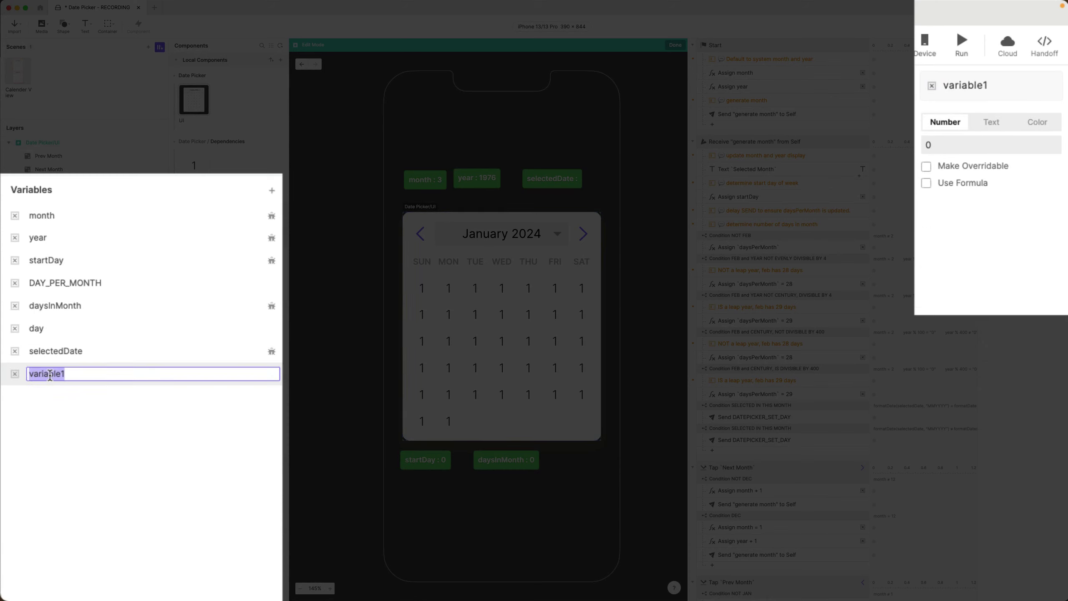
text(DATE_PICKER_)
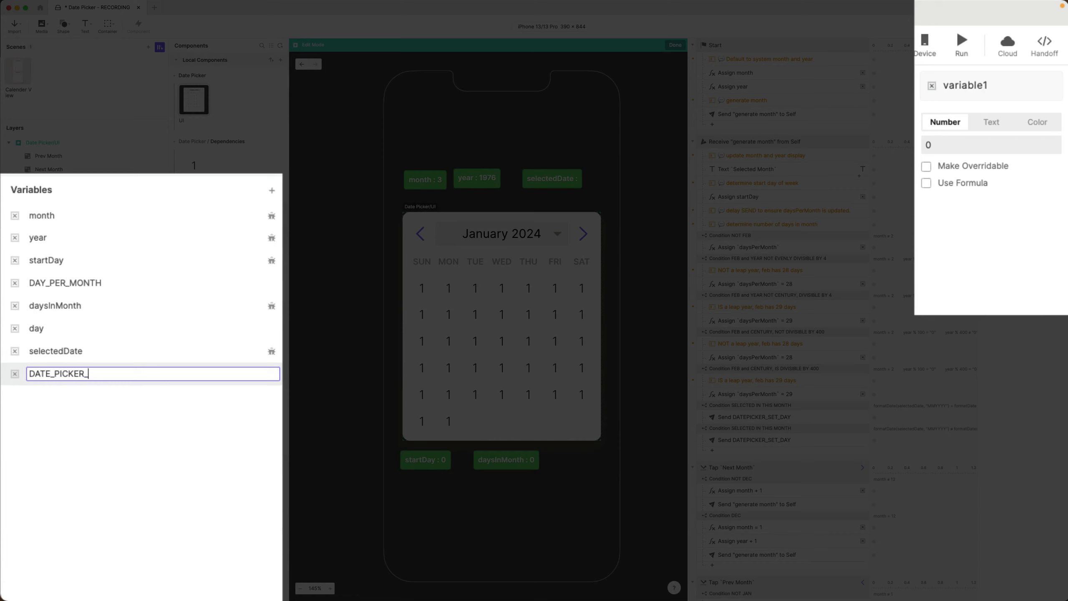
text(ID)
key(Return)
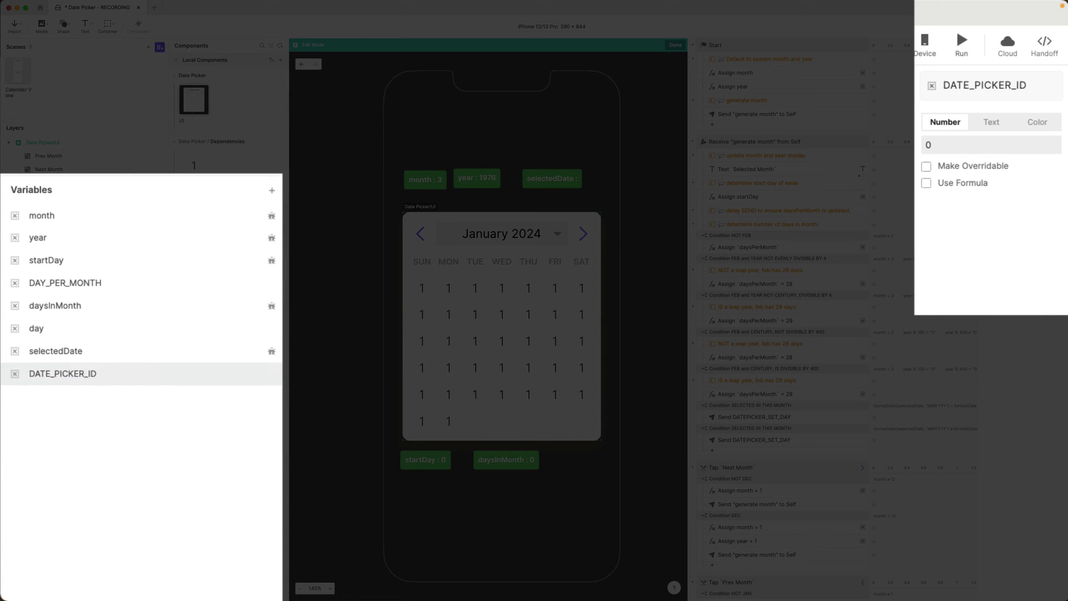
Make the DATE_PICKER_ID variable overridable and set its default number value to 1.
click(964, 167)
click(958, 145)
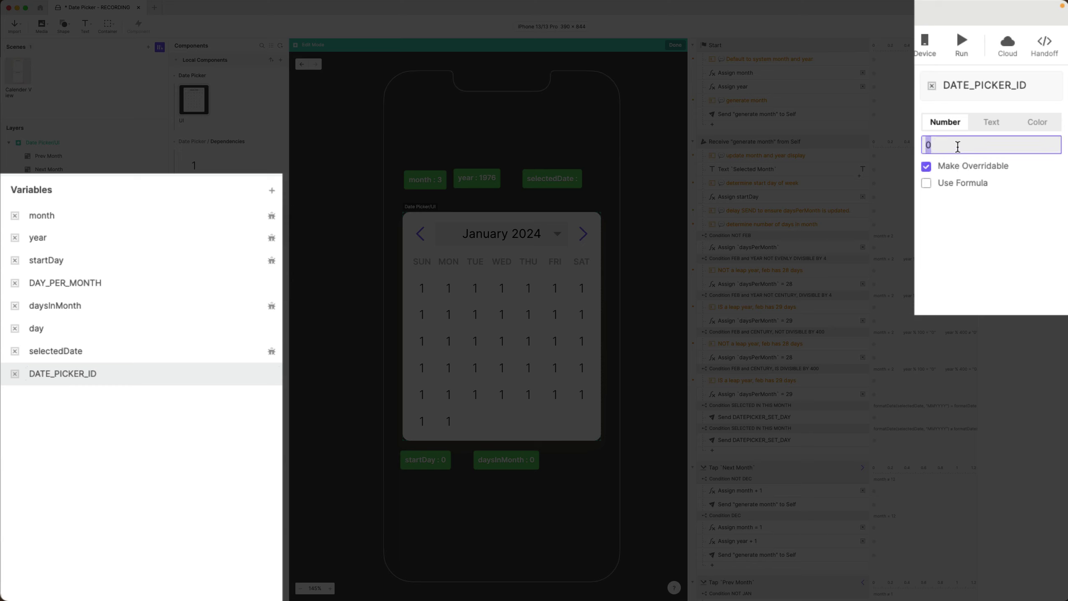
text(1)
key(Return)
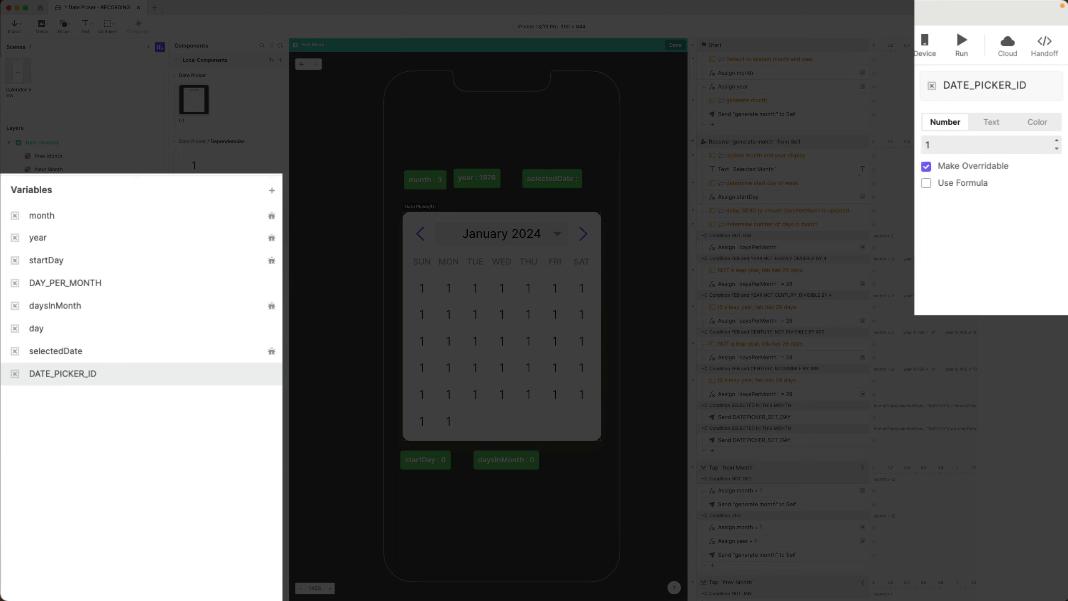
click(960, 145)
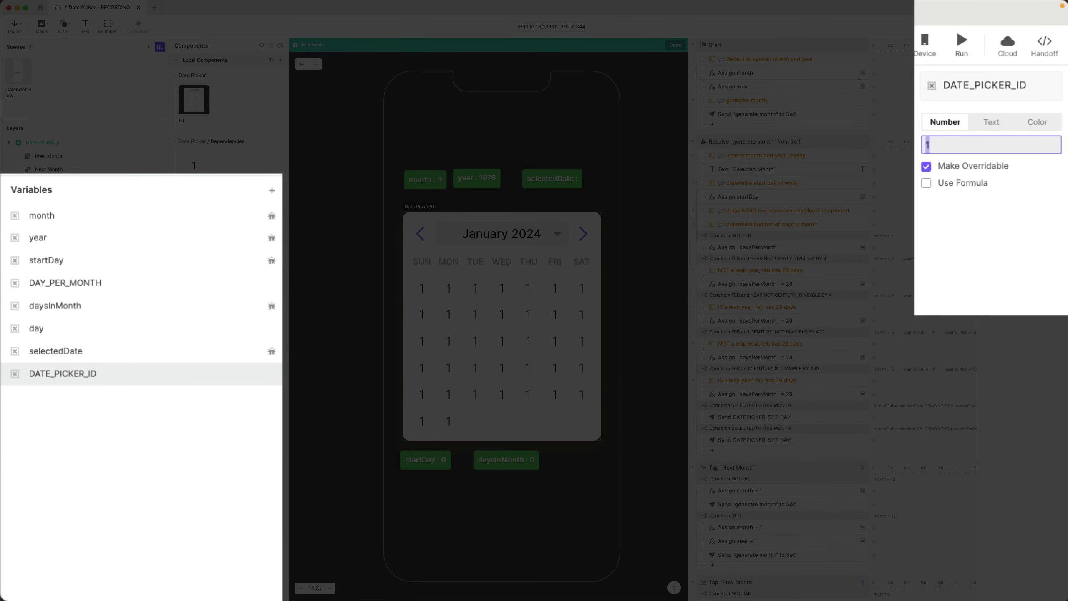
click(985, 250)
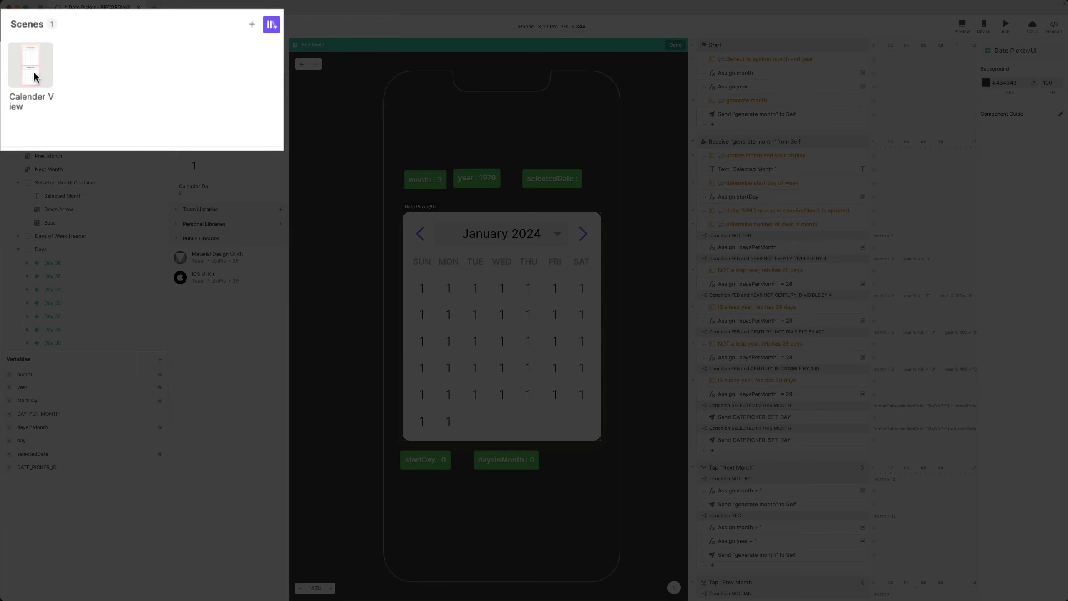
In the Calender View scene, check the upper date picker's DATE_PICKER_ID override and set the lower instance's override to 2.
click(34, 76)
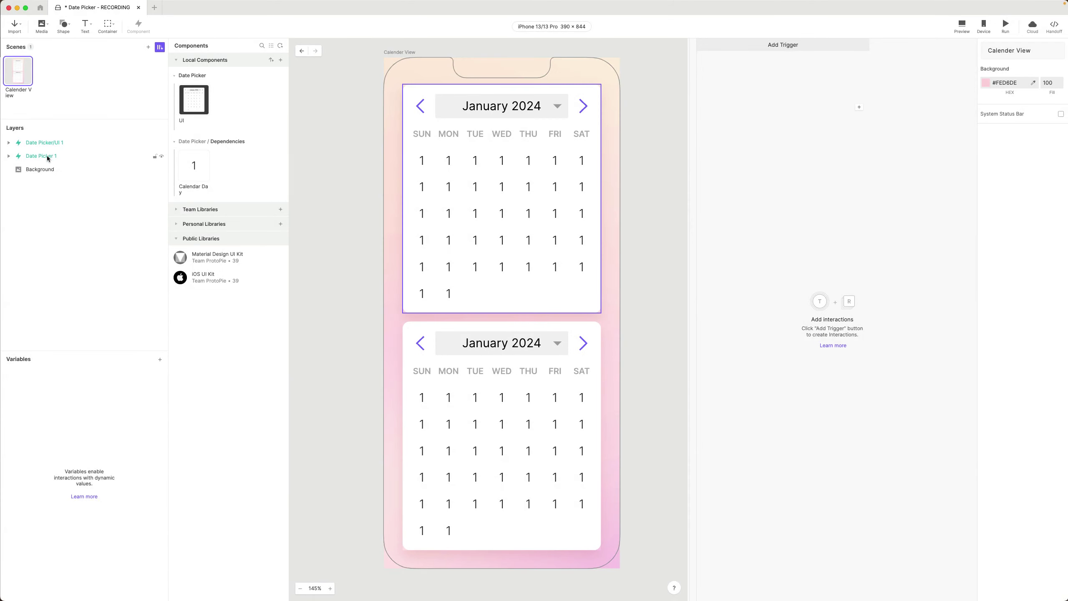
click(46, 155)
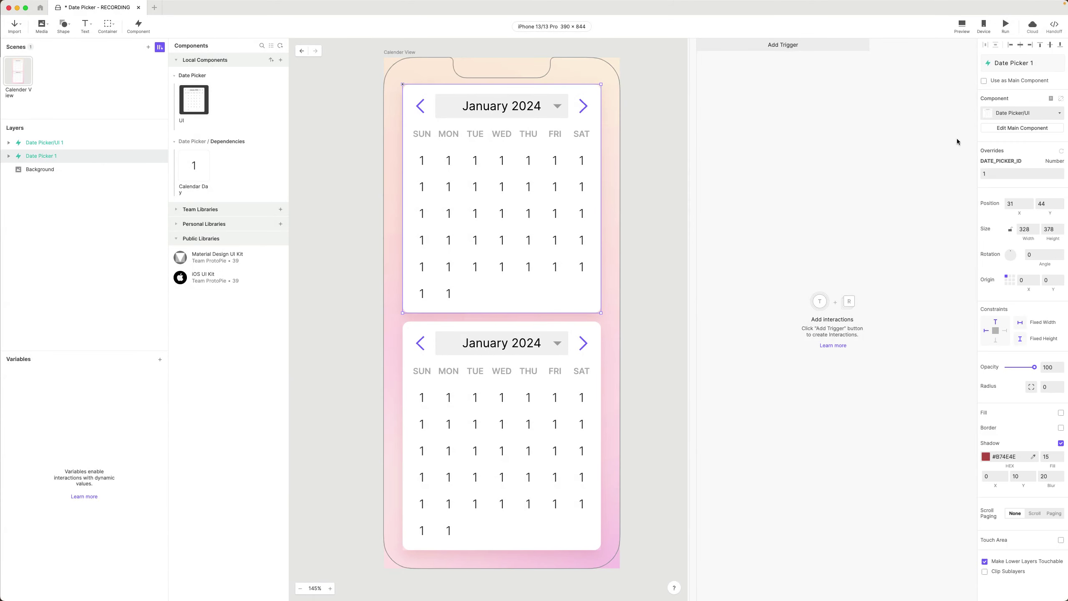
click(156, 143)
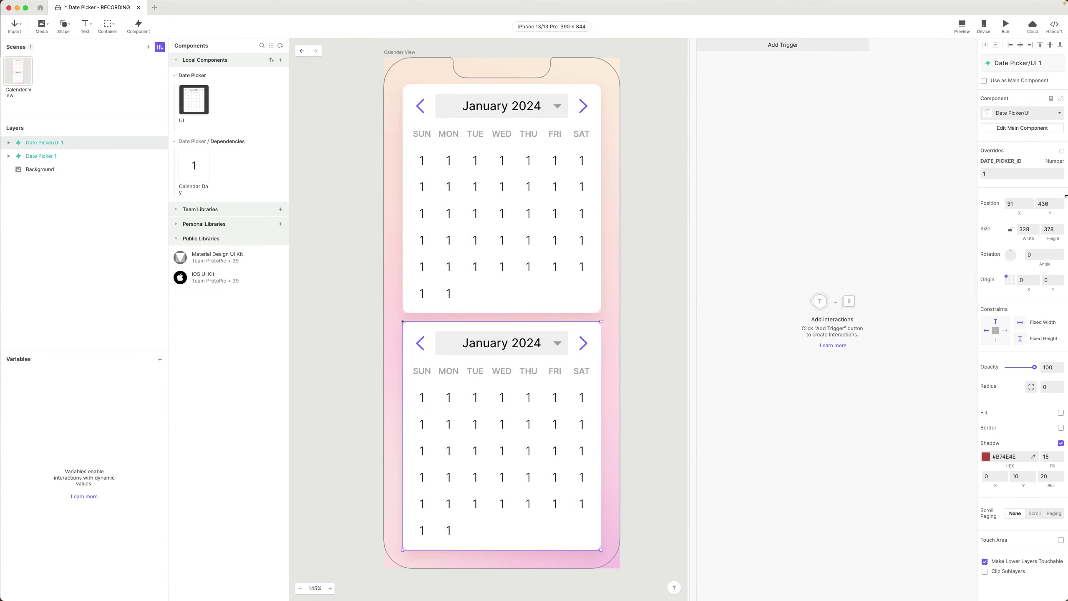
click(1007, 170)
text(2)
key(Return)
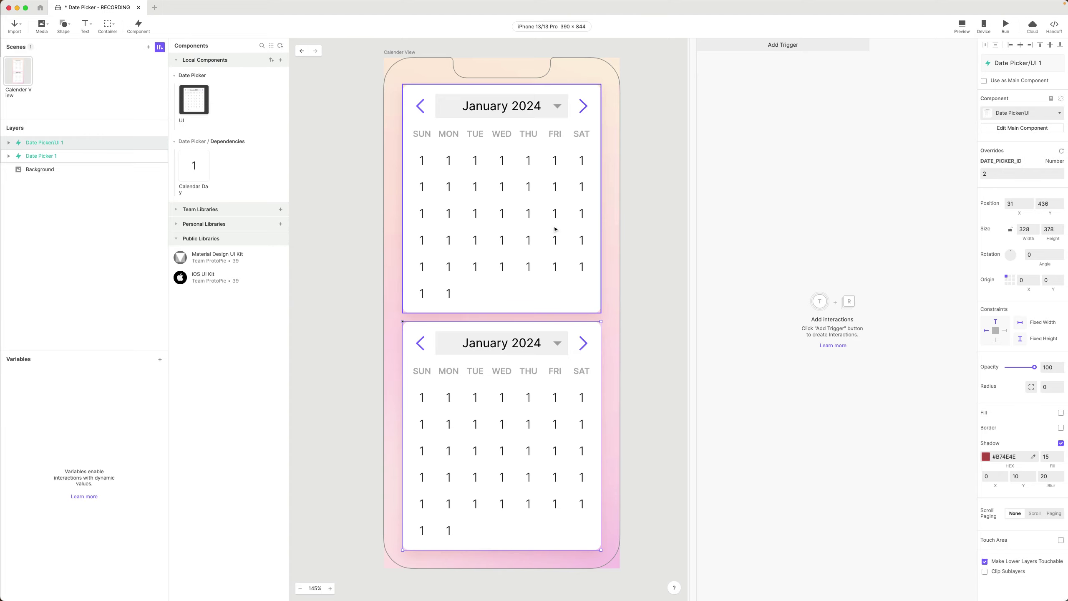
click(79, 83)
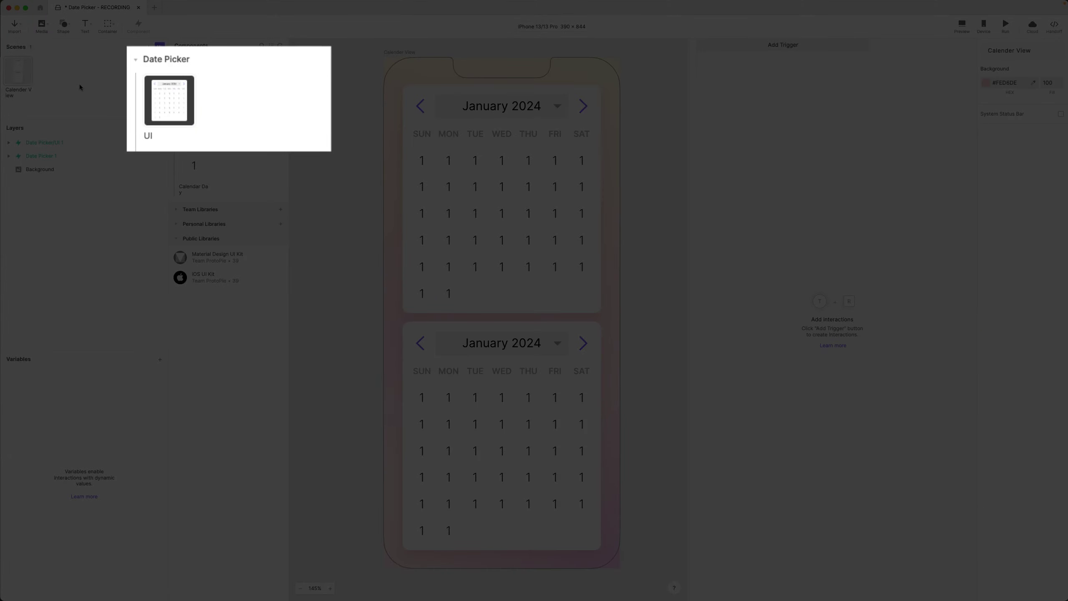
Reopen the Date Picker/UI component and compare its variables, including DAY_PER_MONTH, DATE_PICKER_ID, selectedDate, day and daysInMonth.
double_click(192, 97)
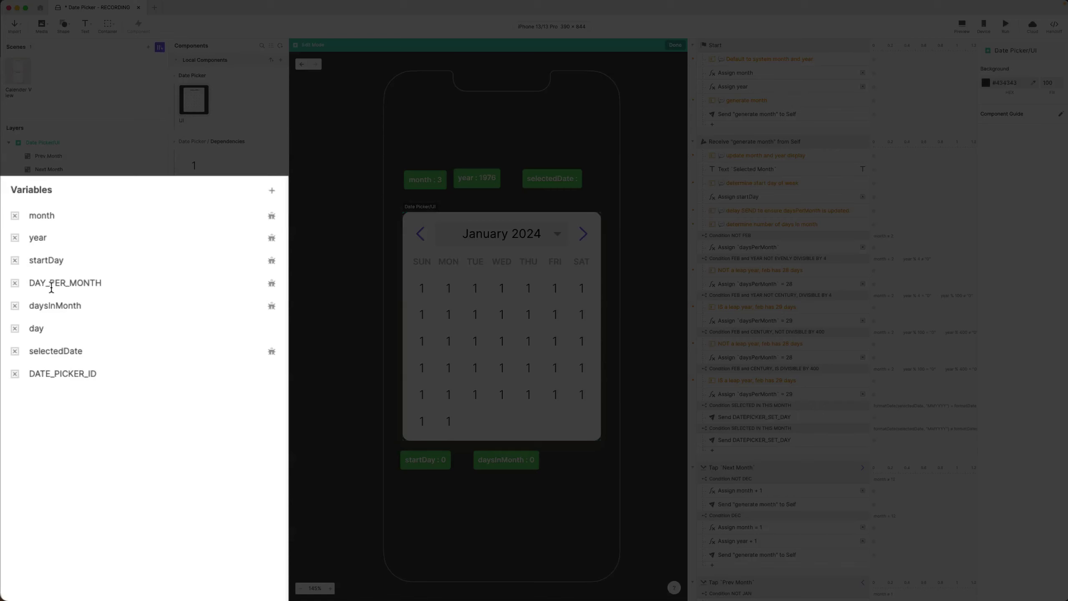
click(31, 414)
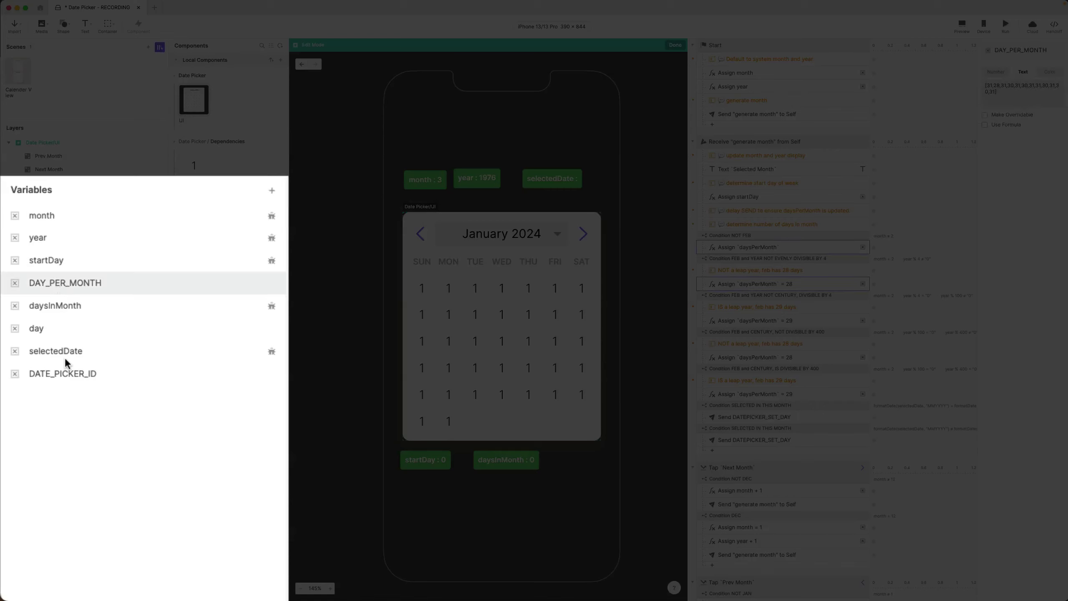
click(65, 370)
click(74, 285)
click(75, 373)
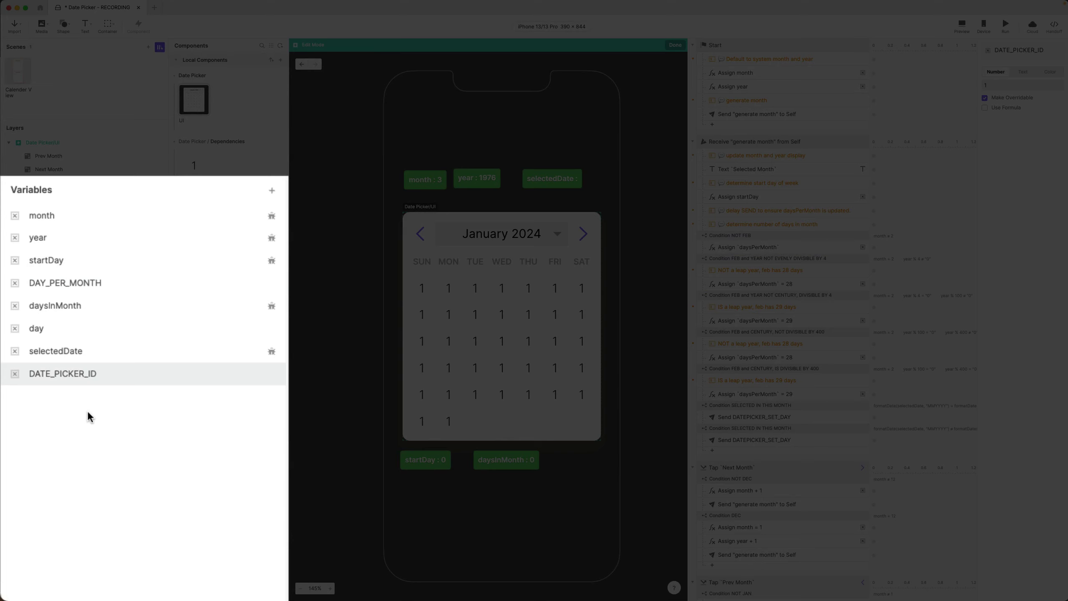
click(83, 283)
click(76, 377)
click(59, 350)
click(31, 328)
click(49, 304)
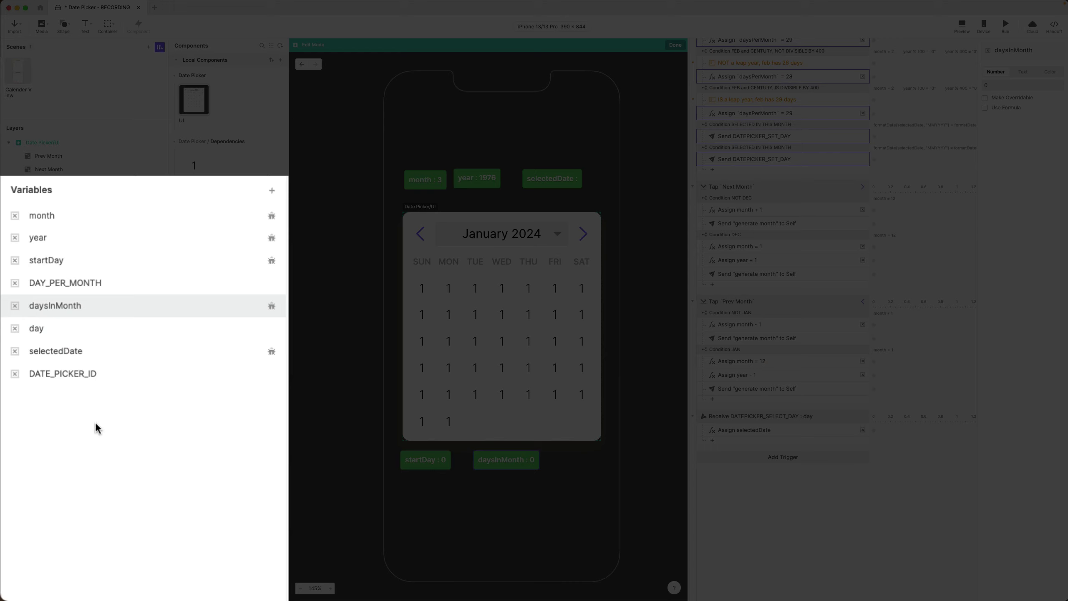
click(84, 417)
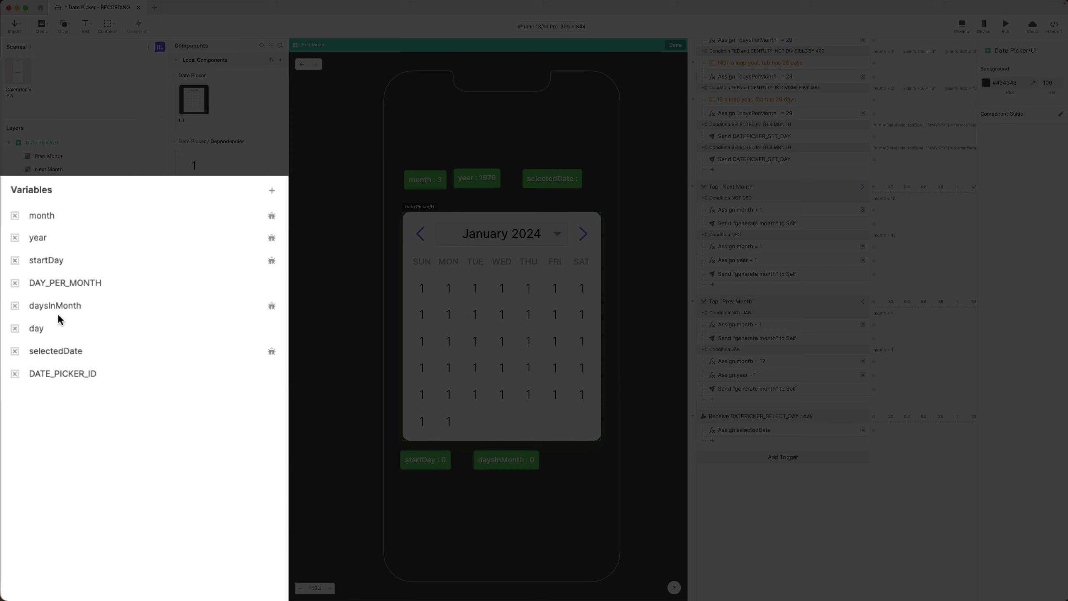
Reorder the component's variables so DAY_PER_MONTH comes first, directly followed by DATE_PICKER_ID.
click(54, 282)
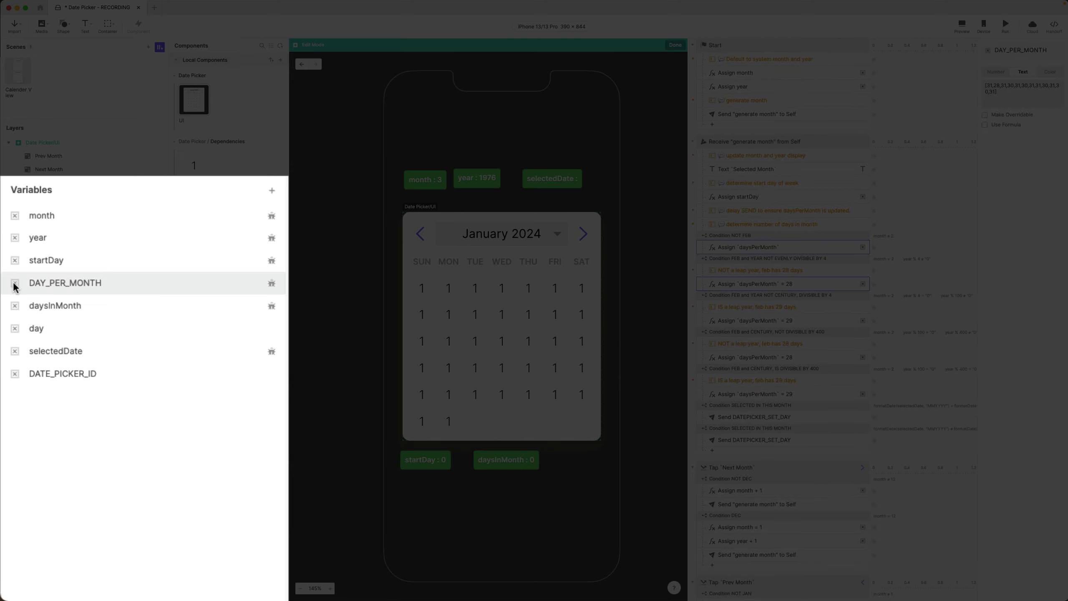
drag(14, 287, 13, 213)
drag(13, 380, 14, 230)
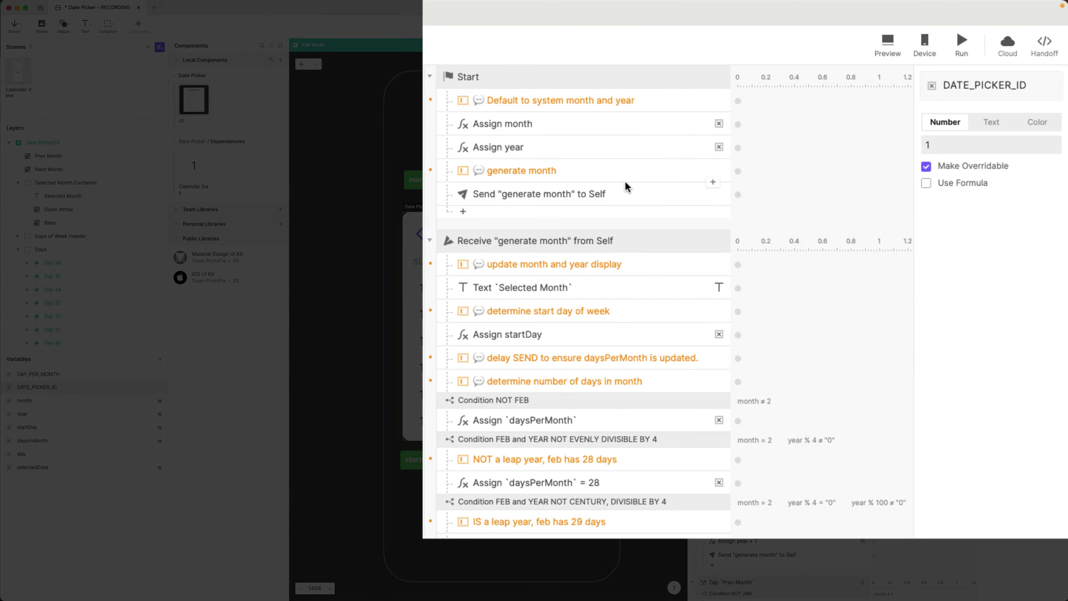
Disable the Send "generate month" to Self response under the Start trigger.
click(634, 198)
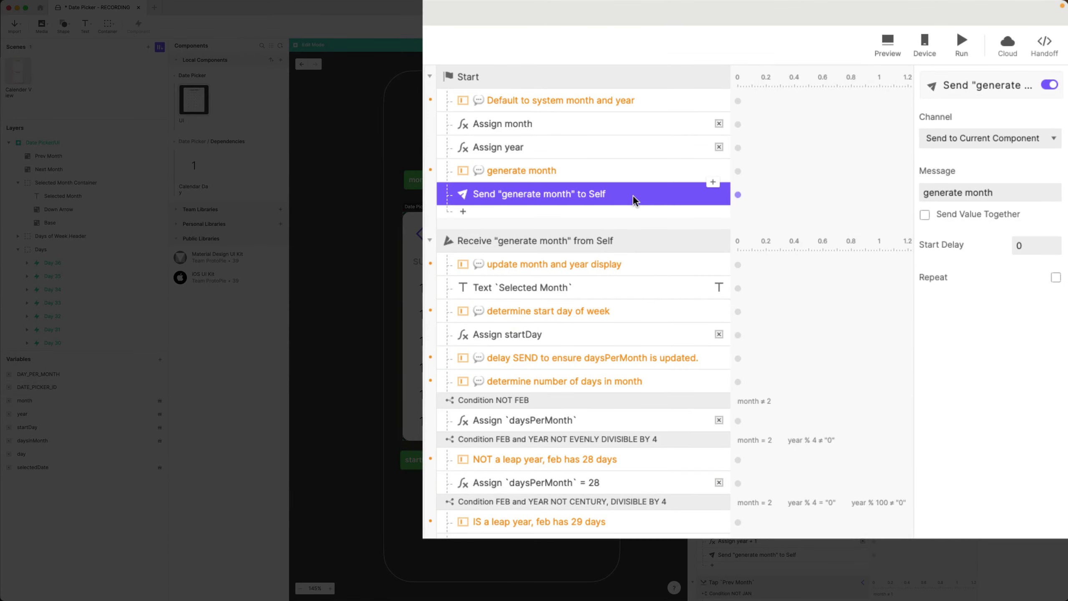
click(1050, 86)
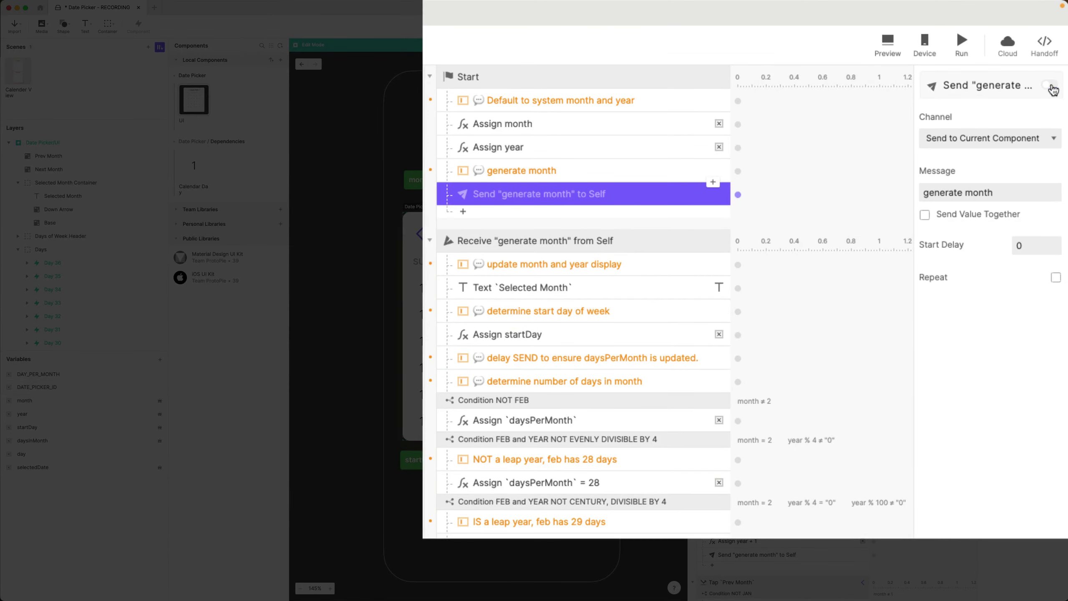
Insert a Send response under Start that sends the message SET_DATEPICKER_ID to the child component Day 0.
click(712, 182)
click(703, 214)
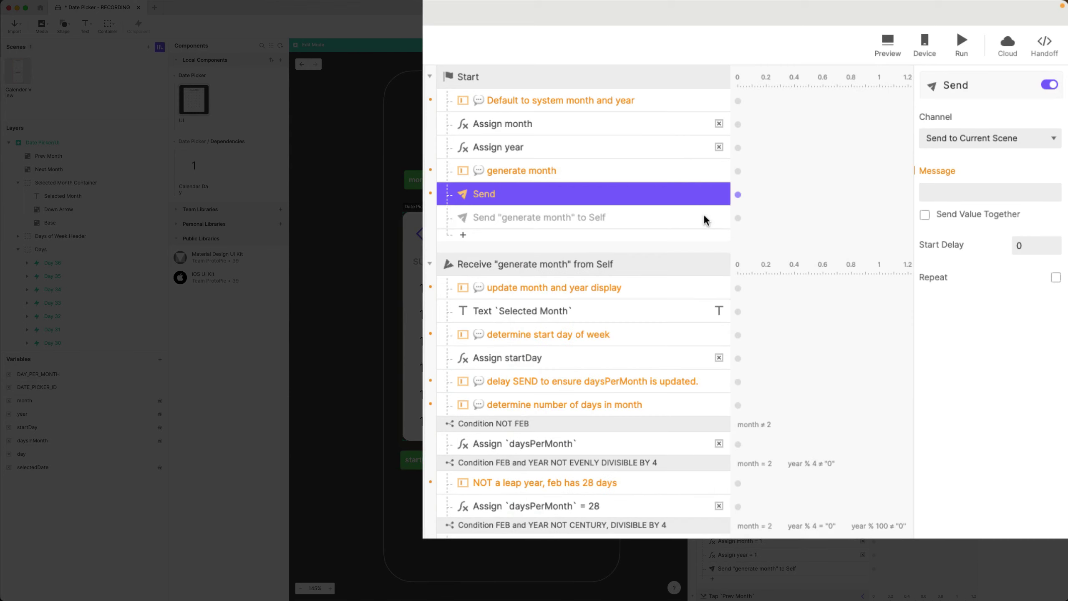
click(957, 139)
click(976, 123)
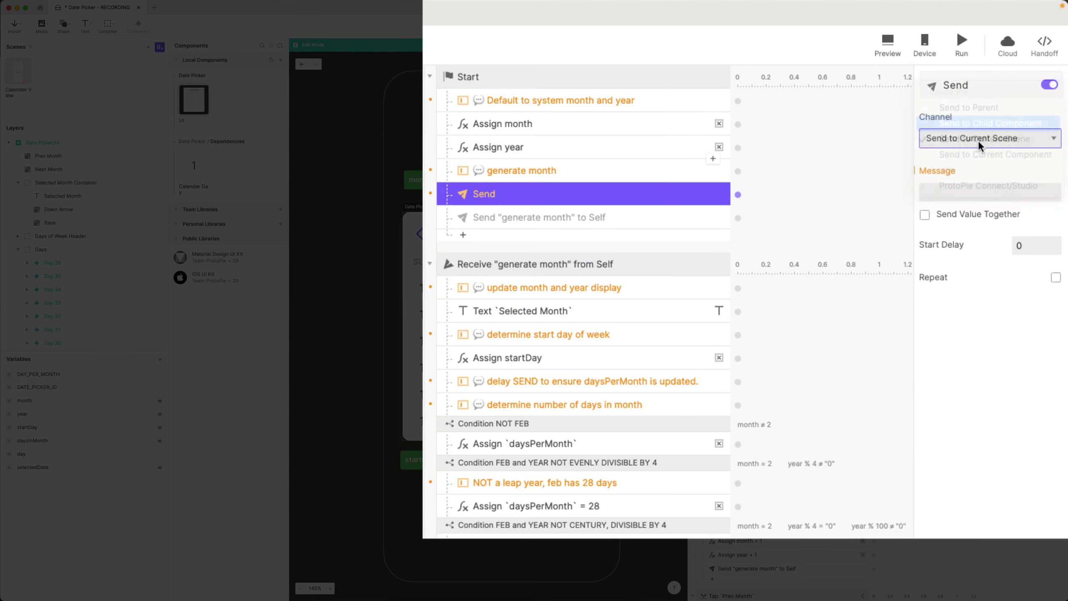
click(999, 157)
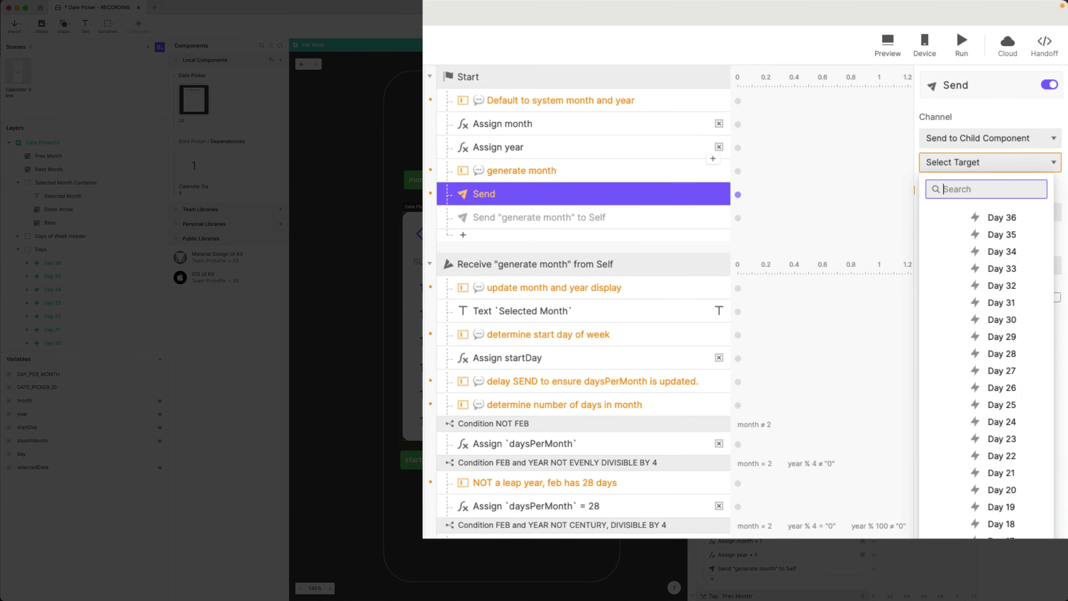
click(1006, 327)
click(972, 214)
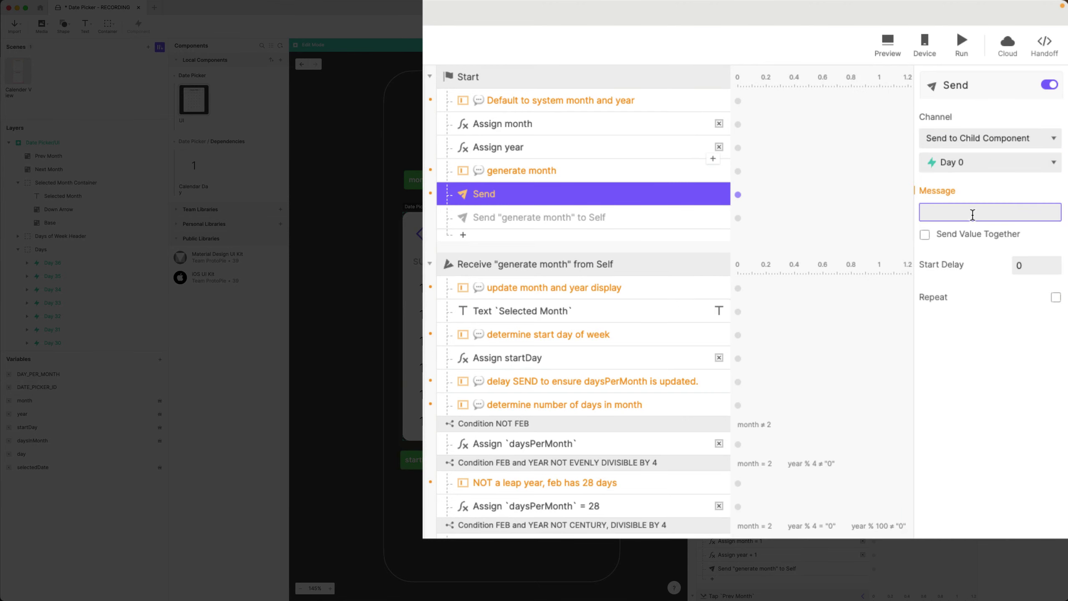
text(SET_DATEPICKER_ID)
Make the Day 0 Send response pass the DATE_PICKER_ID variable as its value.
click(974, 239)
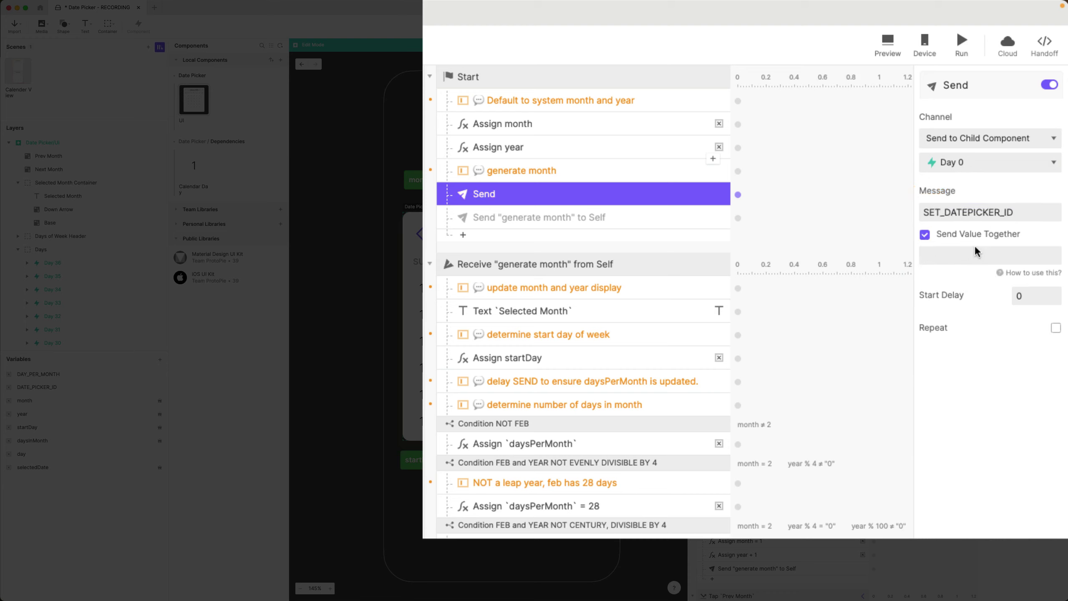
click(1039, 256)
click(1013, 255)
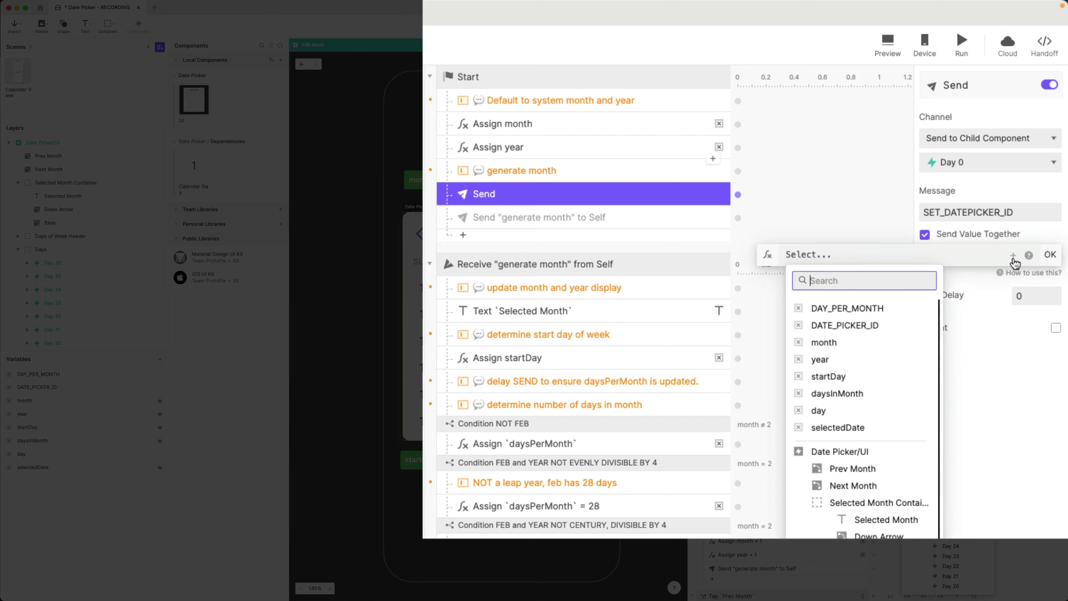
click(874, 332)
click(1050, 252)
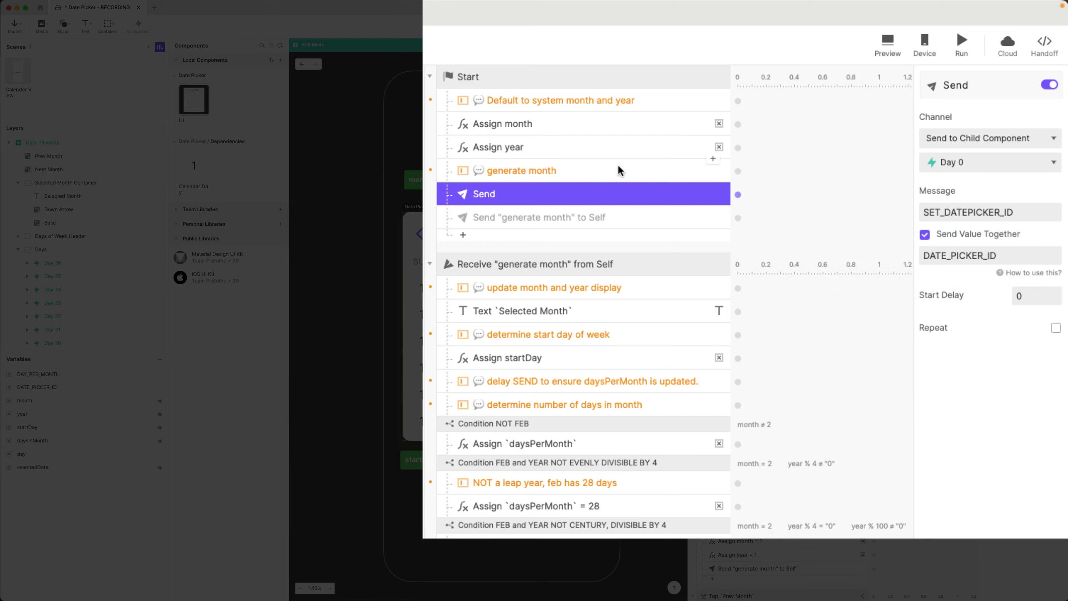
Duplicate the Day 0 Send response and try to point the copy at another day component.
key(super+d)
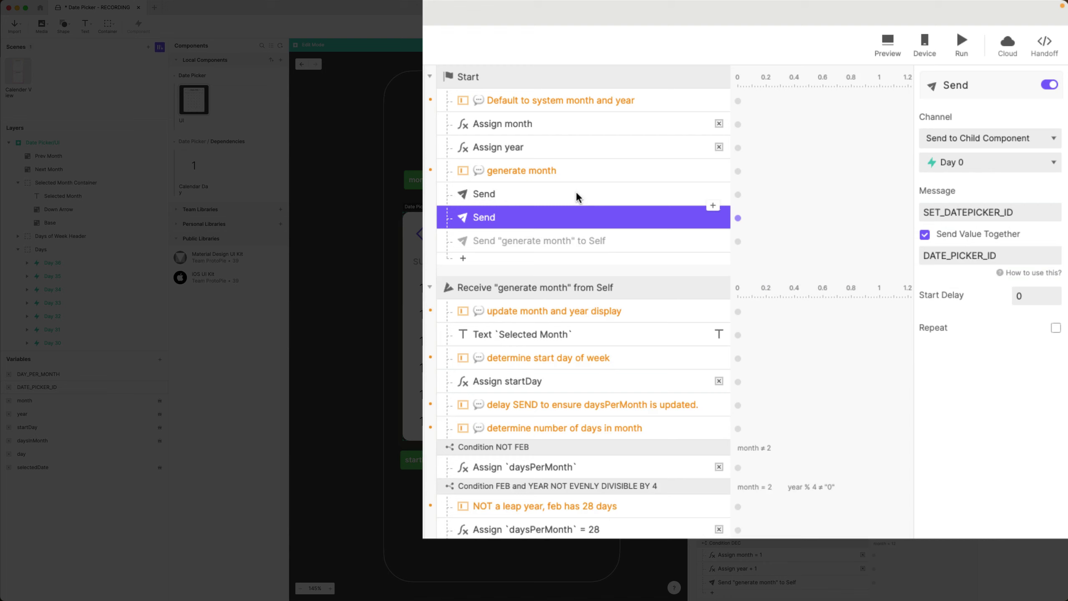
click(1021, 168)
text(1)
key(Return)
Delete both SET_DATEPICKER_ID Send responses from the Start trigger.
key(BackSpace)
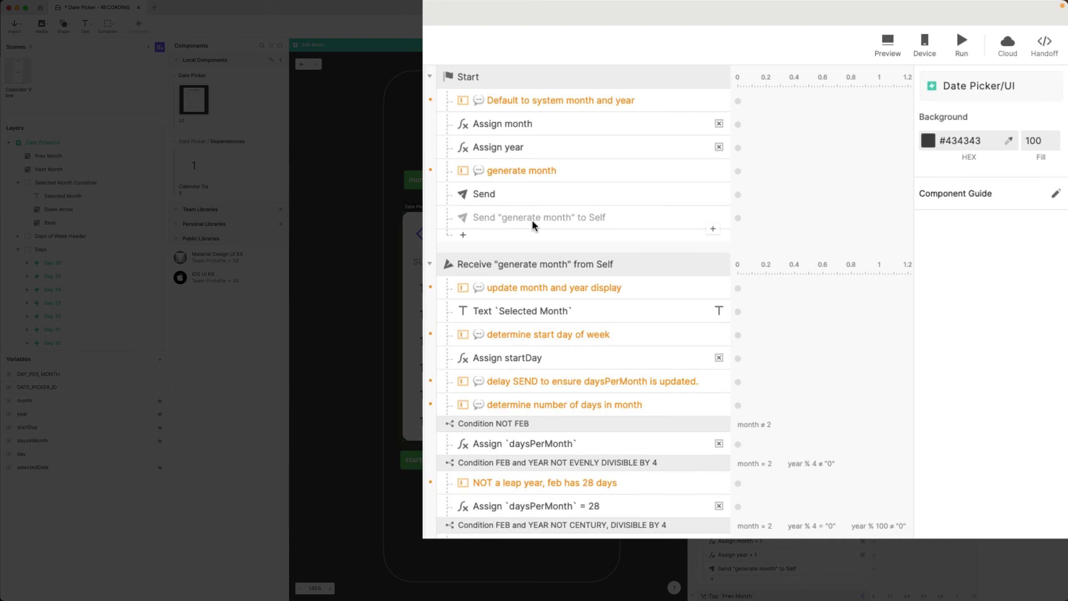
click(519, 192)
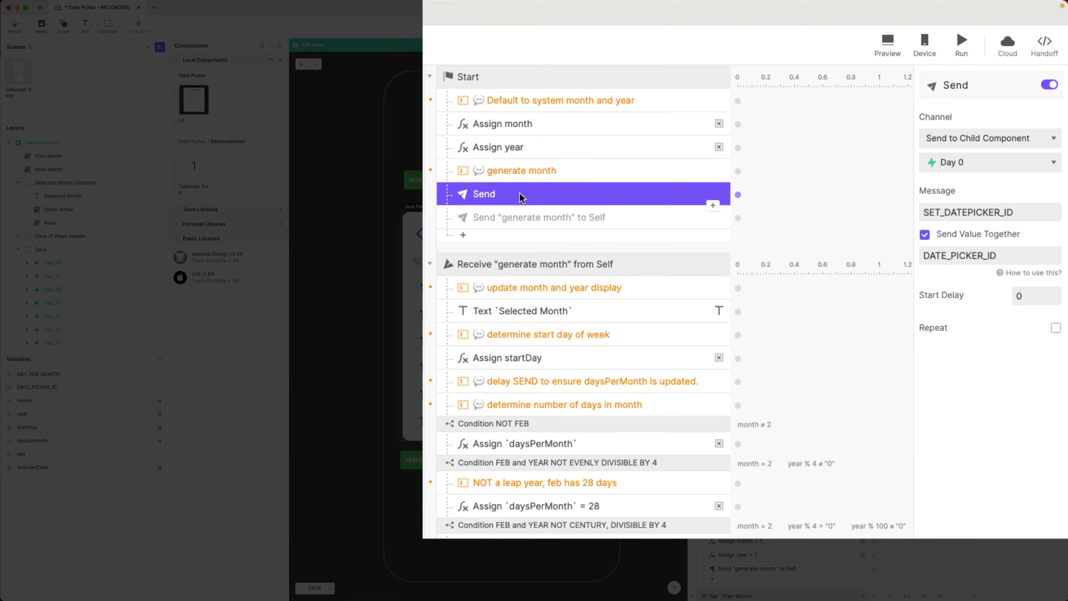
key(BackSpace)
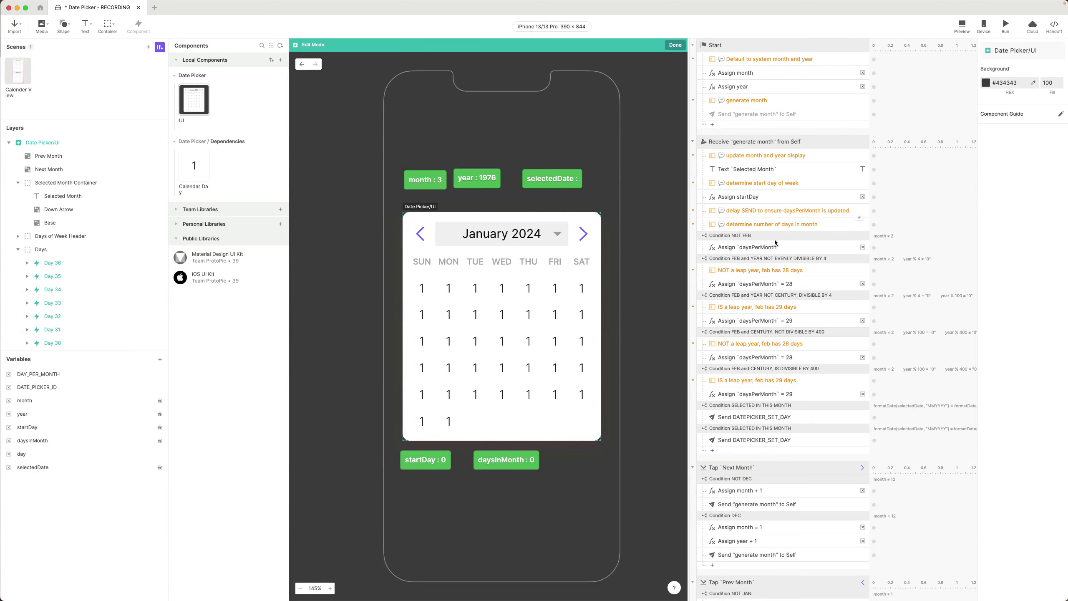
Add a Receive trigger to the Date Picker/UI component that listens on the current component for the message initialize.
scroll(769, 239, down, 7)
click(782, 459)
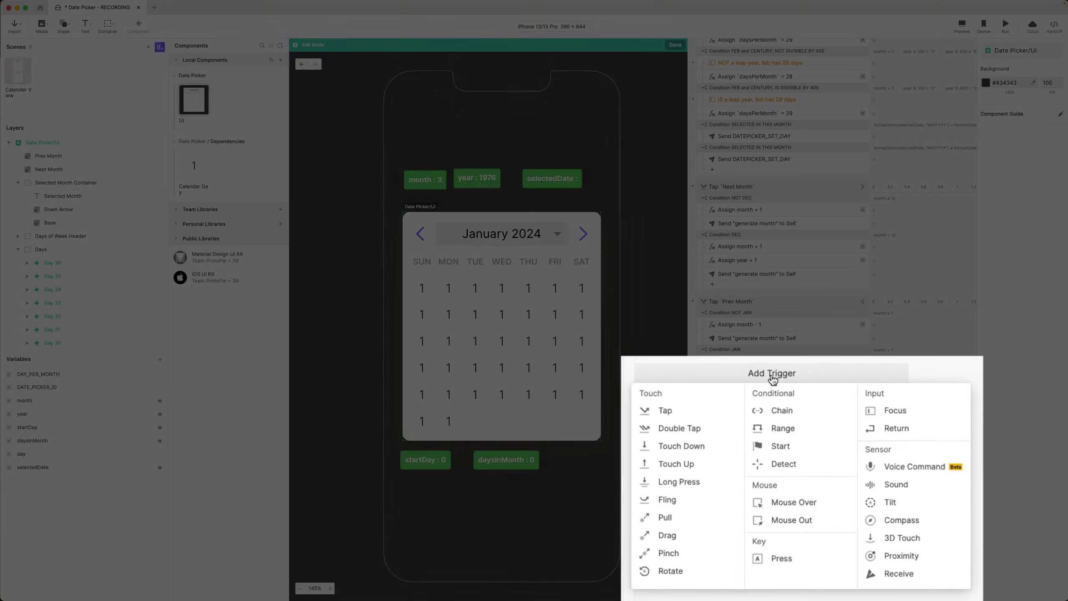
click(902, 572)
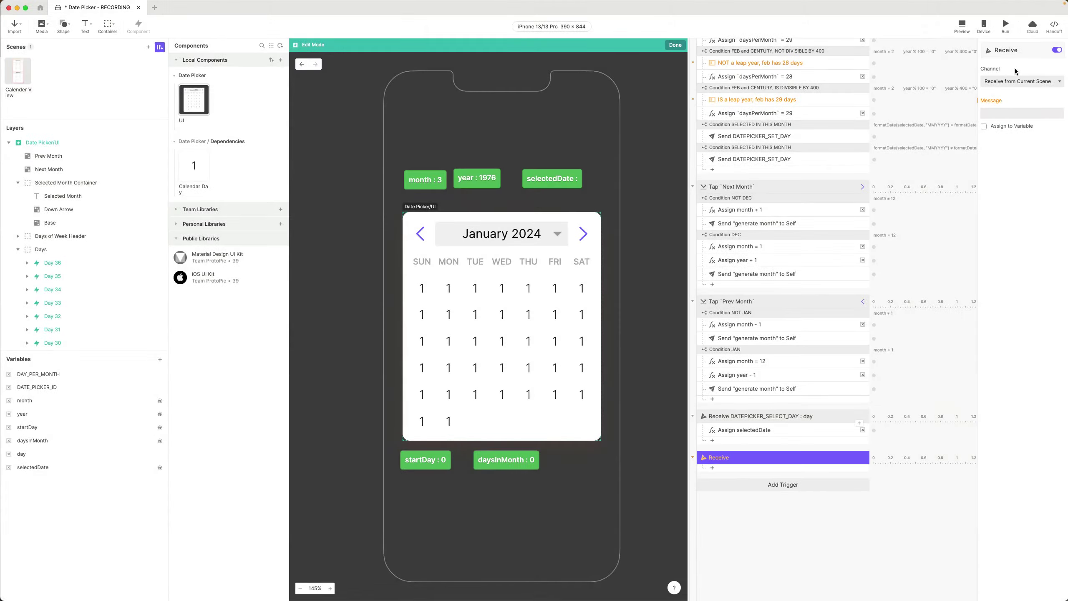
click(1020, 81)
click(995, 156)
click(976, 193)
text(initialize)
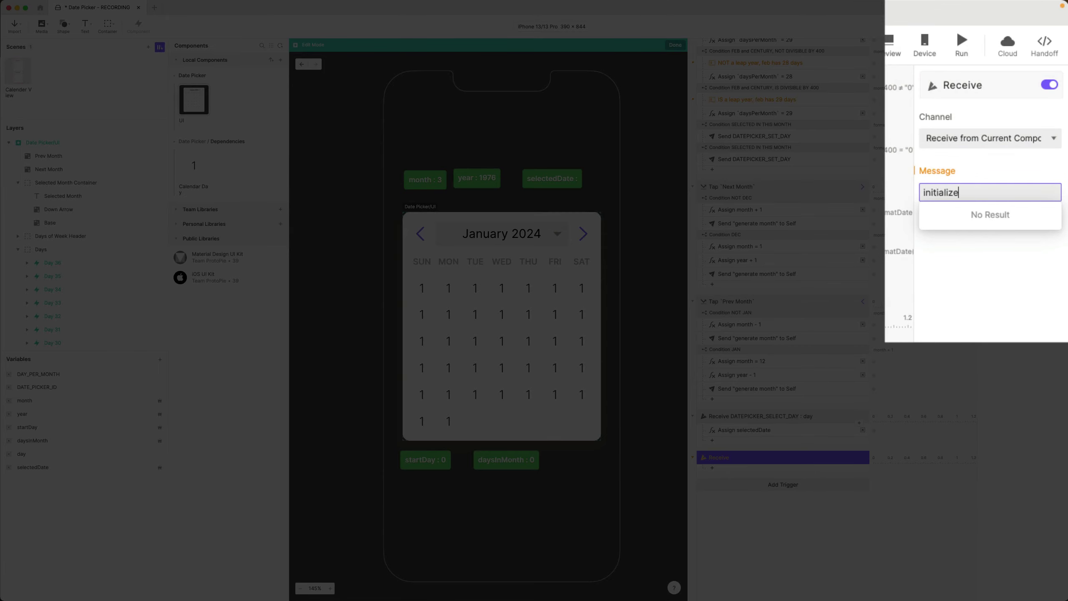
key(Return)
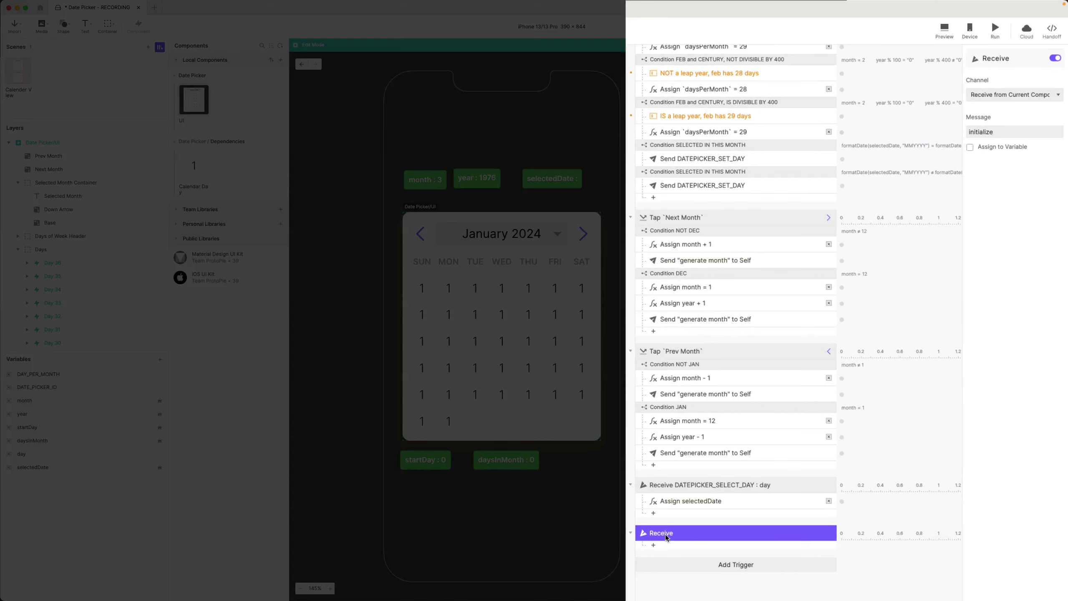
Rename the new Receive trigger as Receive "initialize" from Self.
double_click(748, 457)
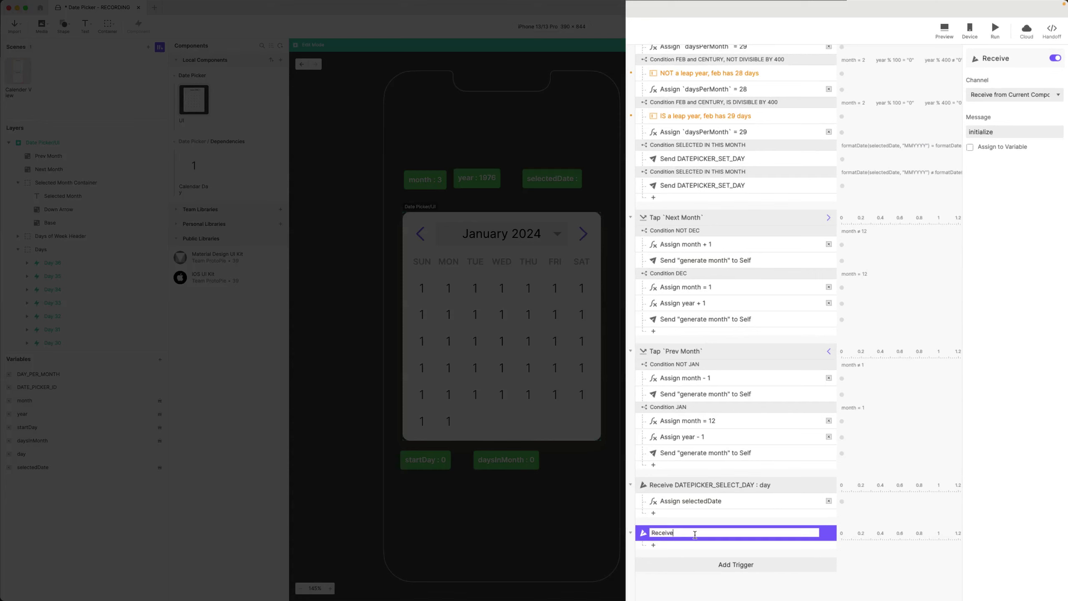
text("initialize" from Self)
key(Return)
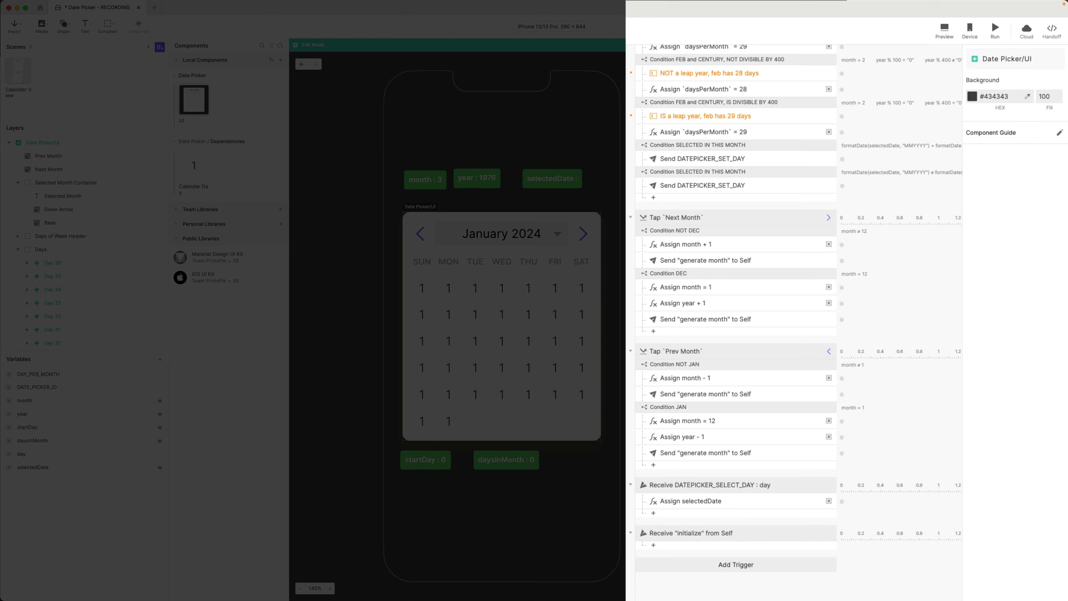
click(743, 536)
key(ctrl+v)
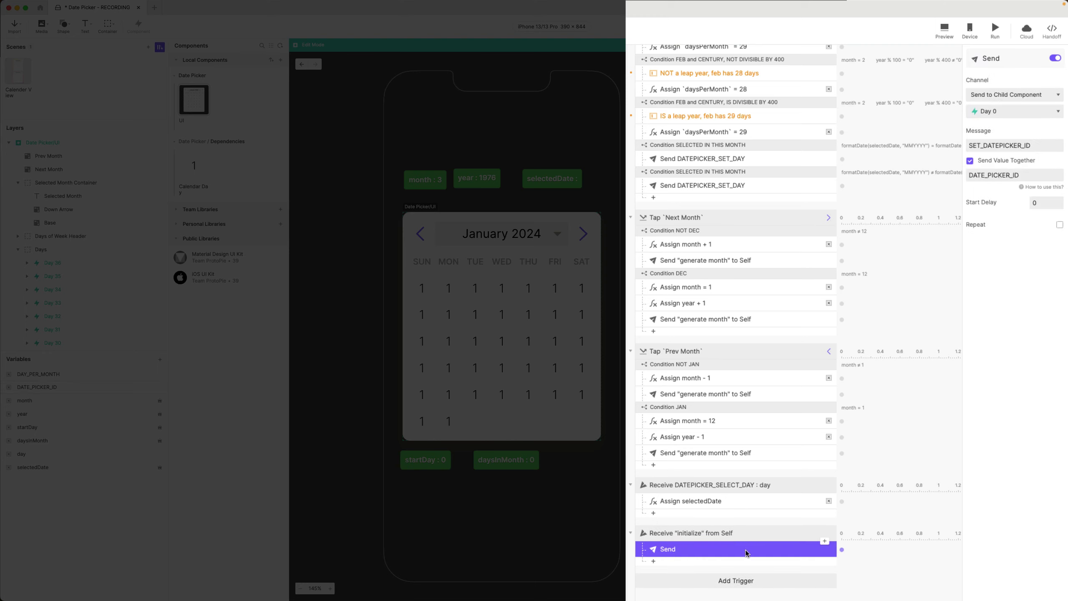
key(Escape)
click(697, 548)
key(Delete)
Add a Send response under Receive "initialize" from Self that sends the message INIT to the child component Day 0.
click(673, 545)
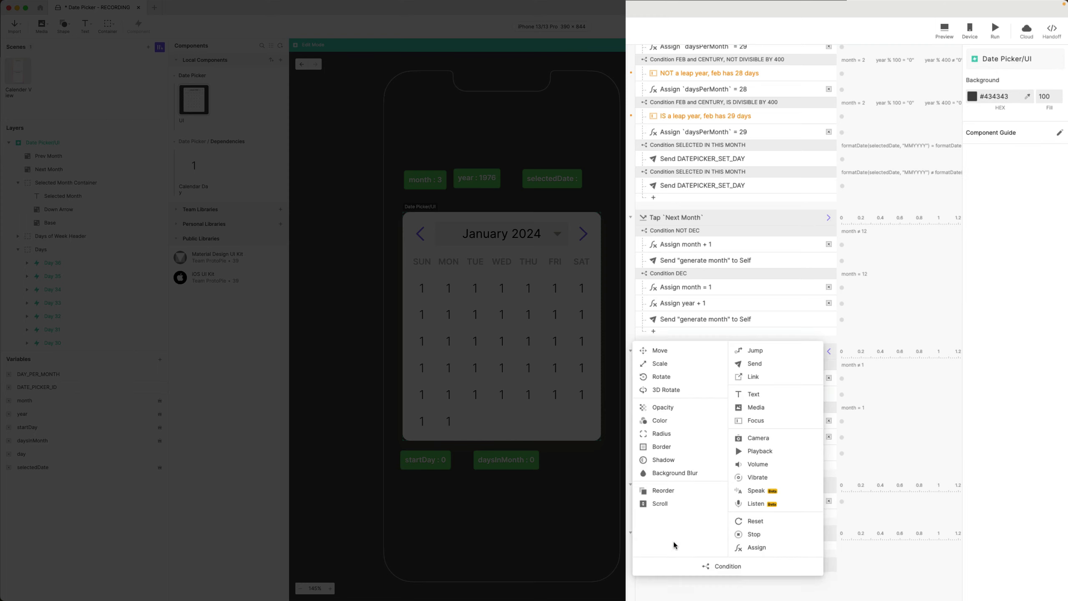
click(755, 363)
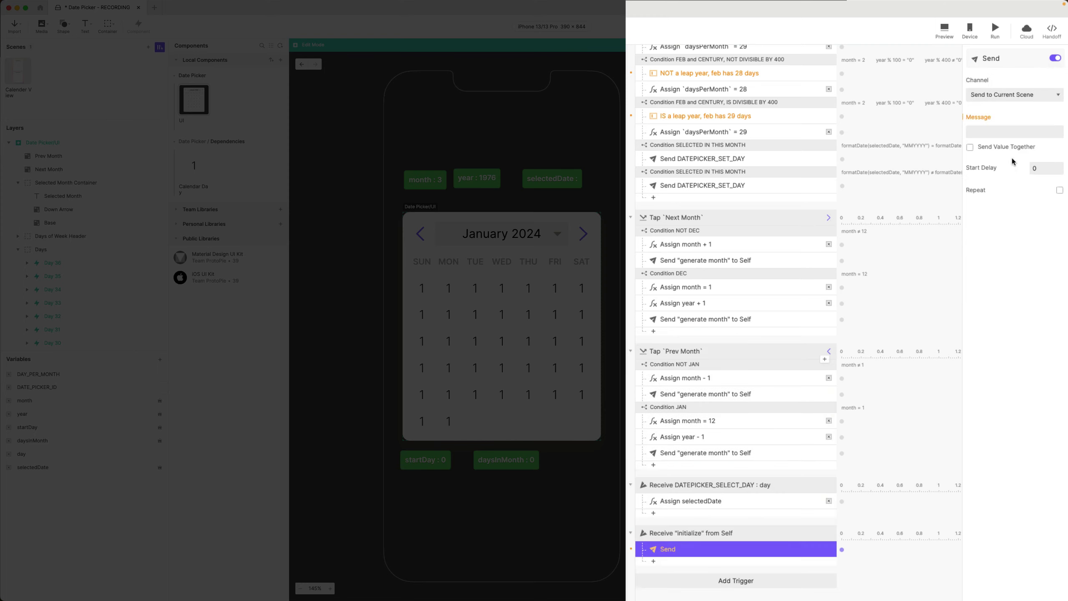
click(1014, 95)
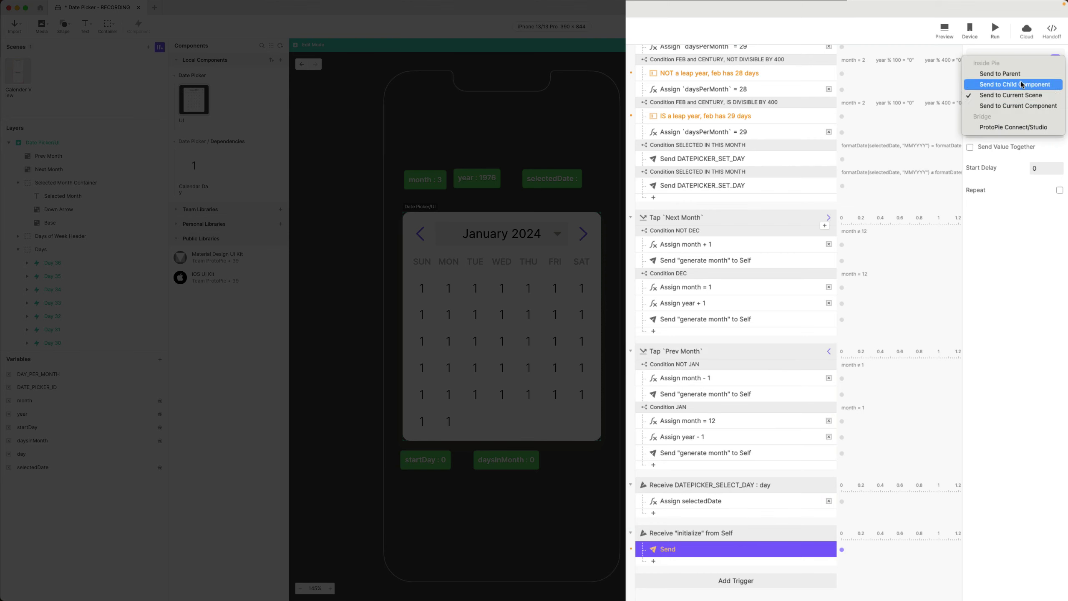
click(1019, 85)
click(1018, 112)
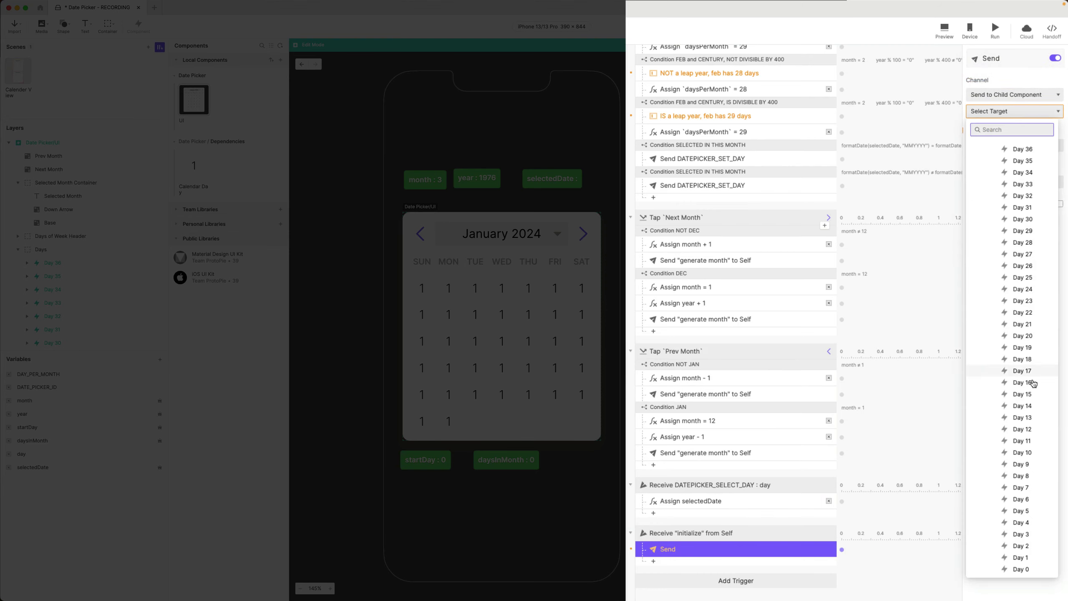
click(1027, 570)
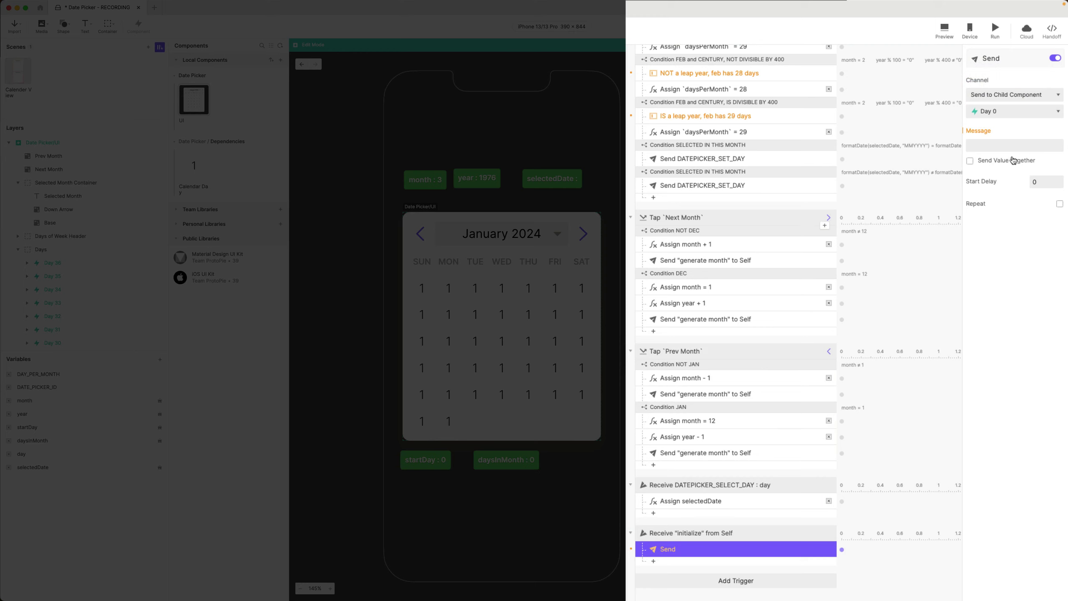
click(1008, 143)
text(INIT)
key(Return)
Make the Day 0 Send response pass the DATE_PICKER_ID variable together with its message.
click(1000, 161)
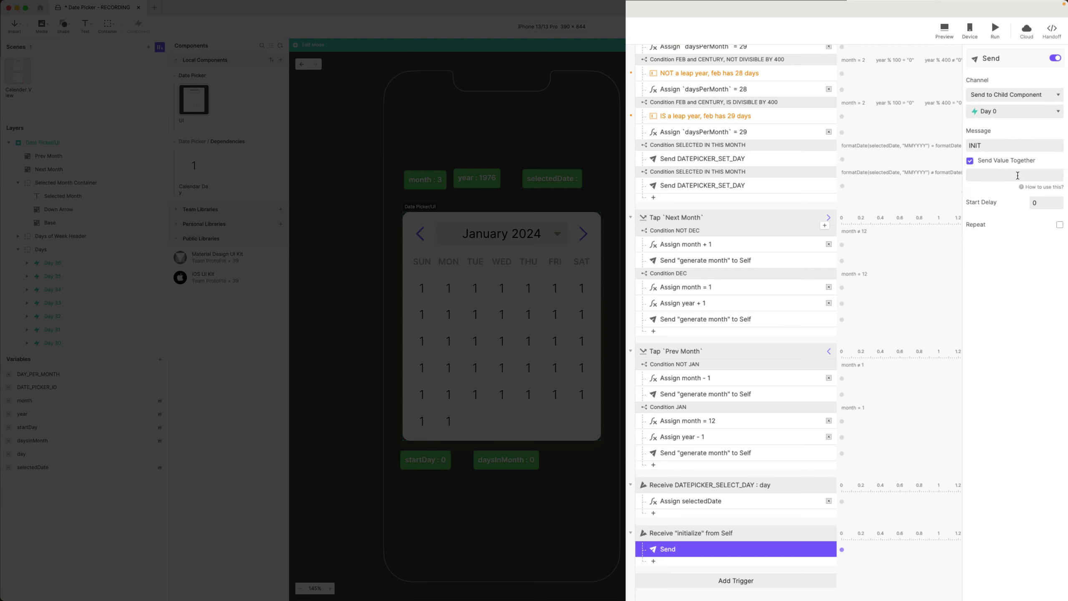
click(1042, 177)
click(1029, 176)
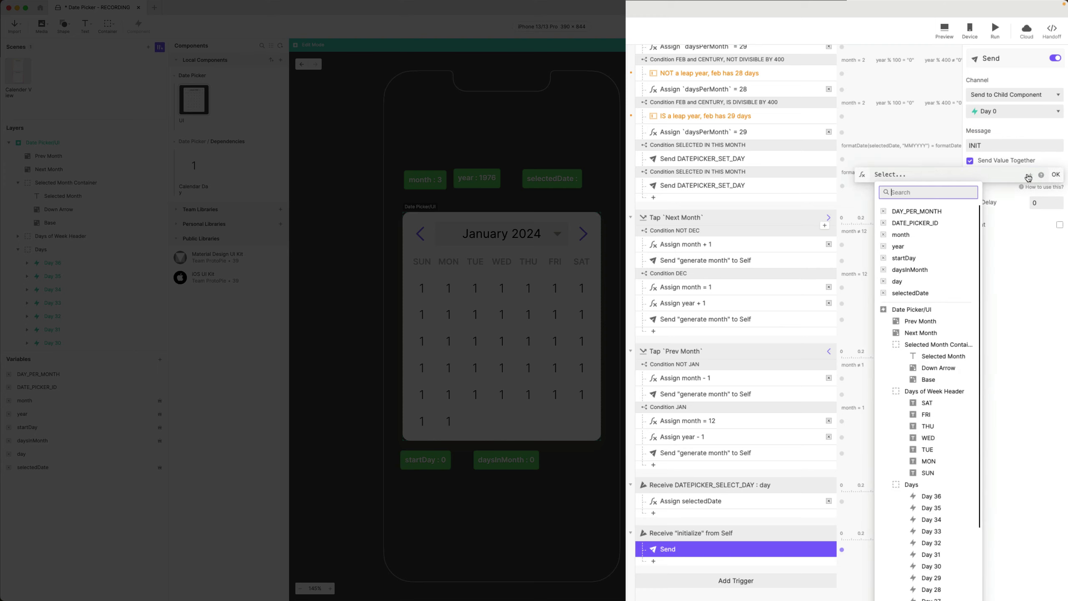
click(915, 223)
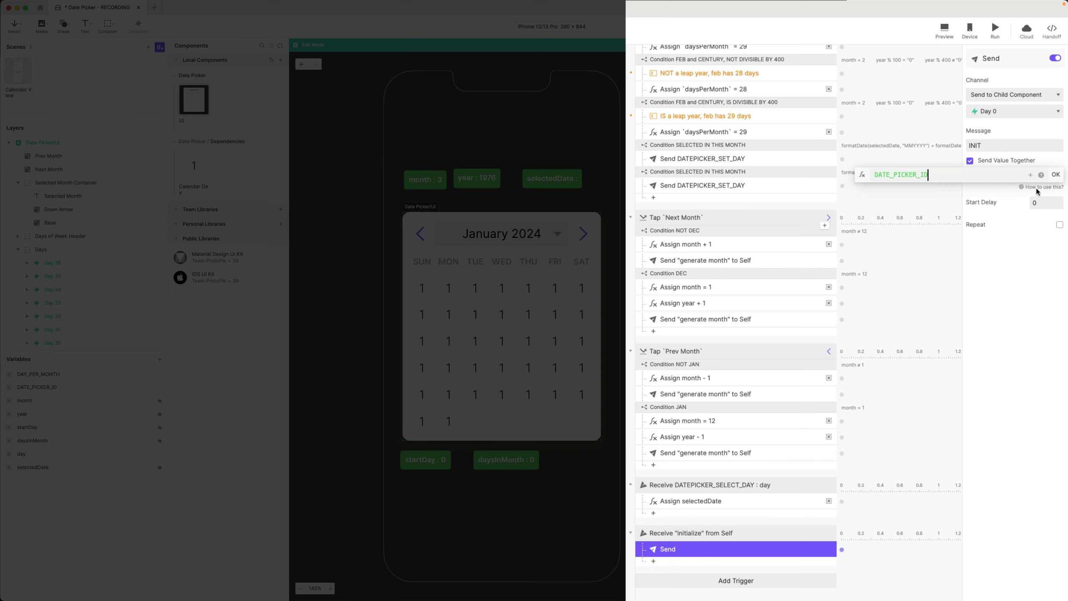
click(1056, 174)
click(992, 146)
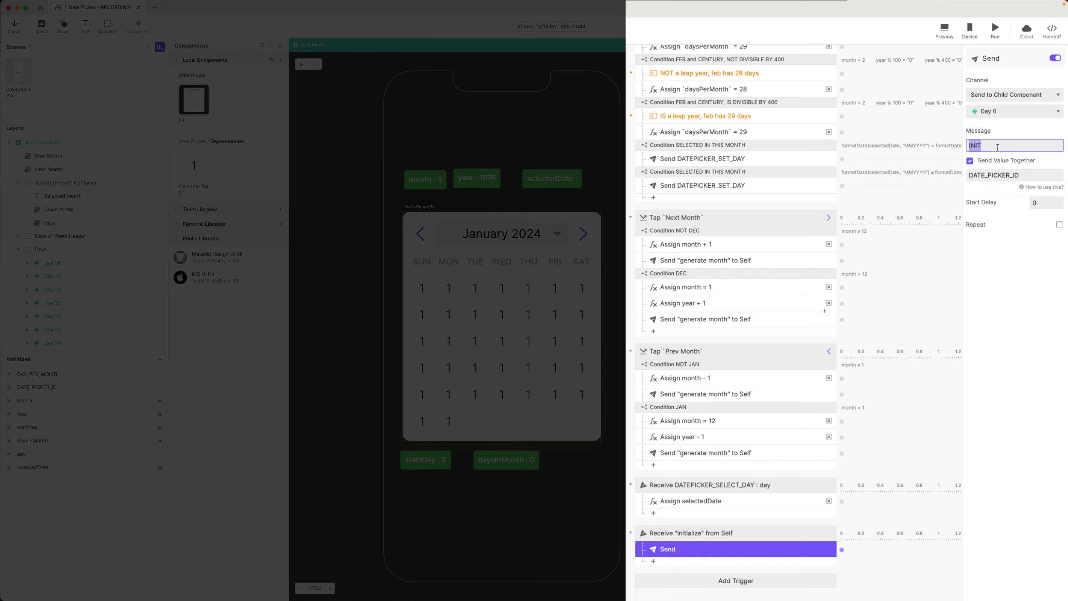
Rename the Day 0 Send response as Send INIT.
double_click(698, 550)
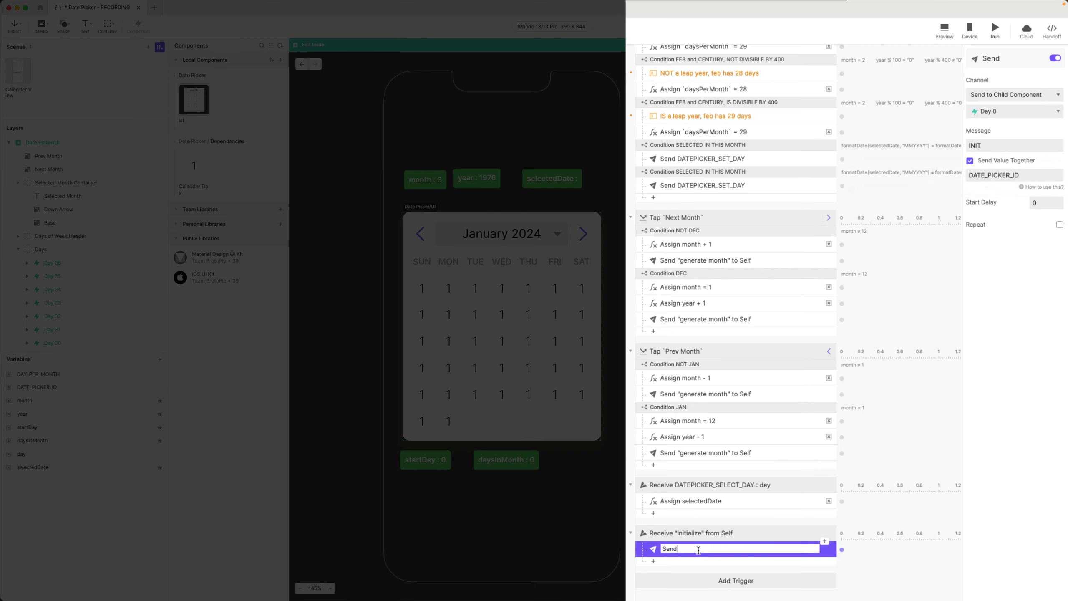
text(INIT)
key(Return)
Duplicate the Send INIT response for the child components Day 1, Day 2 and Day 3, retargeting each copy.
scroll(778, 380, down, 2)
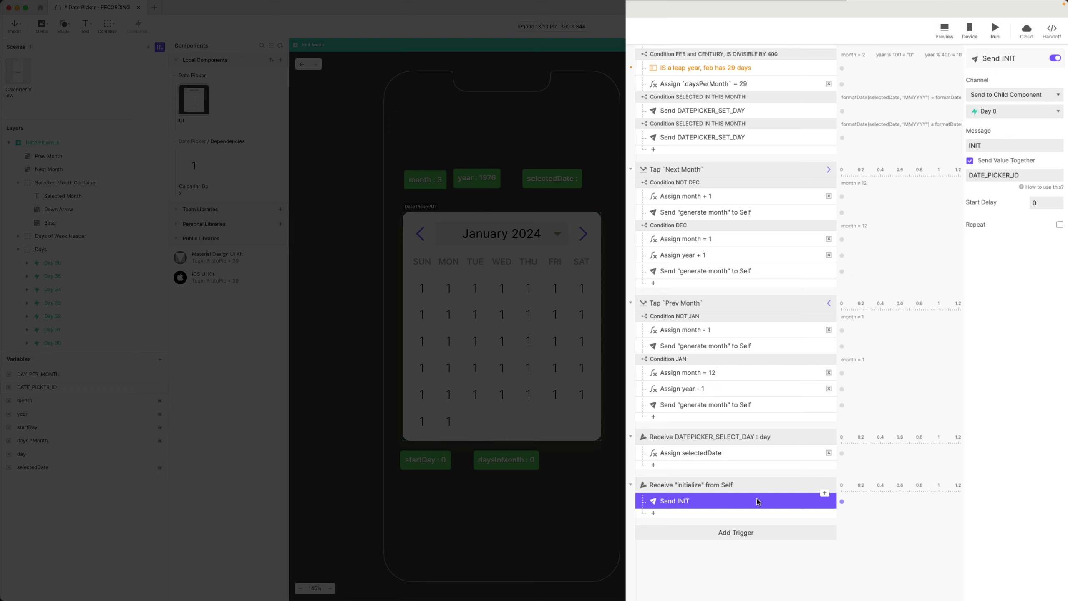
key(super+d)
click(1006, 112)
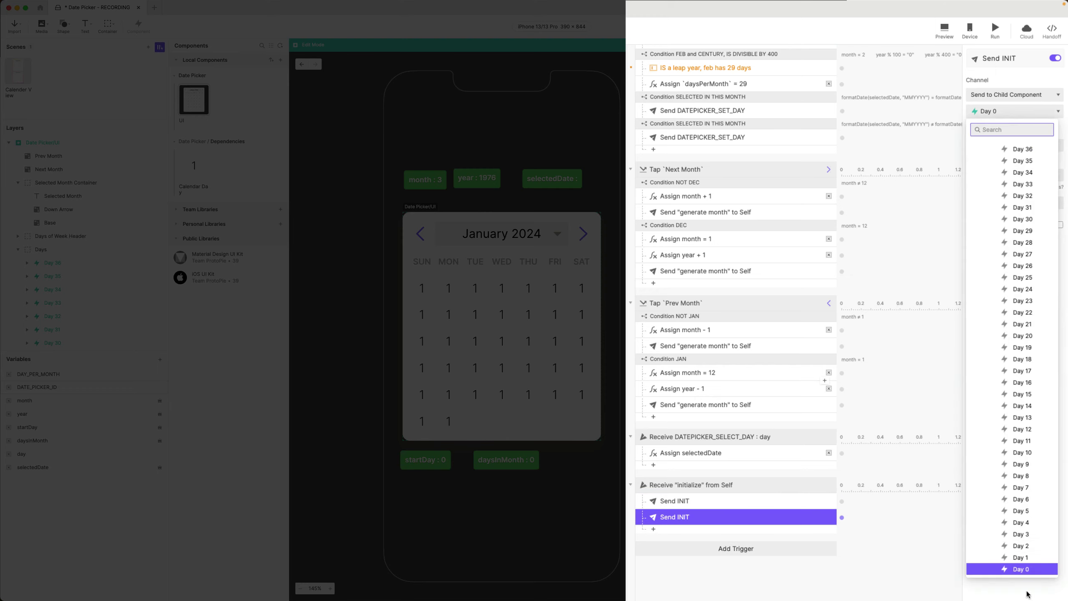
click(1021, 557)
key(super+d)
click(1015, 115)
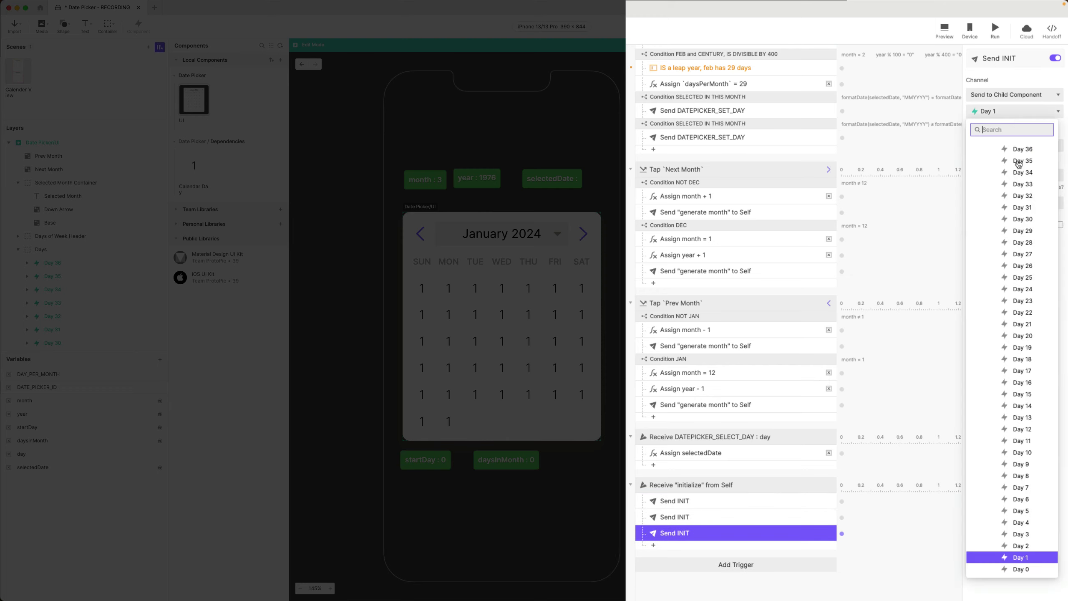
click(1021, 546)
key(super+d)
click(1015, 114)
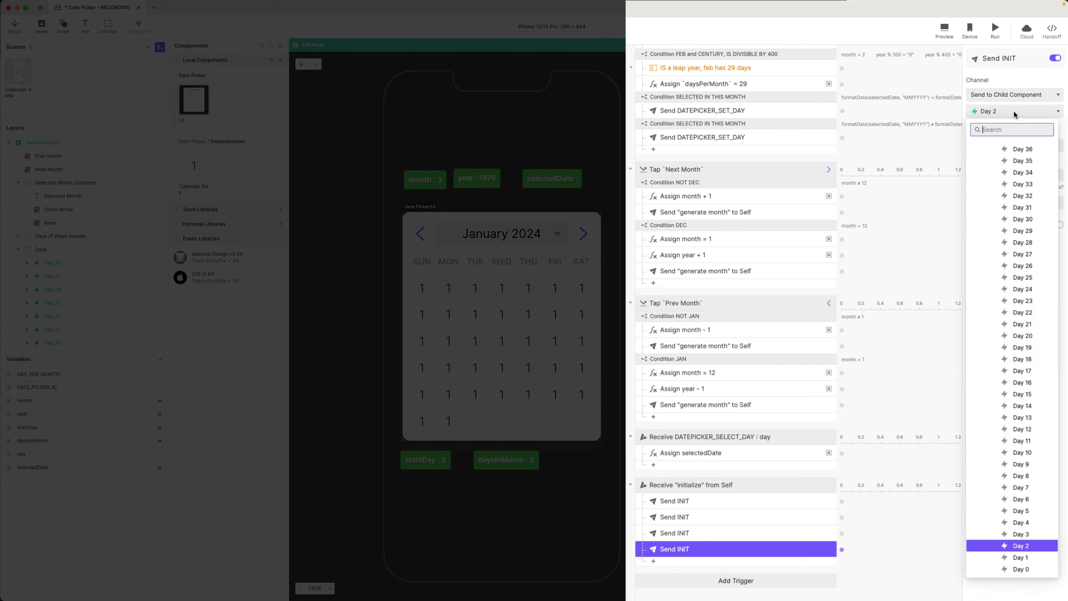
click(1021, 534)
Keep duplicating Send INIT and retargeting each copy to the next child component, from Day 4 through Day 23.
key(super+d)
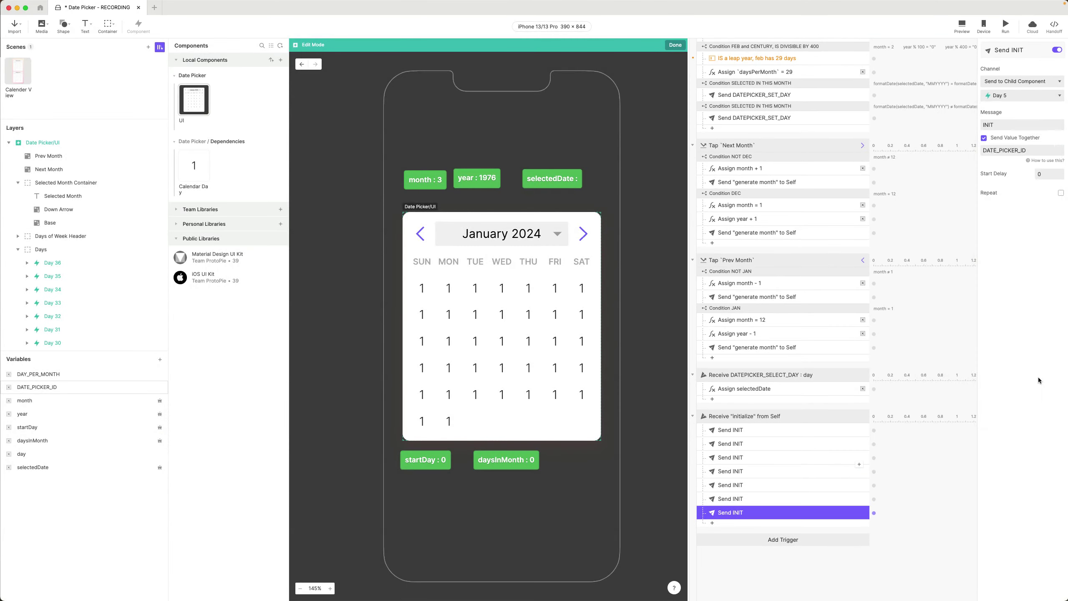
click(1022, 95)
click(1021, 419)
key(super+d)
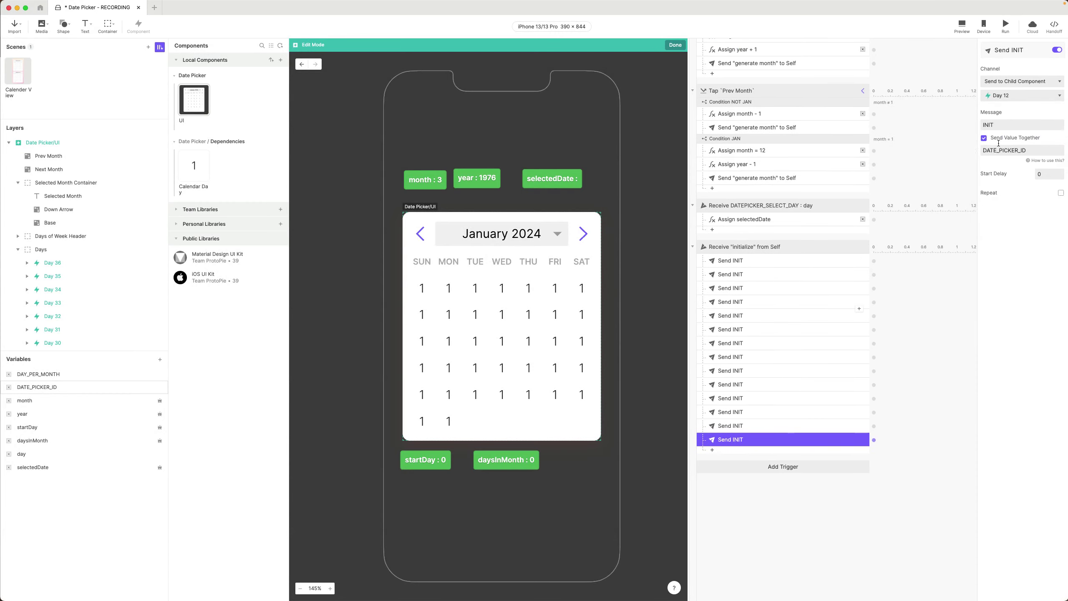
click(1022, 95)
click(1030, 360)
key(super+d)
click(1031, 340)
key(super+d)
key(super+d)
click(1027, 97)
click(1032, 265)
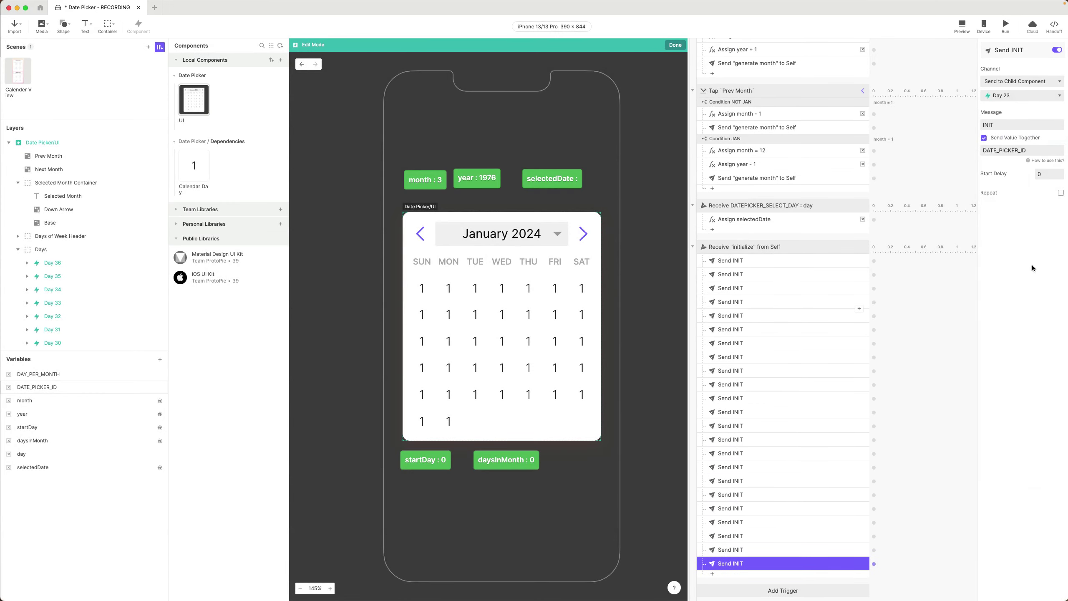
Duplicate and retarget Send INIT for the remaining child components, Day 24 through Day 36.
key(super+d)
key(super+d)
click(1023, 95)
click(1029, 248)
key(super+d)
click(1029, 229)
key(super+d)
key(super+d)
click(1022, 97)
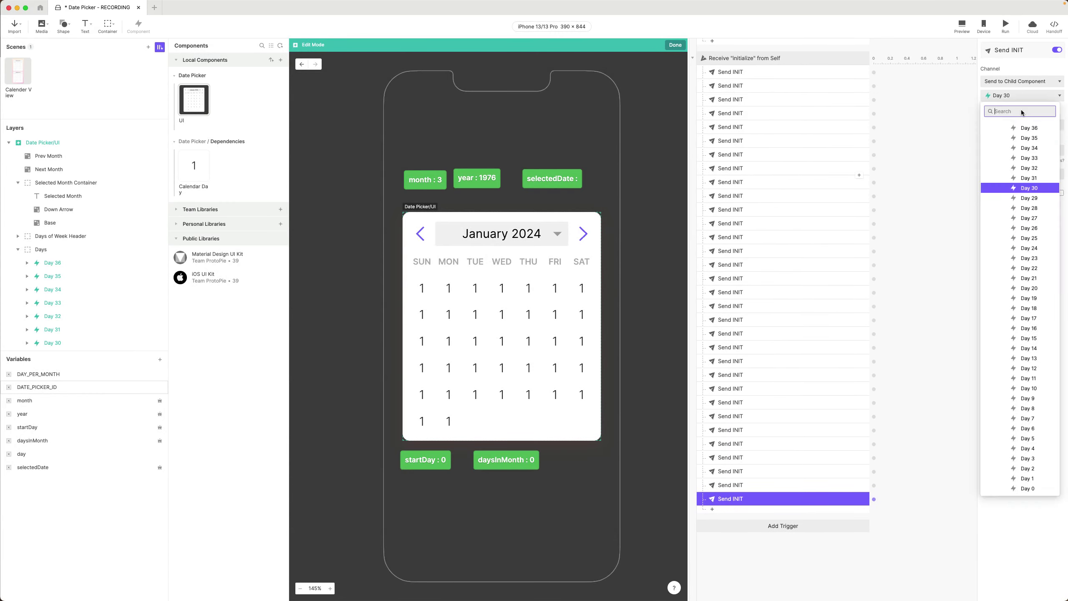
click(1025, 97)
key(super+d)
key(super+d)
key(super+d)
key(super+d)
key(super+d)
click(1024, 95)
click(1029, 128)
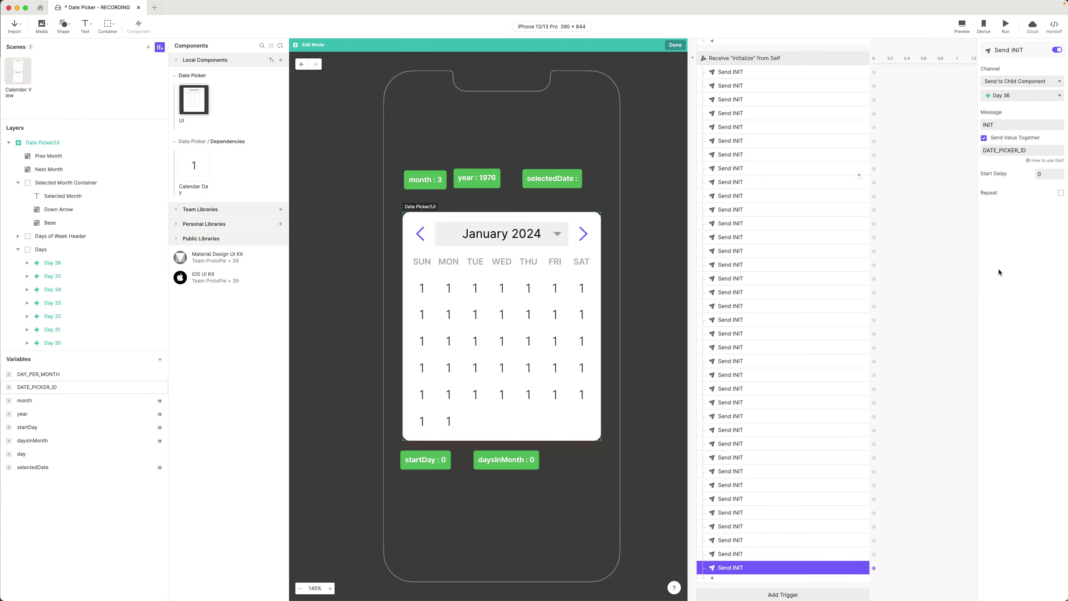
Add a Send response under the Start trigger that sends the message initialize to the current component.
scroll(842, 285, up, 15)
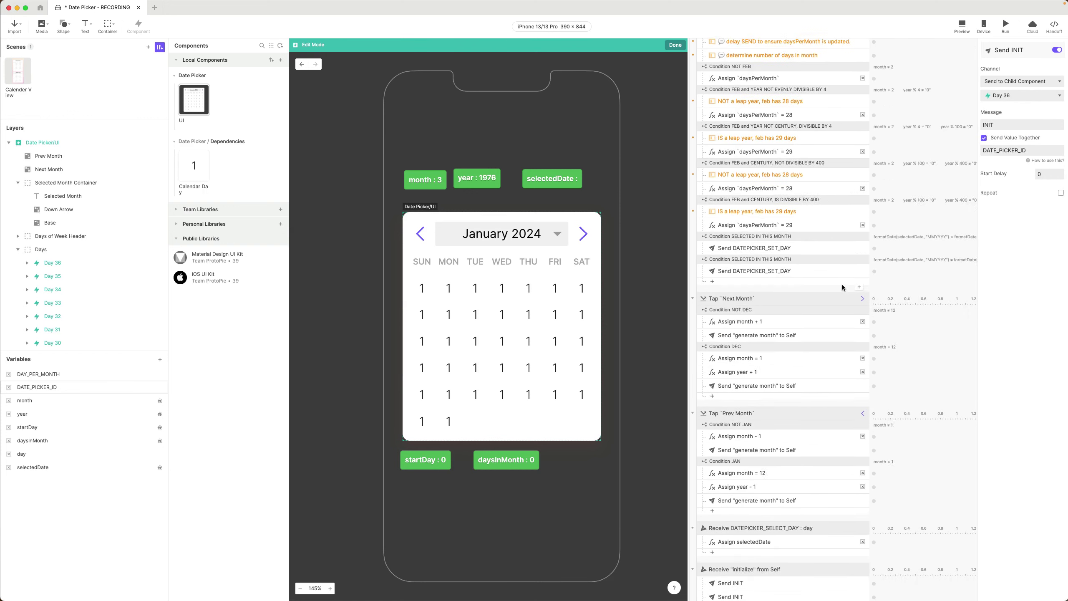
scroll(803, 304, down, 15)
key(Escape)
scroll(776, 414, up, 3)
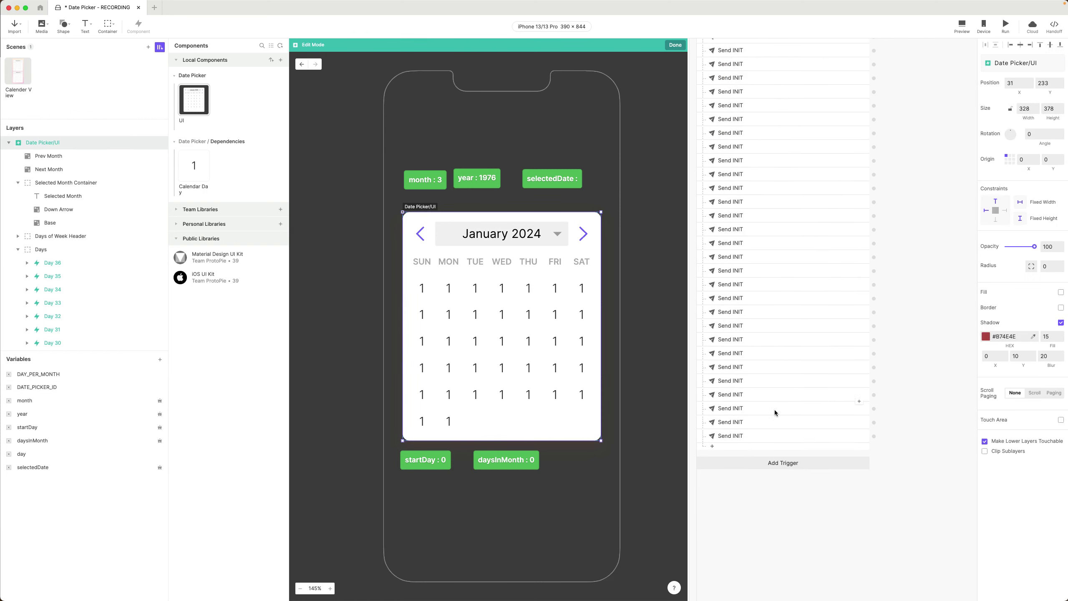
scroll(776, 476, down, 3)
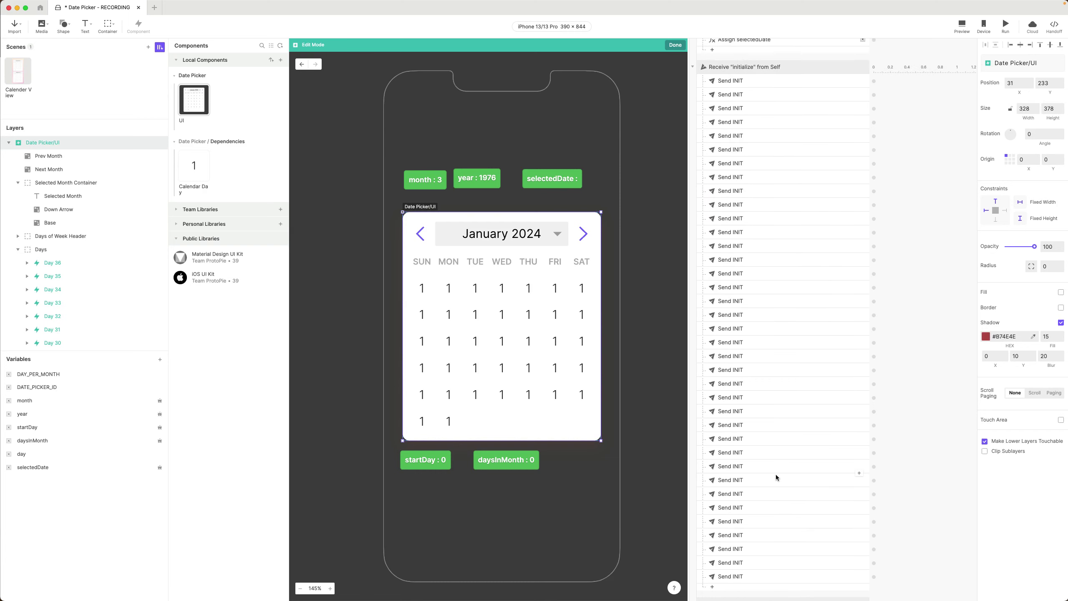
scroll(752, 426, up, 20)
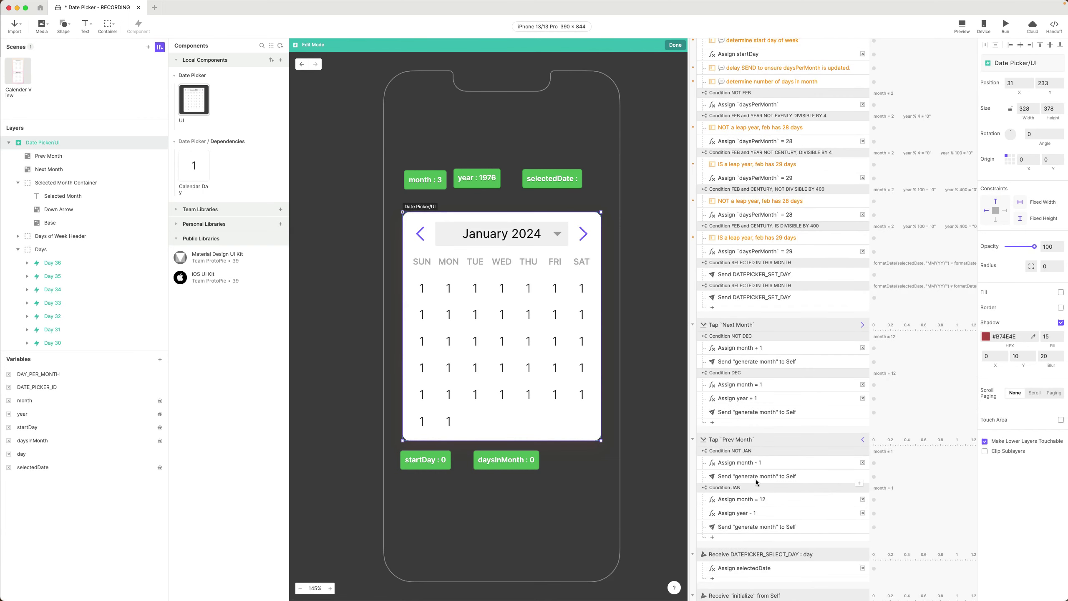
scroll(759, 440, up, 15)
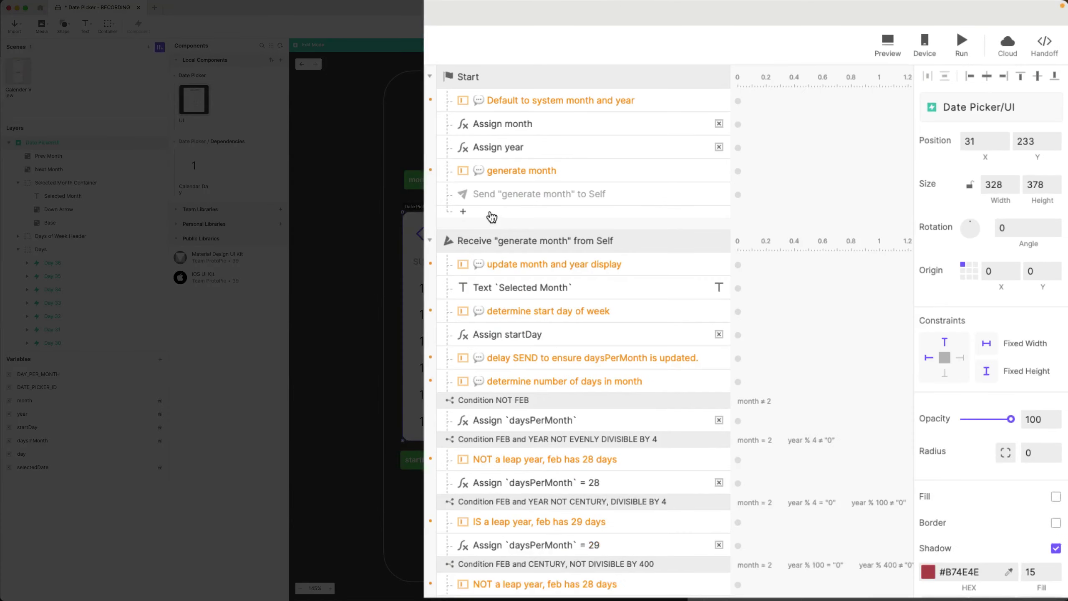
click(492, 217)
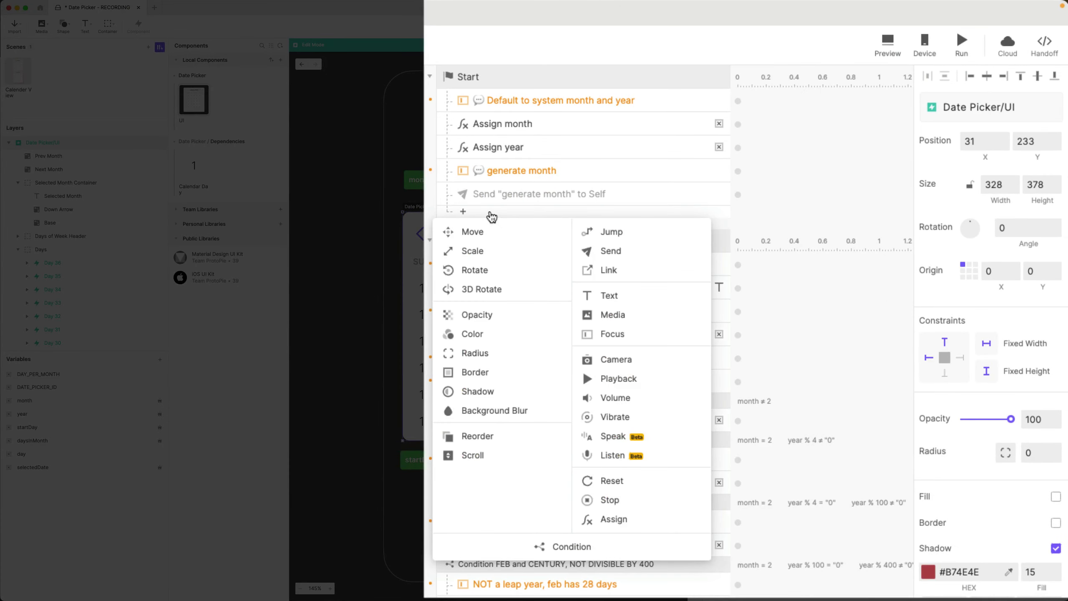
click(627, 252)
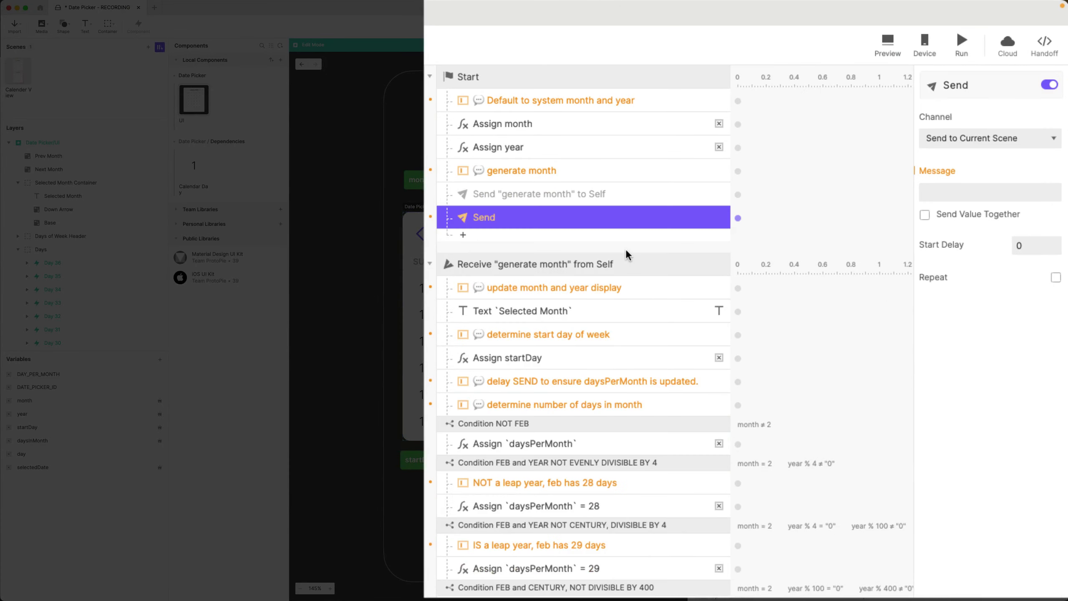
click(989, 137)
click(987, 152)
click(985, 193)
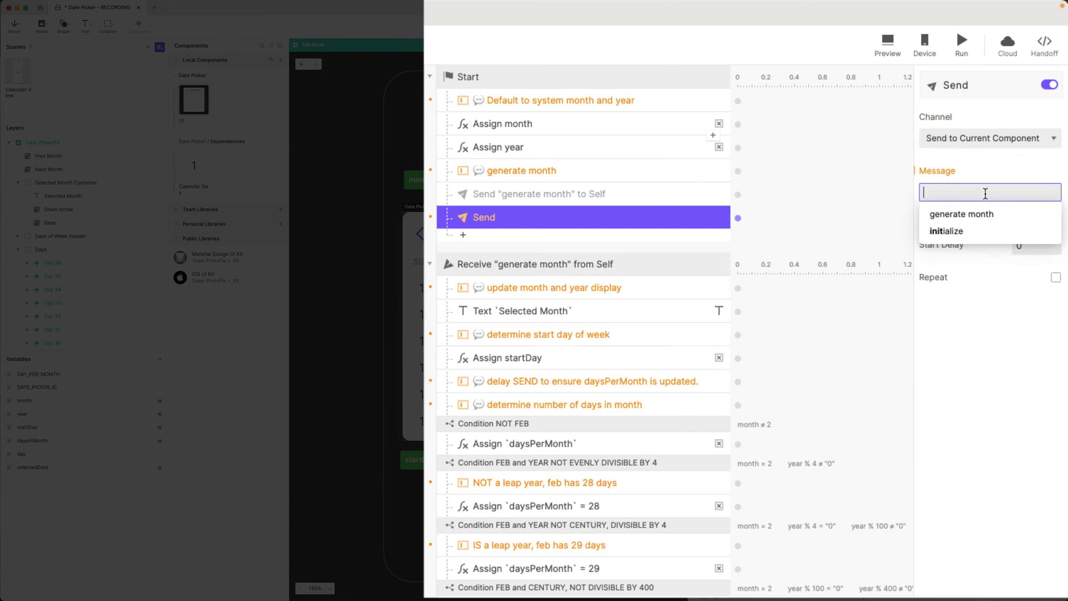
click(952, 232)
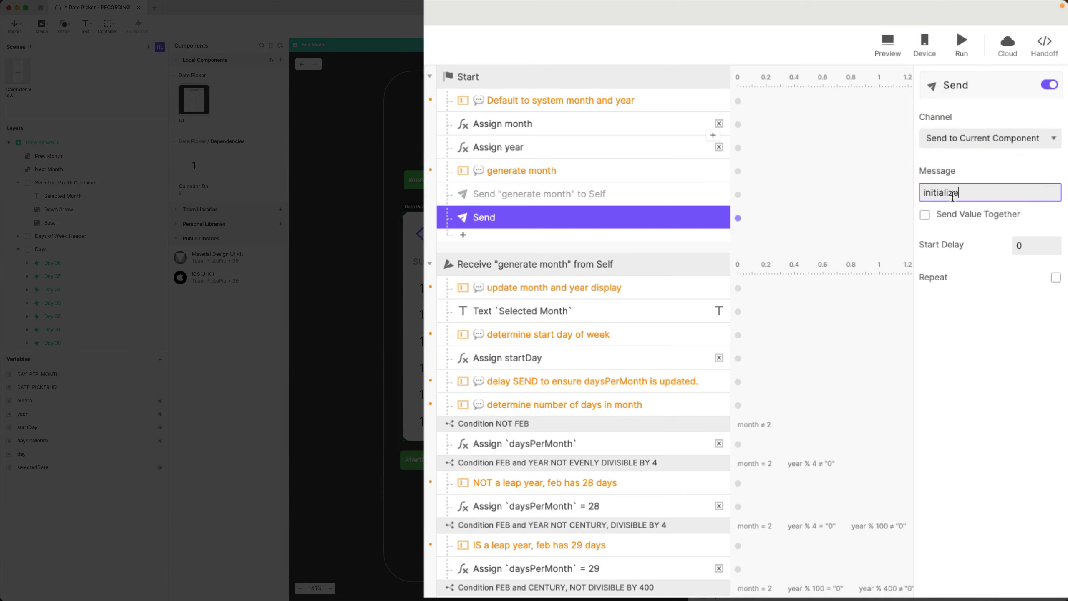
Rename the new Send response under the Start trigger to Send "initialize" to Self.
double_click(951, 195)
key(super+c)
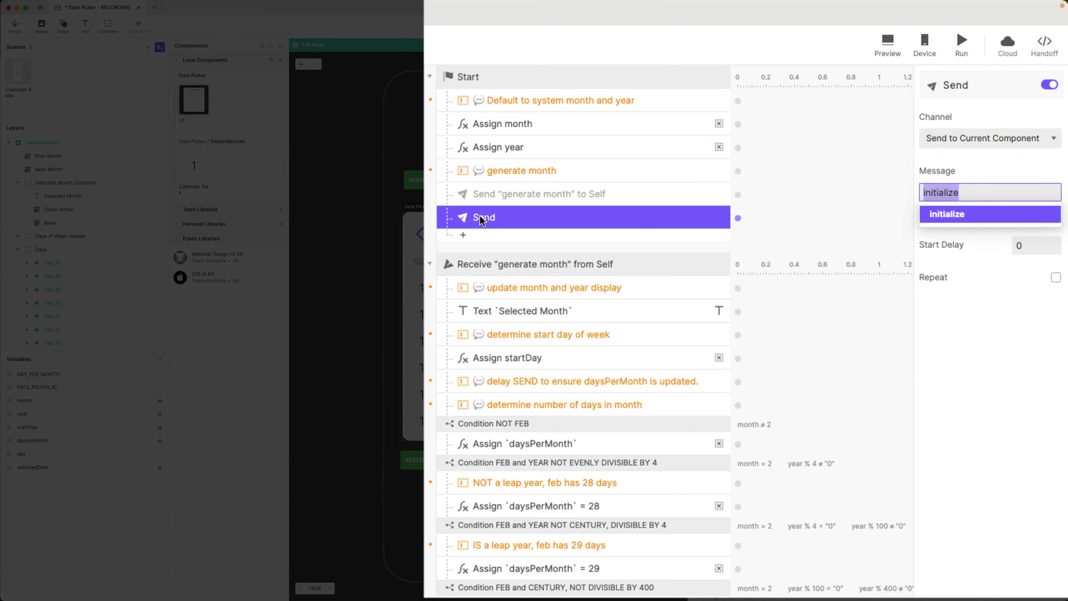
double_click(488, 217)
key(Right)
text(")
key(super+v)
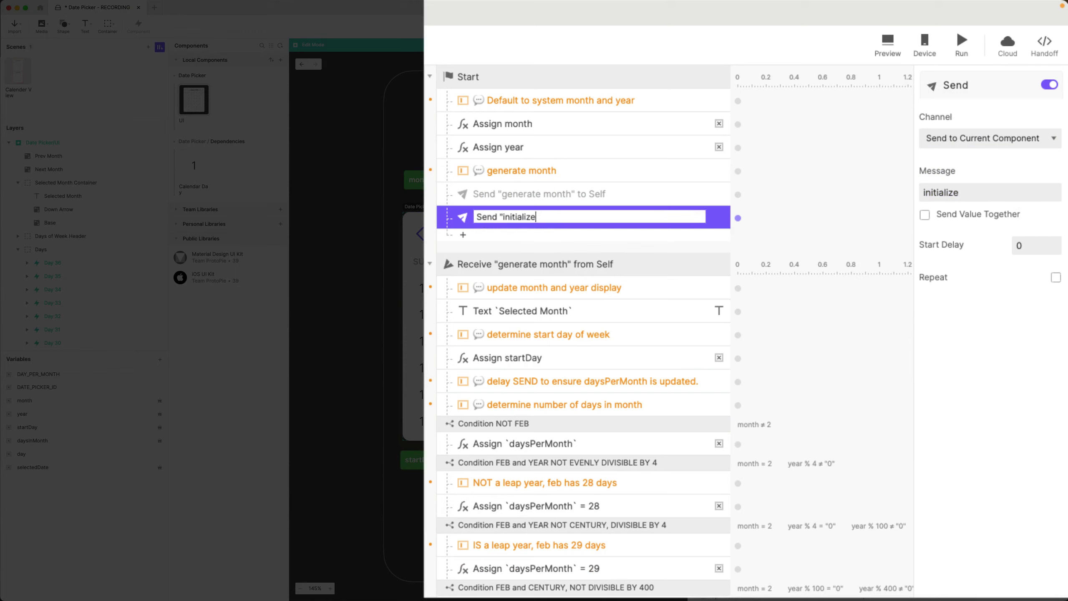
text(" to Self)
key(Return)
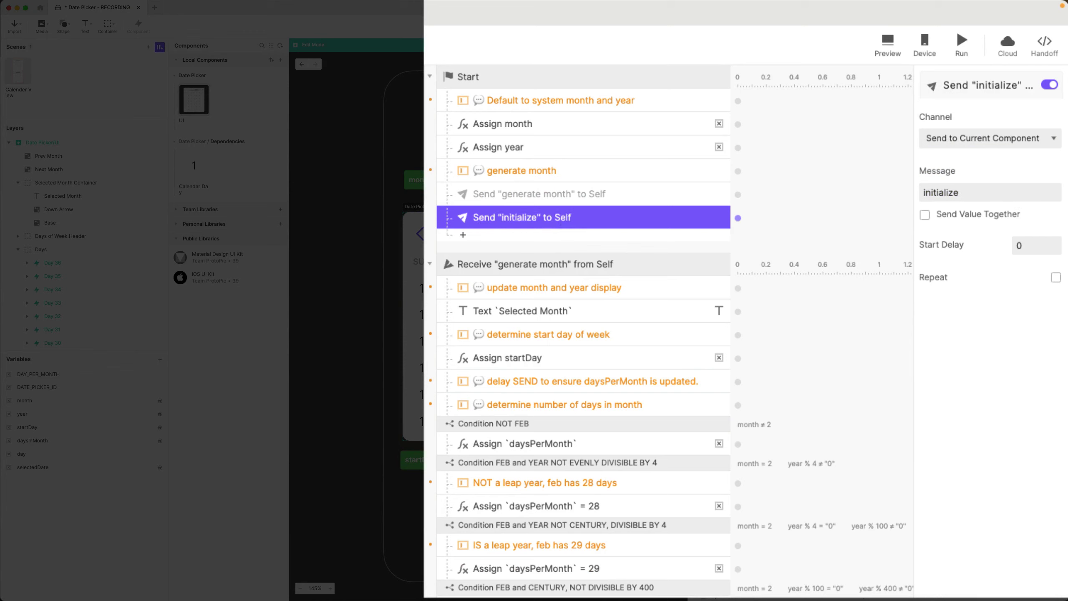
Reorder the Start trigger so Send "initialize" to Self comes first and the generate month comment and its Send response come last.
click(538, 195)
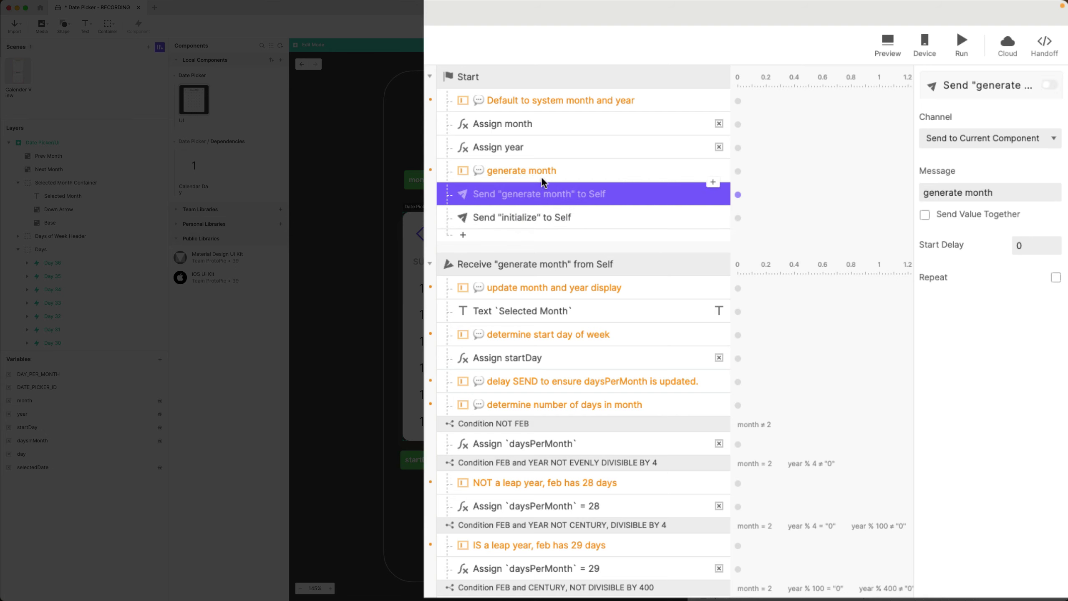
shift+click(591, 175)
drag(553, 179, 561, 230)
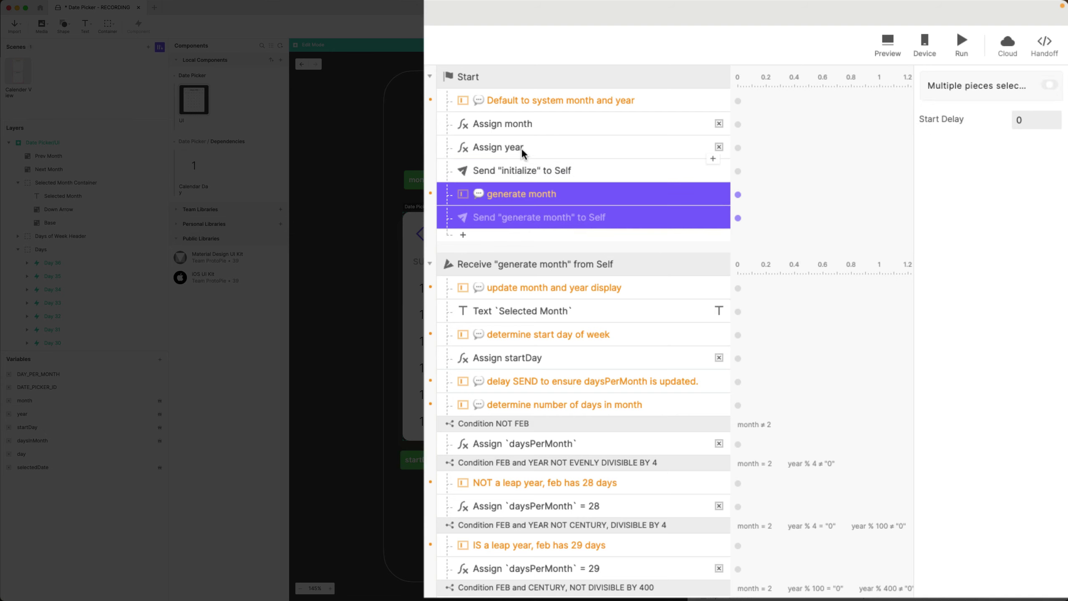
drag(540, 166, 546, 98)
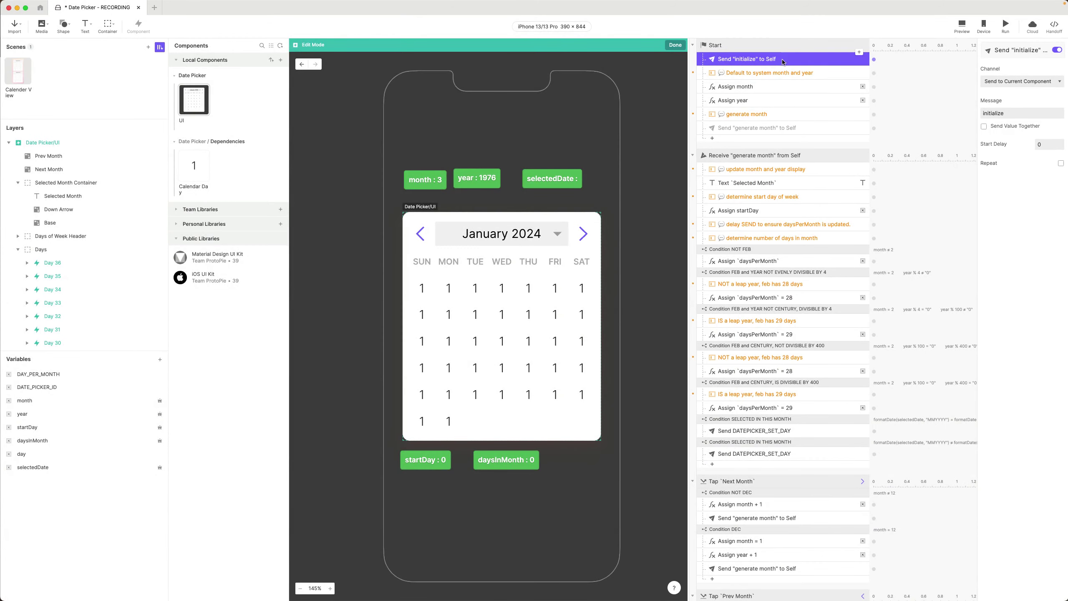
scroll(778, 84, down, 20)
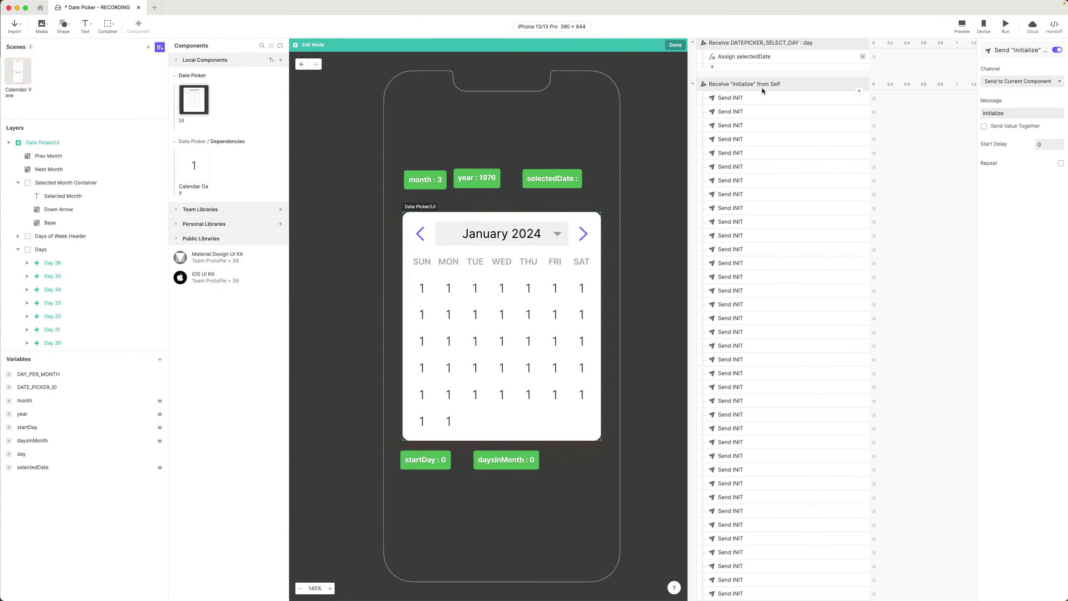
scroll(761, 103, up, 10)
scroll(761, 103, up, 5)
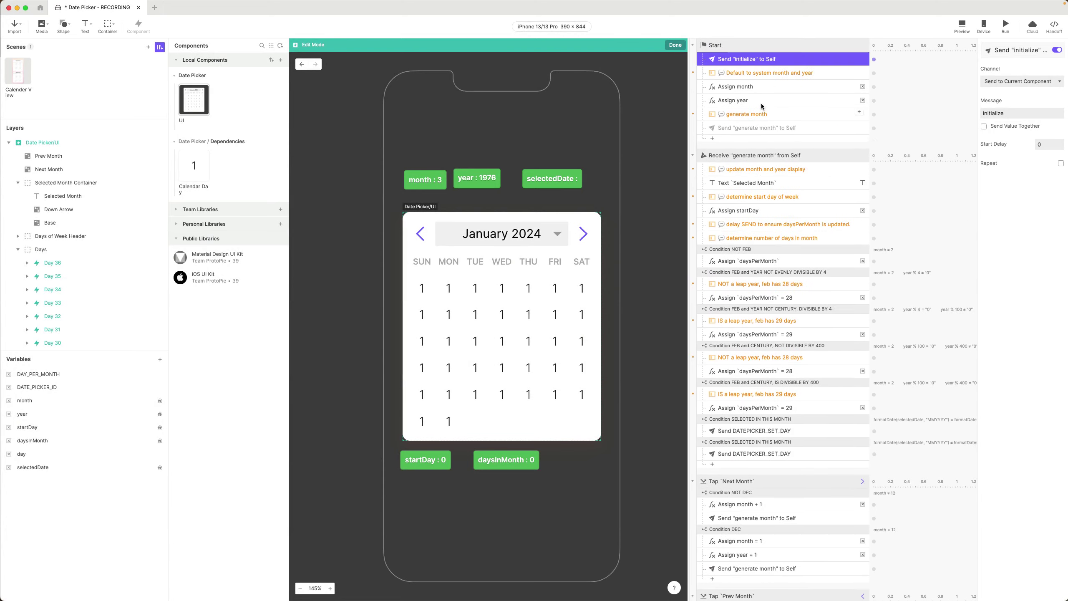
In the Calendar Day component, add a Receive trigger for the message INIT from Parent, with its value assigned to a variable.
double_click(193, 164)
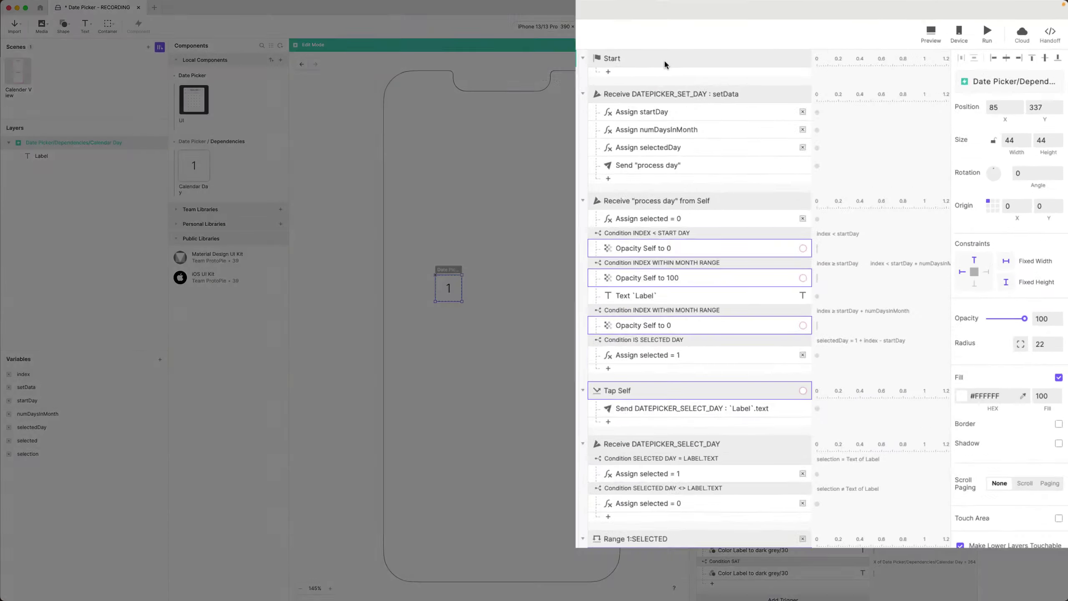
right_click(756, 46)
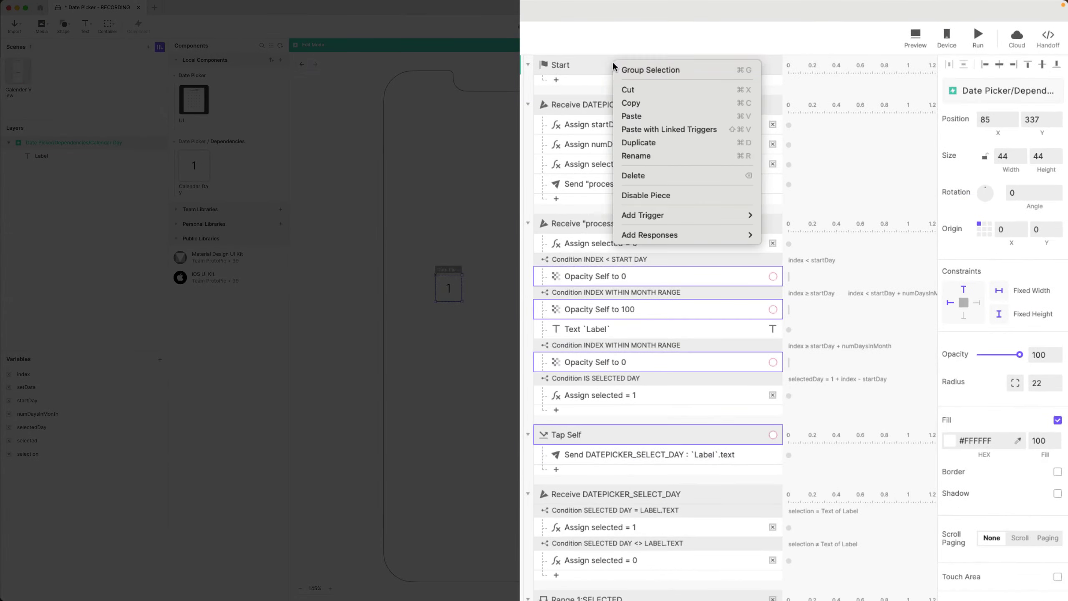
mouse_move(661, 213)
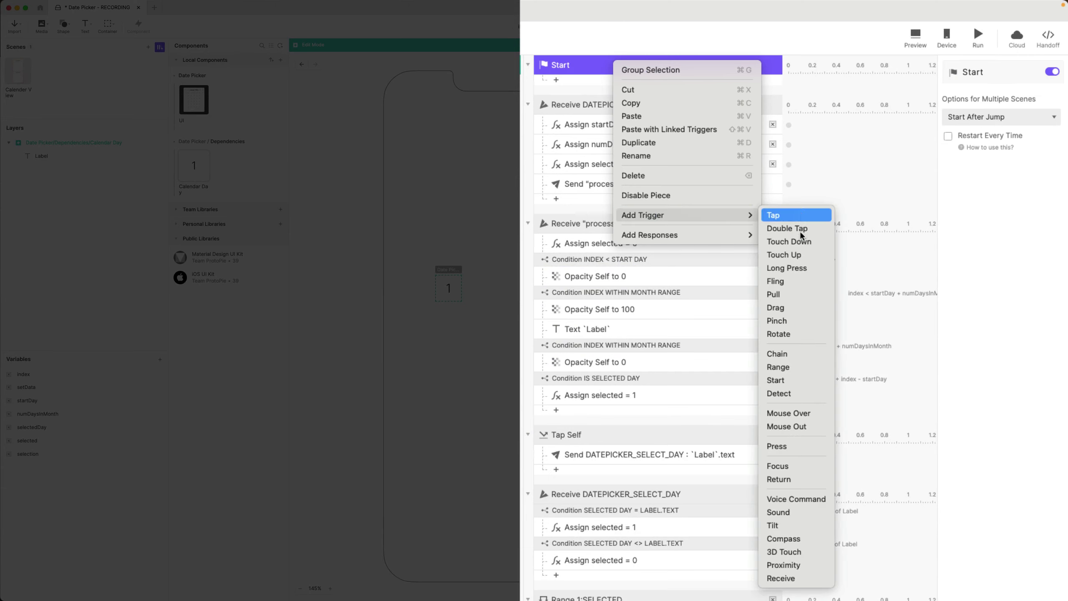
click(781, 578)
click(990, 121)
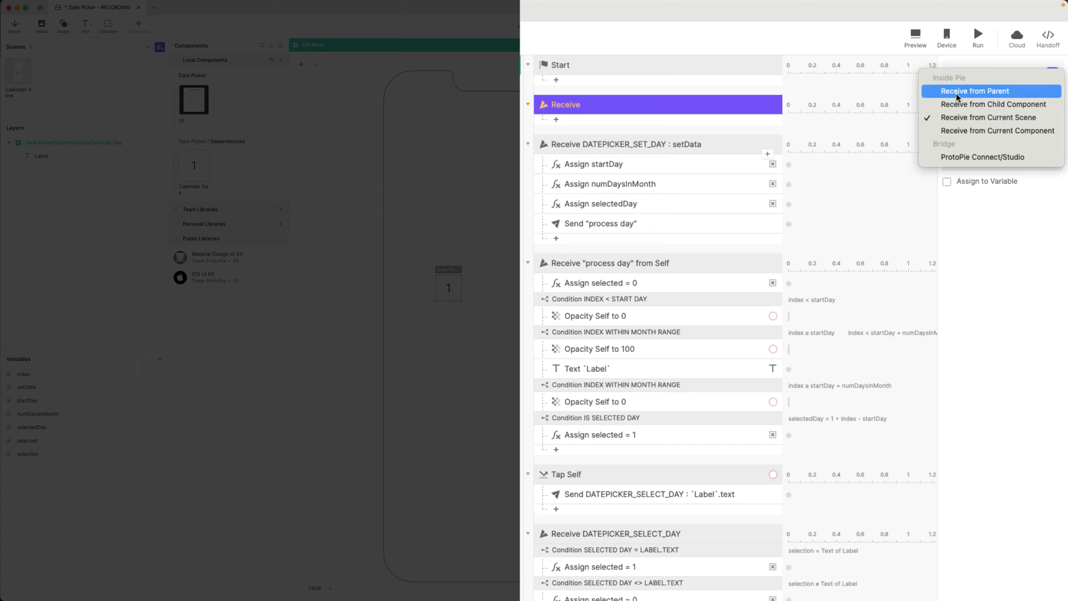
click(982, 93)
click(985, 162)
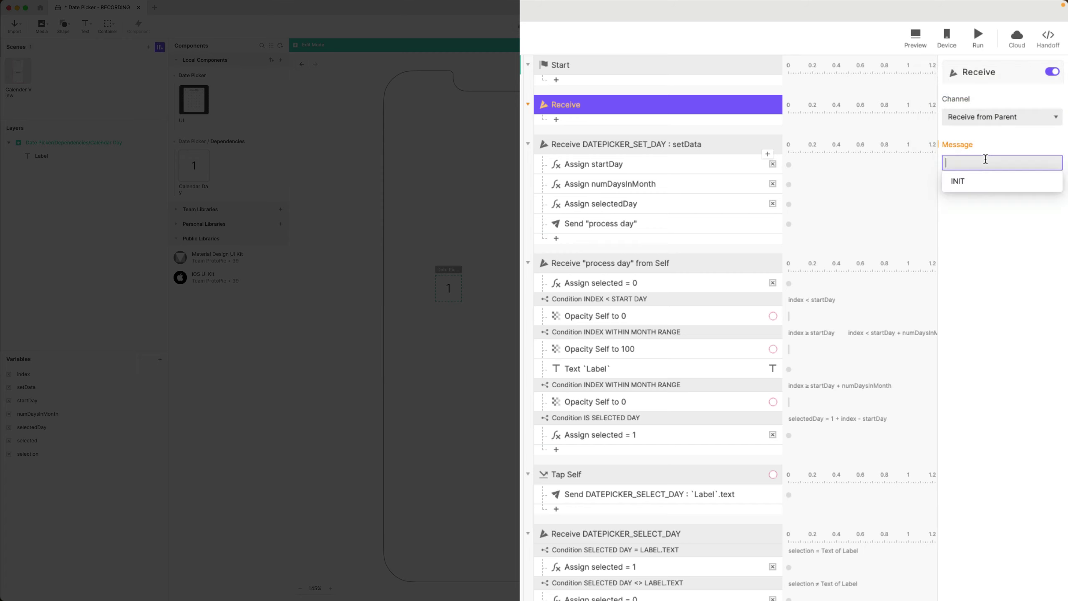
click(971, 188)
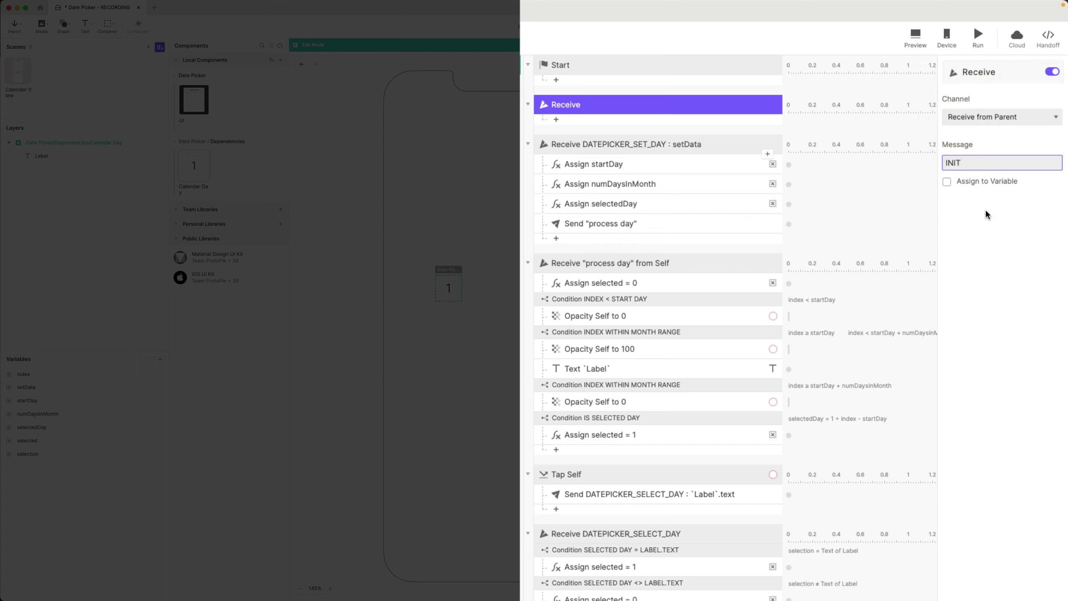
click(990, 181)
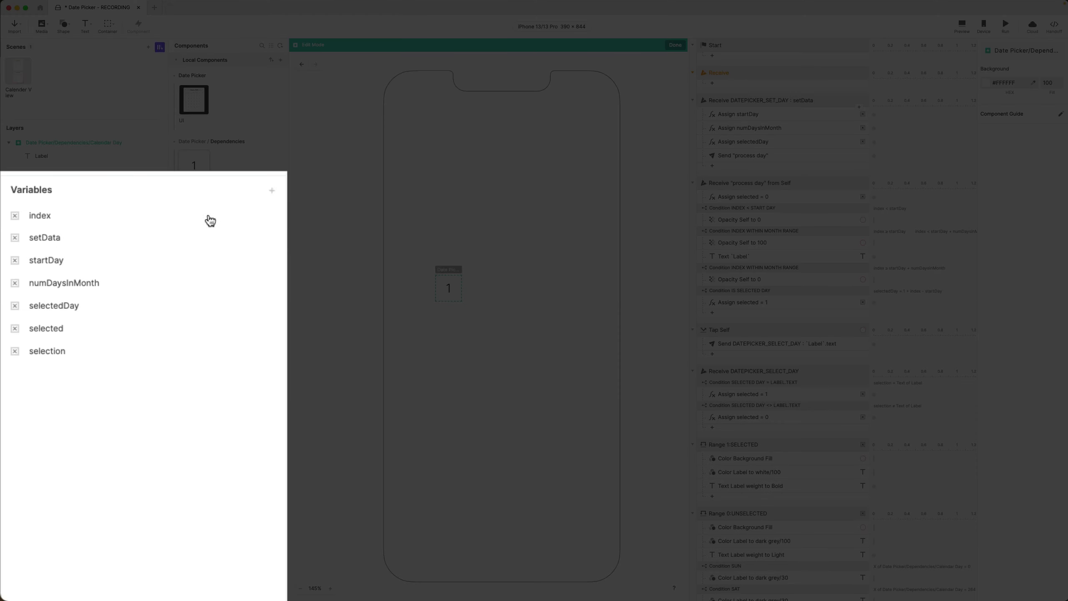
Create a variable named DATE_PICKER_ID in the Calendar Day component.
click(160, 360)
double_click(25, 467)
text(DATE_P)
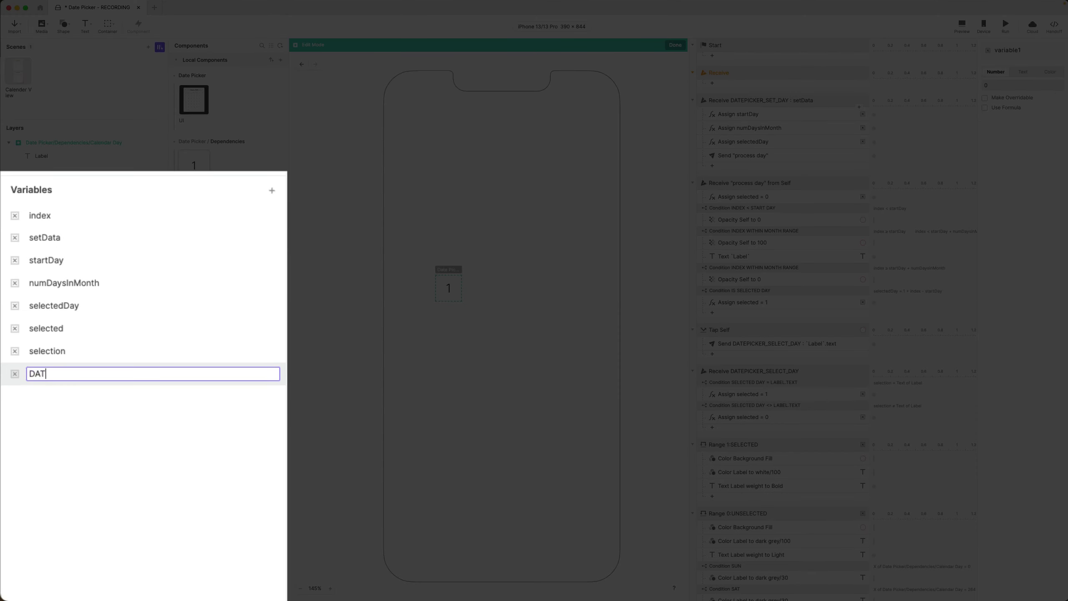
text(ICKER_ID)
key(Return)
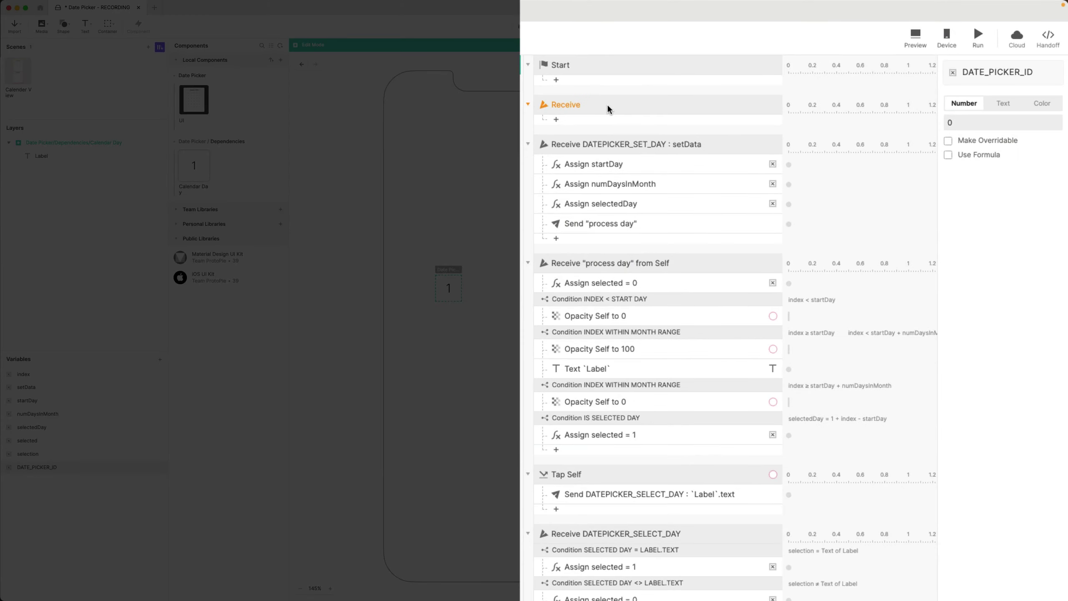
Assign the received INIT value to DATE_PICKER_ID and rename the trigger Receive INIT from Parent.
click(748, 74)
click(983, 201)
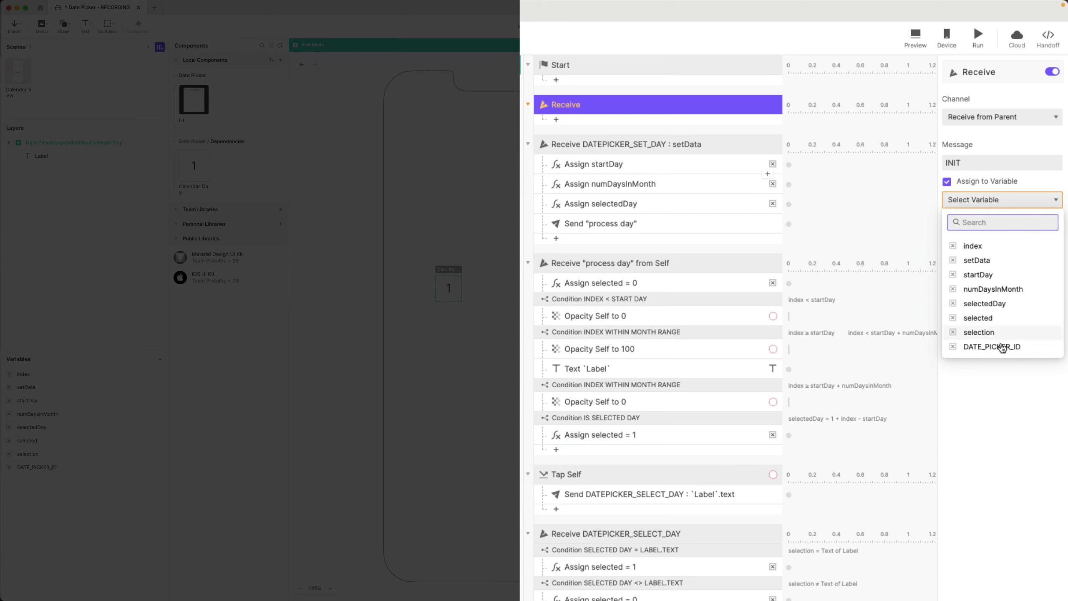
click(1003, 346)
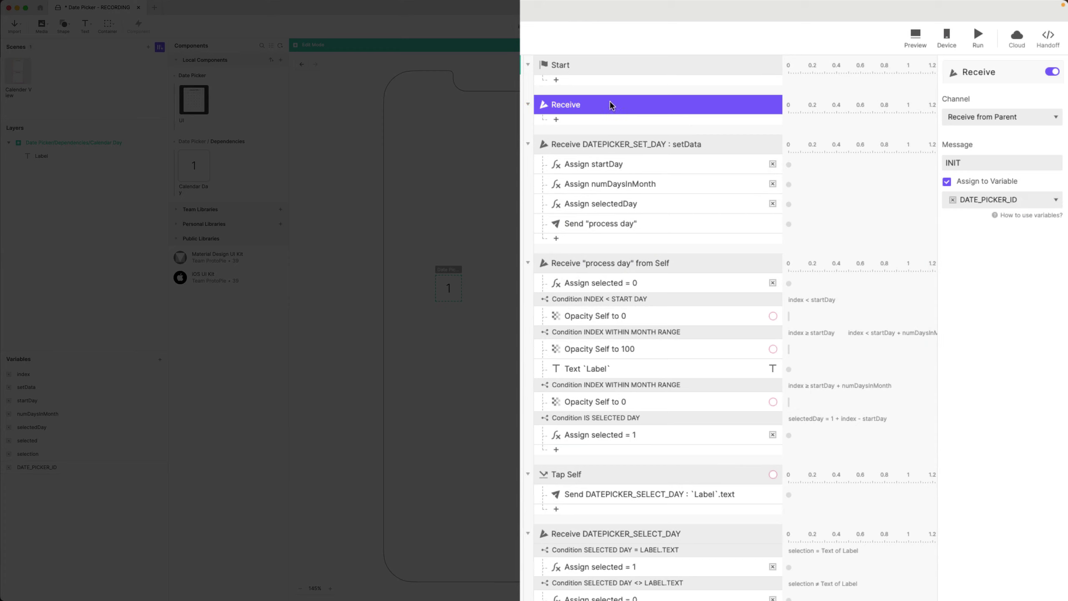
double_click(559, 106)
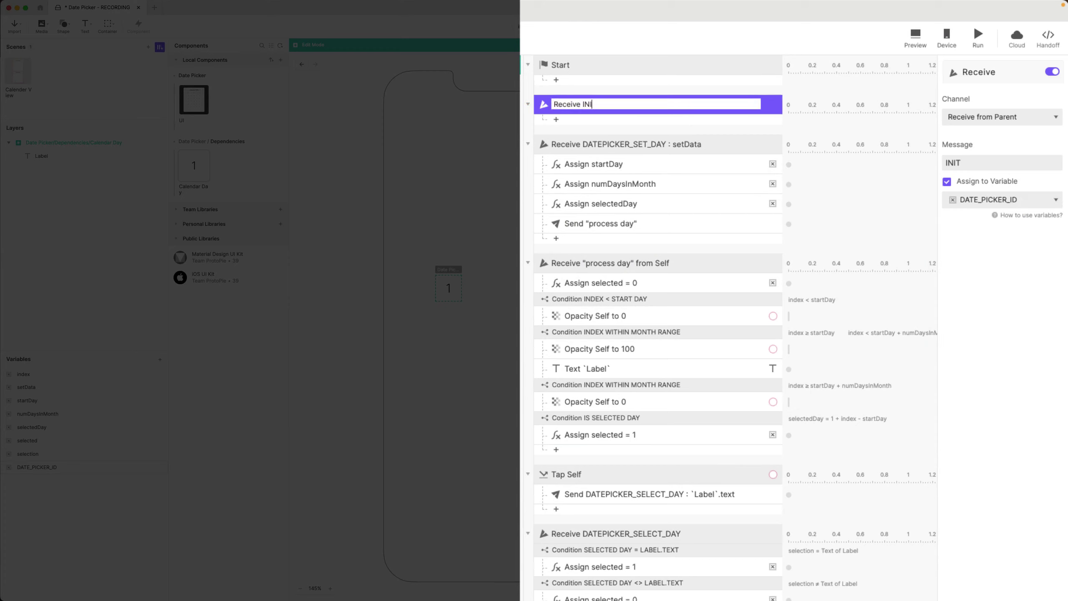
text(INIT from Parent)
key(Return)
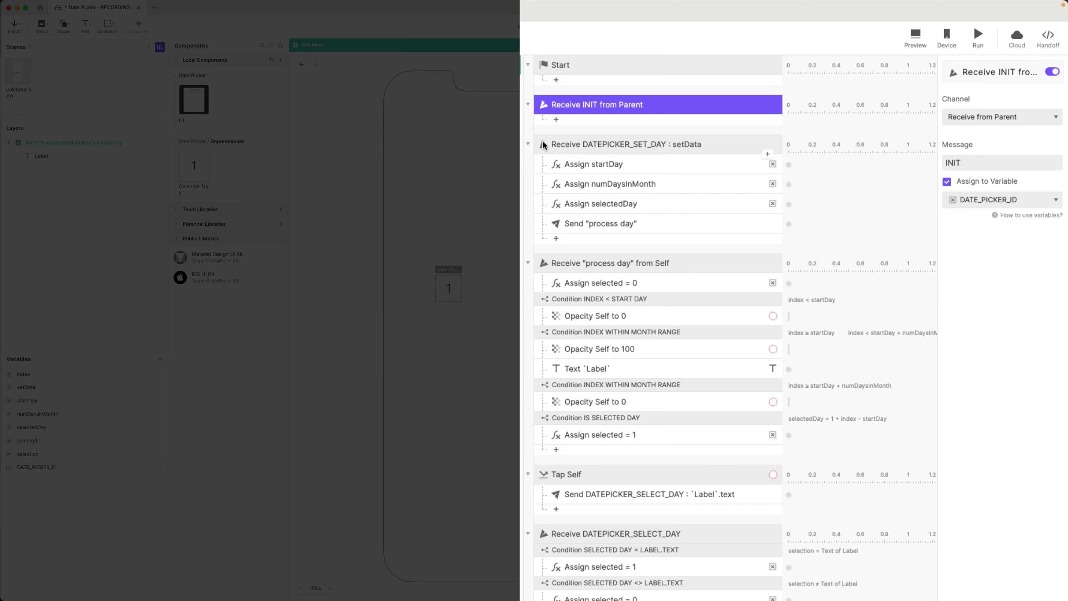
Add a Text response under Receive INIT from Parent that sets the Label layer's content to the formula DATE_PICKER_ID.
click(571, 121)
click(681, 191)
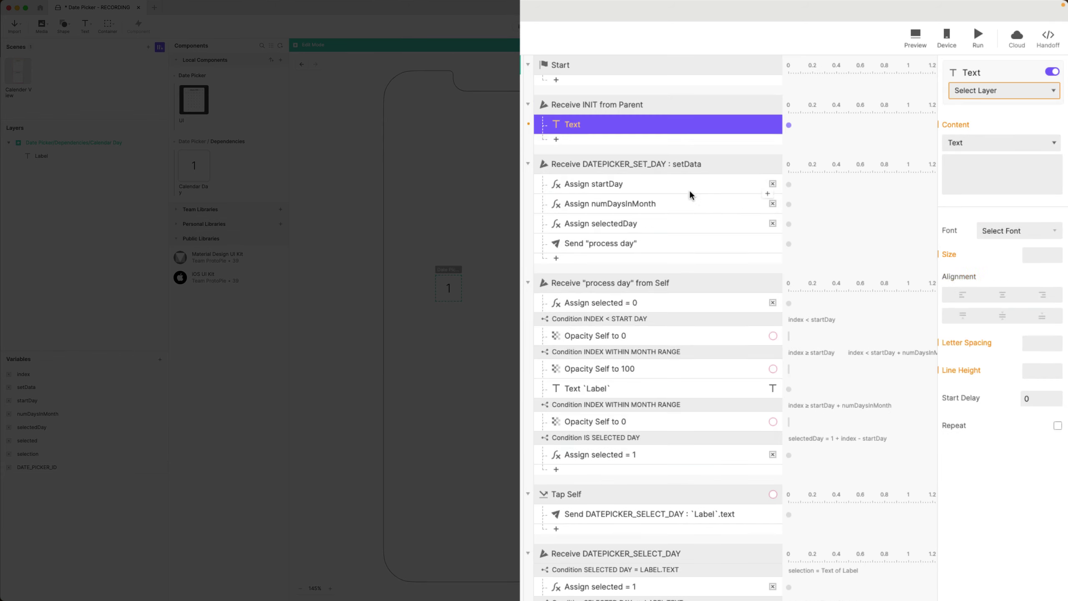
click(981, 92)
click(994, 136)
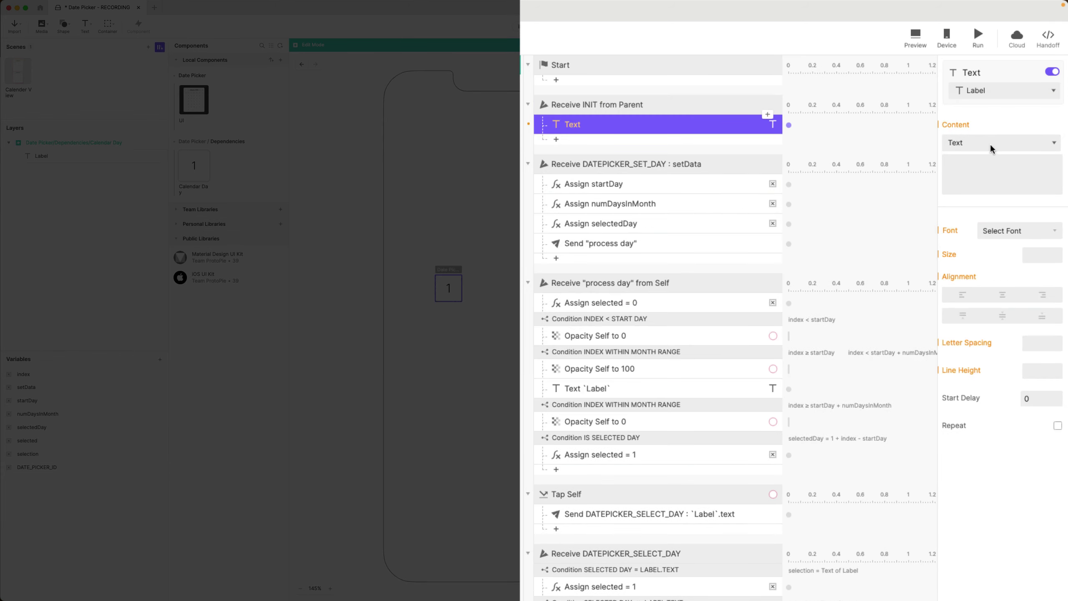
click(992, 143)
click(986, 157)
click(1051, 167)
click(1019, 163)
click(877, 308)
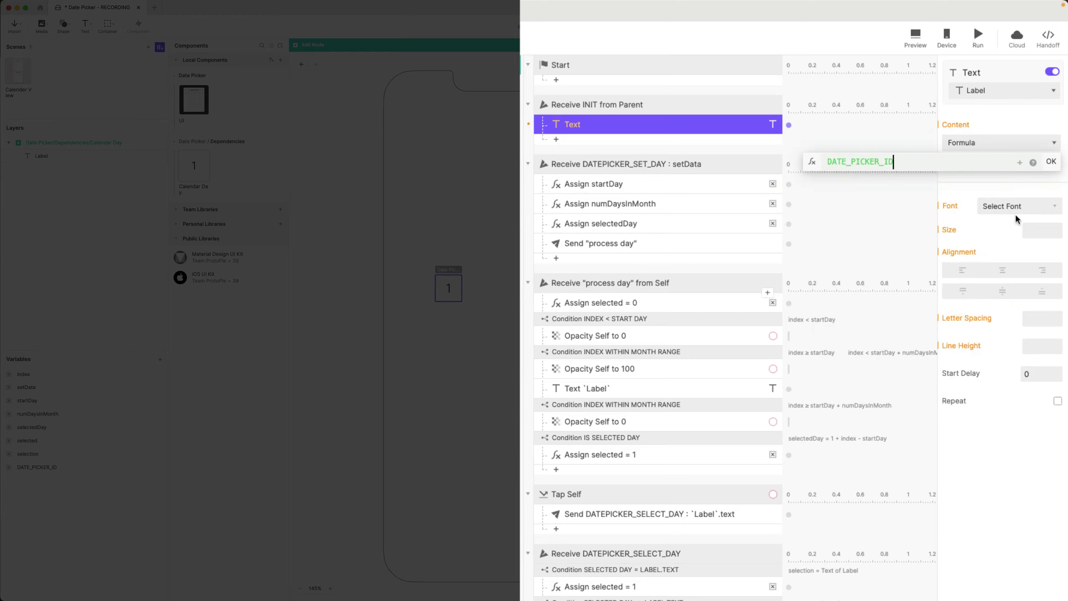
click(1050, 163)
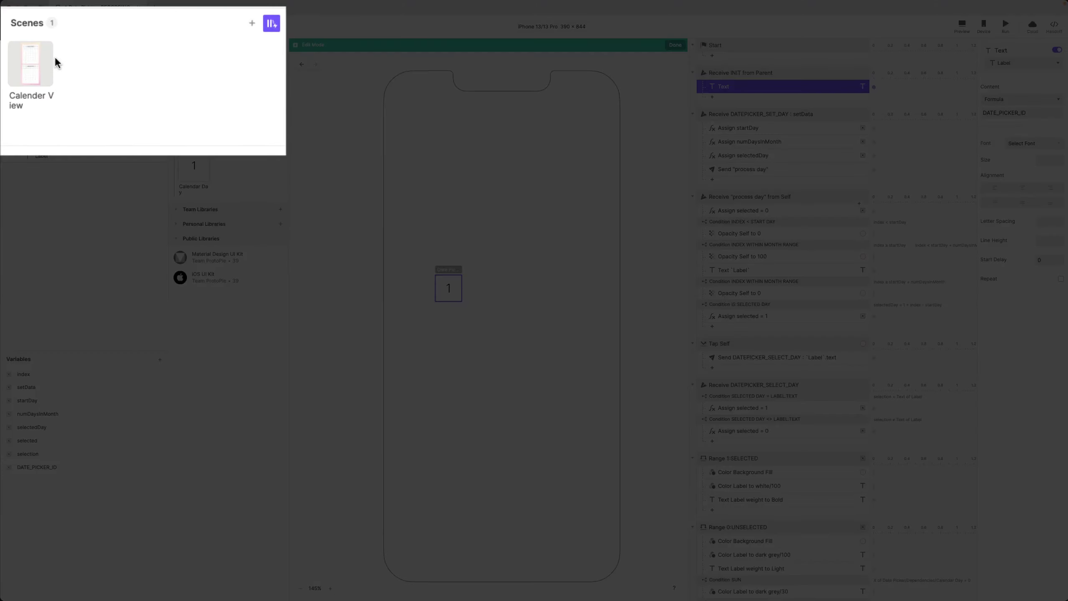
In the Calender View scene, override DATE_PICKER_ID with 5 for the upper date picker and keep 2 for the lower one.
click(23, 60)
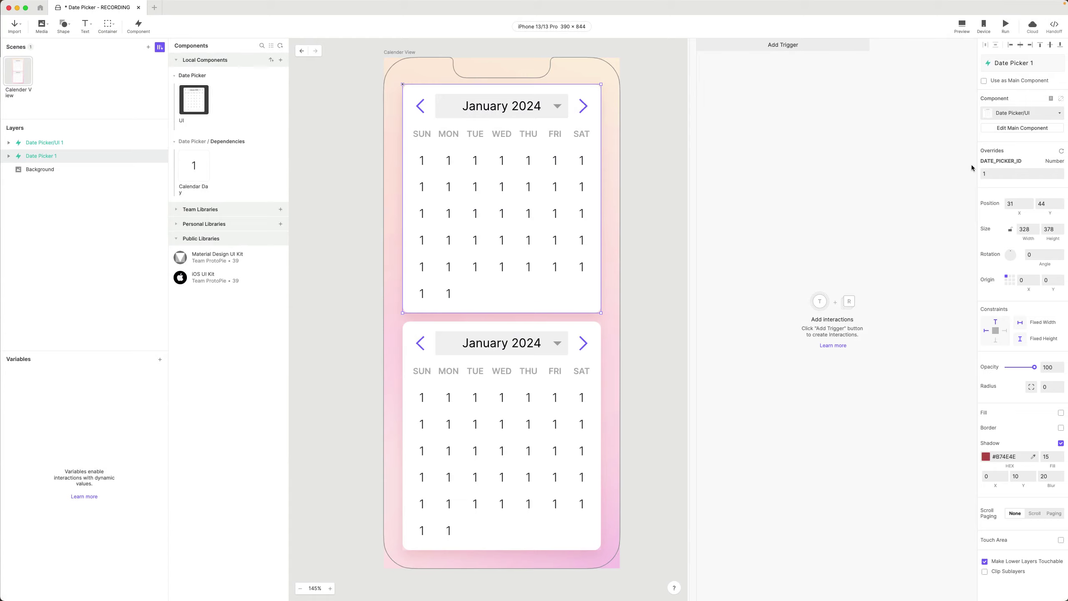
click(995, 173)
text(5)
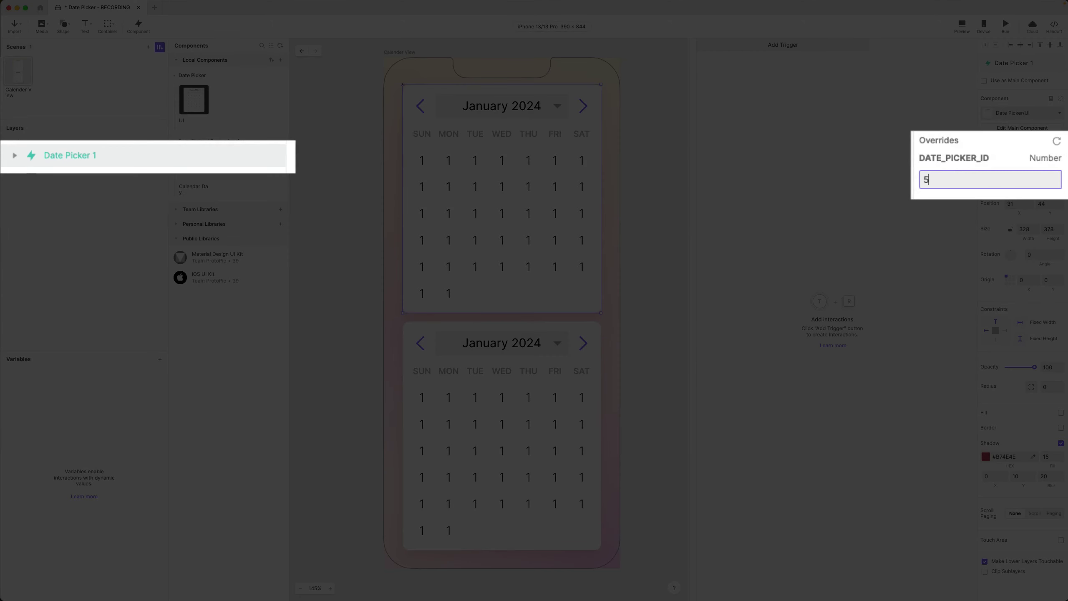
key(Return)
click(581, 420)
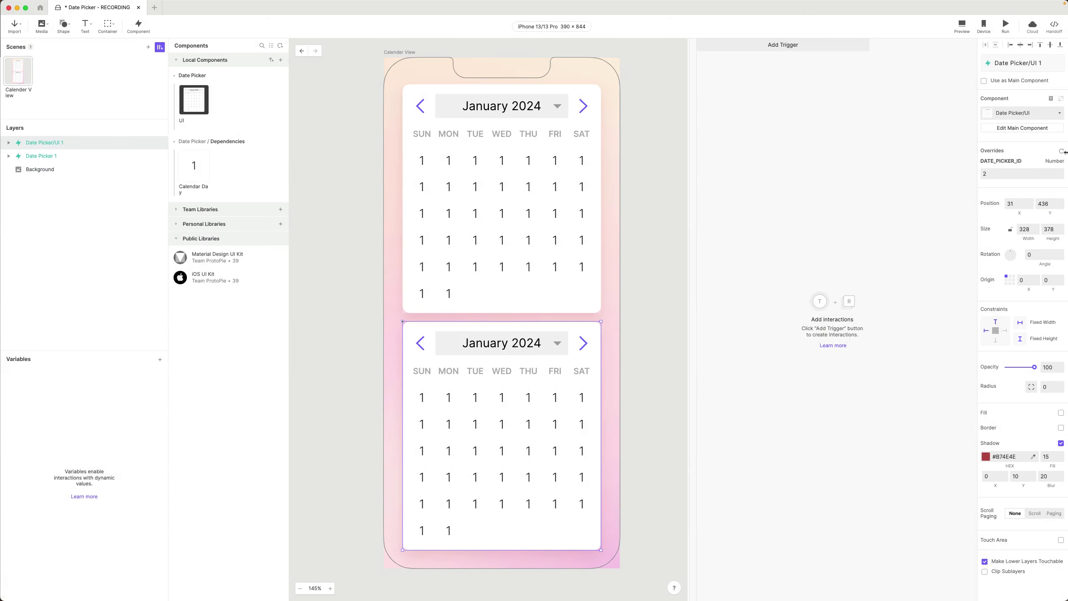
click(1022, 173)
key(Return)
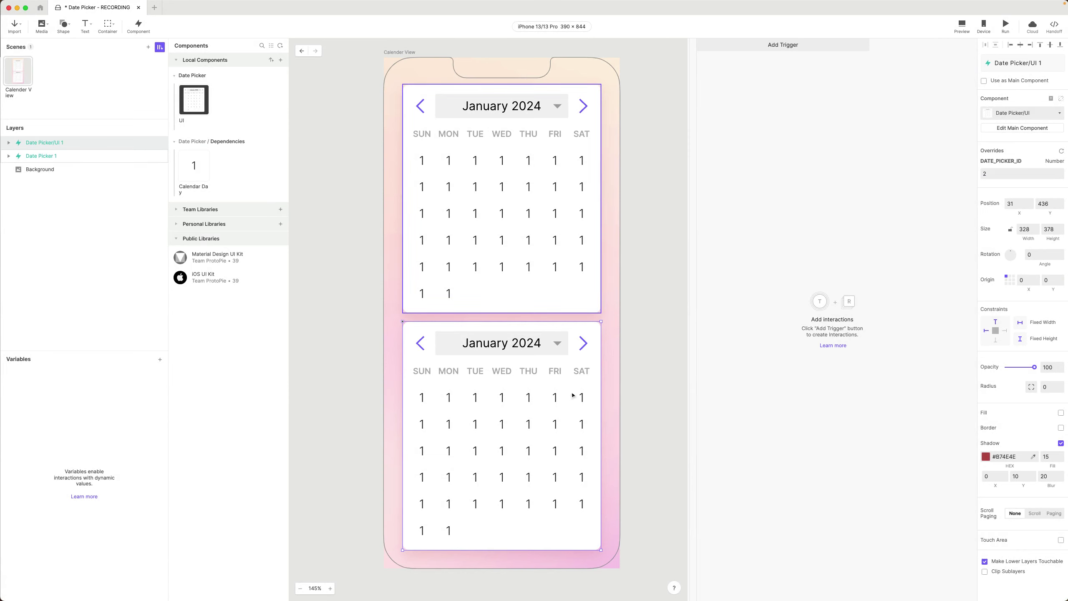
Preview the scene to check which DATE_PICKER_ID the day cells of each date picker display, and close the preview.
key(Escape)
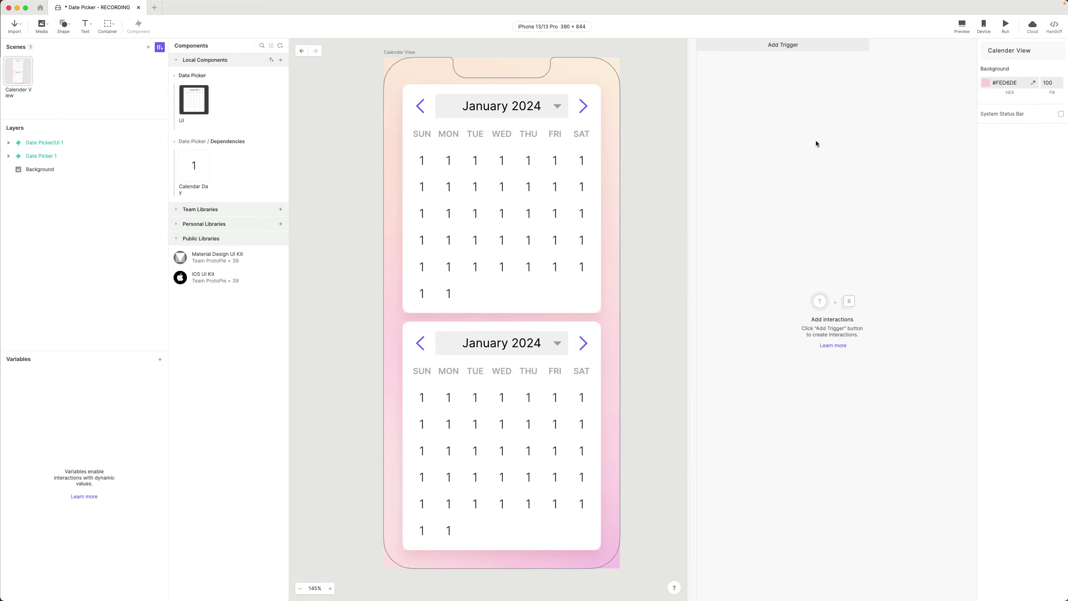
click(962, 26)
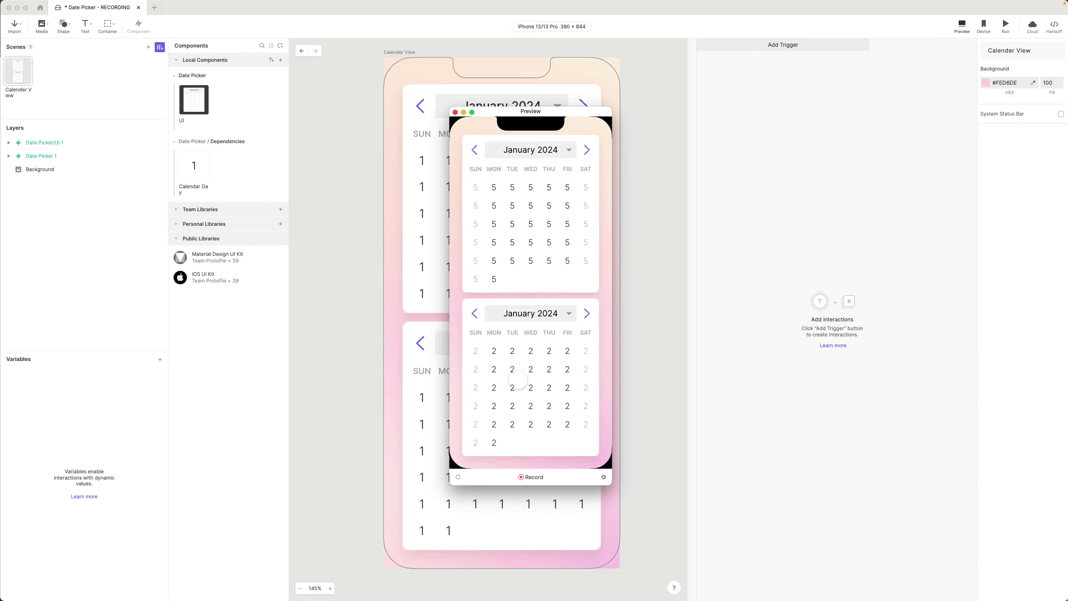
click(455, 112)
Delete the test Text response under Receive INIT from Parent in the Calendar Day component.
double_click(182, 108)
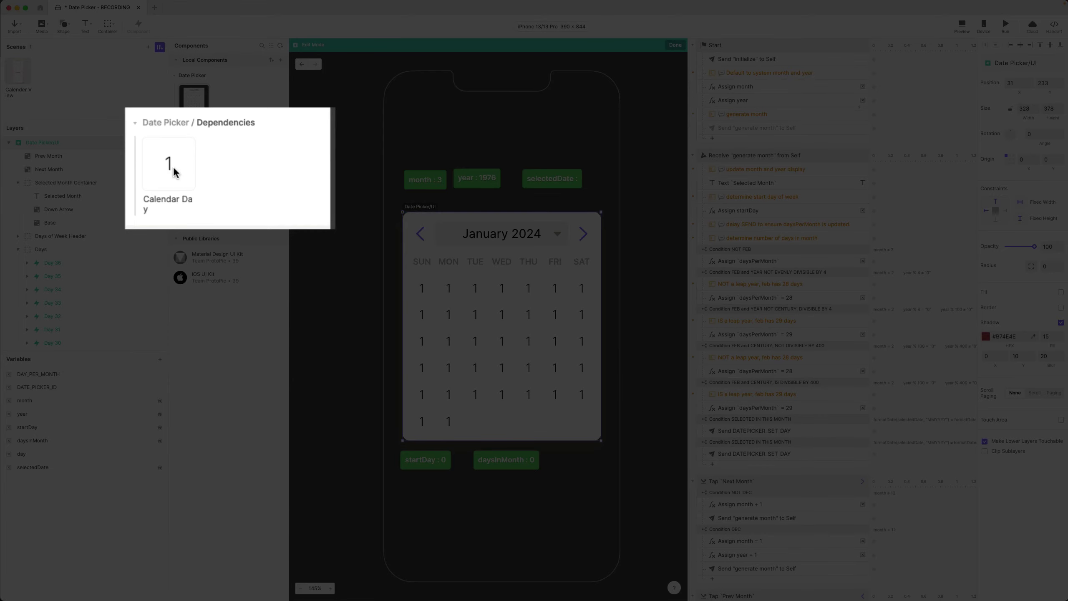
double_click(174, 170)
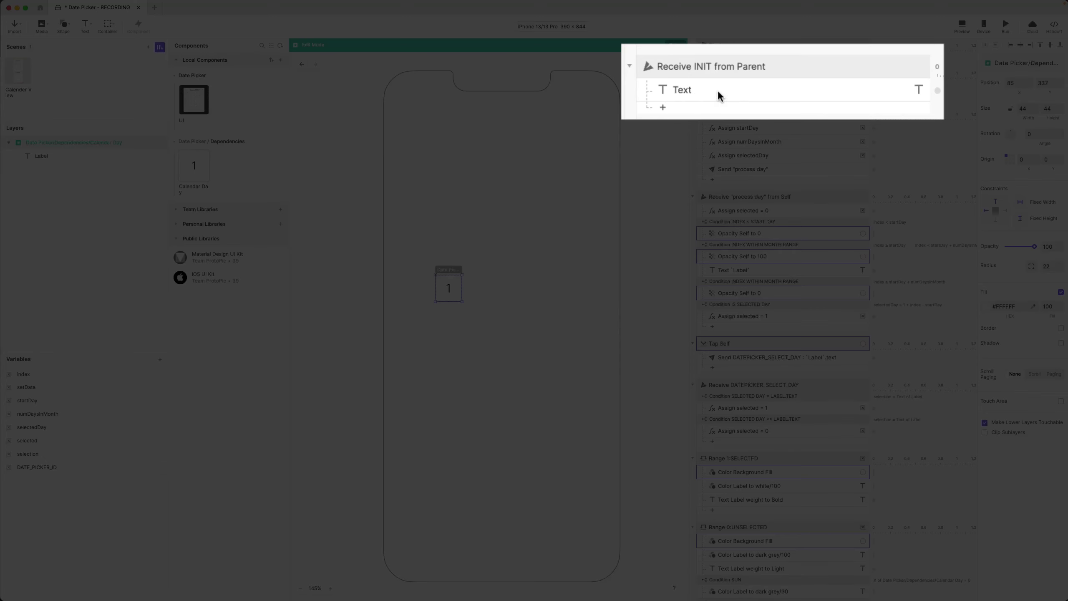
click(744, 87)
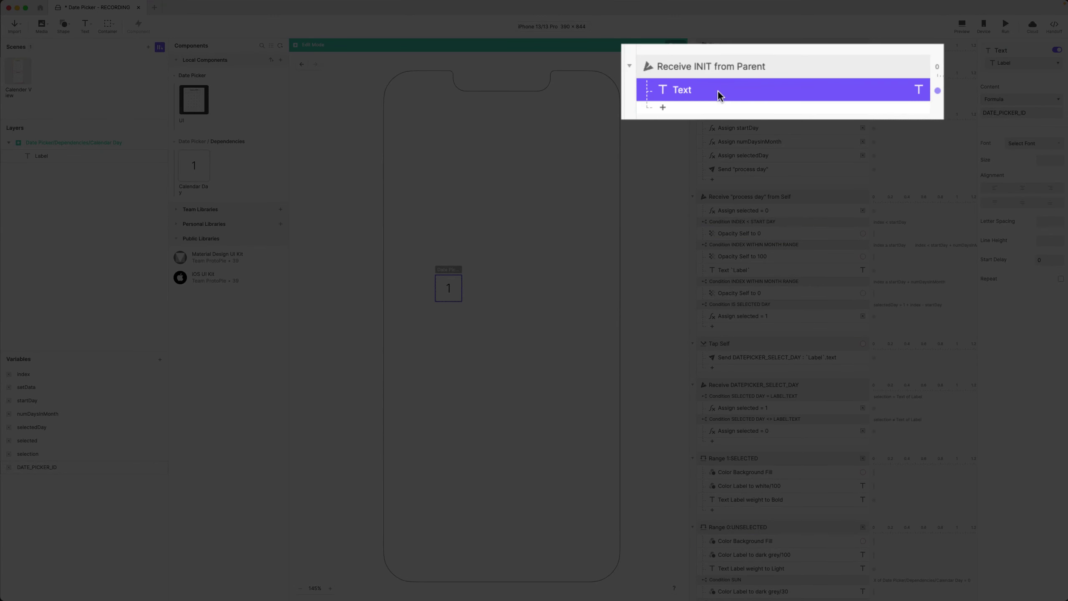
key(Delete)
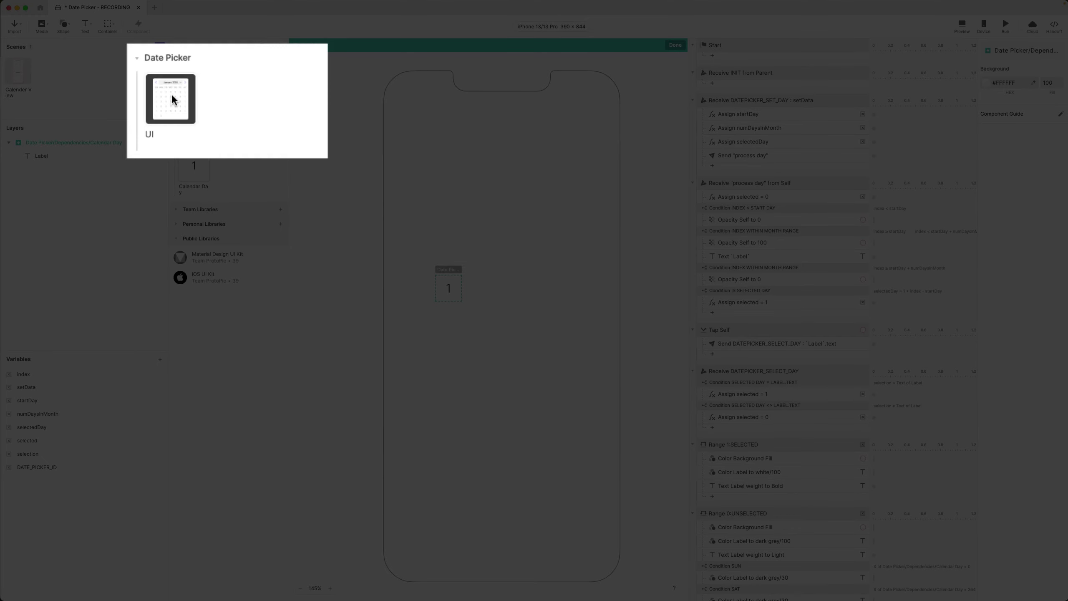
Open the Date Picker UI component and enable the Send "generate month" to Self response under Start.
double_click(173, 98)
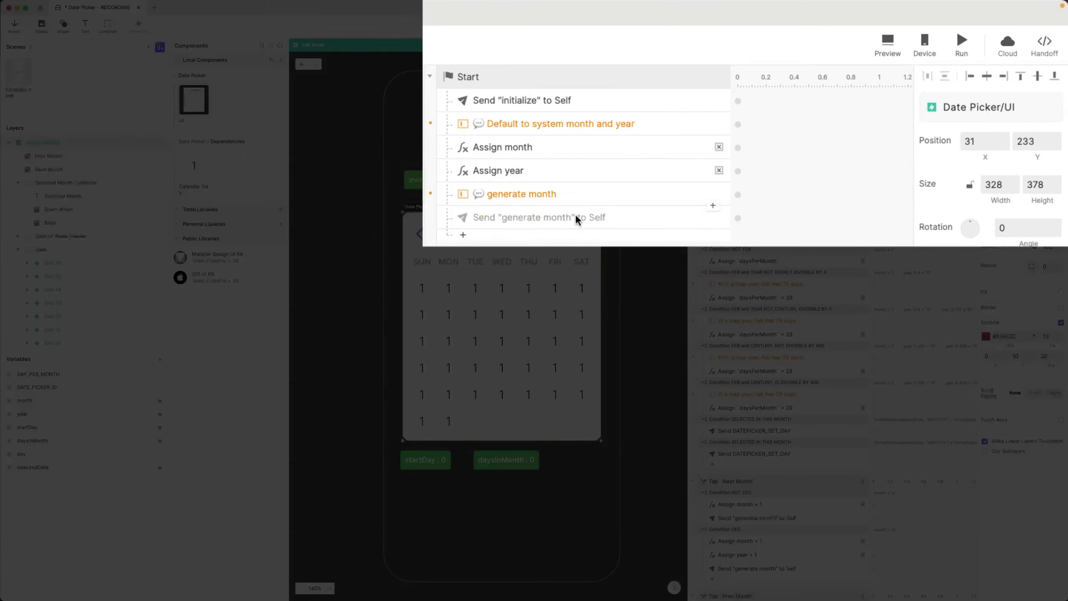
click(779, 127)
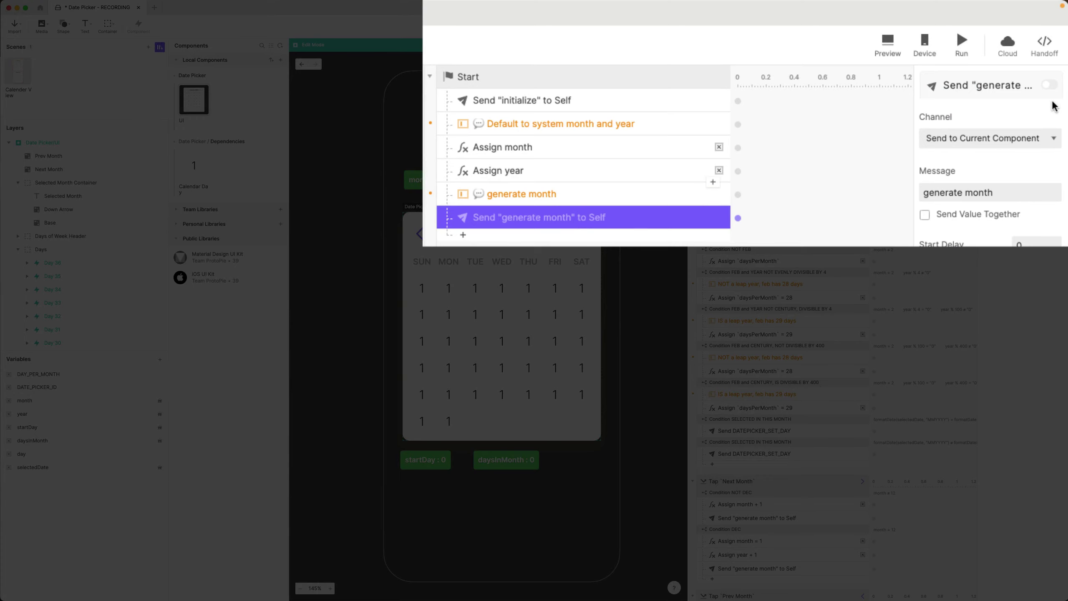
click(1049, 86)
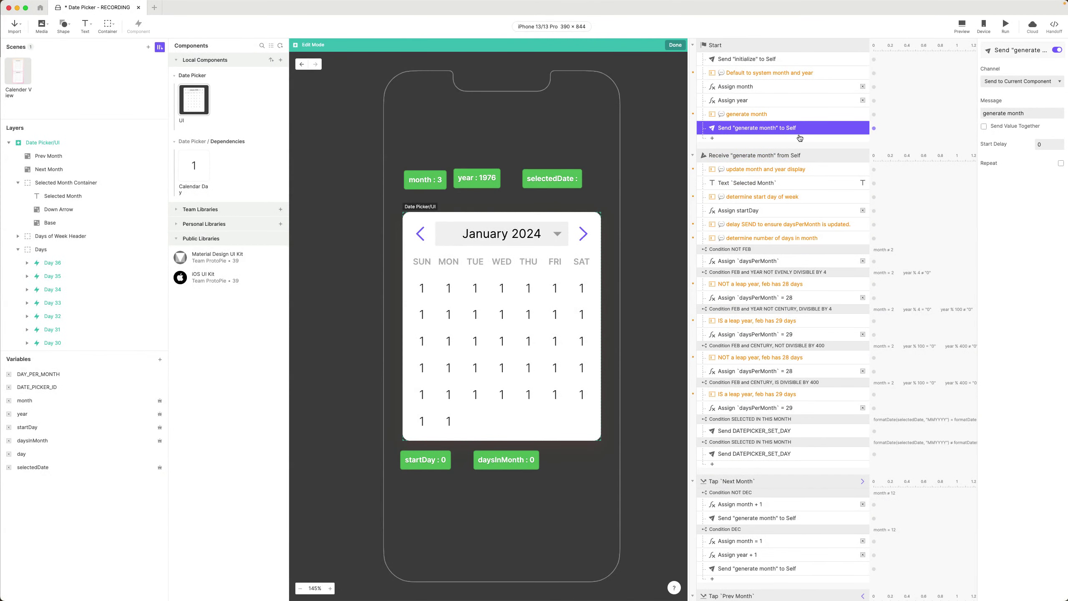
Extend the first DATEPICKER_SET_DAY message's value formula so it ends with + "," + DATE_PICKER_ID + "]" after the formatted selected date.
click(770, 431)
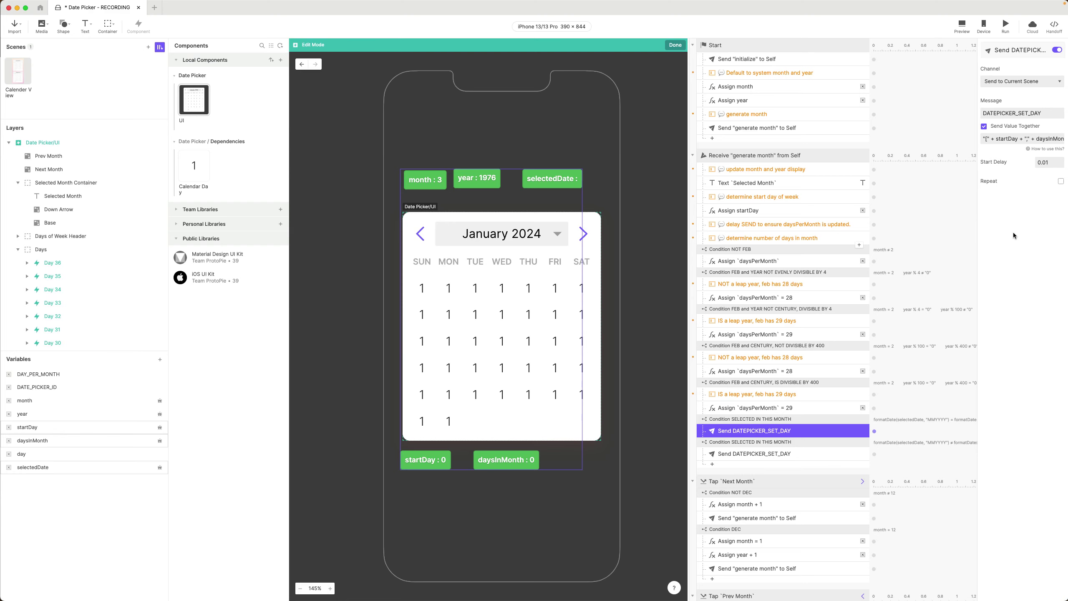
click(1014, 140)
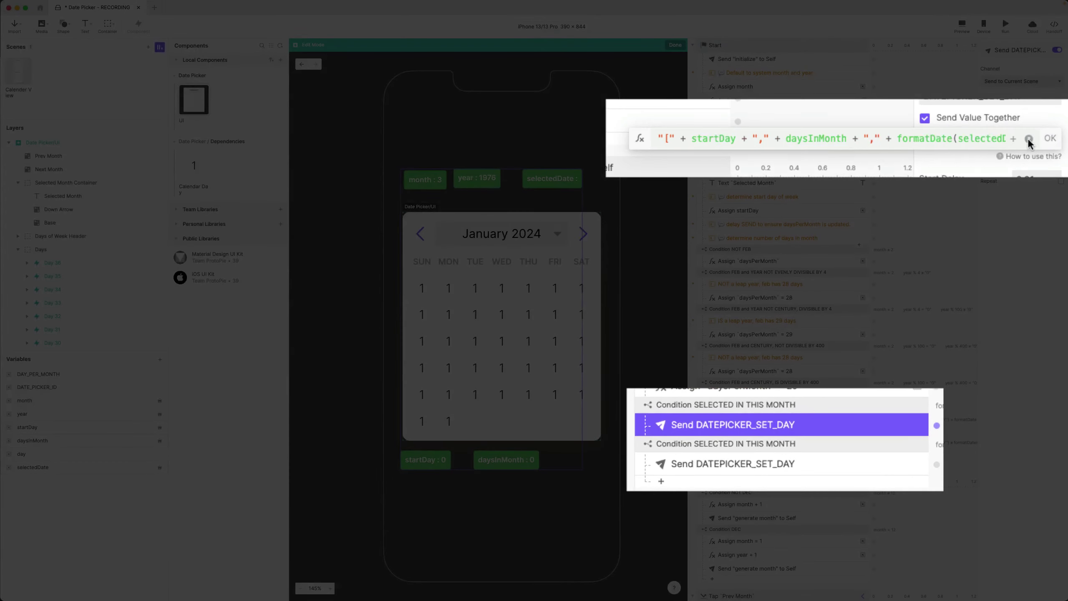
scroll(874, 143, left, 5)
scroll(875, 144, right, 5)
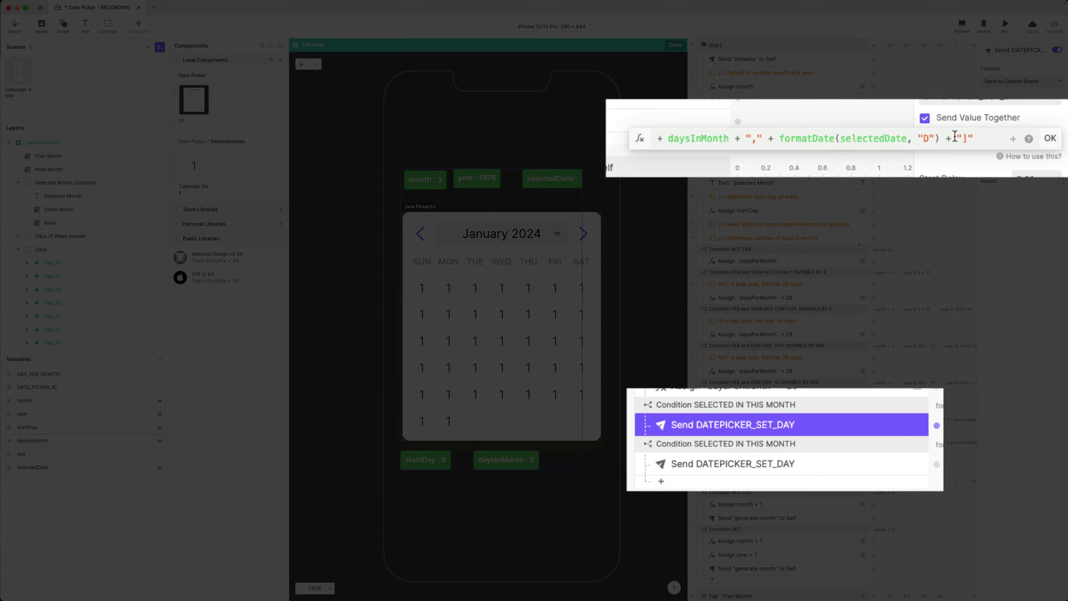
click(961, 138)
text(," + +")
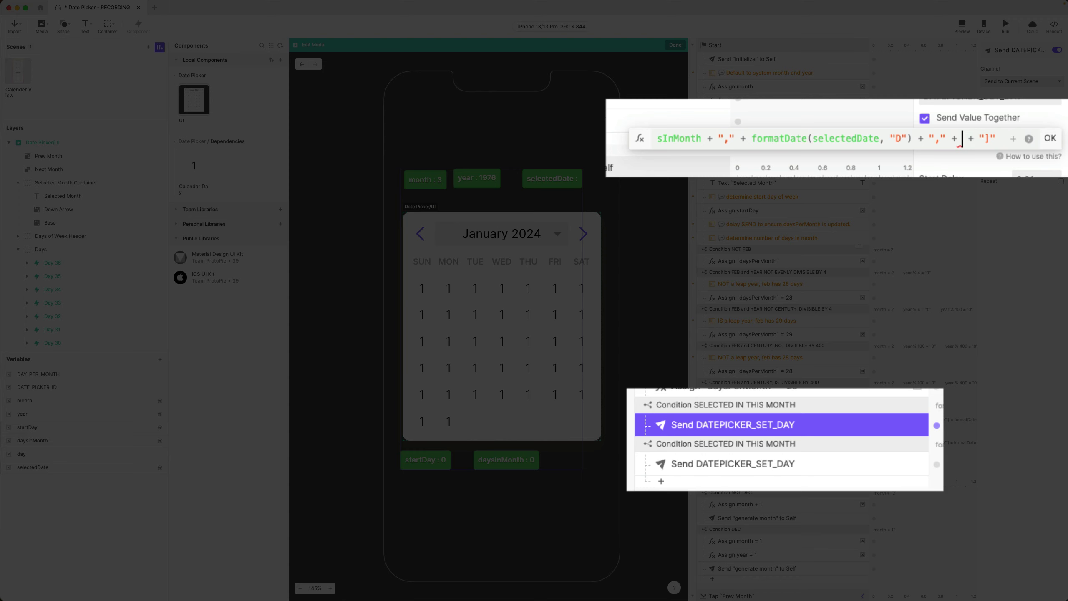
text(DAT)
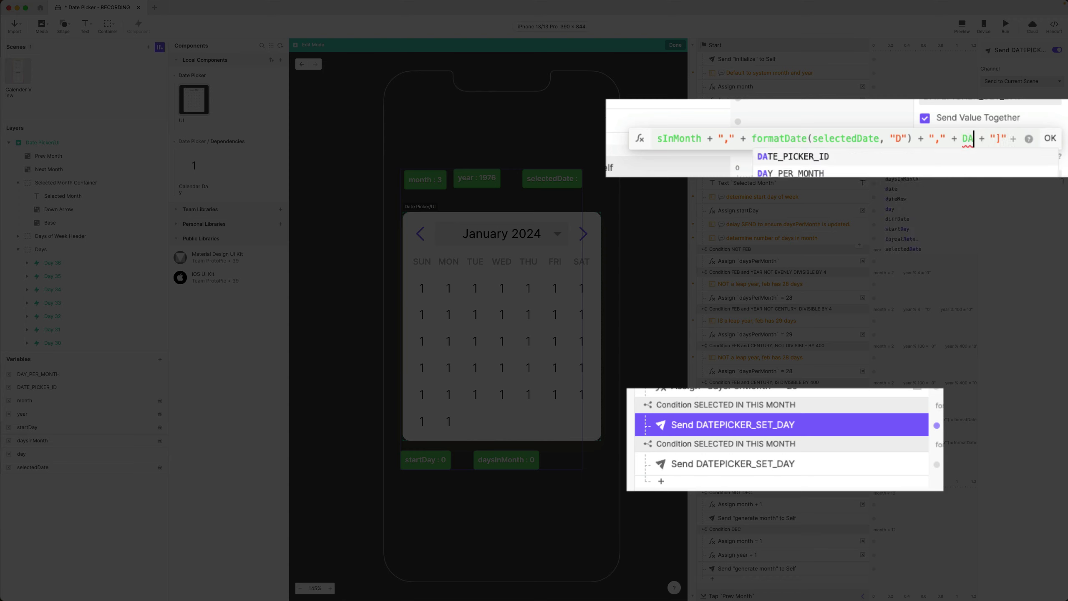
key(Return)
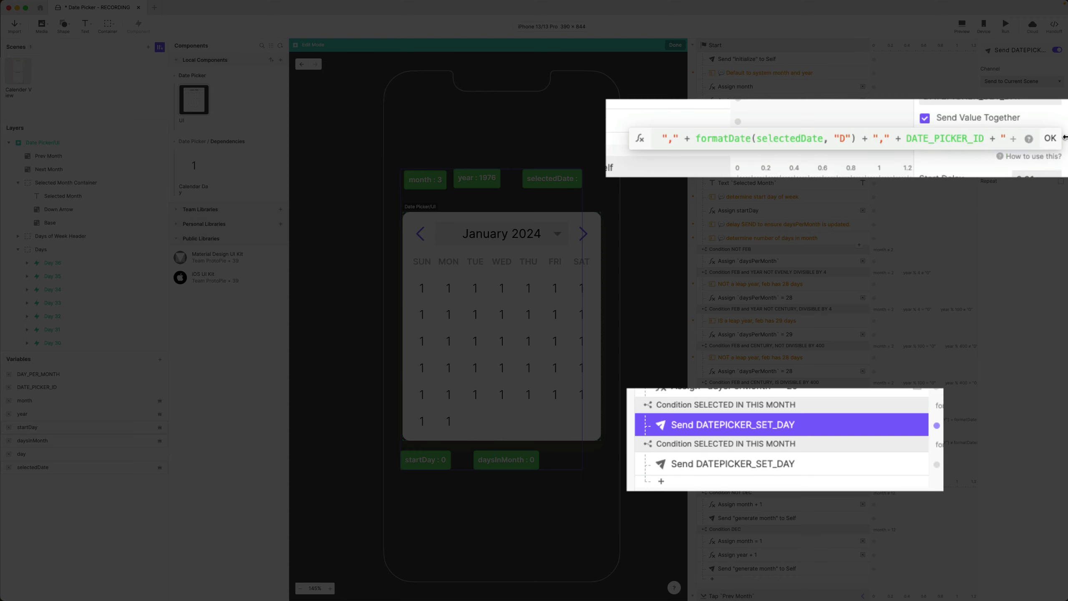
click(1050, 138)
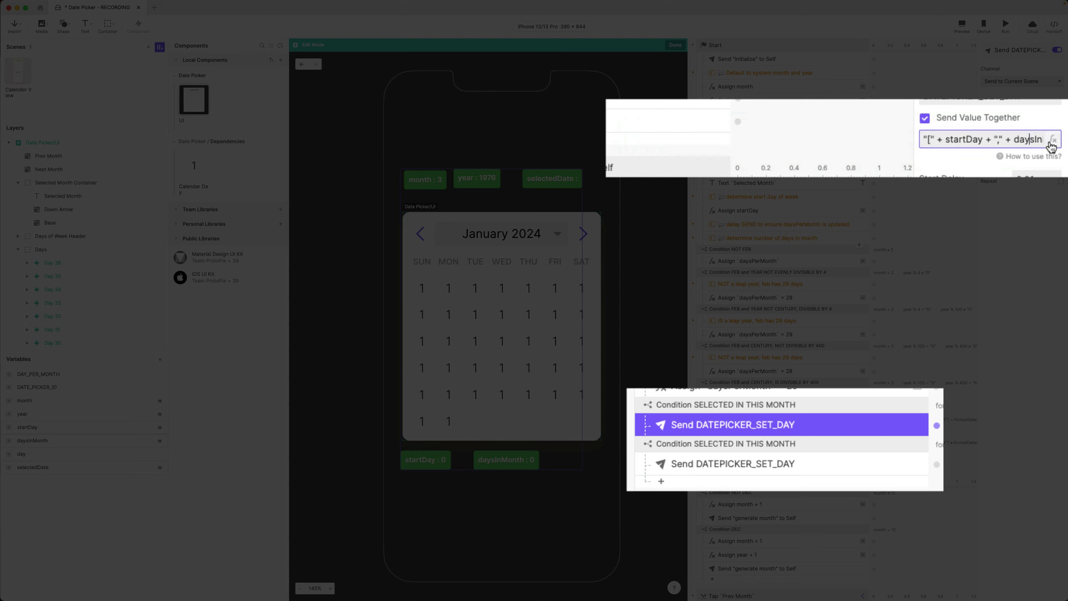
Copy the DATE_PICKER_ID ending into the second DATEPICKER_SET_DAY message's value formula so it ends with ",-1," + DATE_PICKER_ID + "]".
click(1052, 143)
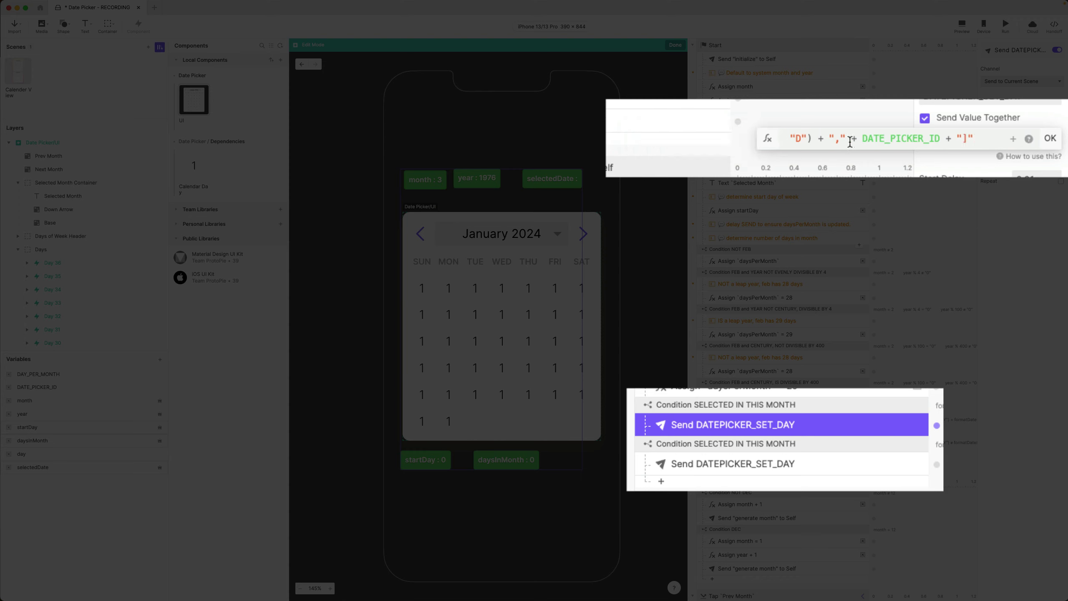
drag(842, 139, 974, 137)
key(super+c)
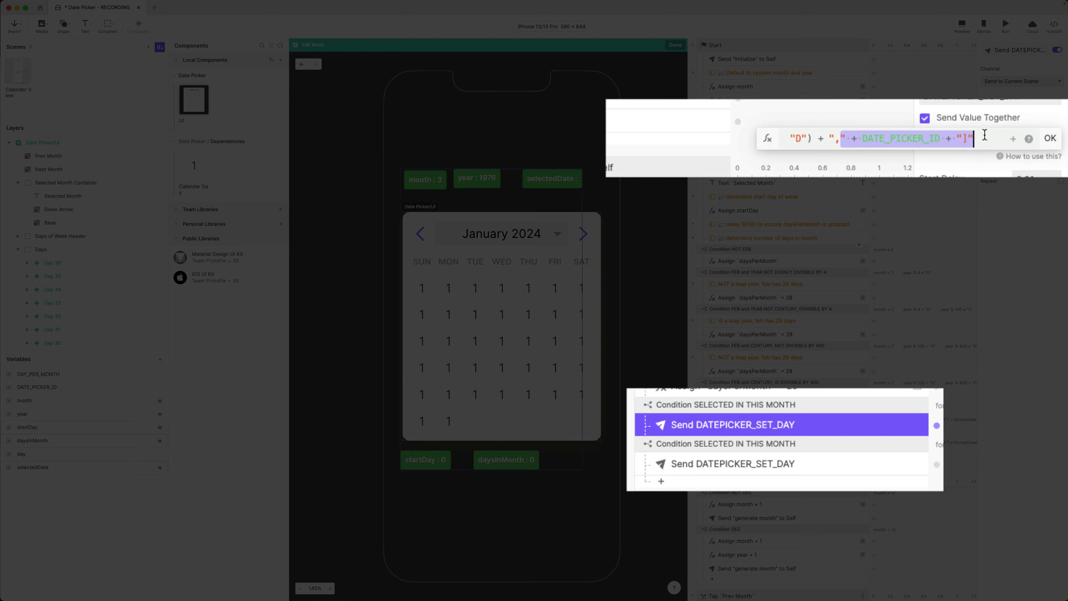
click(1050, 138)
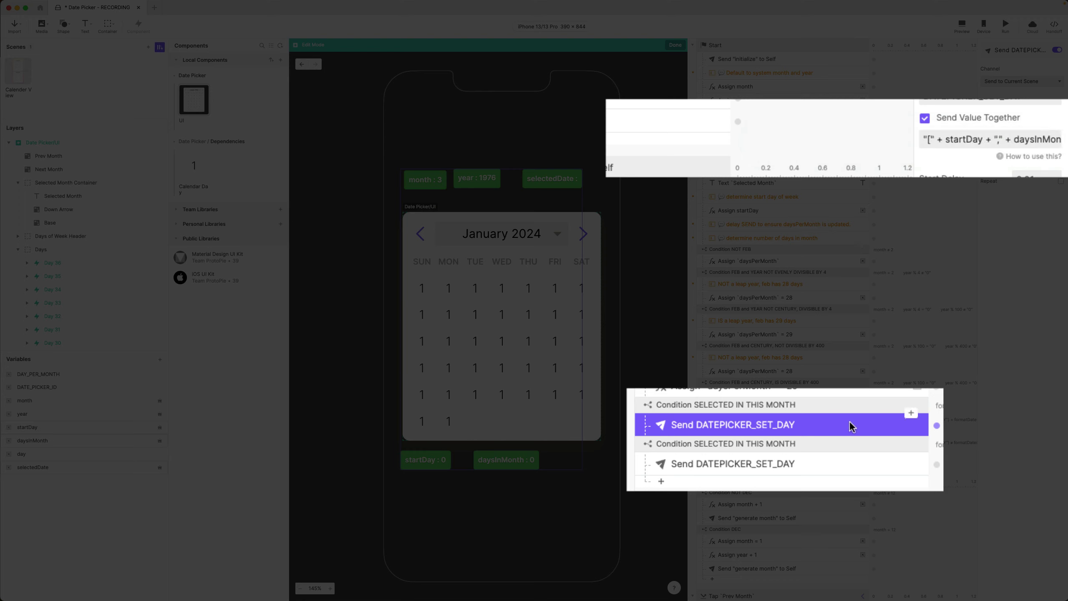
click(807, 464)
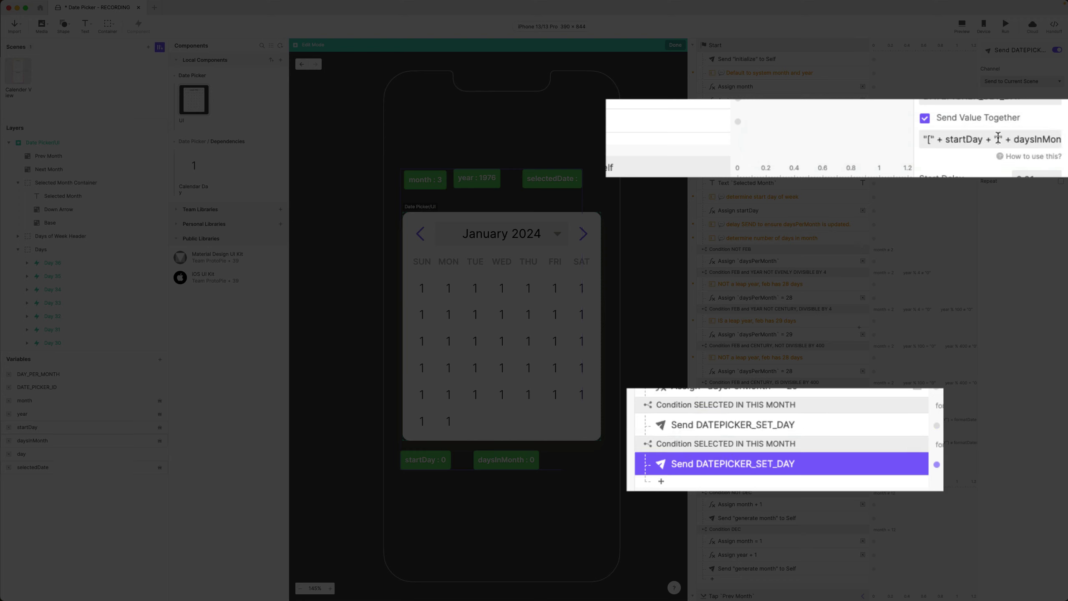
click(1049, 140)
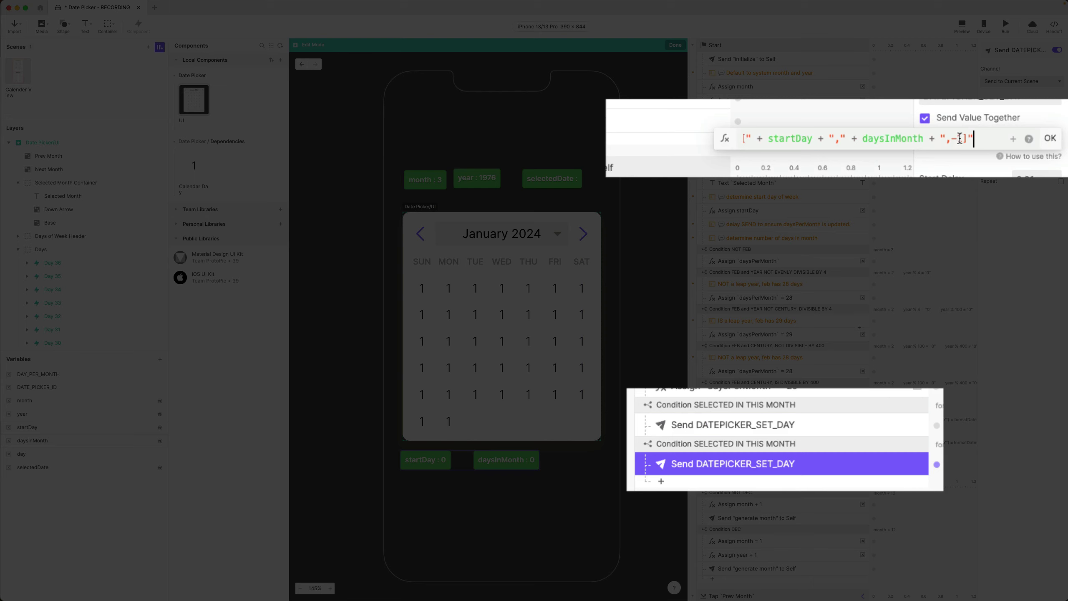
click(962, 138)
key(super+v)
text(]")
key(Left)
key(Left)
key(BackSpace)
key(BackSpace)
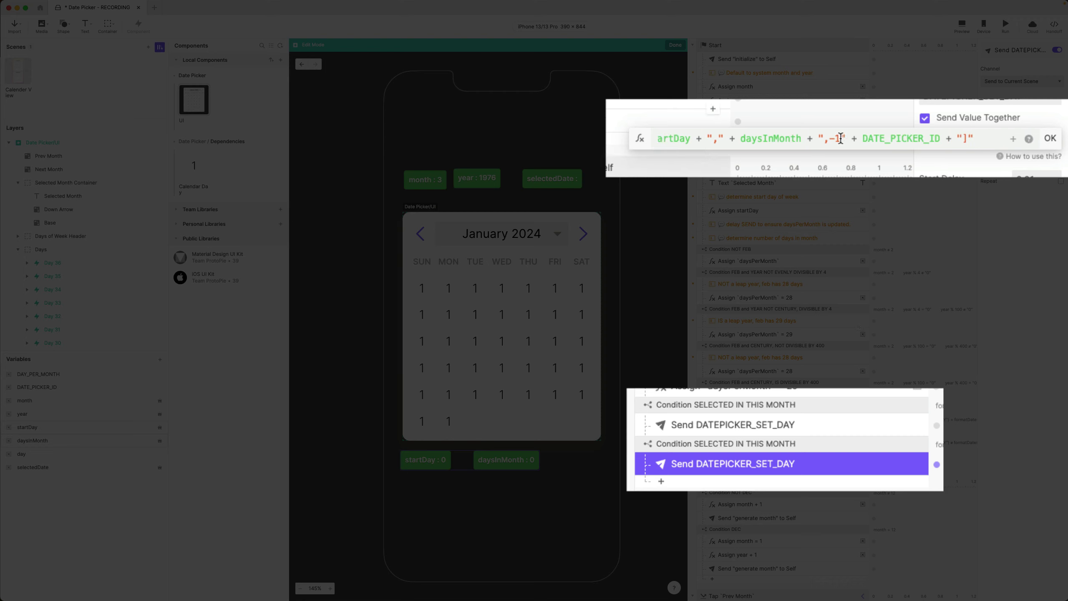
click(840, 139)
text(,)
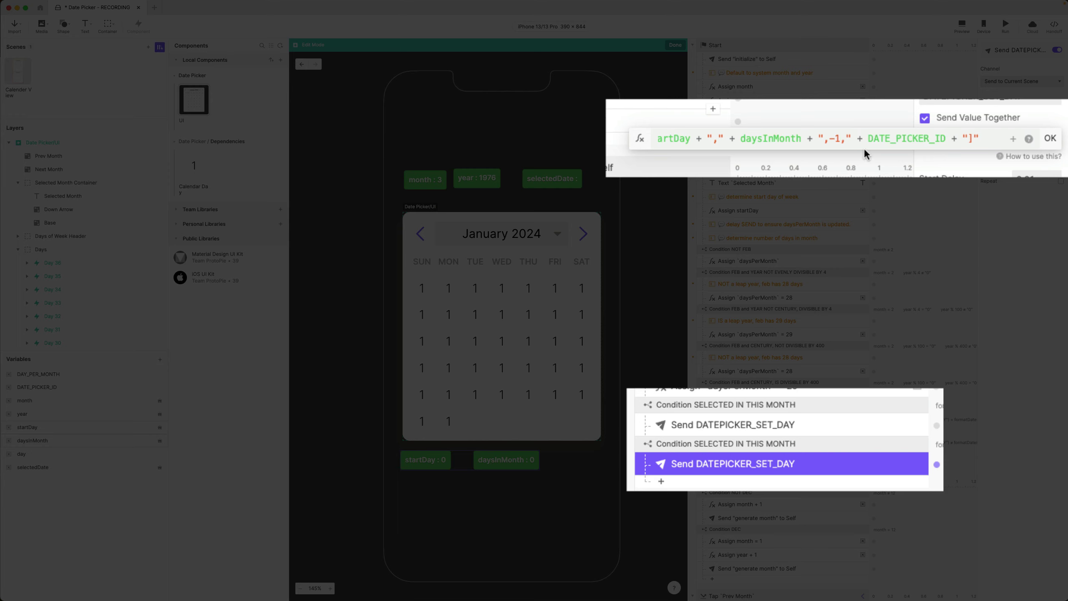
click(1050, 138)
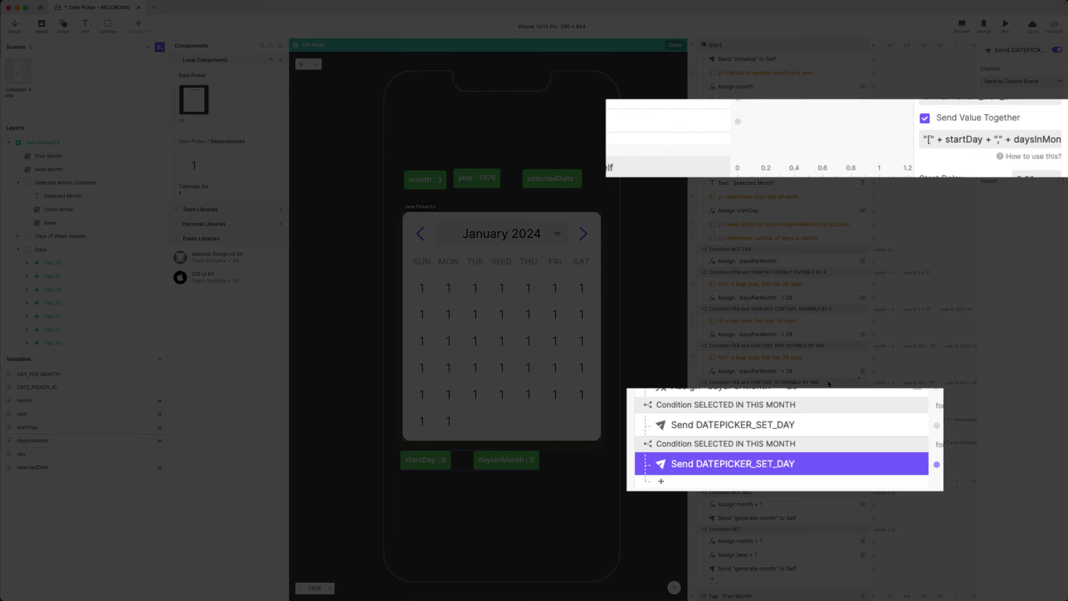
Review the first DATEPICKER_SET_DAY message's full value formula from startDay through to DATE_PICKER_ID.
click(809, 424)
click(1043, 139)
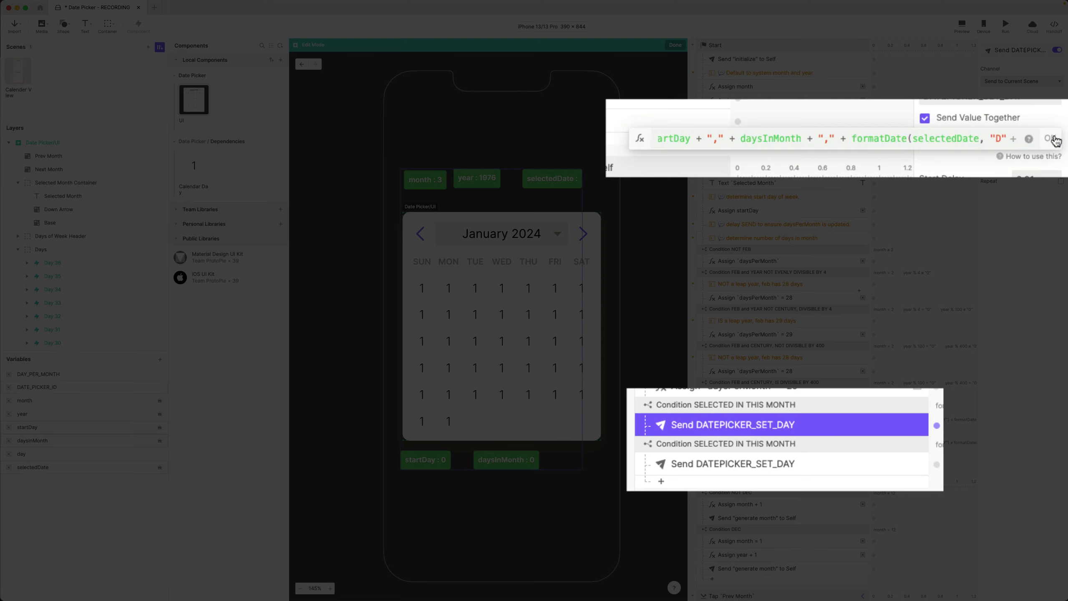
click(976, 139)
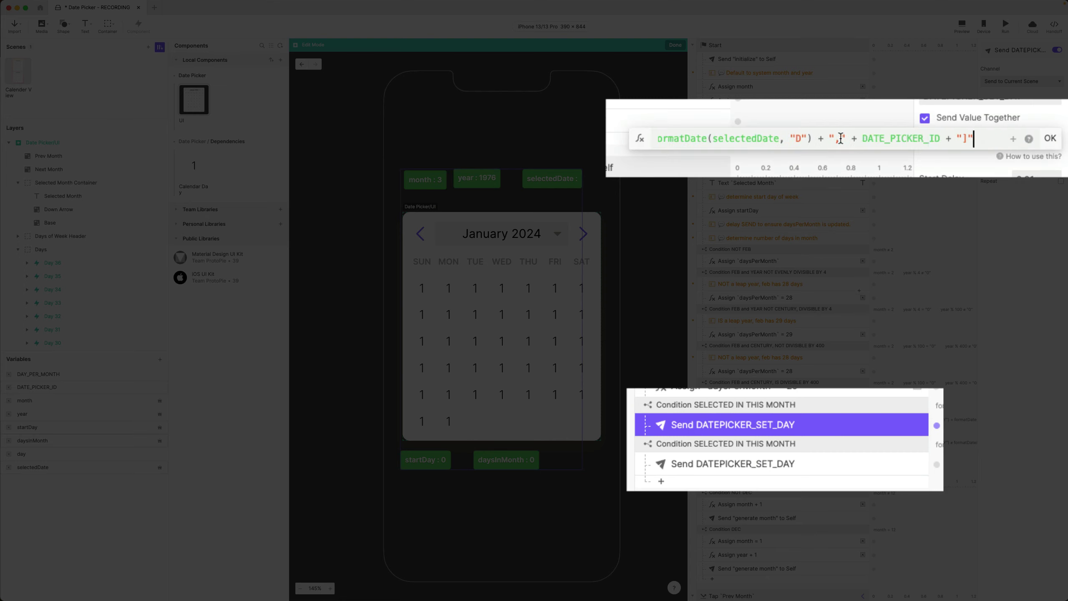
click(895, 139)
click(1050, 138)
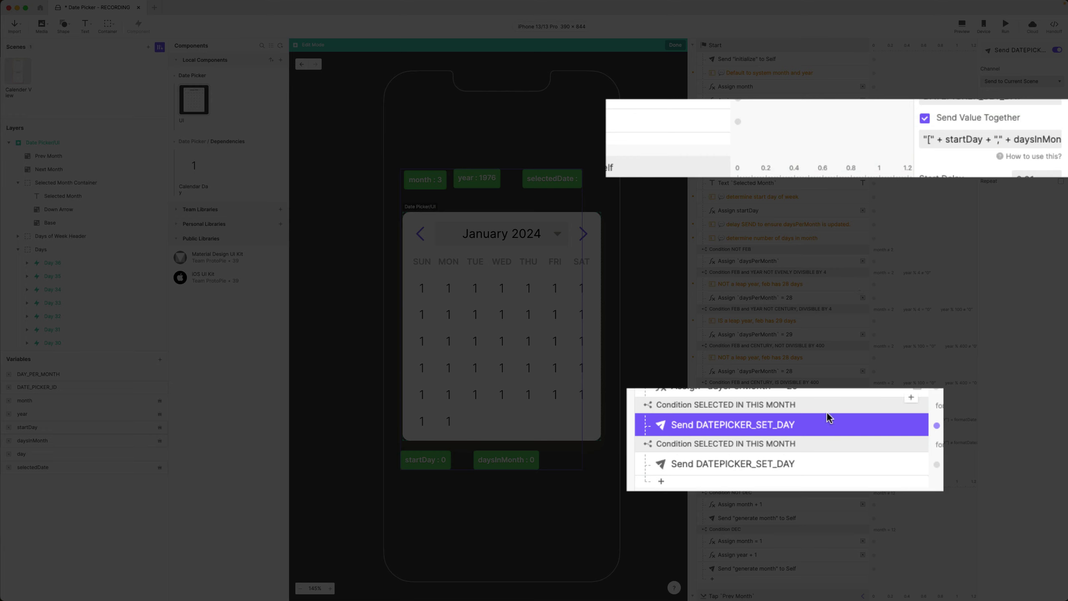
click(812, 471)
click(811, 432)
click(807, 466)
click(812, 431)
click(1052, 139)
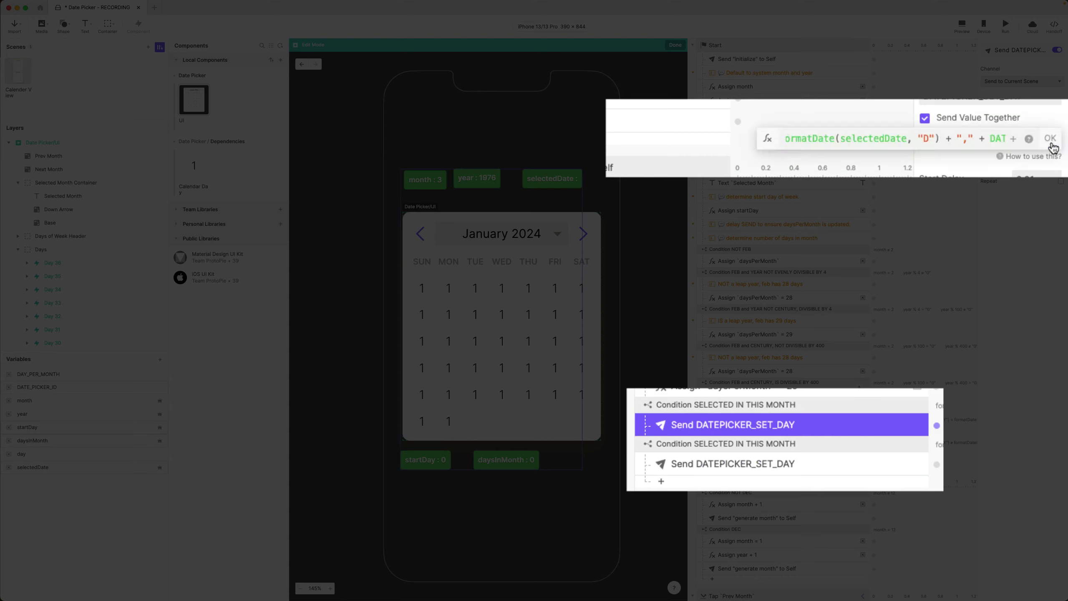
scroll(862, 139, left, 5)
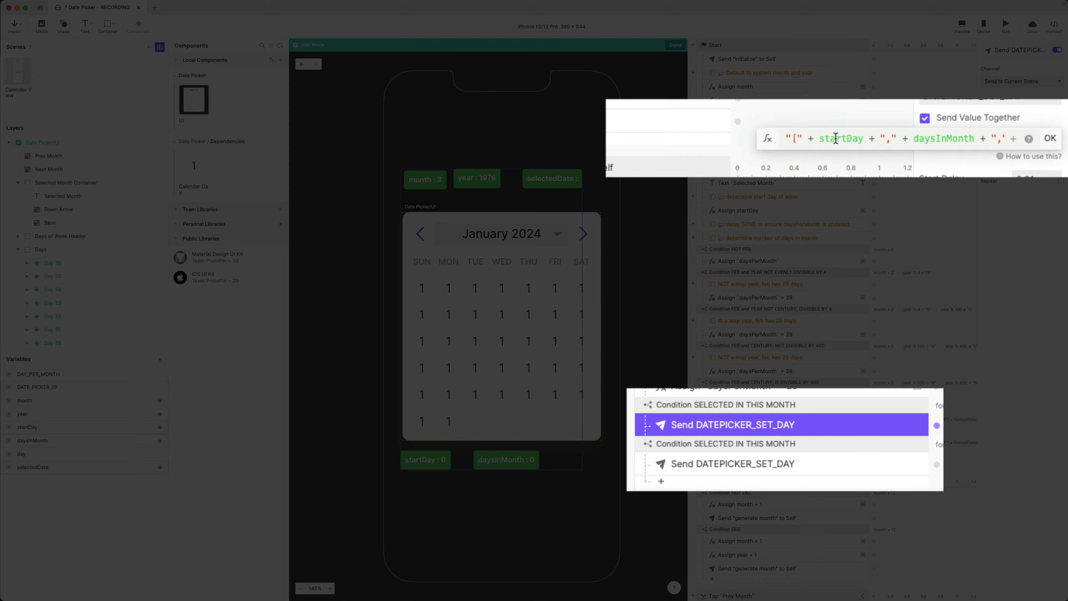
scroll(834, 139, right, 3)
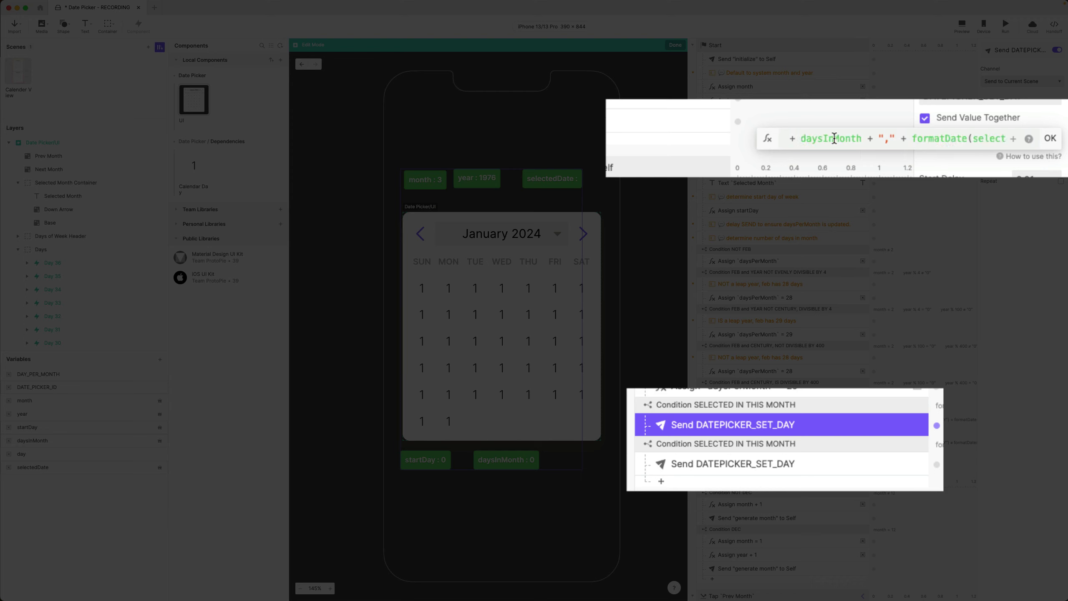
scroll(834, 139, right, 3)
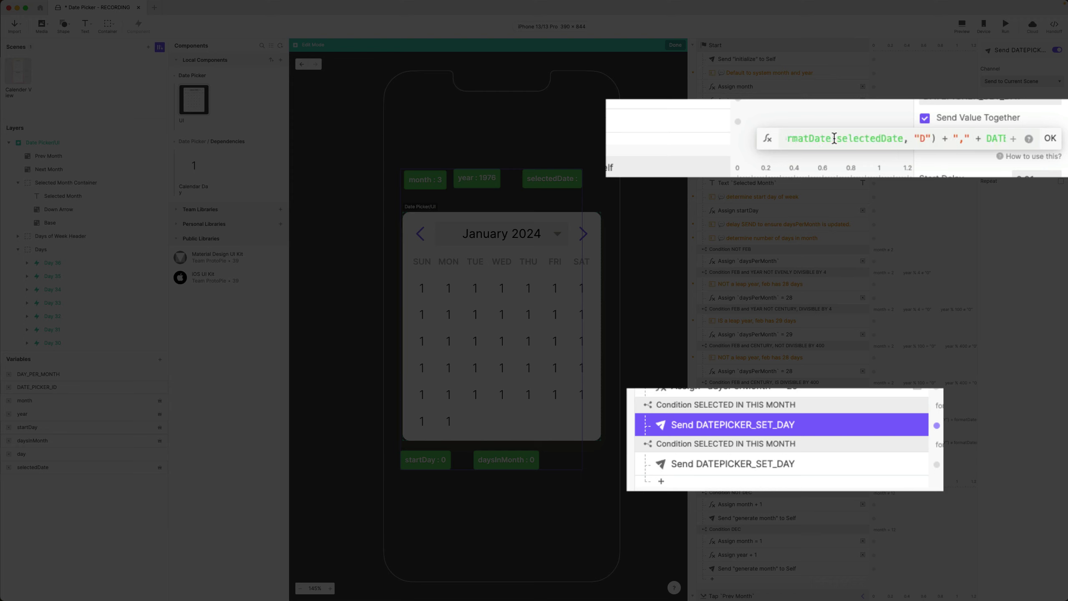
scroll(834, 139, right, 3)
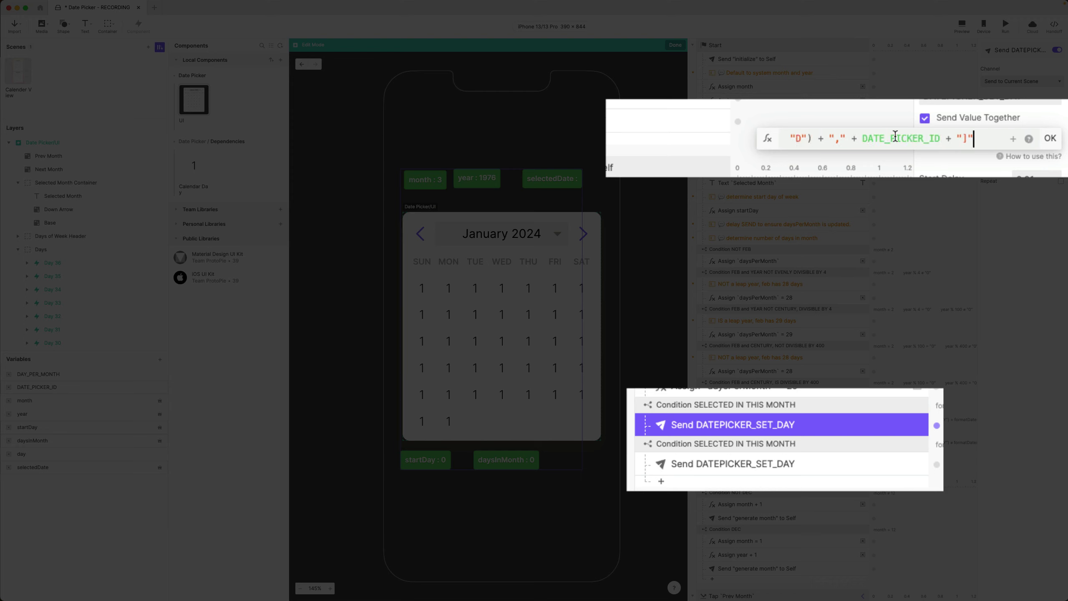
click(1050, 139)
Review the second DATEPICKER_SET_DAY message's value formula, checking its selected-day placeholder and the DATE_PICKER_ID part.
click(781, 467)
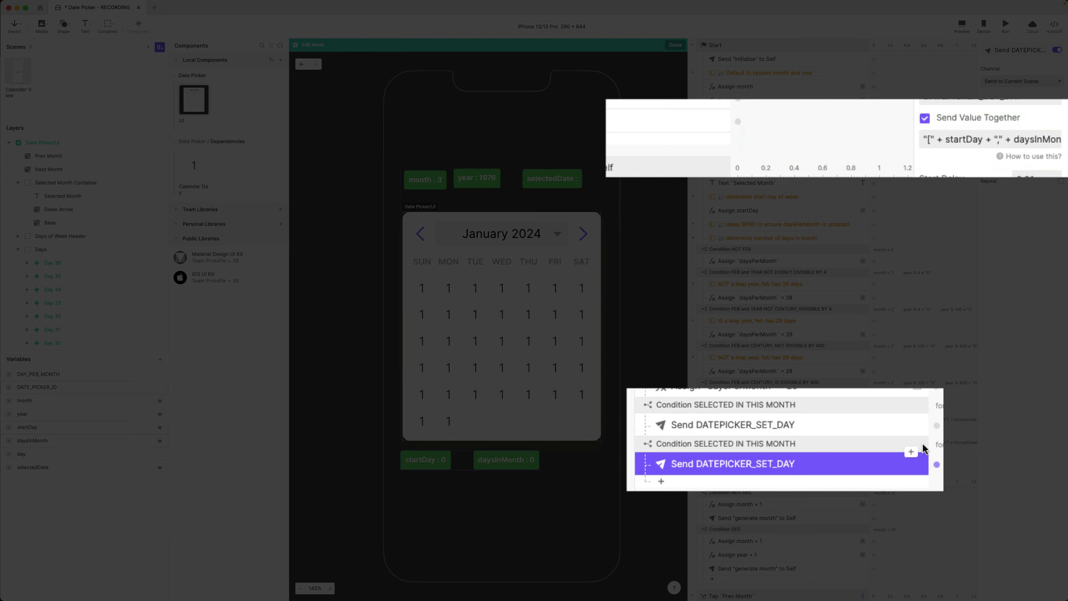
click(981, 143)
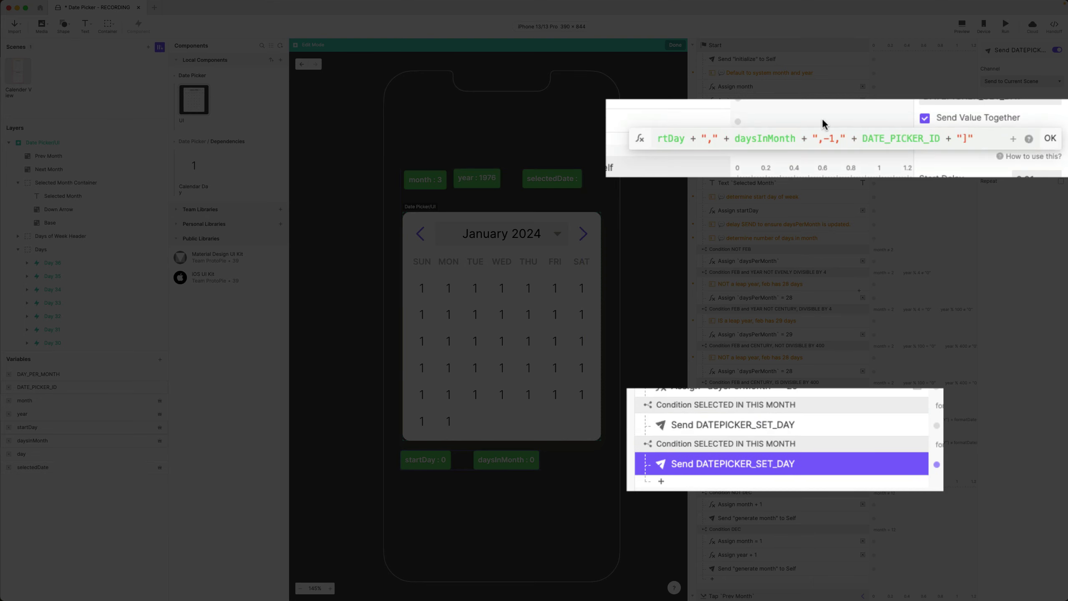
scroll(714, 138, left, 3)
scroll(678, 135, right, 3)
drag(818, 139, 835, 139)
click(835, 139)
double_click(907, 139)
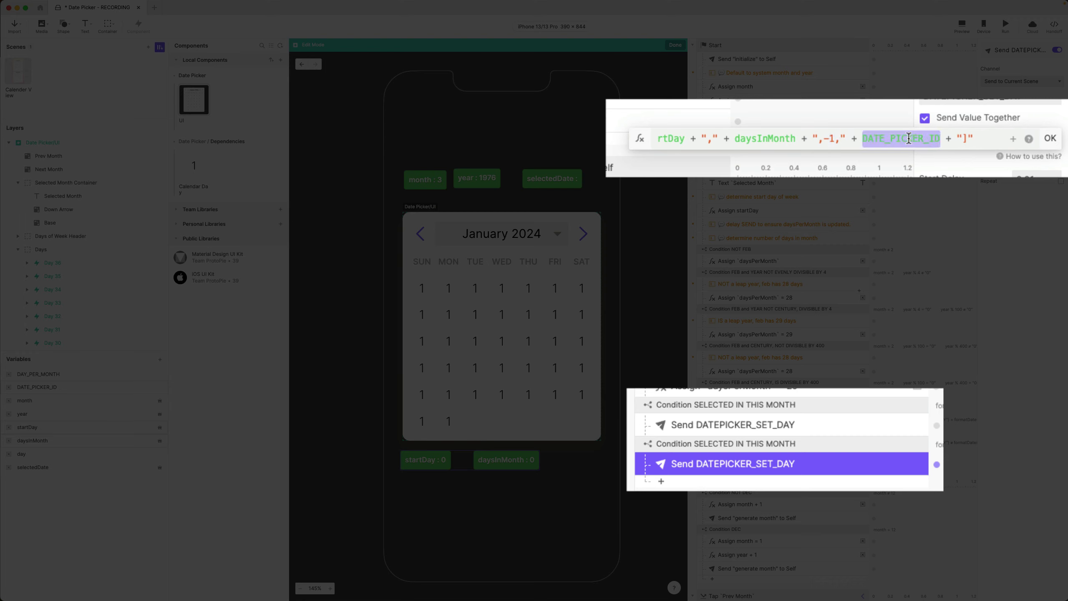
click(1049, 139)
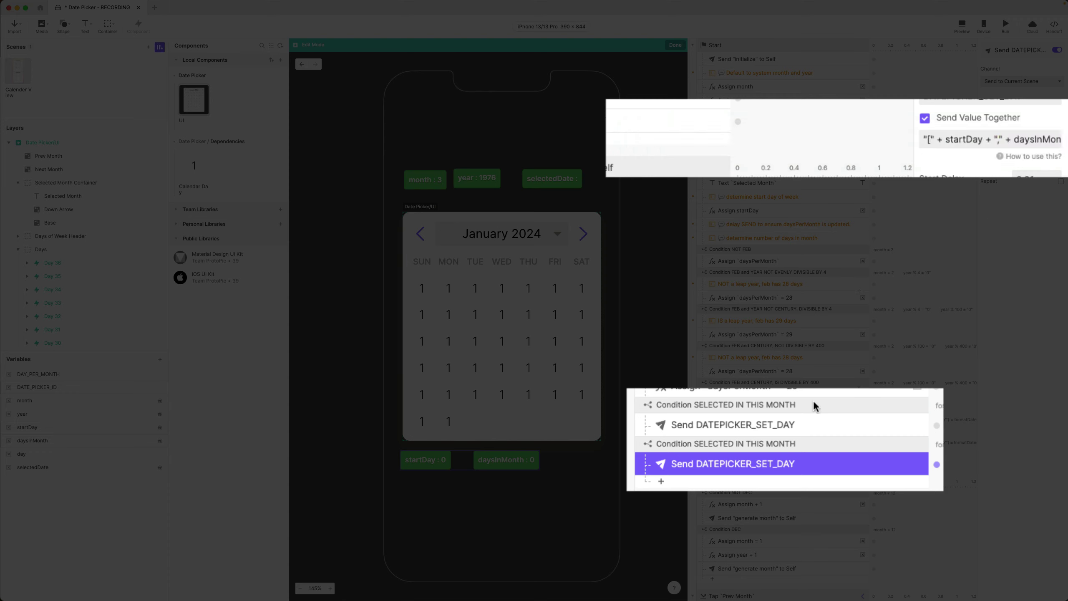
Rename the second SELECTED IN THIS MONTH condition as SELECTED DAY NOT IN THIS MONTH.
double_click(753, 443)
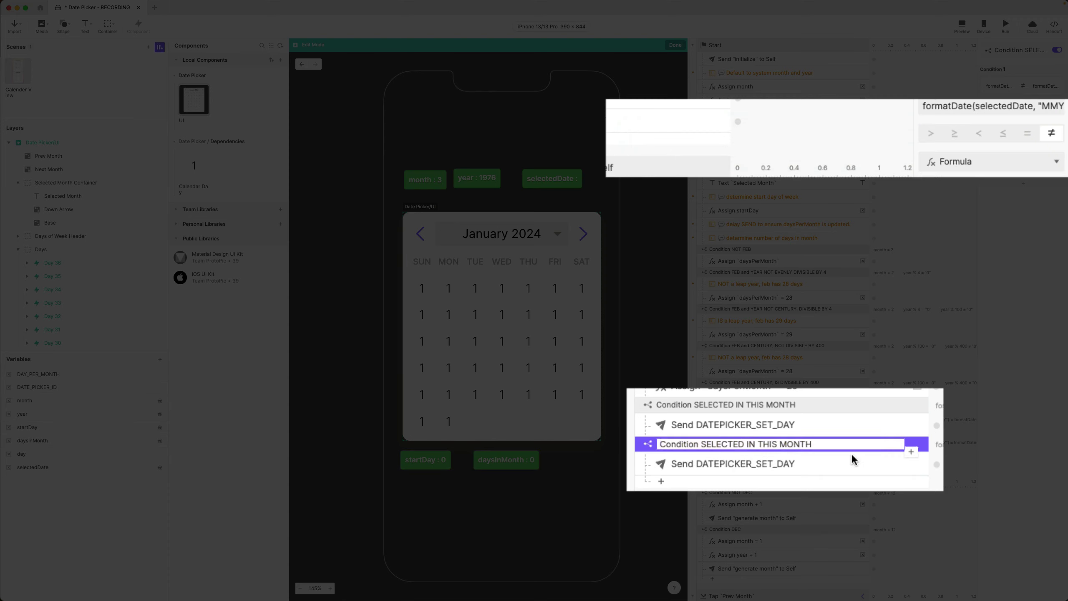
text(NOT DAY)
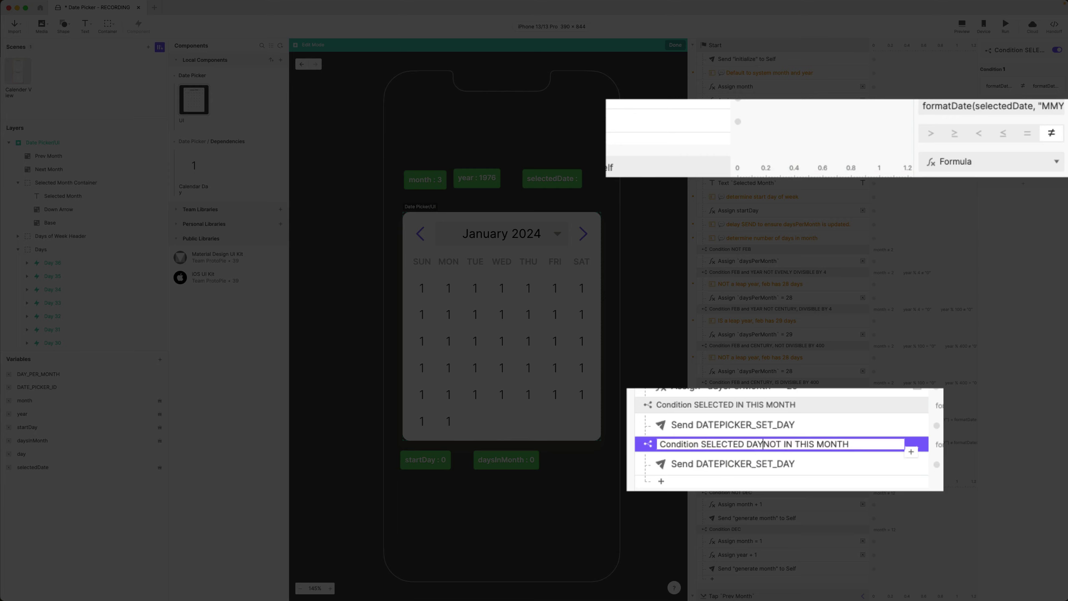
key(Return)
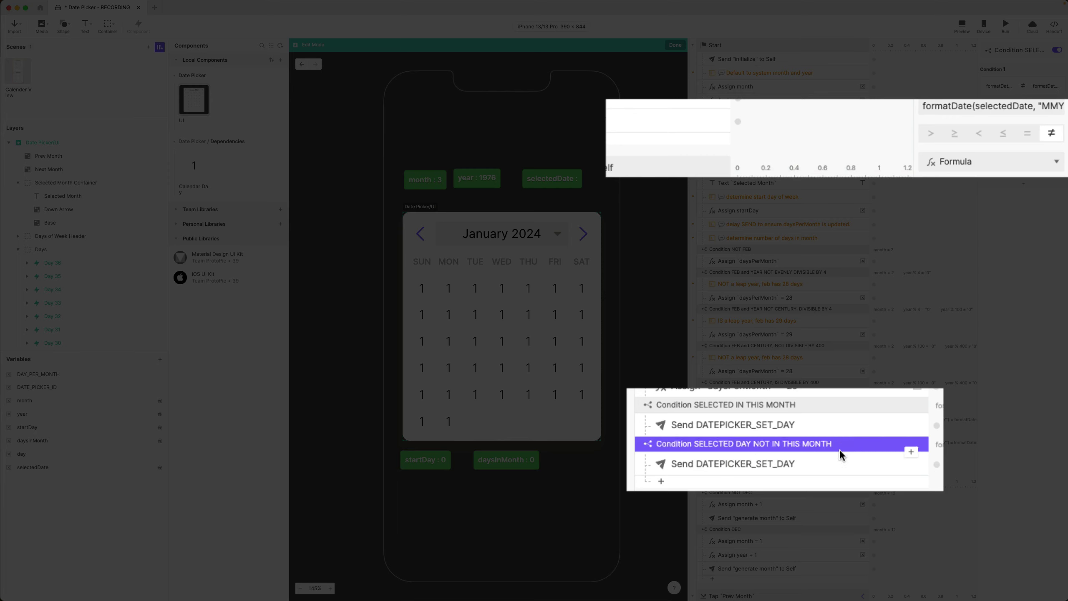
Rename the first SELECTED IN THIS MONTH condition as SELECTED DATE IN THIS MONTH.
double_click(747, 404)
click(746, 404)
text(DATE)
key(Return)
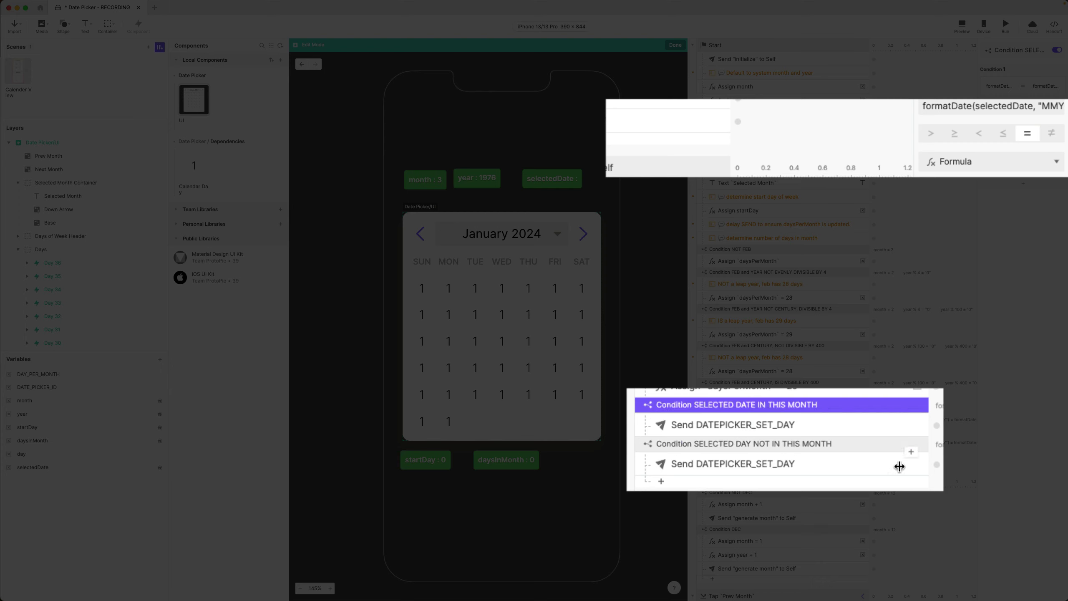
Rename the second selected-day condition as SELECTED DATE NOT IN THIS MONTH.
double_click(781, 445)
click(763, 444)
key(BackSpace)
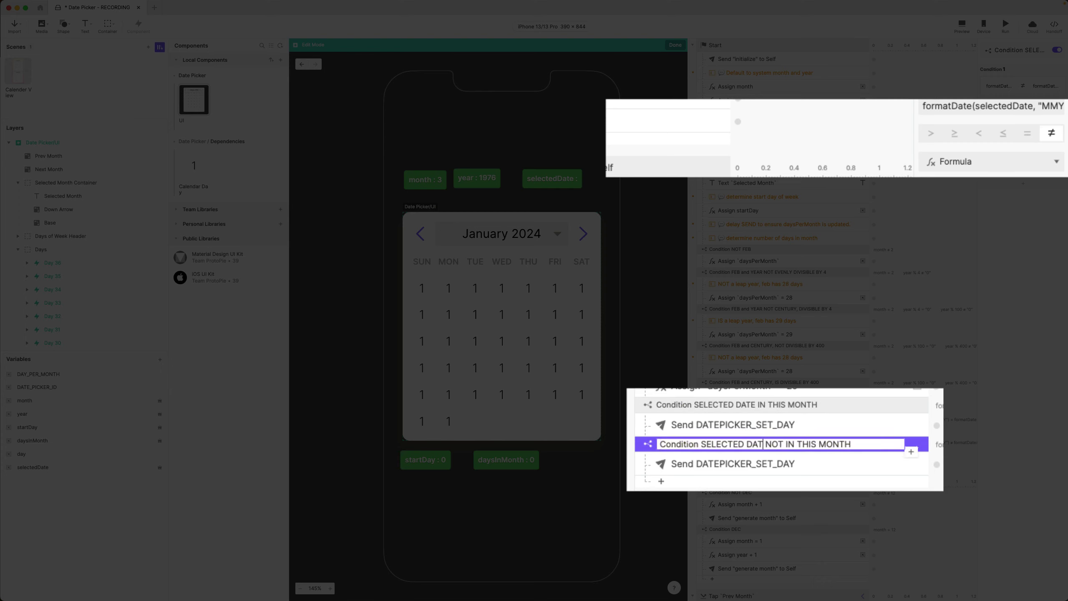
text(TE)
key(Return)
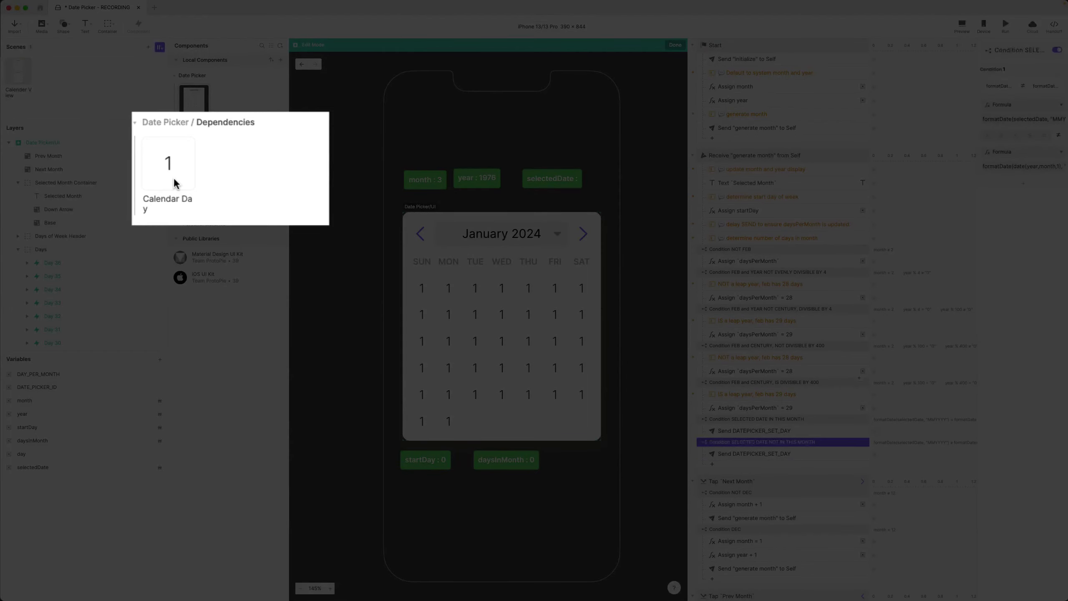
Open the Calendar Day component and add a condition to its Receive DATEPICKER_SET_DAY trigger.
double_click(196, 174)
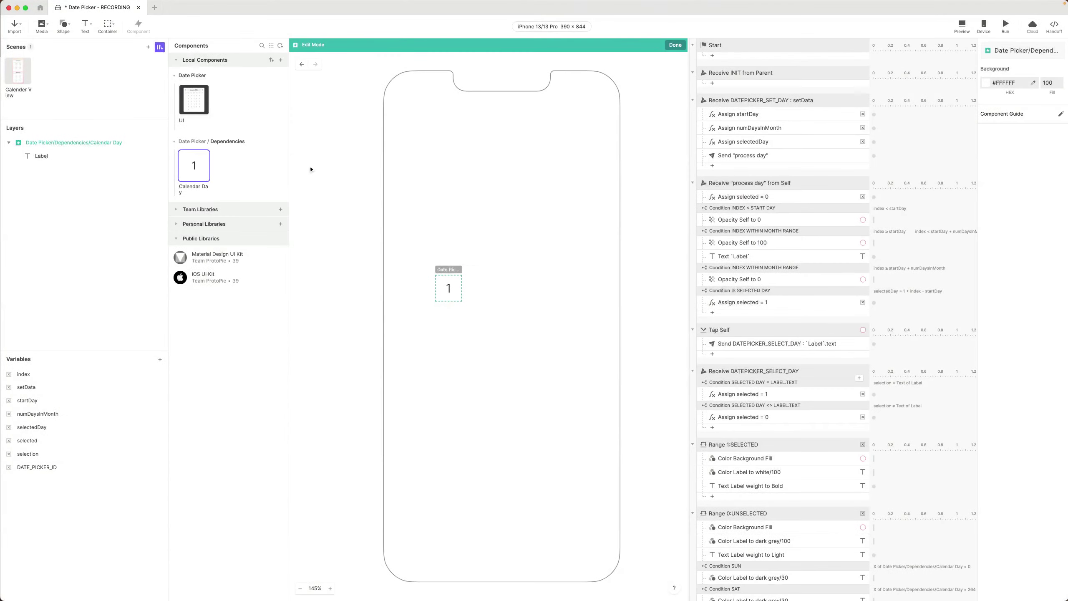
click(768, 102)
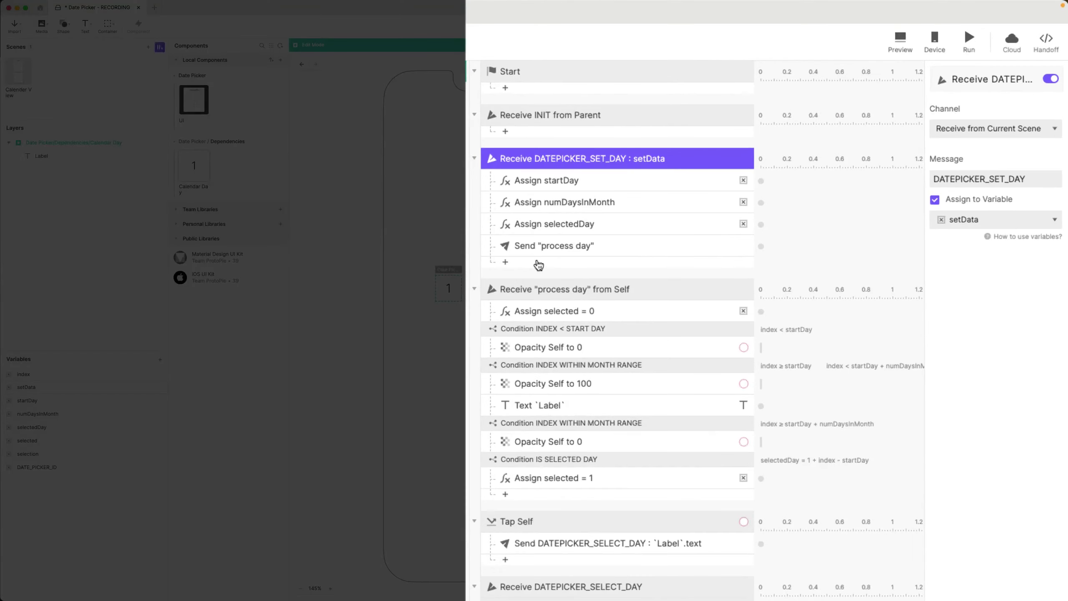
click(712, 165)
click(634, 573)
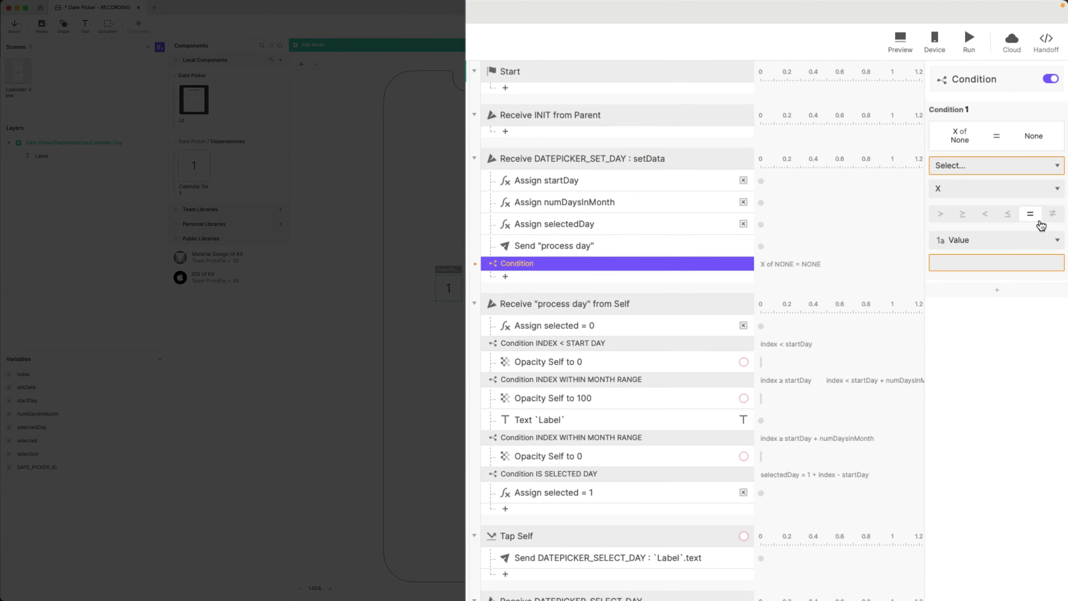
Set the new condition to compare the formula parseJson(setData, 3) as equal to the DATE_PICKER_ID variable.
click(981, 164)
click(955, 217)
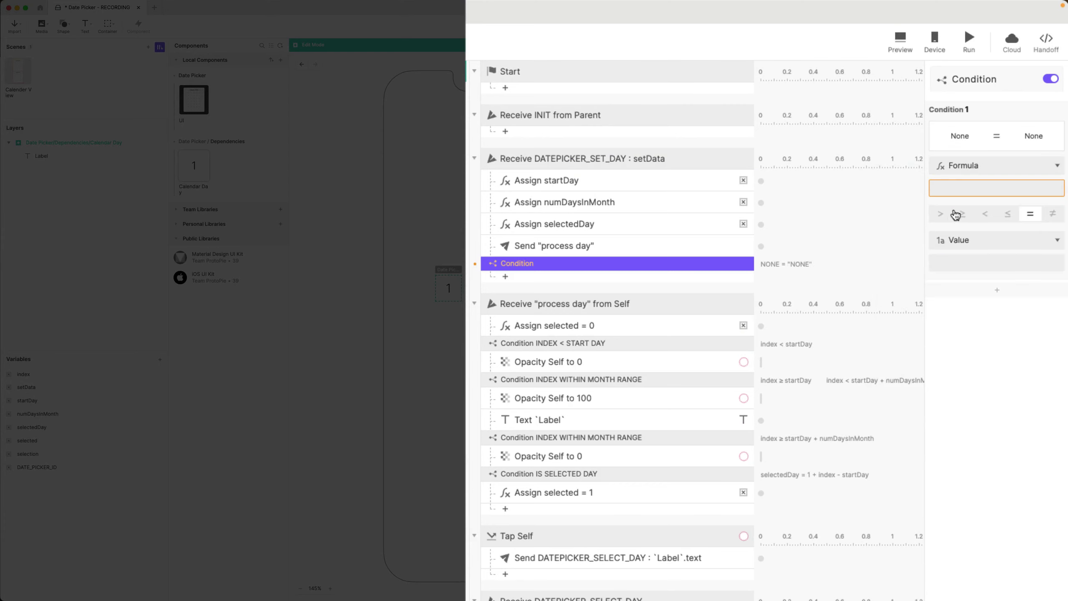
click(926, 186)
text(parseJson)
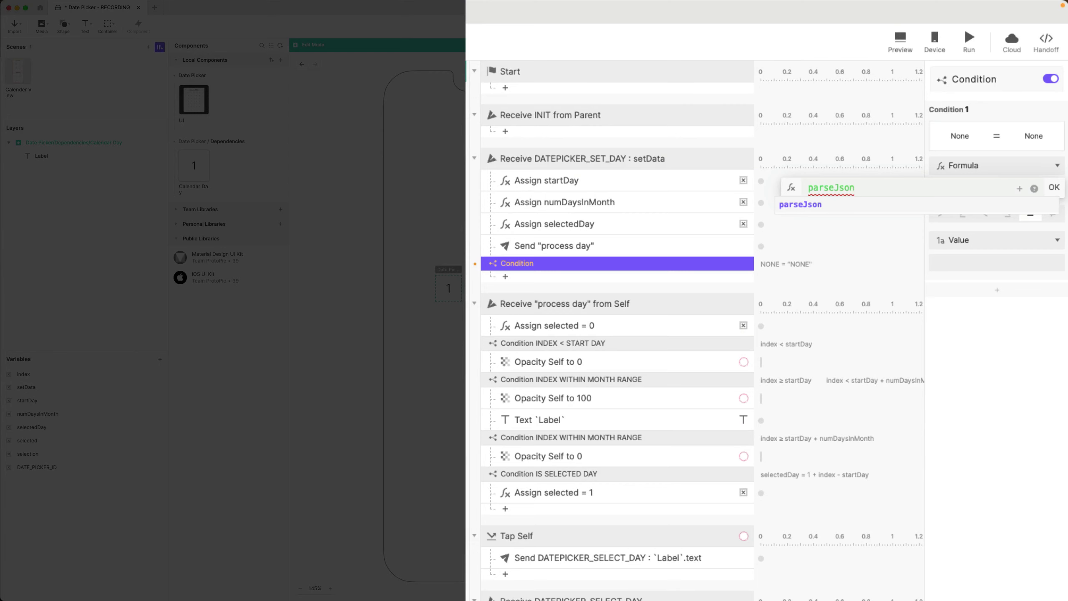
text((setData)
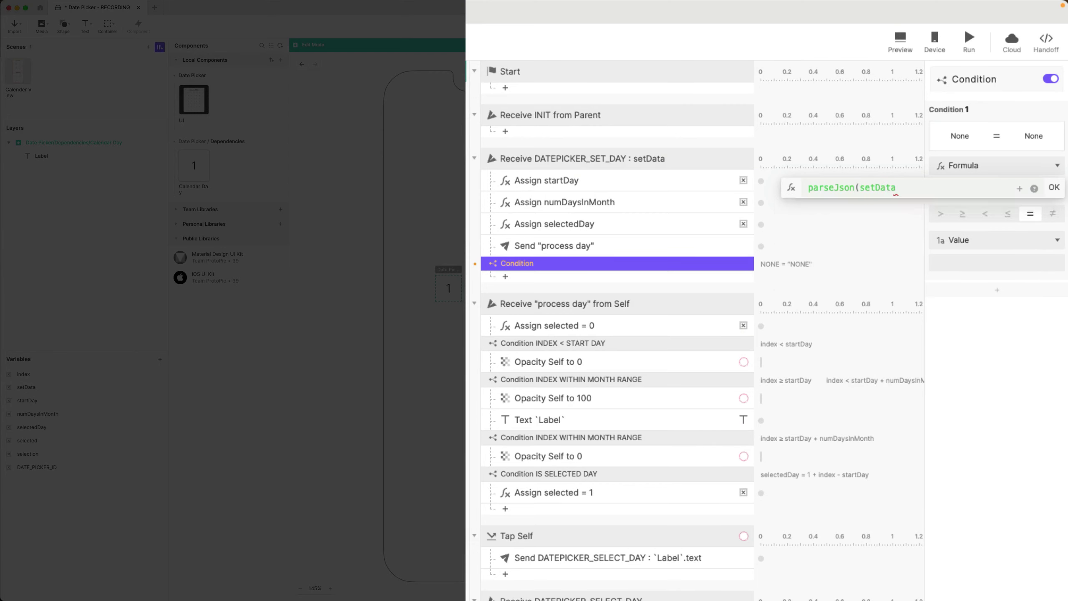
text(, 3))
click(1060, 188)
click(1011, 240)
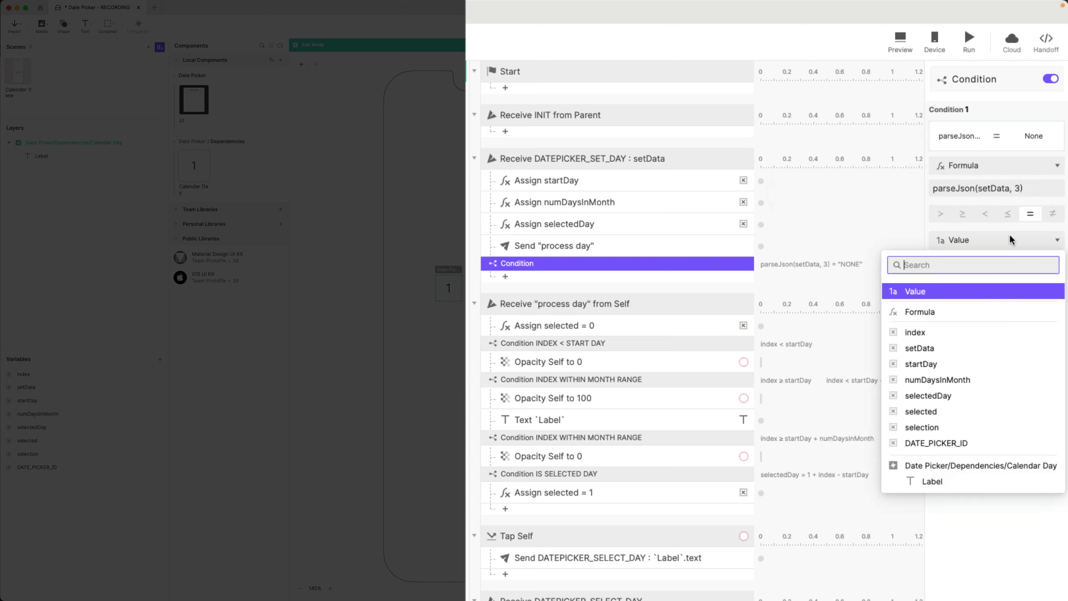
click(951, 442)
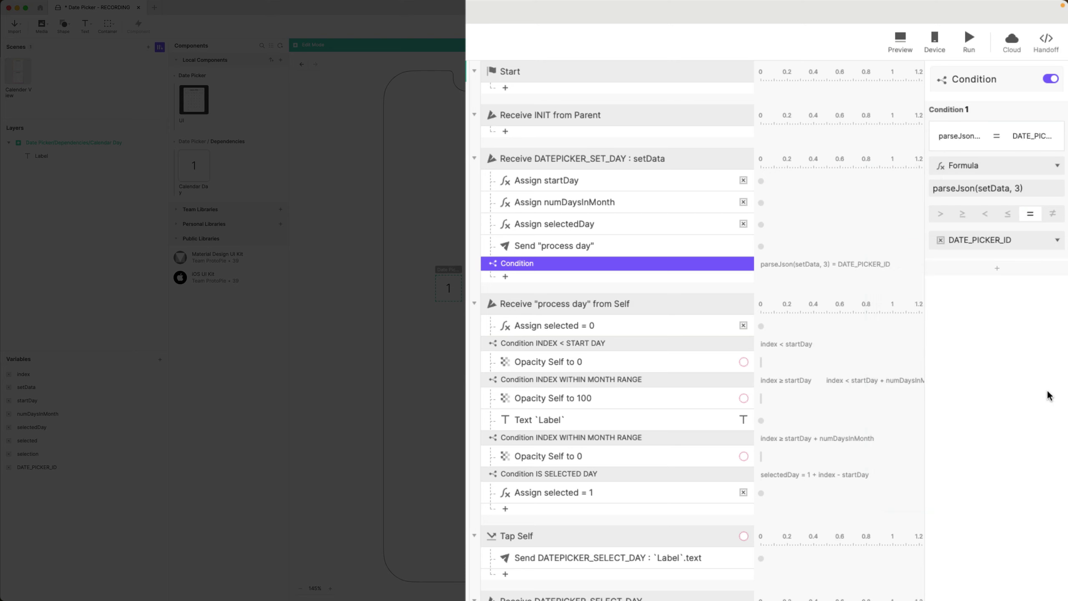
Review the startDay, numDaysInMonth and selectedDay assignments and how the new condition compares the parsed setData value with DATE_PICKER_ID.
click(545, 185)
shift+click(542, 203)
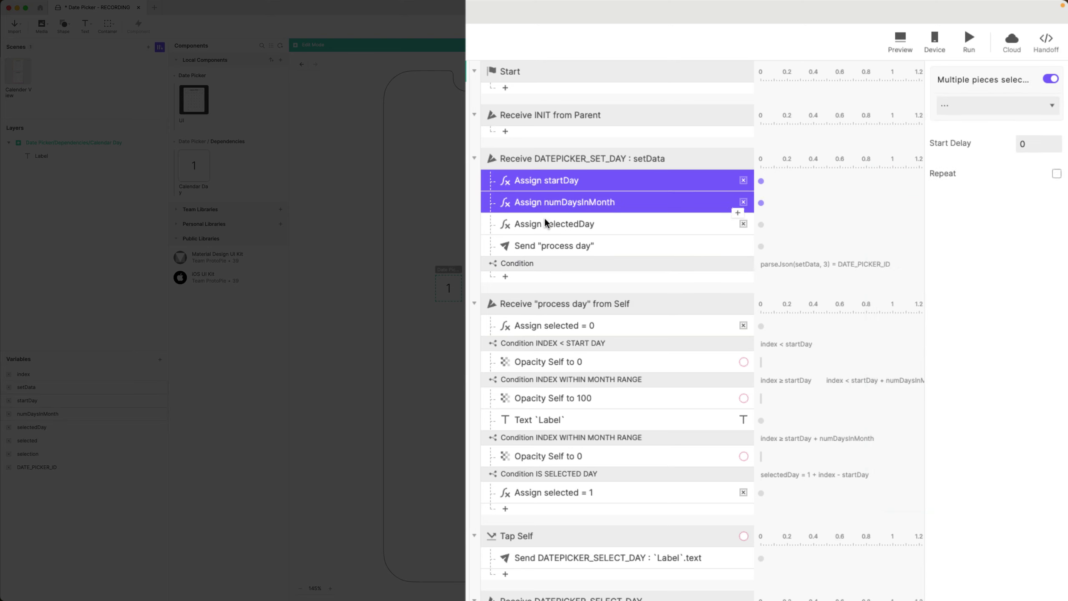
shift+click(545, 223)
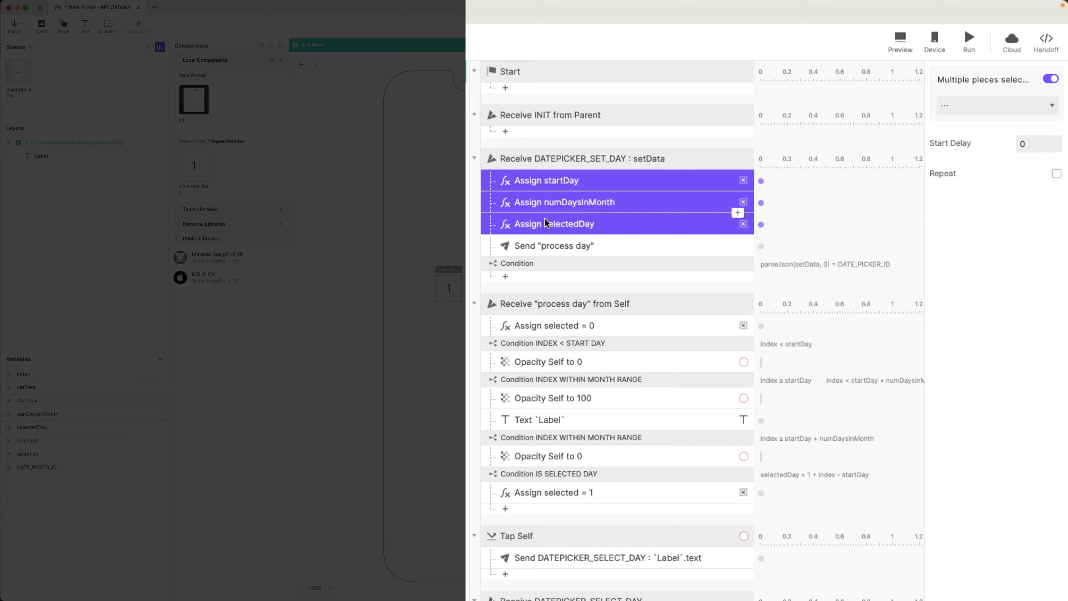
click(566, 266)
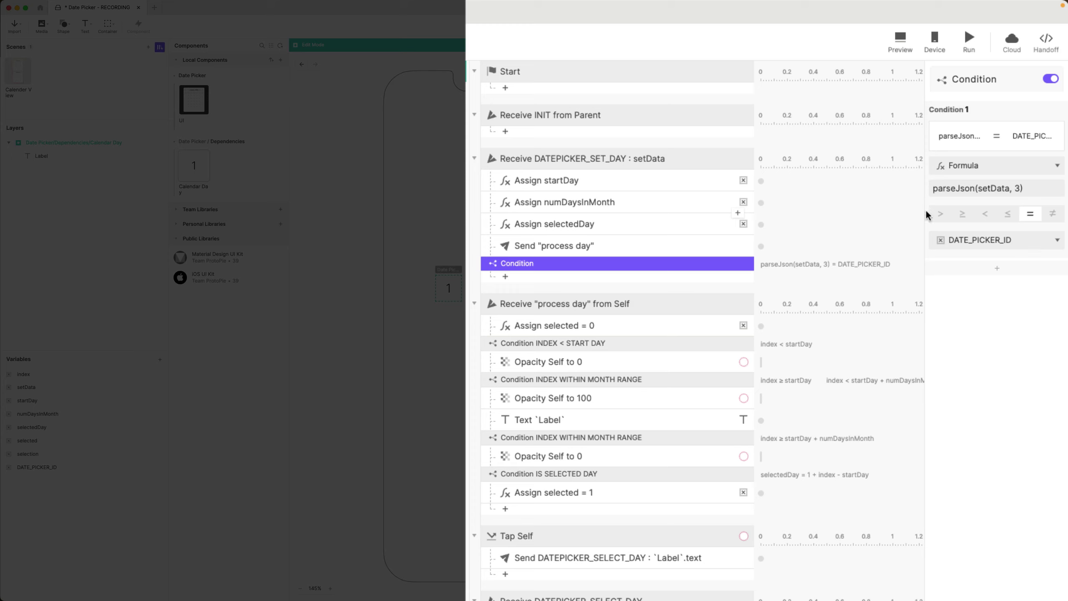
click(1028, 188)
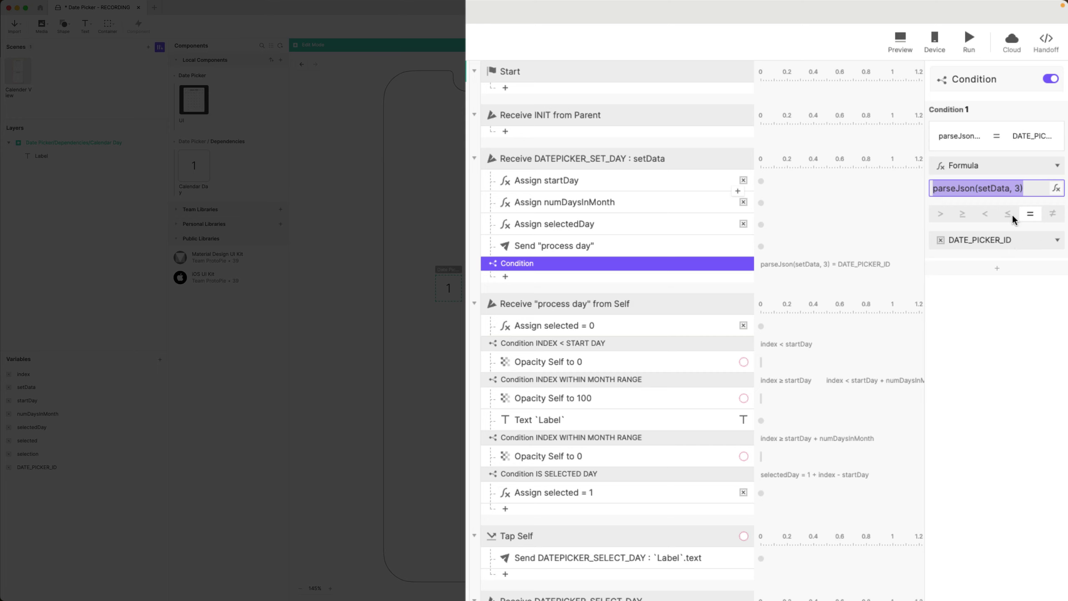
drag(1025, 189, 916, 194)
click(955, 241)
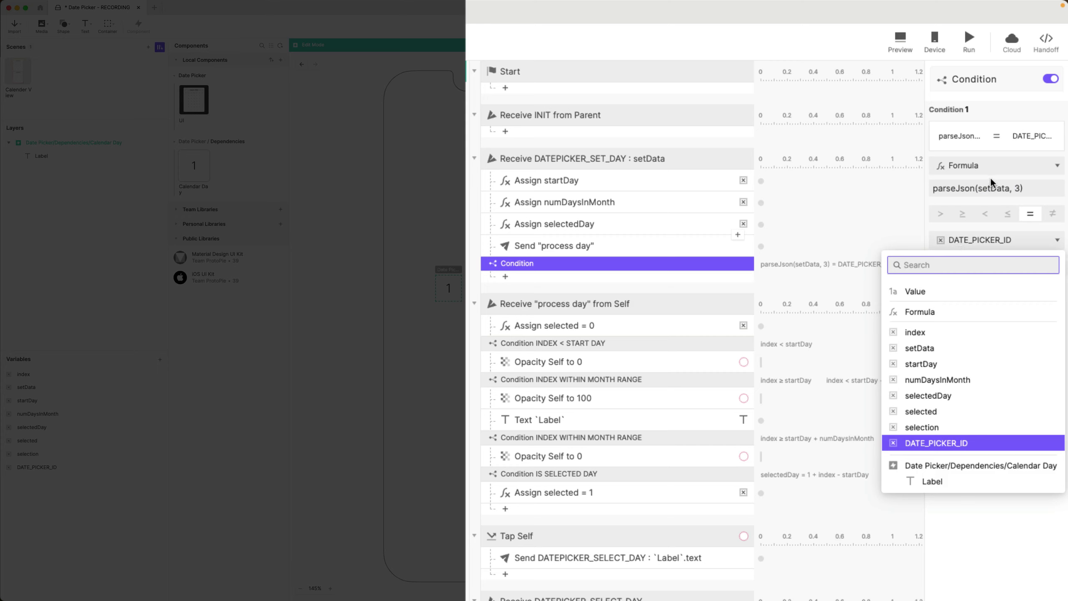
click(979, 186)
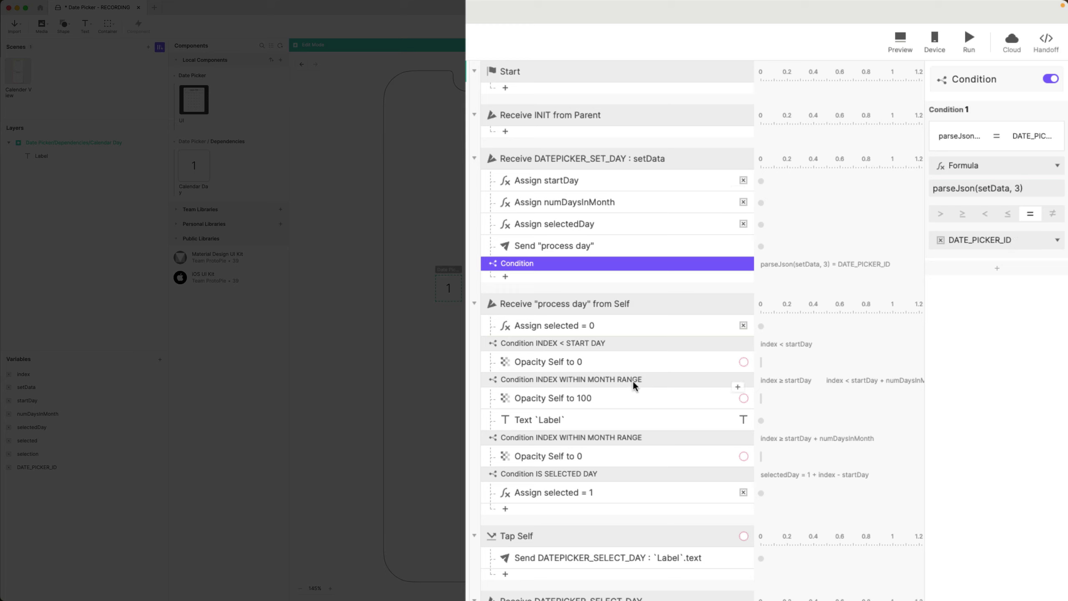
click(556, 343)
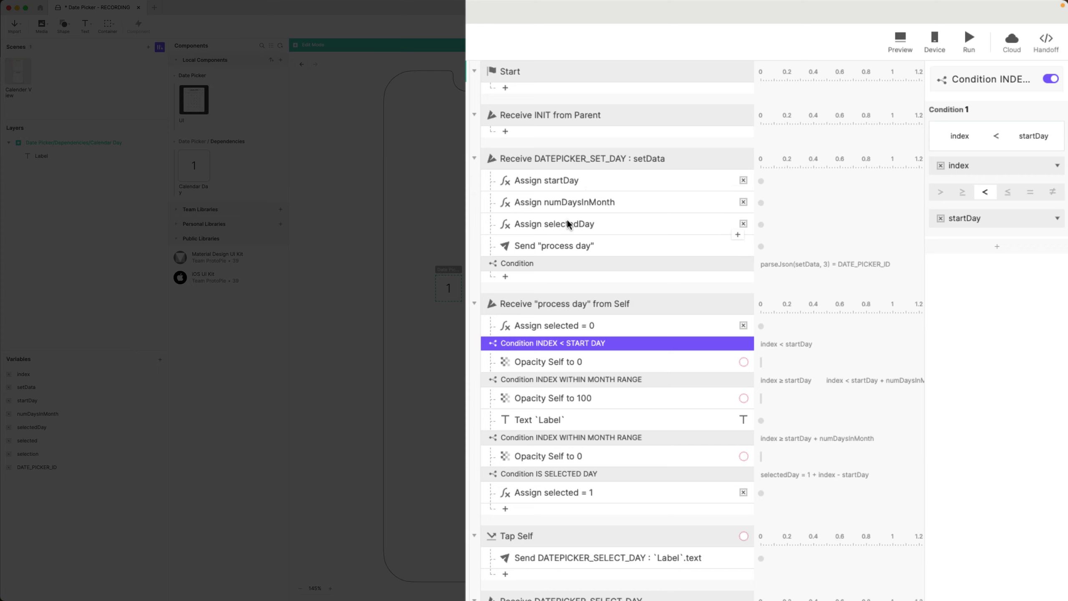
Rename the new DATEPICKER_SET_DAY condition as MESSAGE FROM MY PICKER.
click(528, 264)
double_click(527, 264)
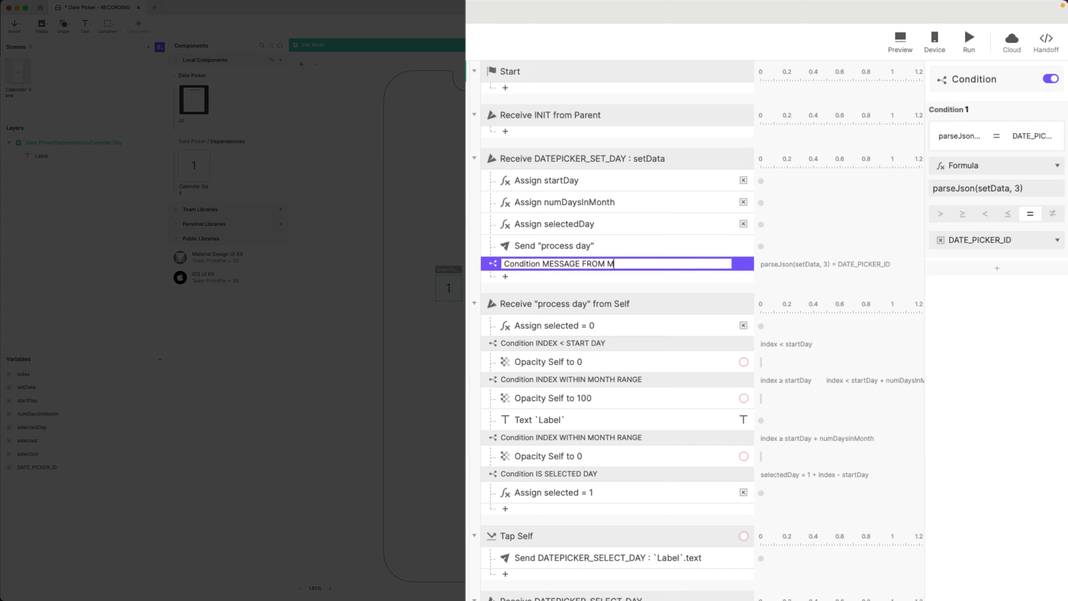
text(MESSAGE FROM MY PICKER)
key(Return)
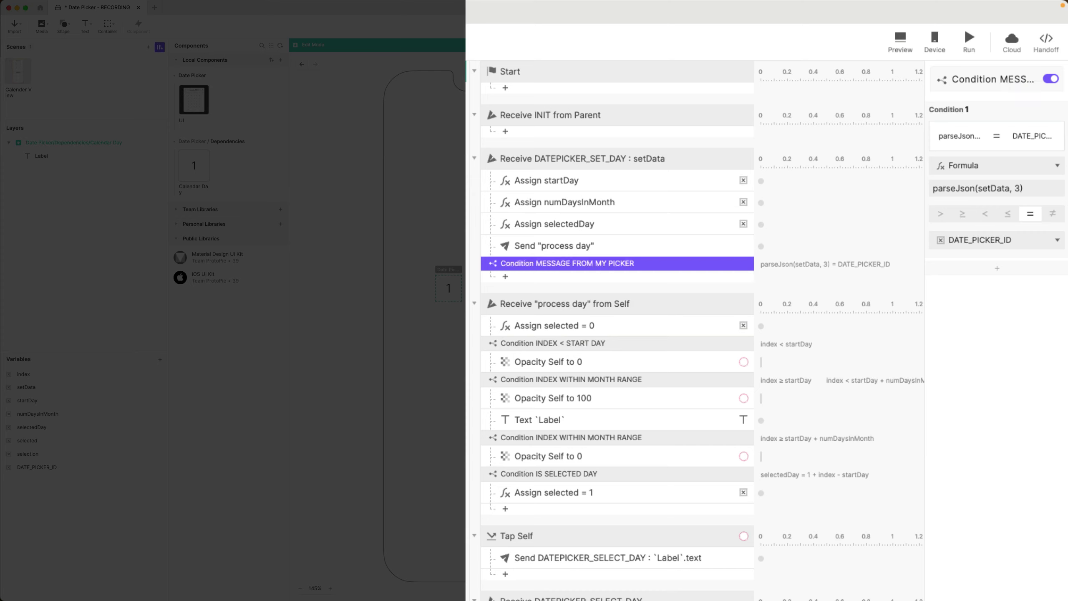
Move the three Assign responses and the Send "process day" response under the MESSAGE FROM MY PICKER condition.
click(575, 248)
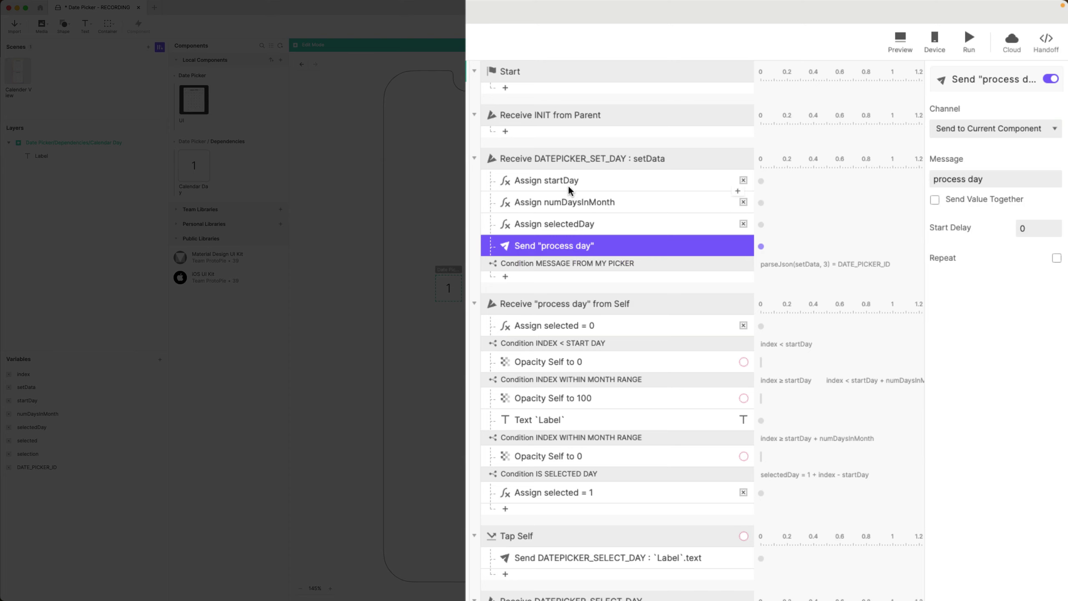
shift+click(557, 185)
drag(557, 185, 590, 271)
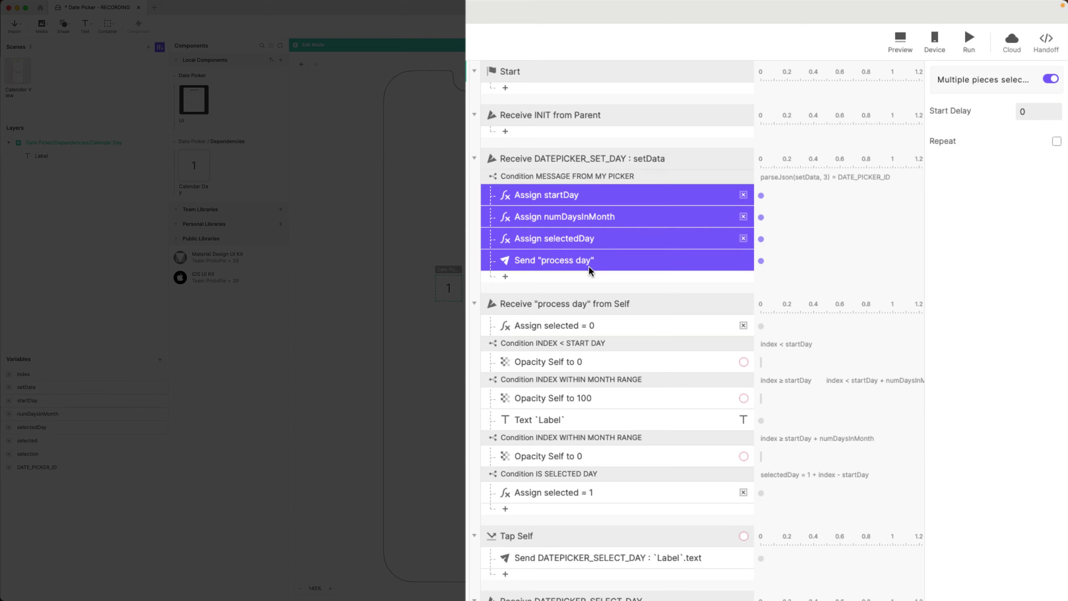
click(570, 179)
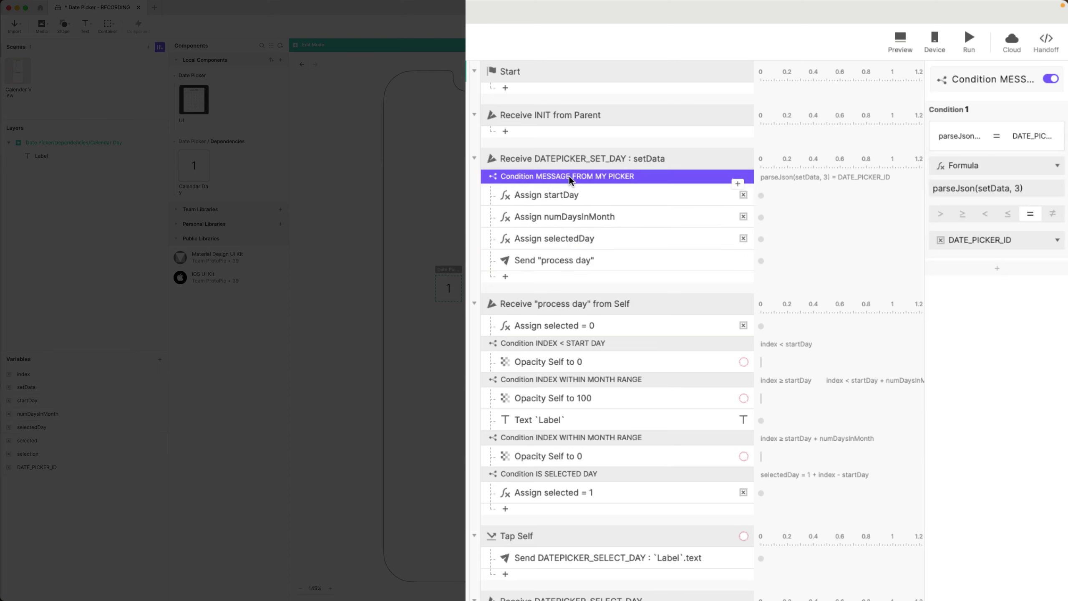
click(574, 202)
click(581, 238)
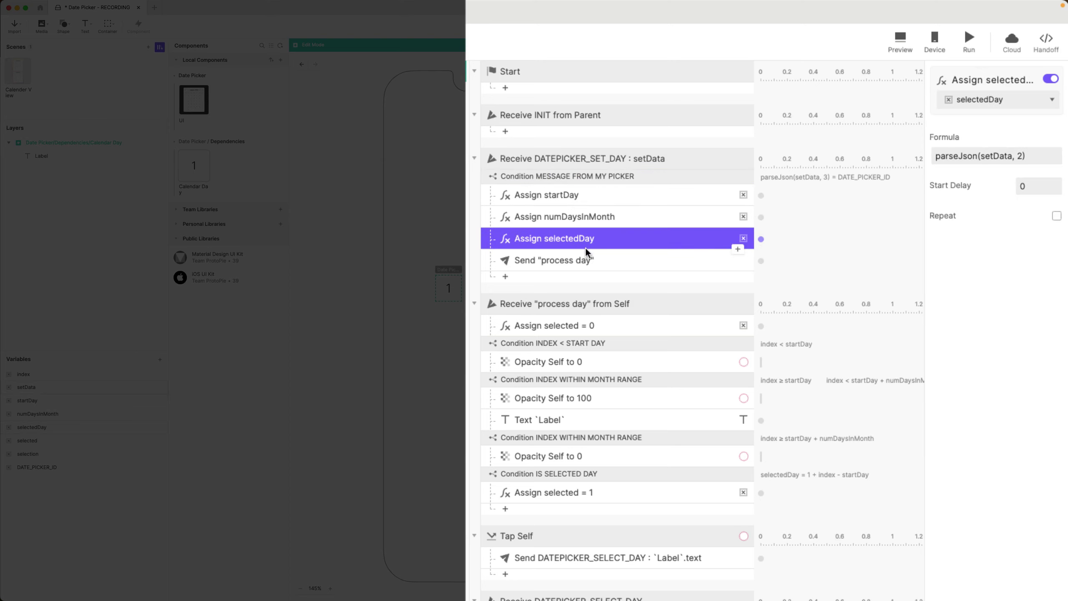
click(594, 266)
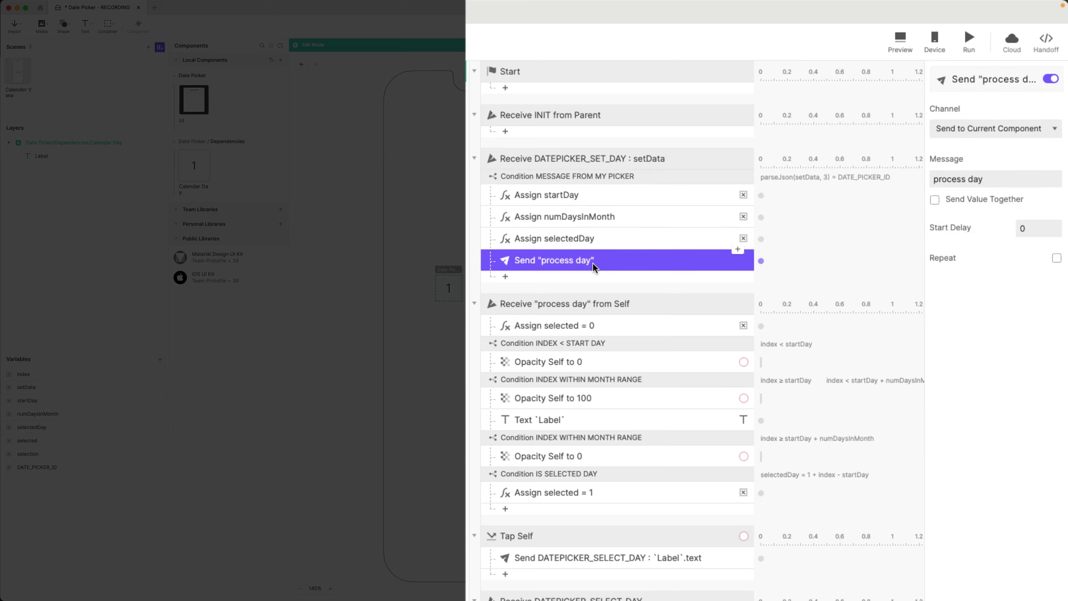
click(603, 176)
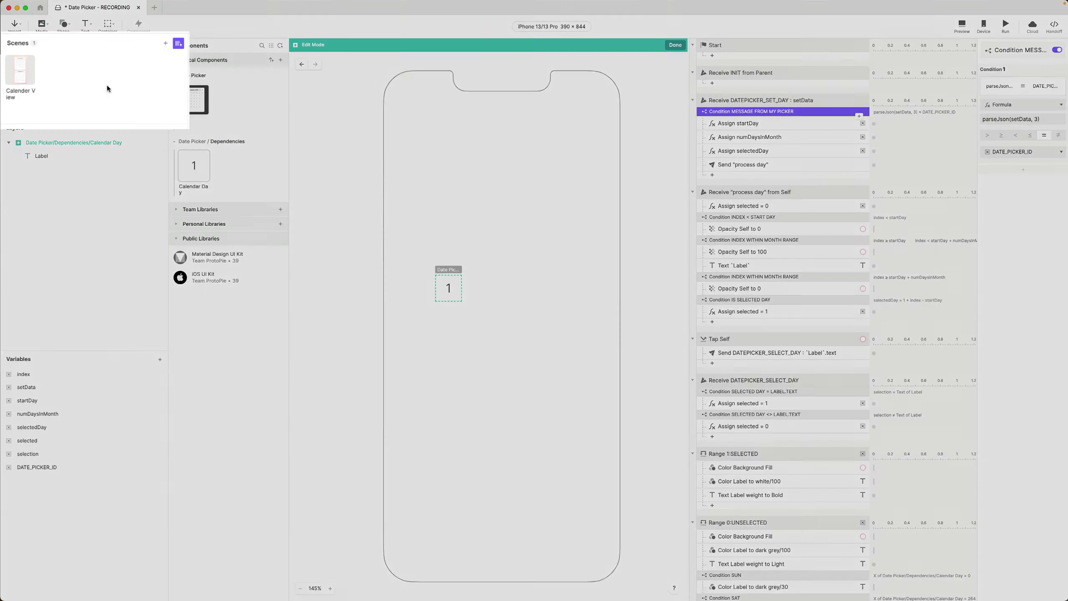
Preview the Calender View scene and advance the upper date picker to June 2024.
click(49, 62)
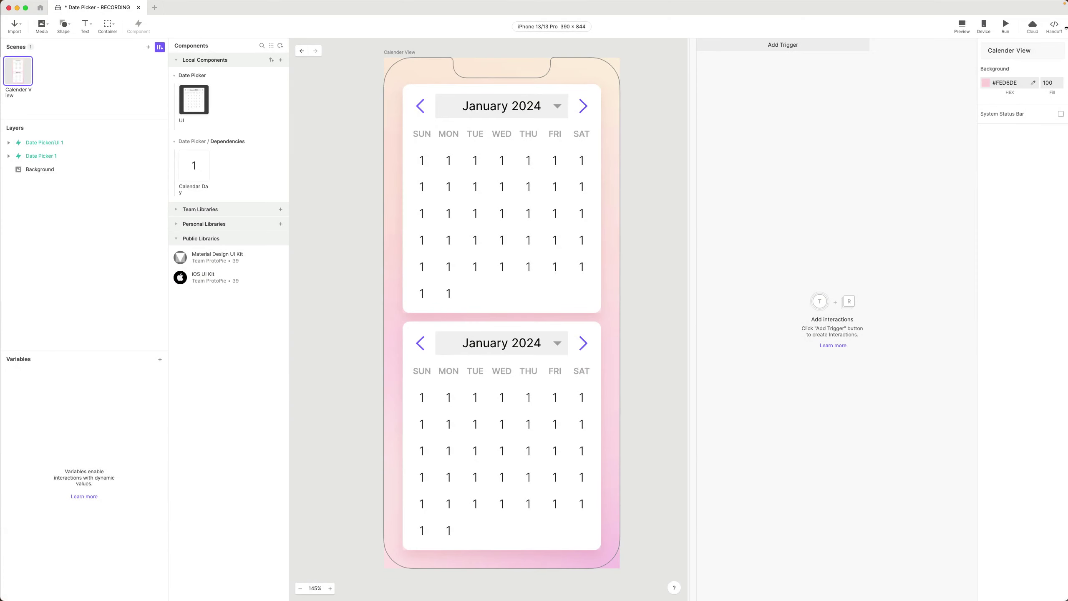
click(962, 26)
drag(956, 6, 505, 124)
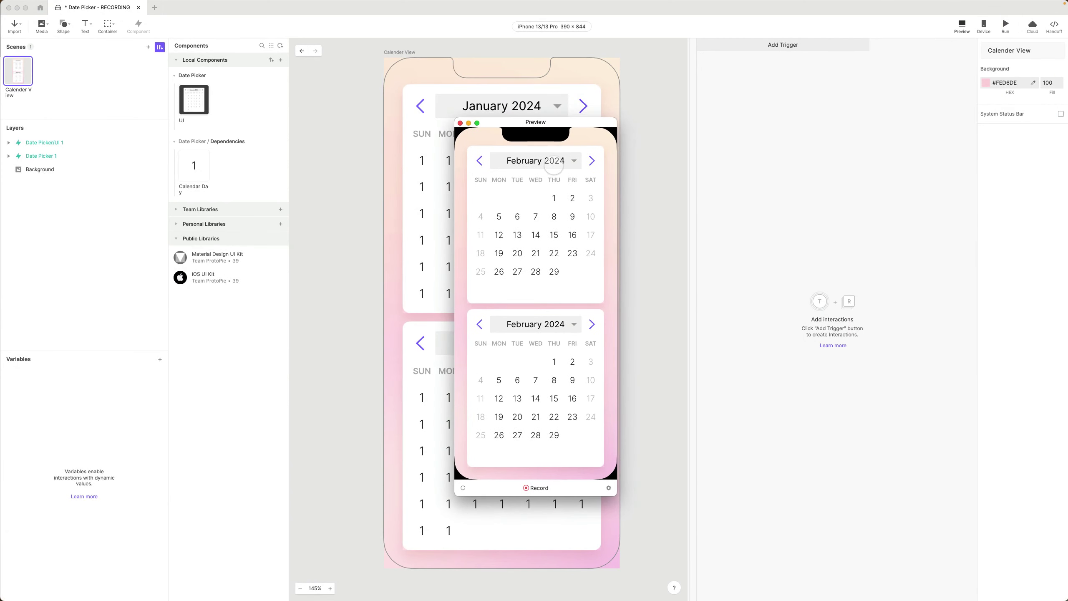
click(593, 161)
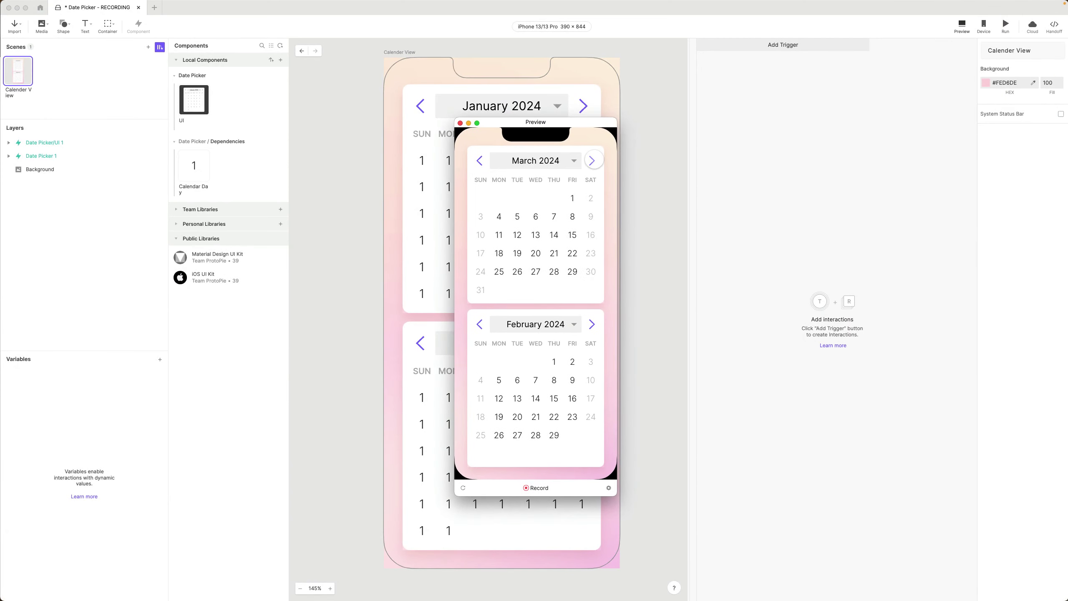
click(592, 161)
click(593, 160)
click(592, 160)
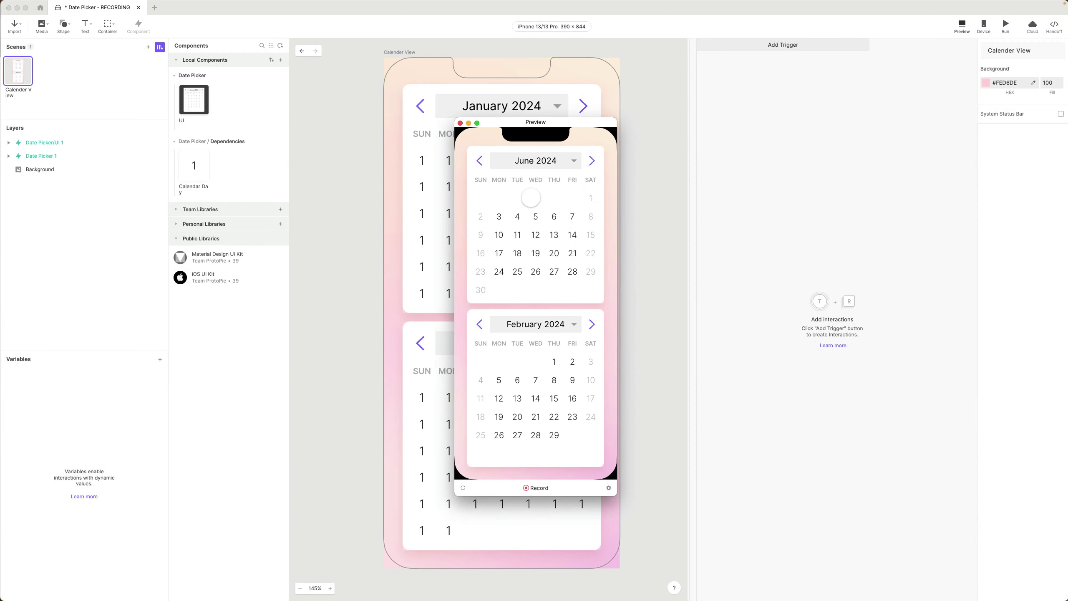
Step the upper date picker back to December 2023 in the preview.
click(479, 161)
click(478, 161)
click(478, 161)
click(479, 161)
click(479, 161)
click(478, 162)
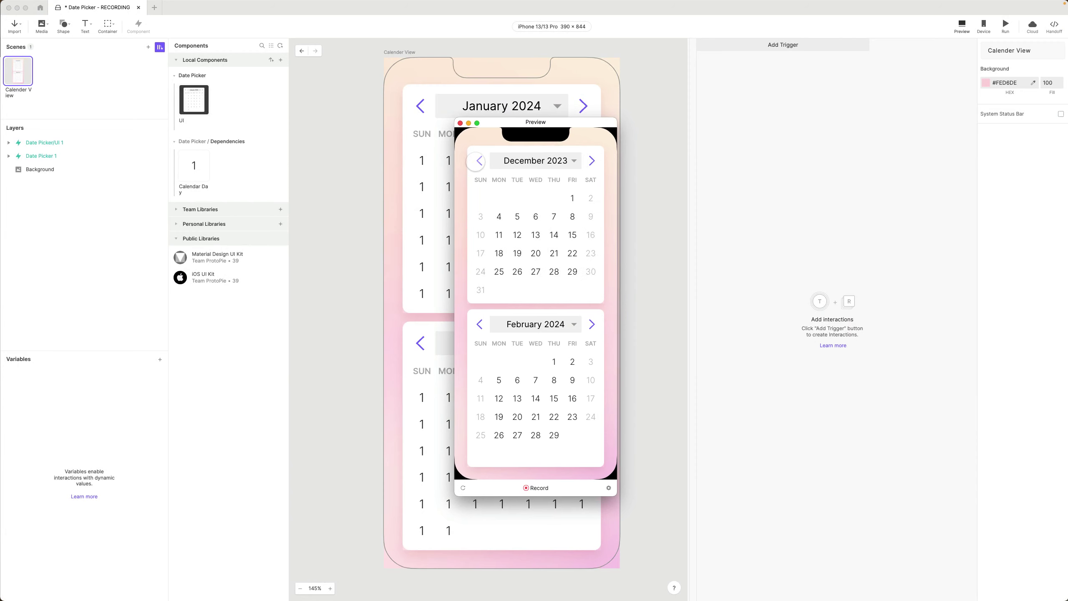
Step the lower date picker's months forward and back in the preview, ending on March 2024.
click(592, 324)
click(592, 324)
click(593, 323)
click(592, 324)
click(592, 323)
click(592, 324)
click(480, 324)
click(480, 324)
click(479, 324)
click(480, 324)
click(481, 324)
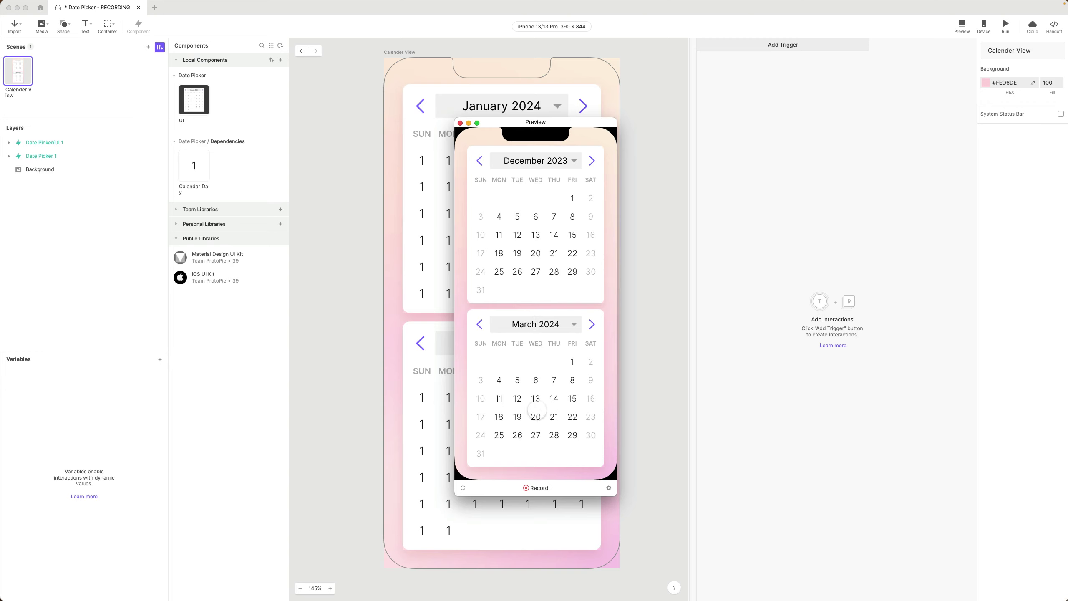
Test day selection by choosing 13 in the lower date picker, and close the preview.
click(535, 398)
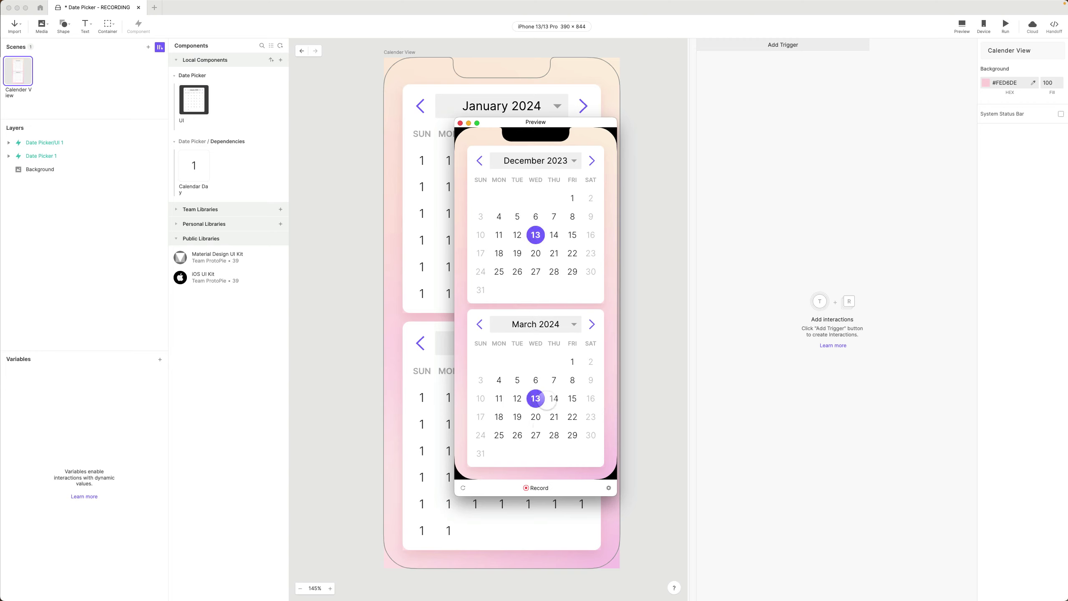
click(460, 122)
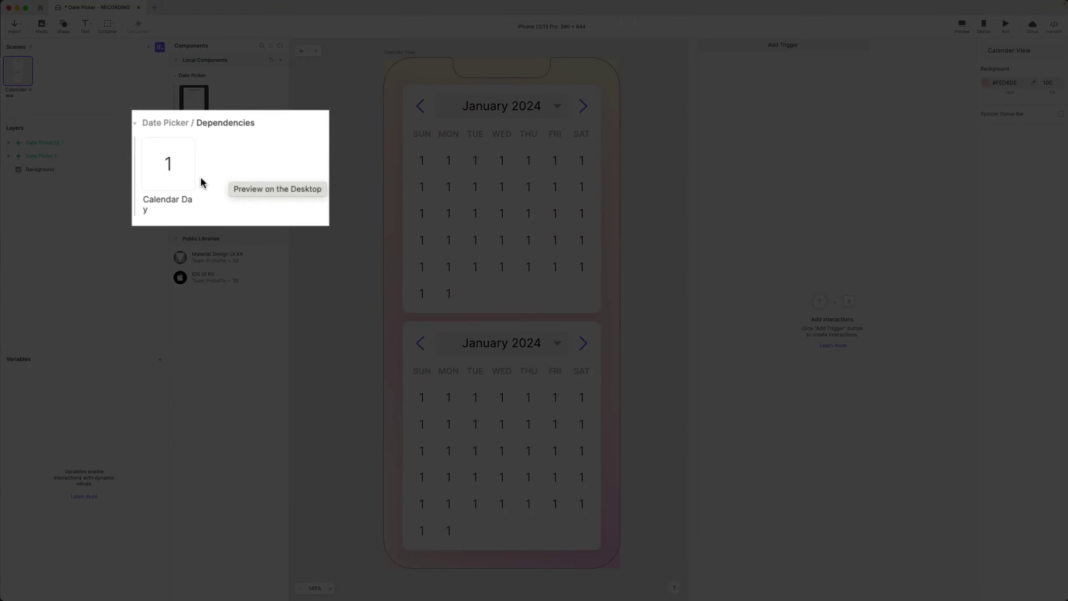
In the Calendar Day component, set the tap's DATEPICKER_SELECT_DAY message value to "[" + `Label`.text +"," + DATE_PICKER_ID + "]".
double_click(165, 163)
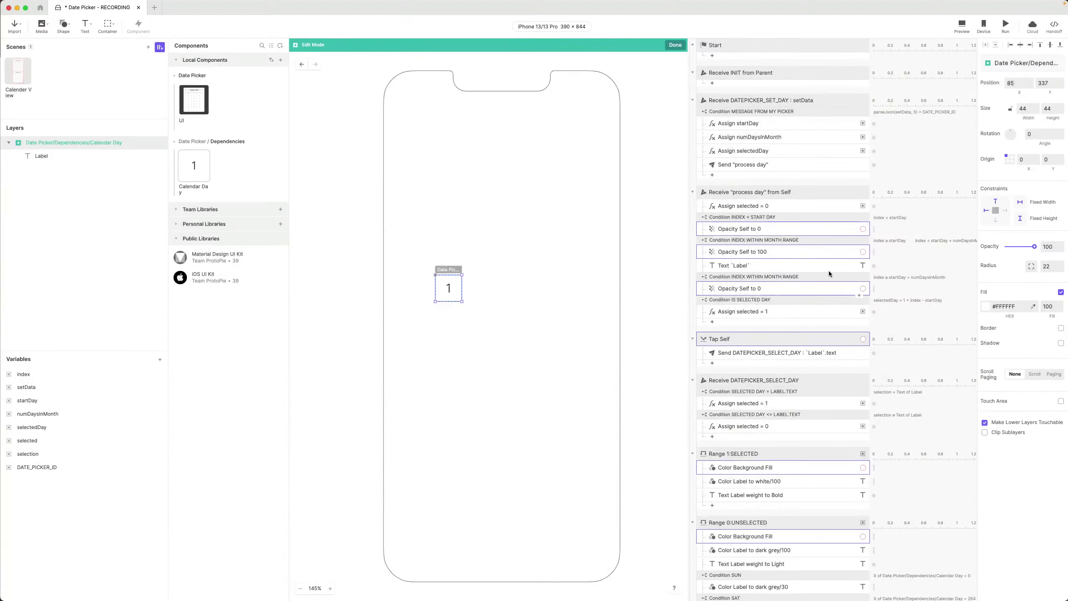
click(768, 339)
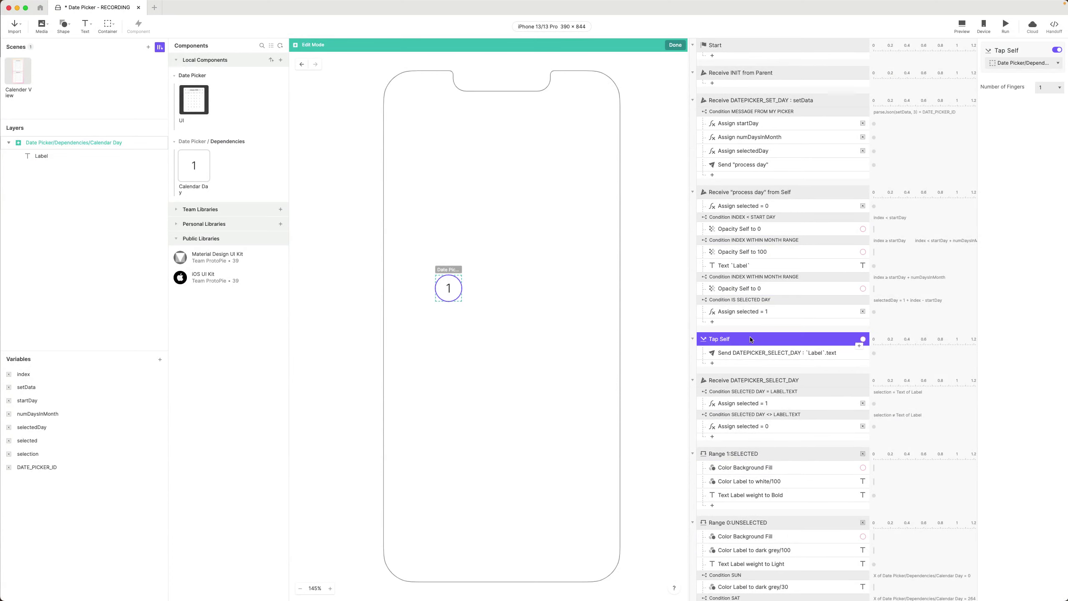
click(774, 354)
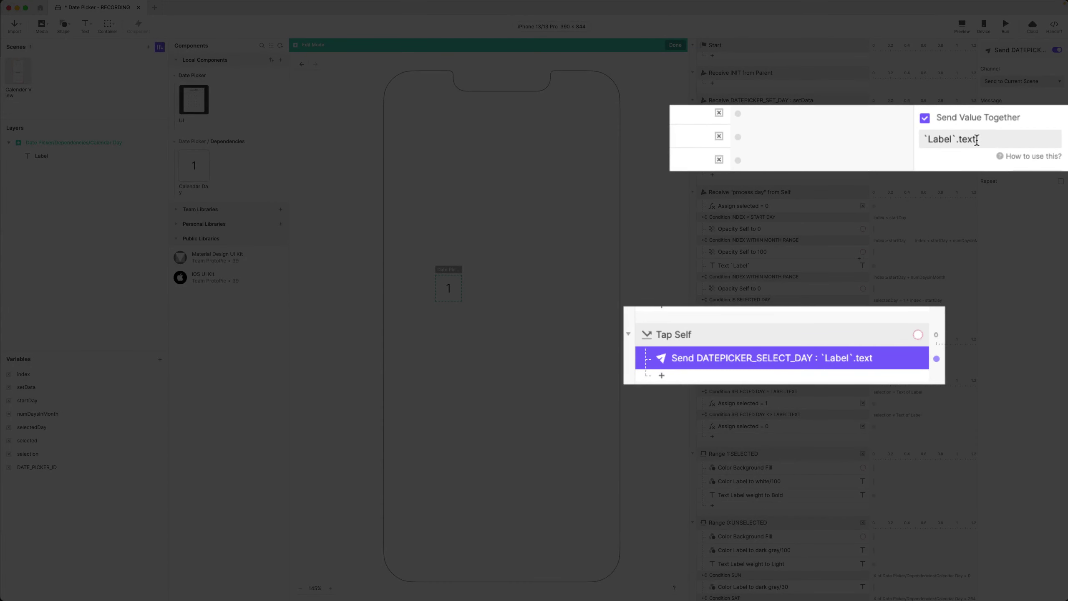
click(1013, 140)
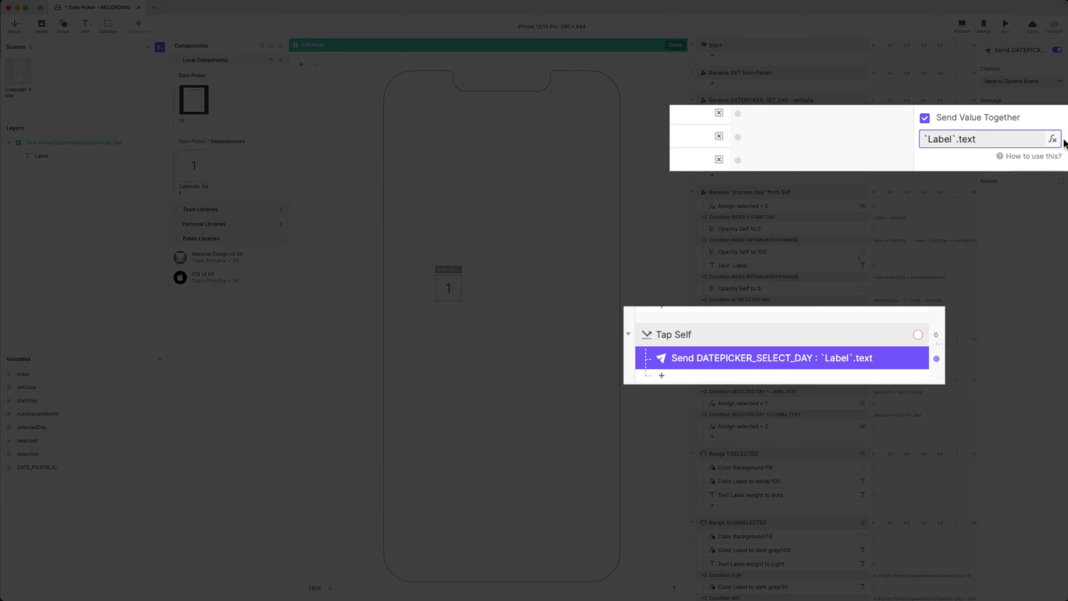
click(1052, 139)
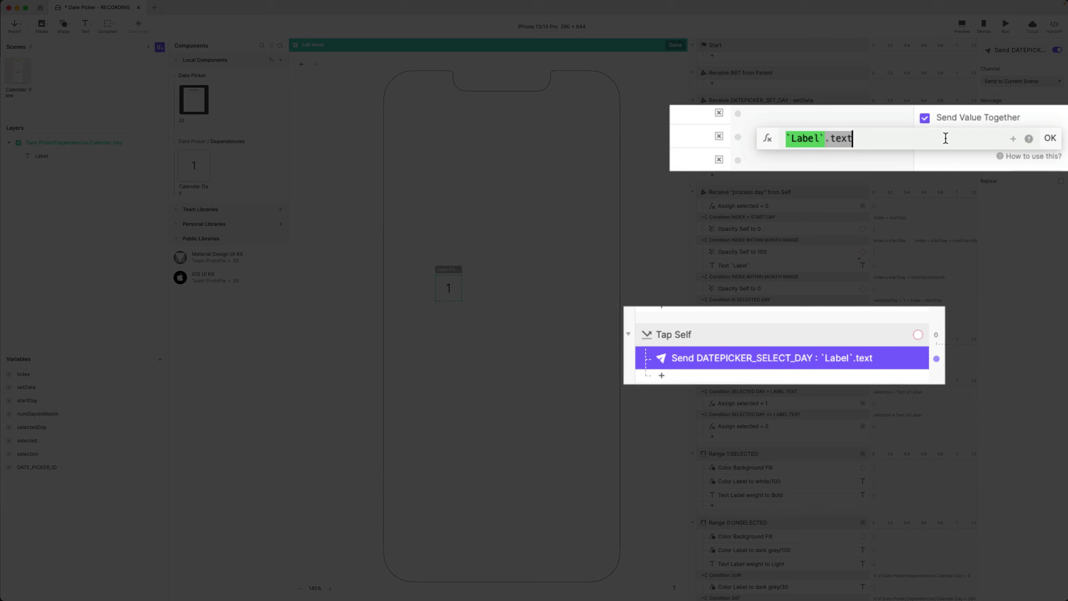
key(Left)
key(Left)
key(Left)
key(Left)
key(Left)
key(Left)
key(Left)
key(Left)
key(Left)
key(Left)
key(Left)
key(Left)
text(")
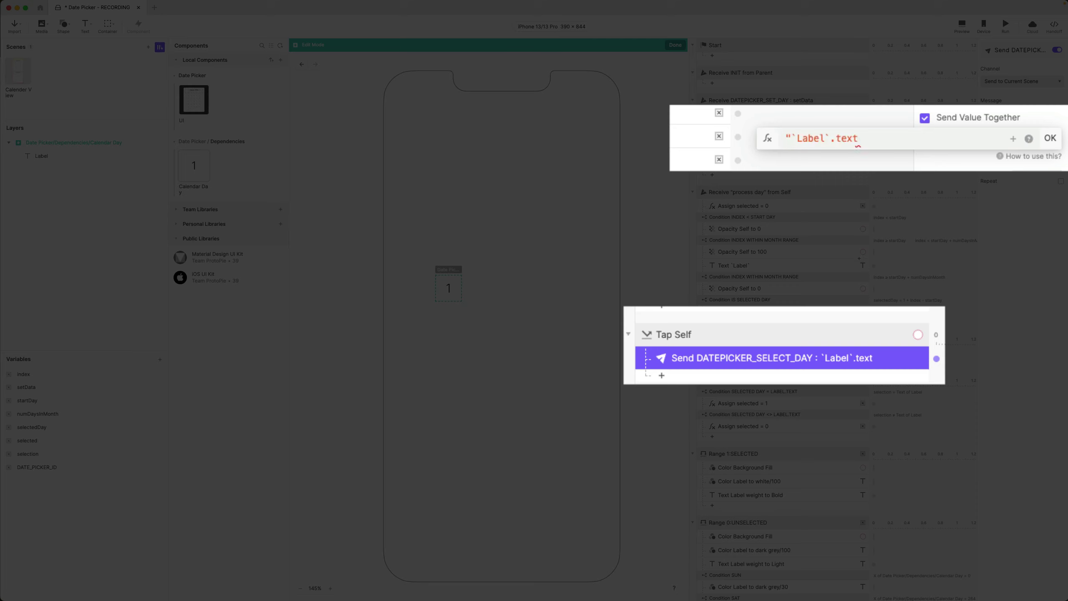
text([" +)
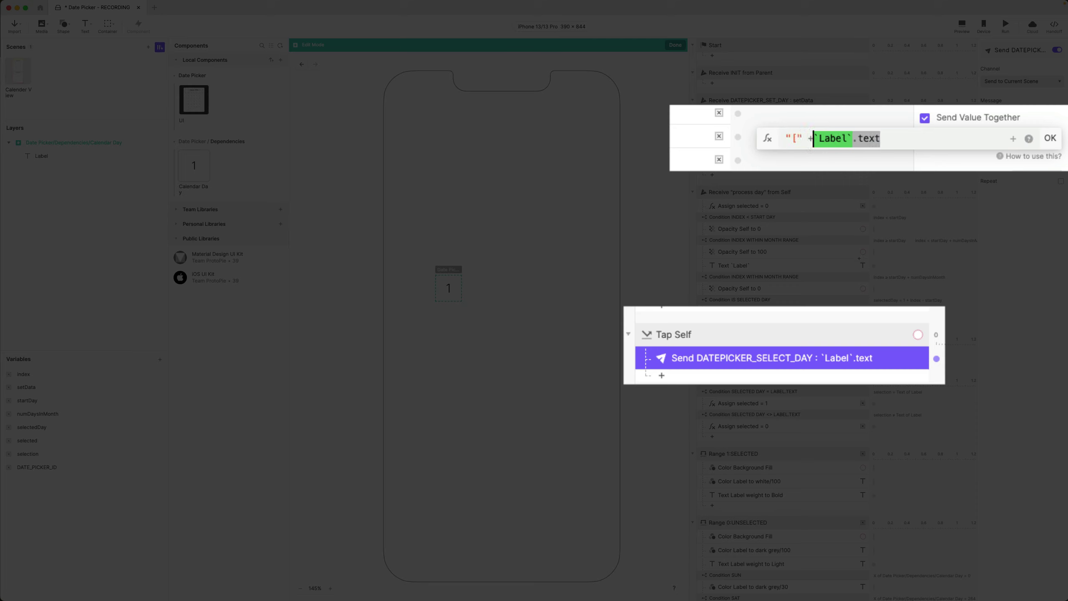
key(End)
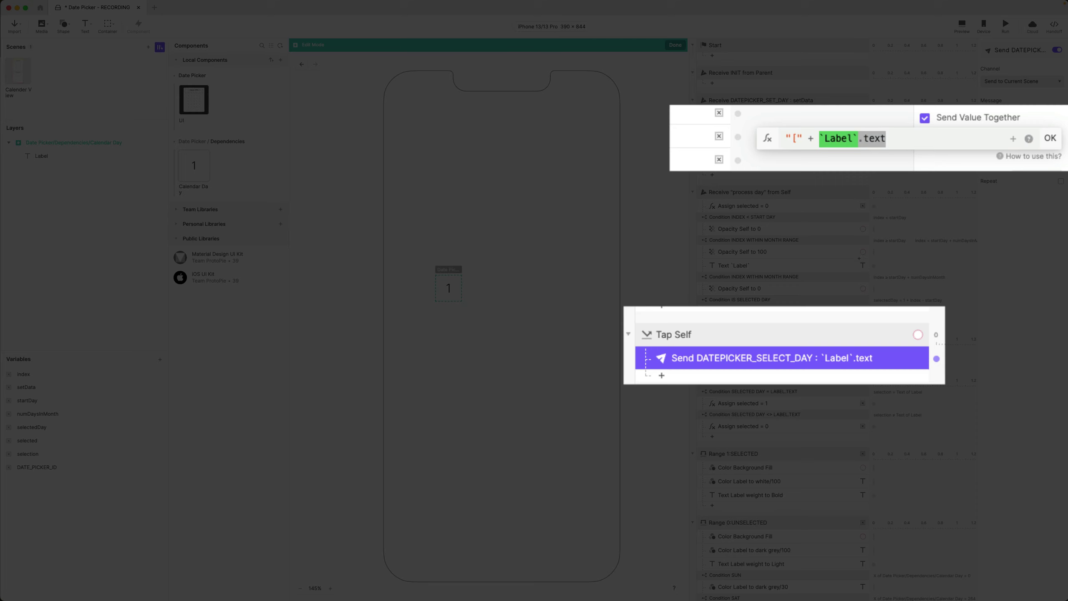
text(+"," + DAT)
key(Return)
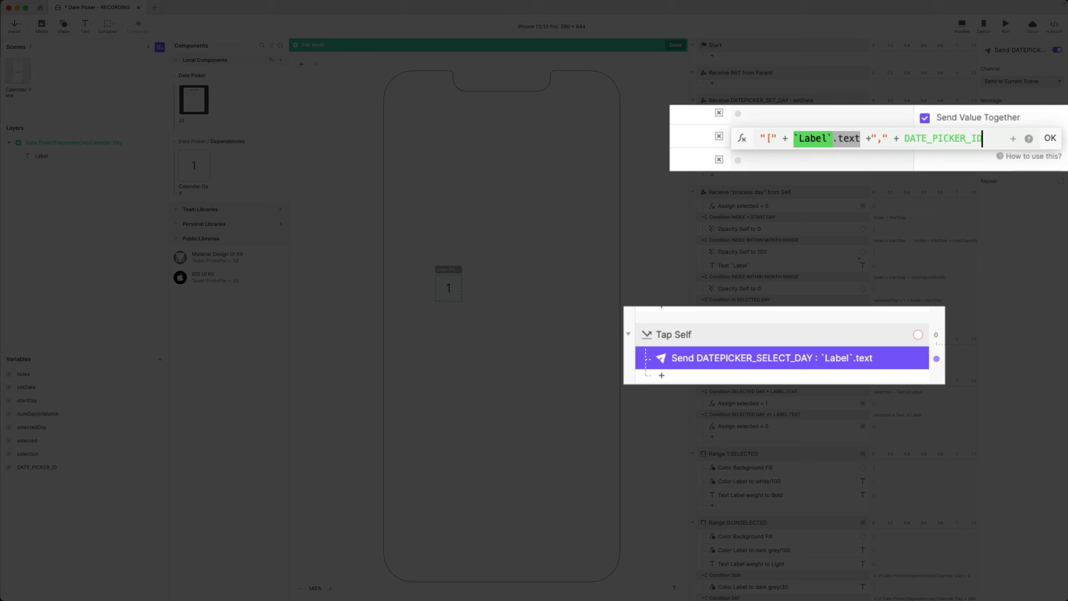
text(+)
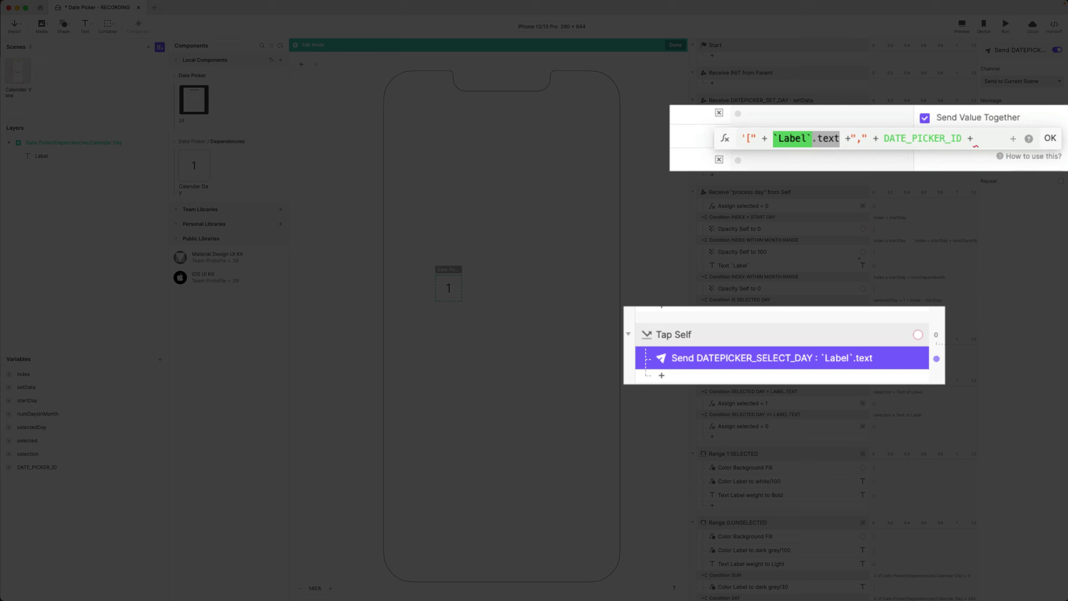
text( "]")
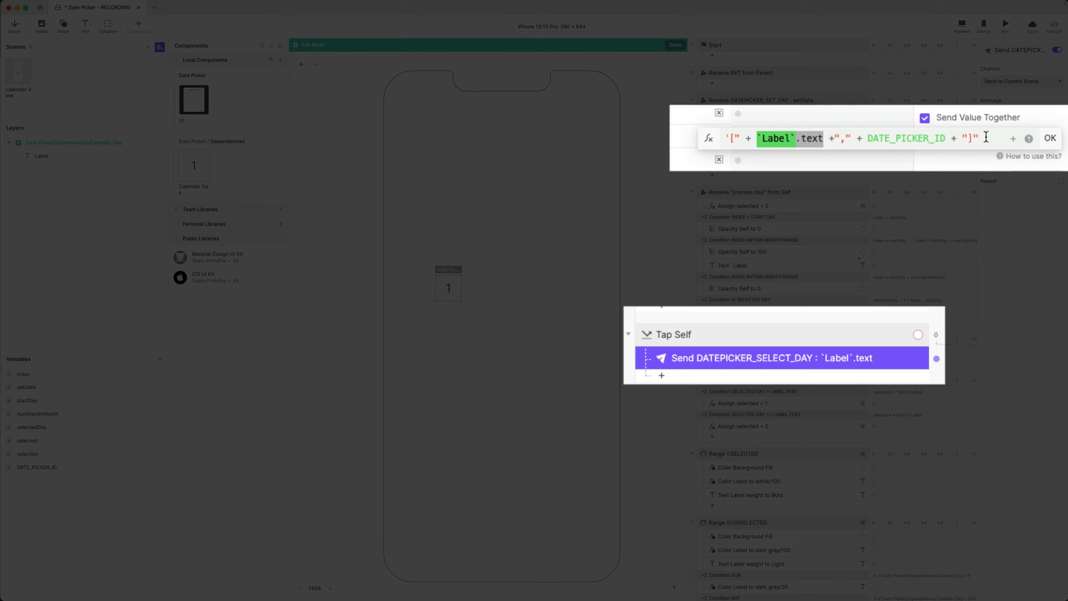
click(1051, 140)
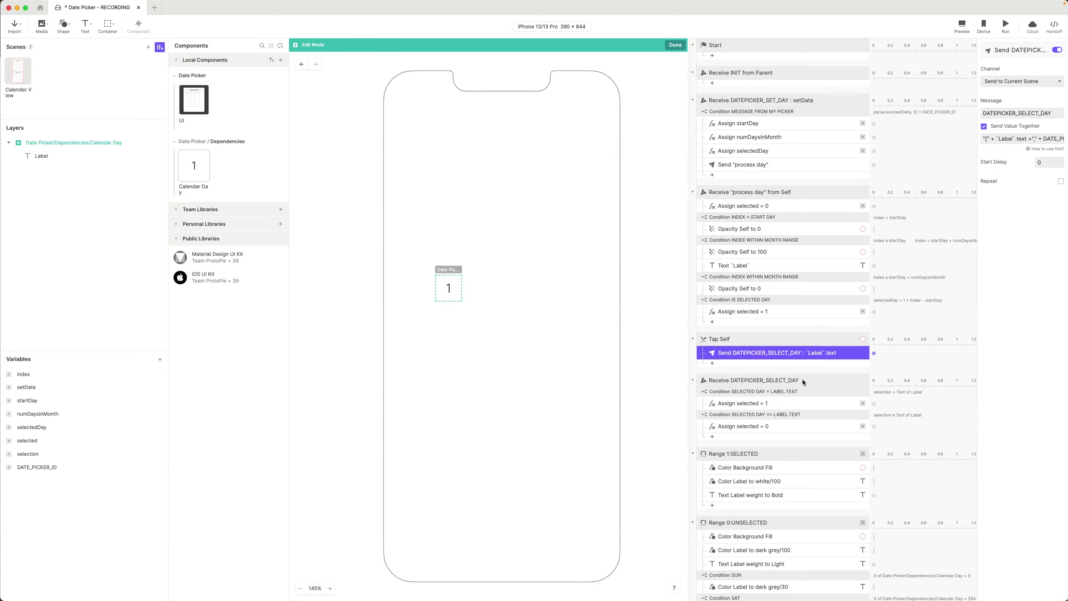
Check the DATEPICKER_SELECT_DAY receiver and its sent value, and change the selection variable's type to Text.
click(802, 380)
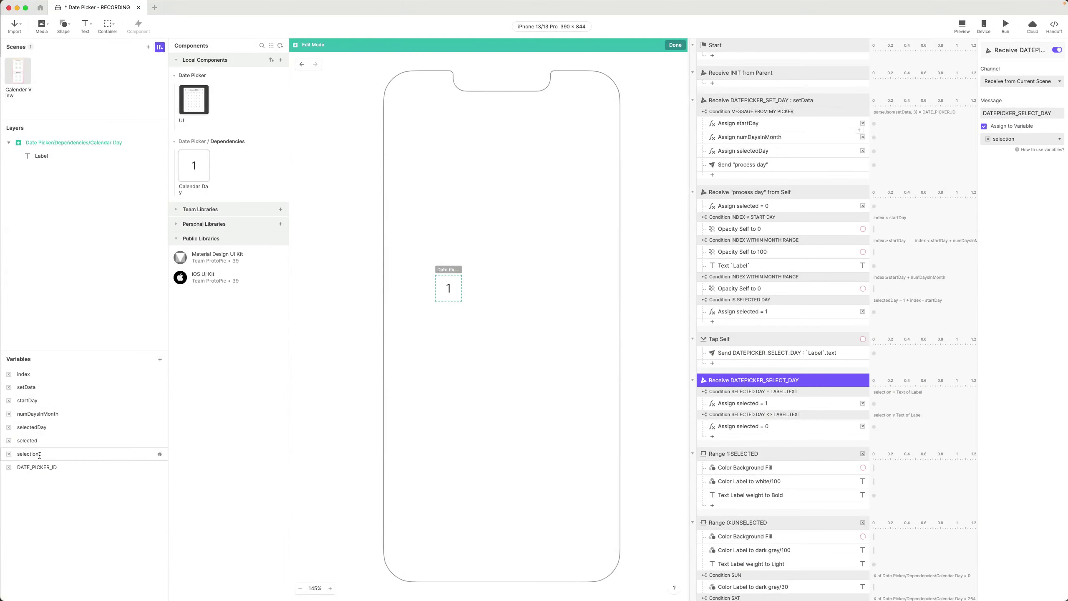
click(39, 455)
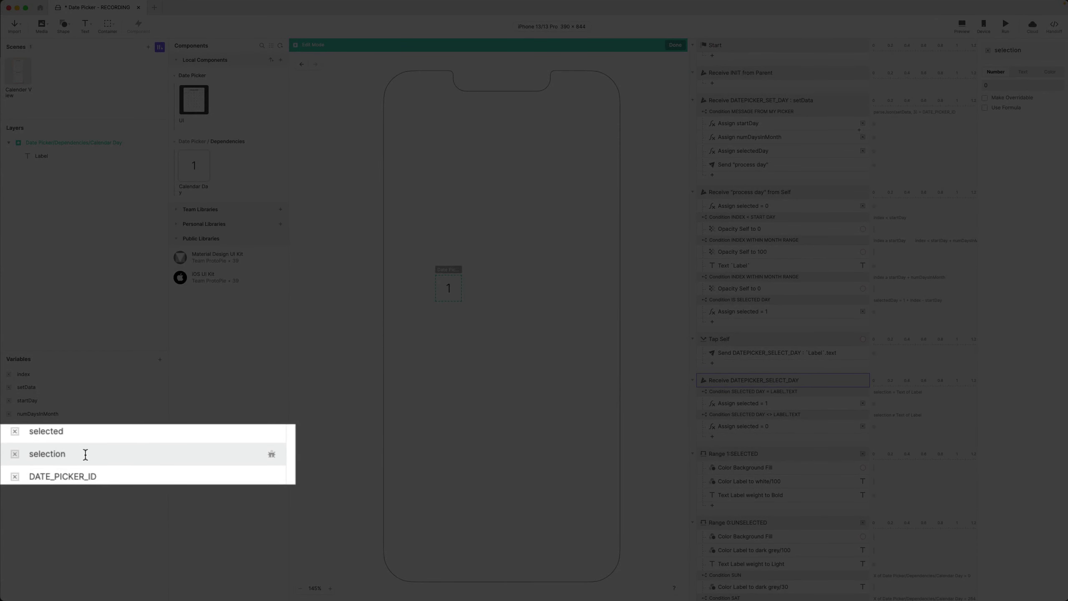
click(772, 352)
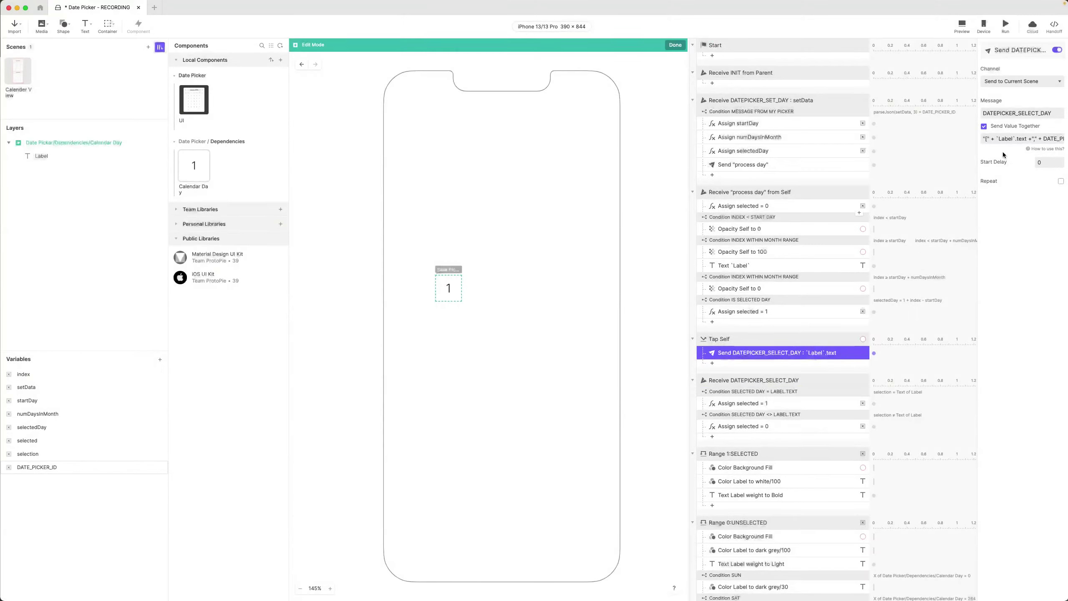
click(809, 380)
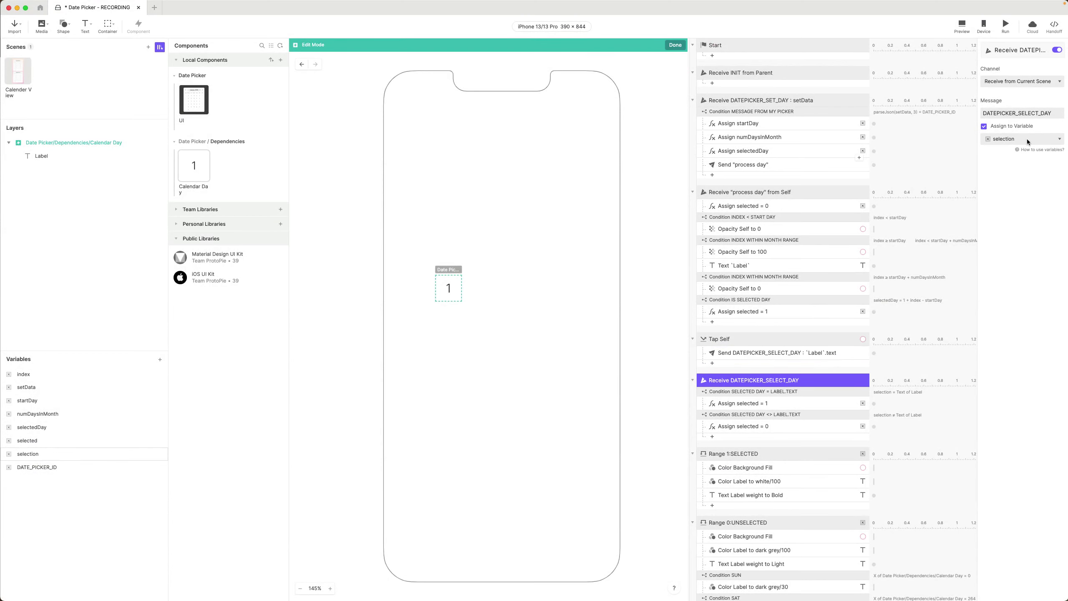
click(34, 452)
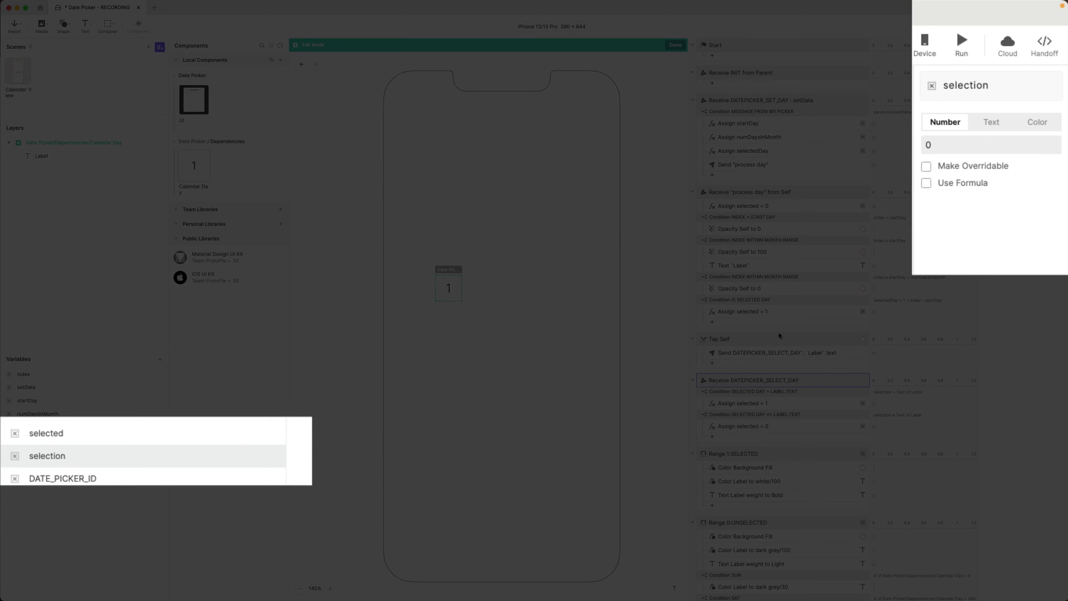
click(777, 353)
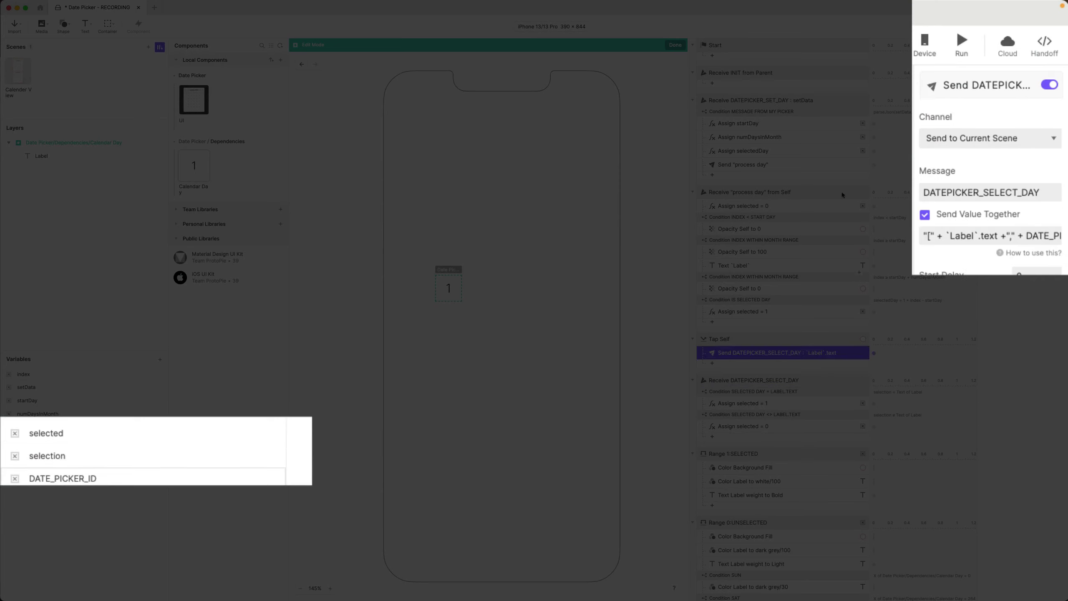
click(48, 455)
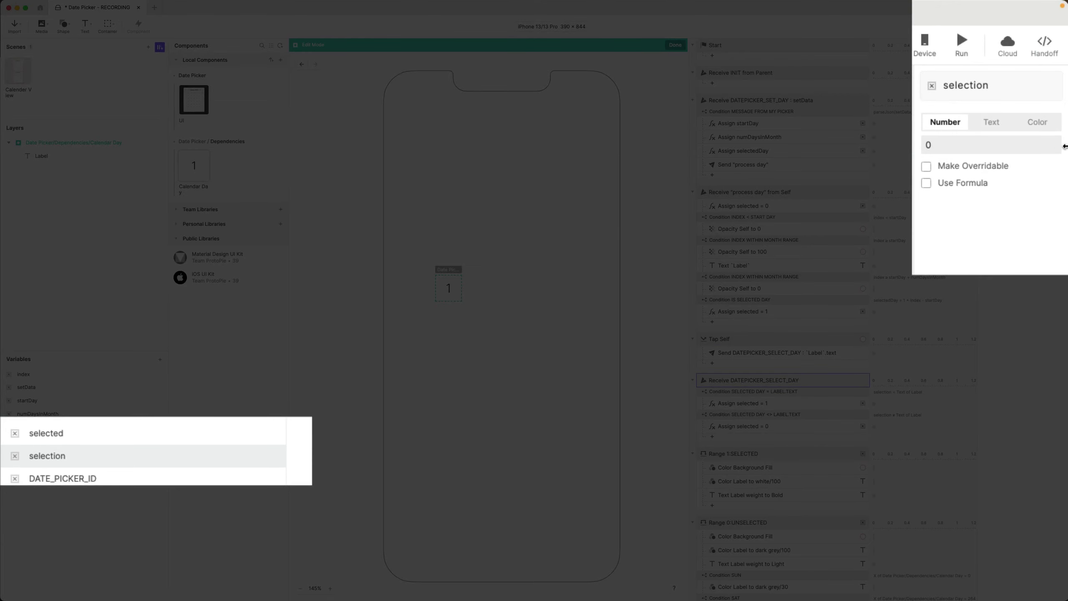
click(992, 123)
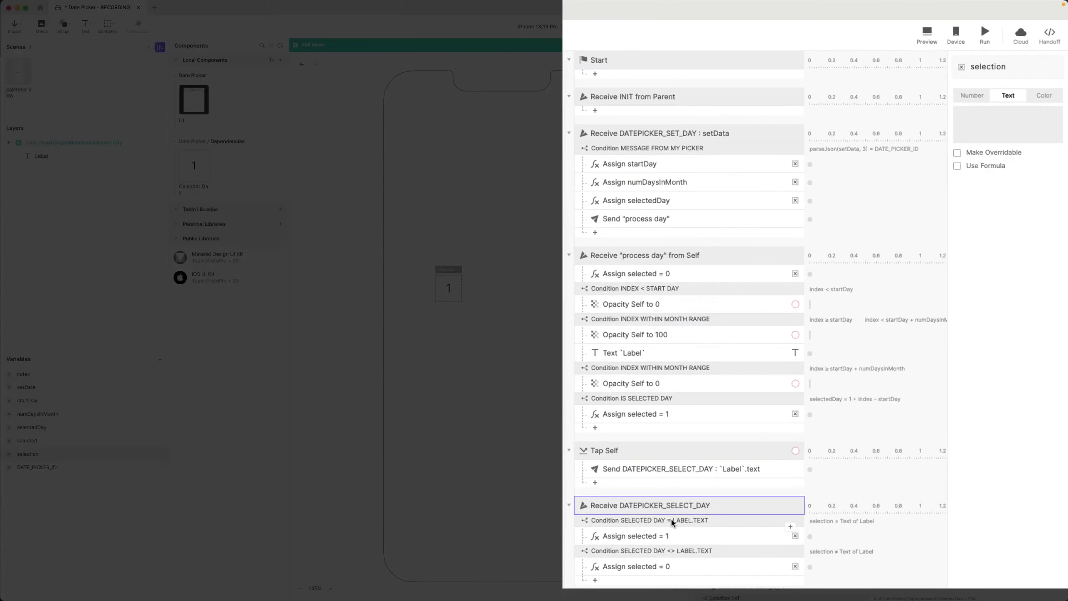
In the SELECTED DAY = LABEL.TEXT condition, replace the selection variable with the formula parseJson(selected, 0).
click(769, 393)
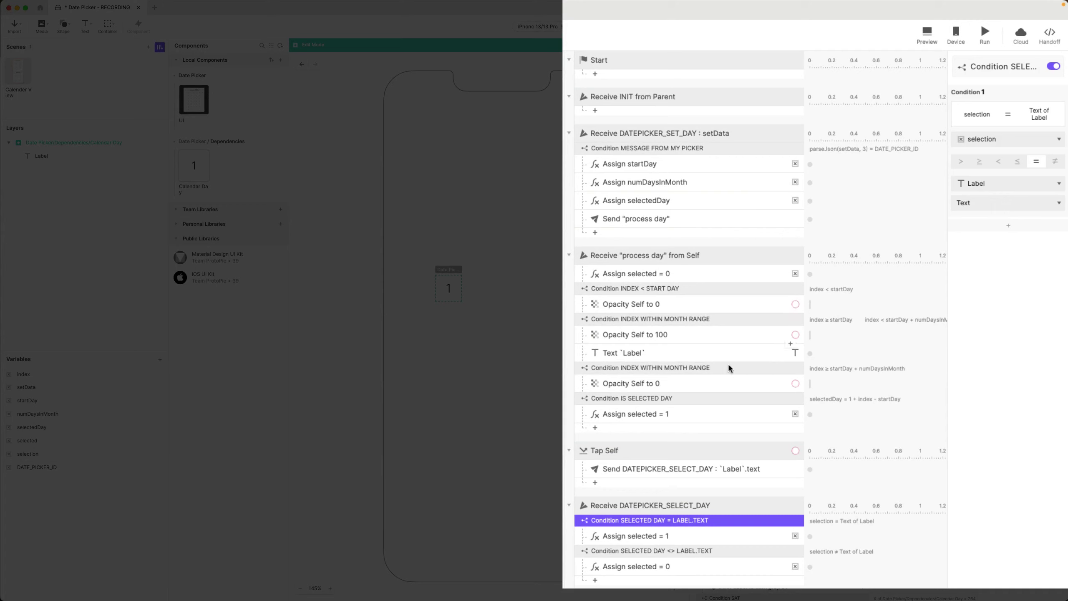
click(1000, 139)
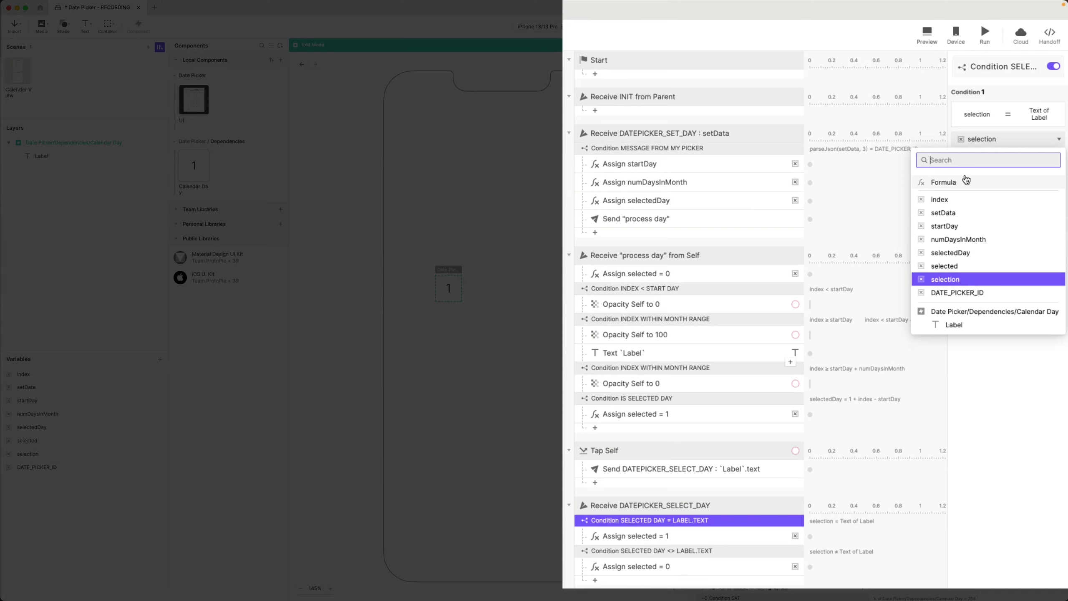
click(966, 181)
click(998, 156)
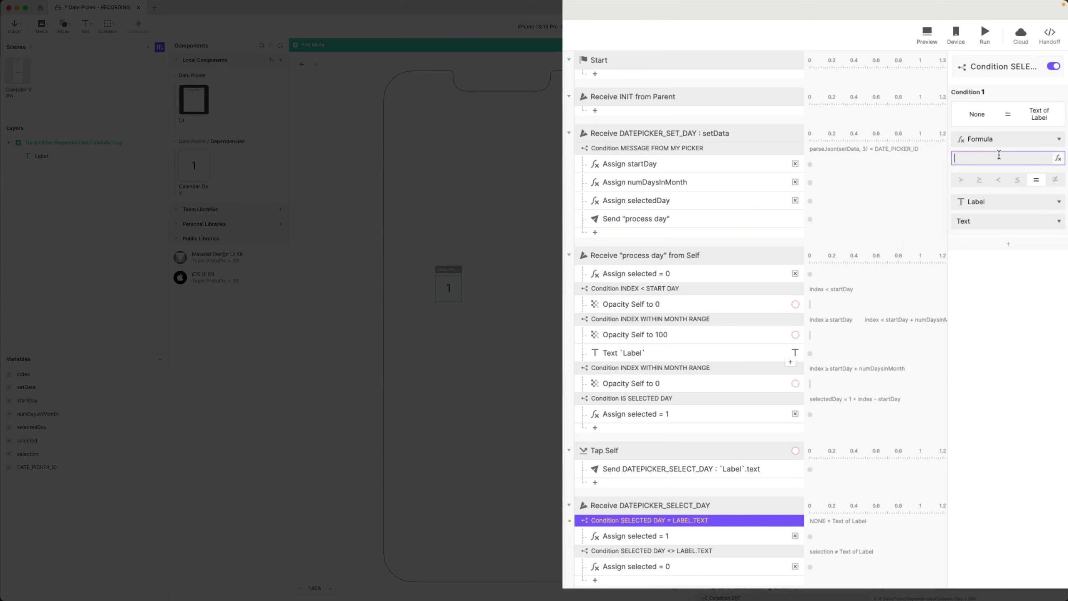
click(1056, 159)
text(p)
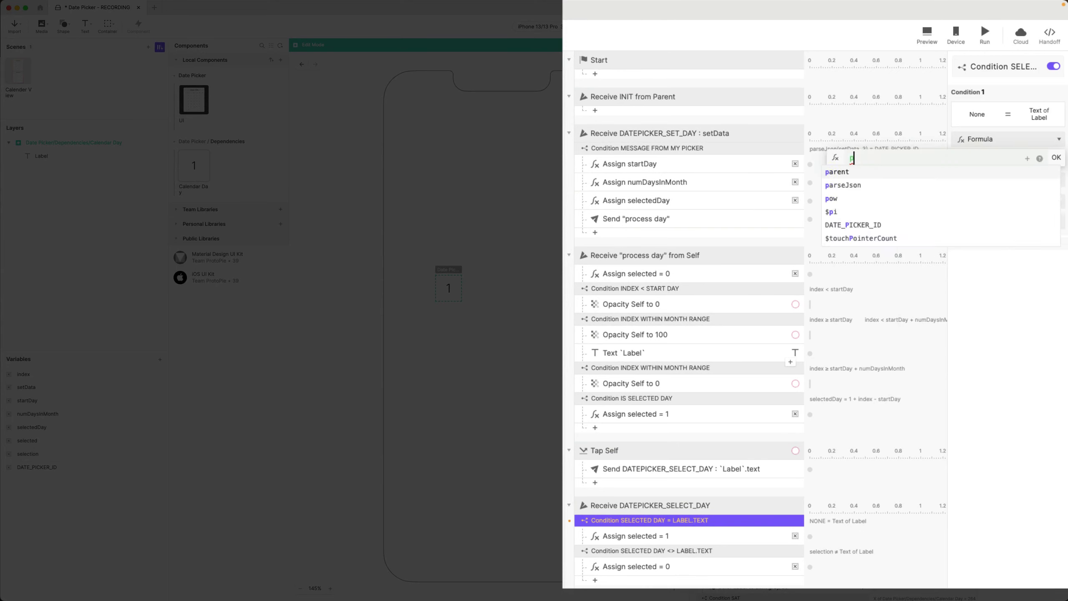
text(arse)
key(Return)
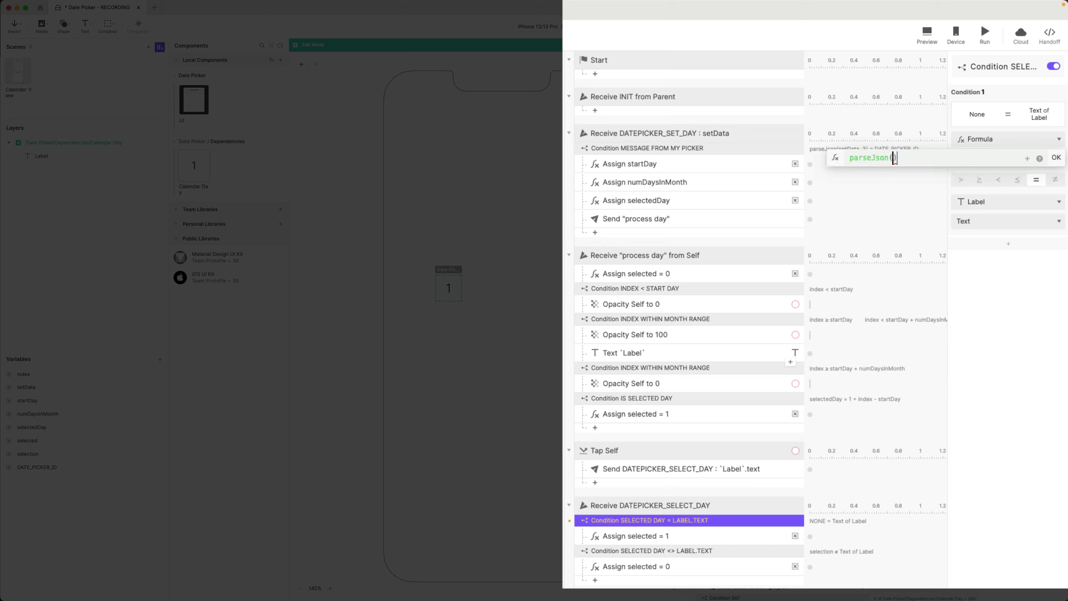
text(selec)
key(Return)
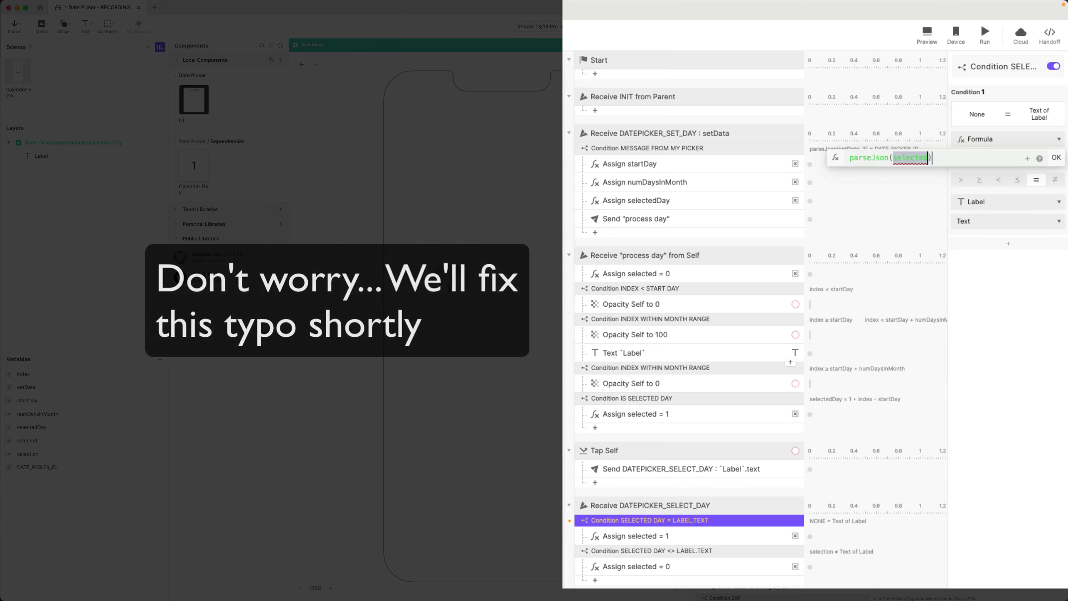
text(, 0)
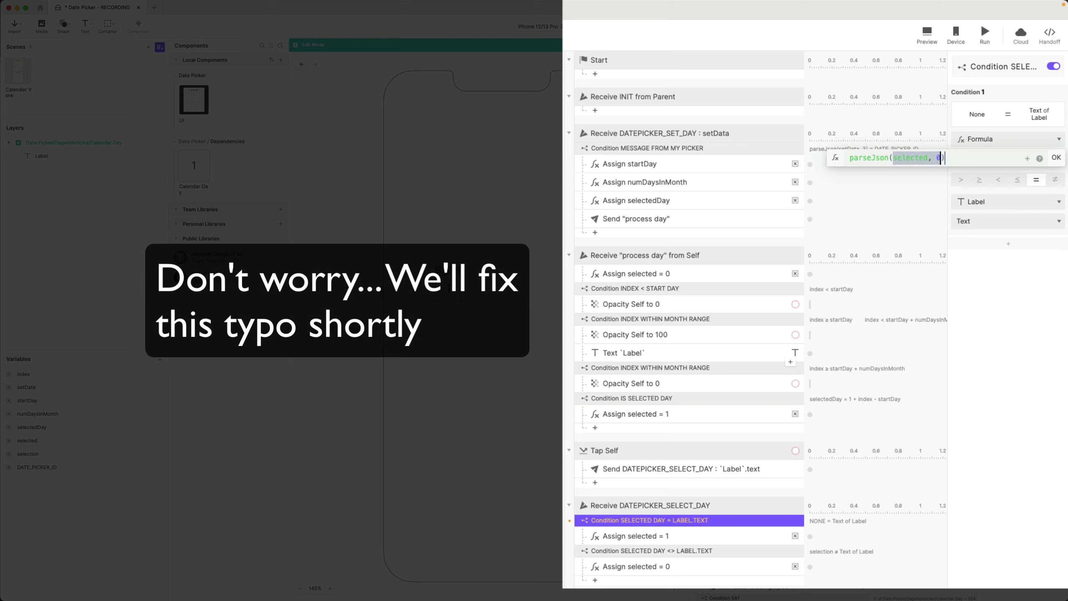
click(1058, 158)
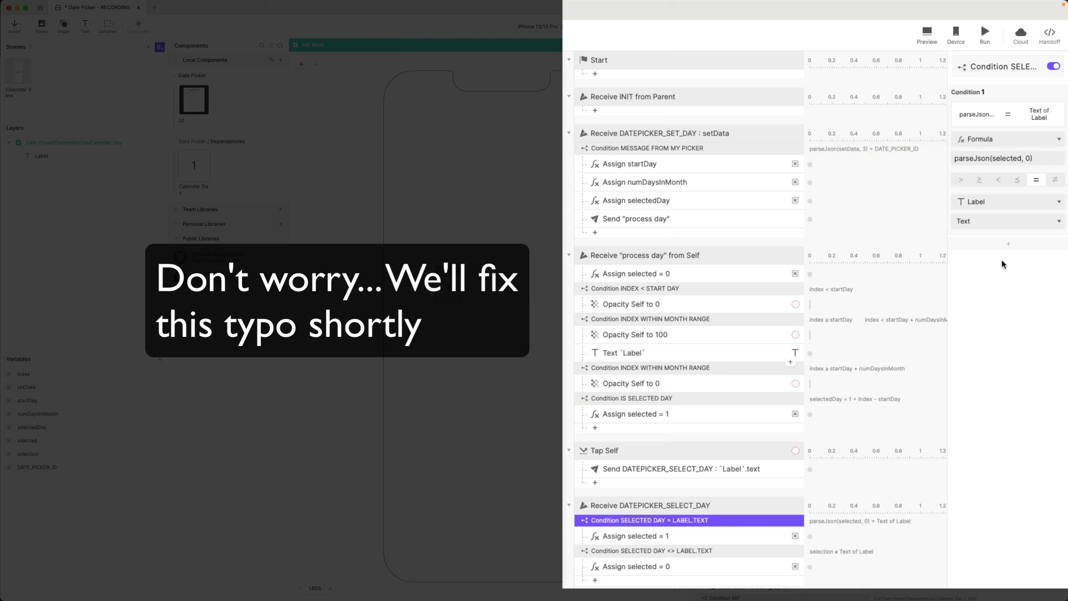
Add a second condition to SELECTED DAY = LABEL.TEXT requiring the formula parseJson(selected, 1) to equal DATE_PICKER_ID.
click(1004, 247)
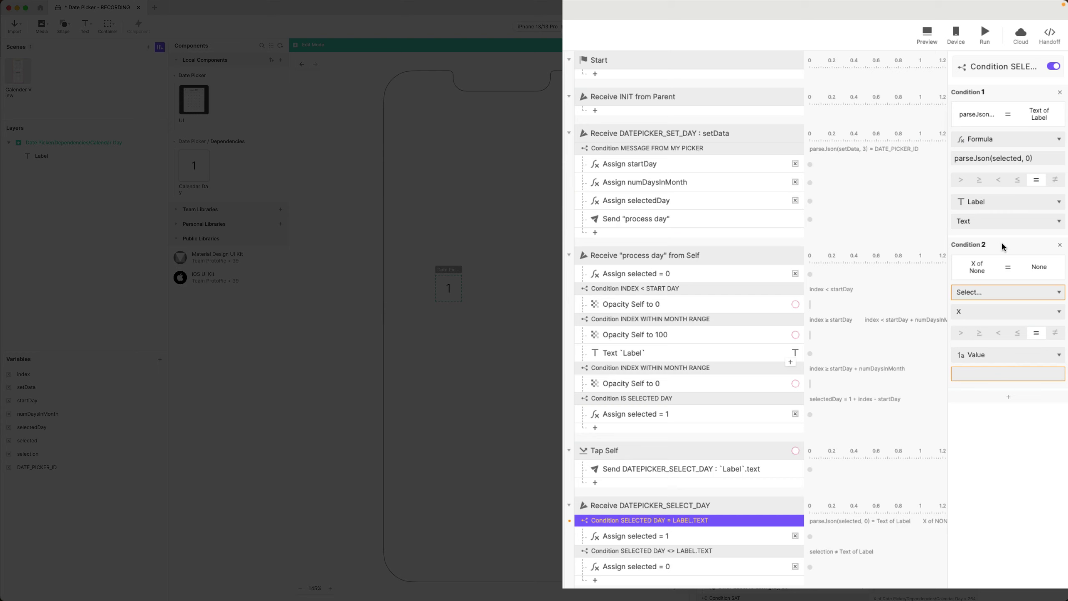
click(999, 292)
click(973, 335)
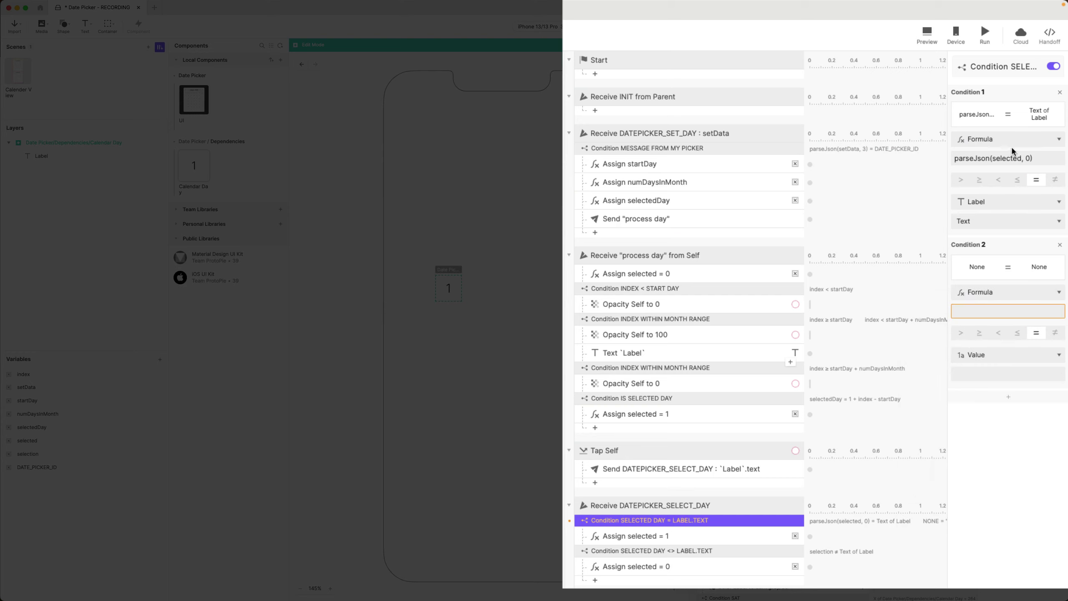
click(1046, 159)
key(ctrl+c)
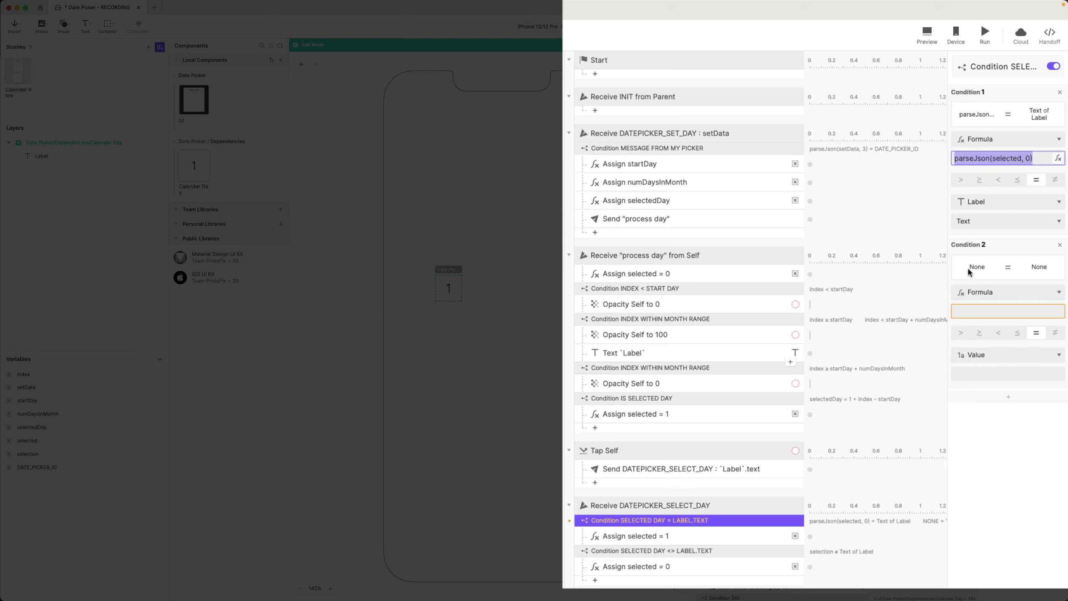
click(991, 311)
key(ctrl+v)
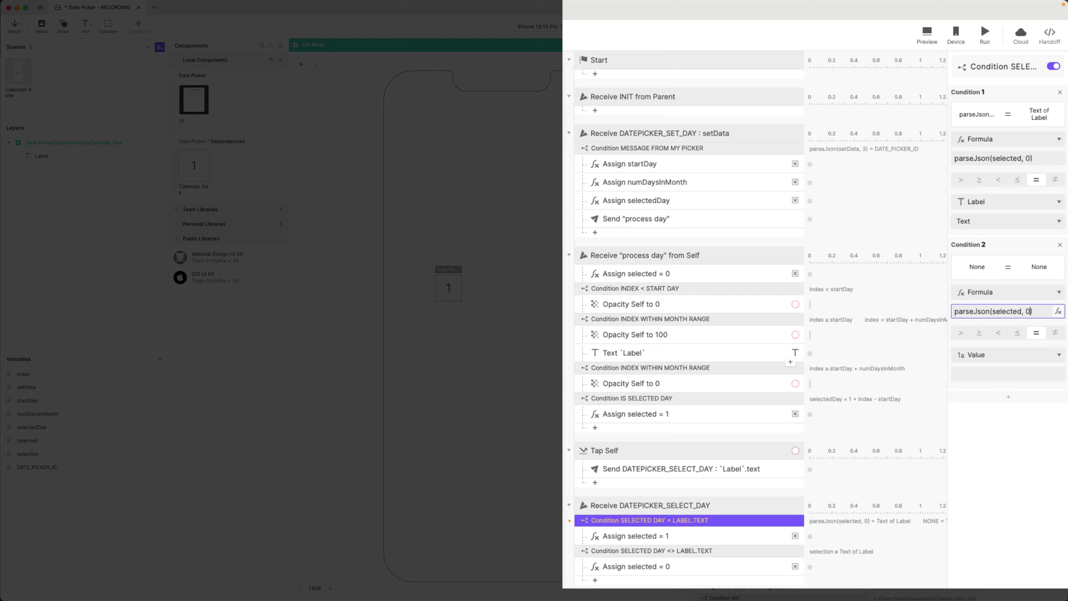
key(Return)
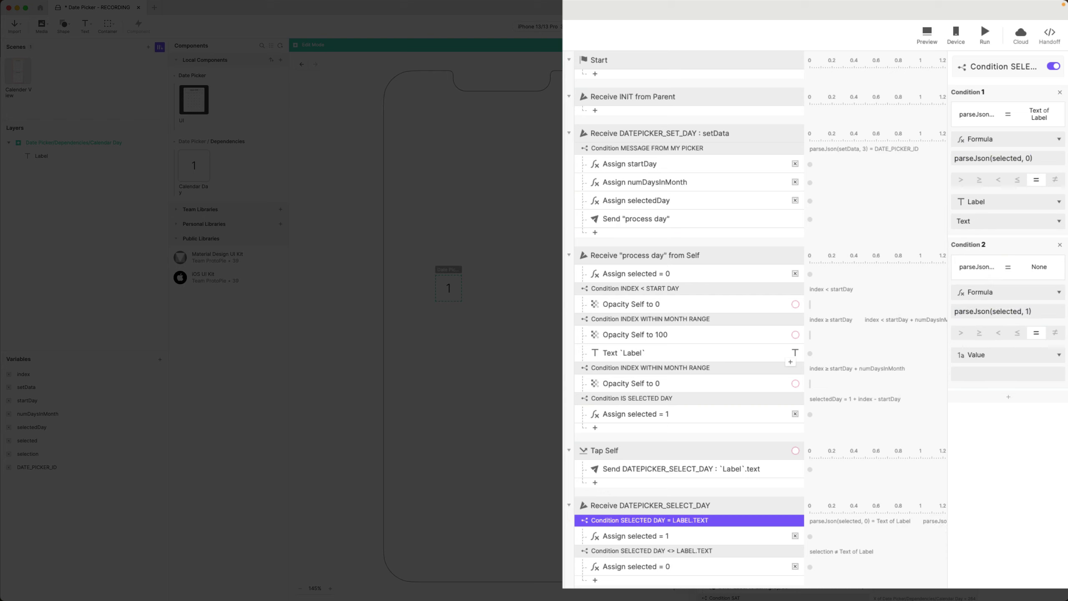
click(1007, 355)
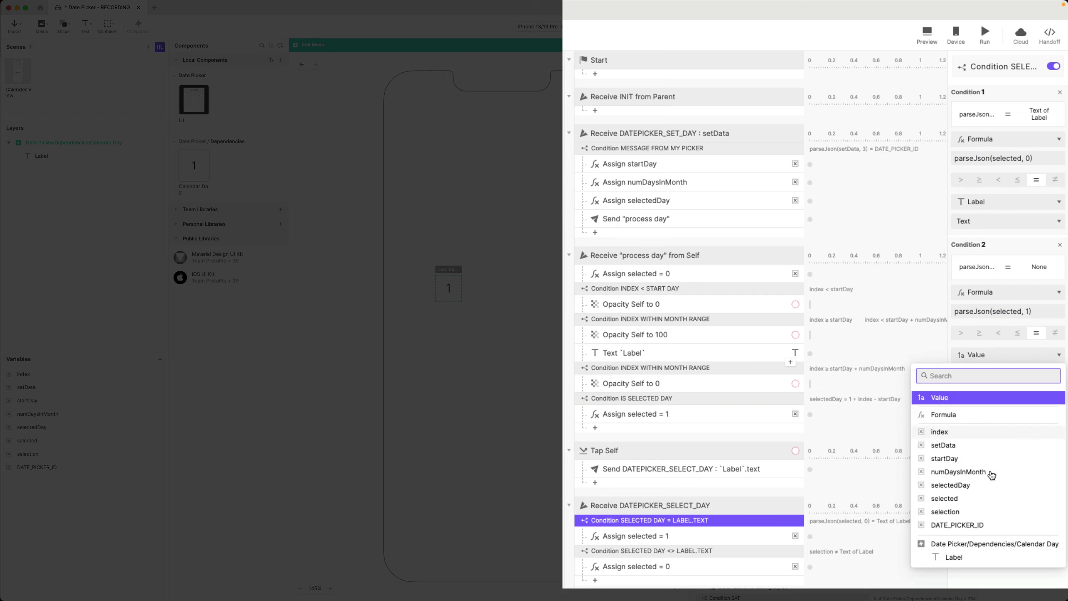
click(987, 525)
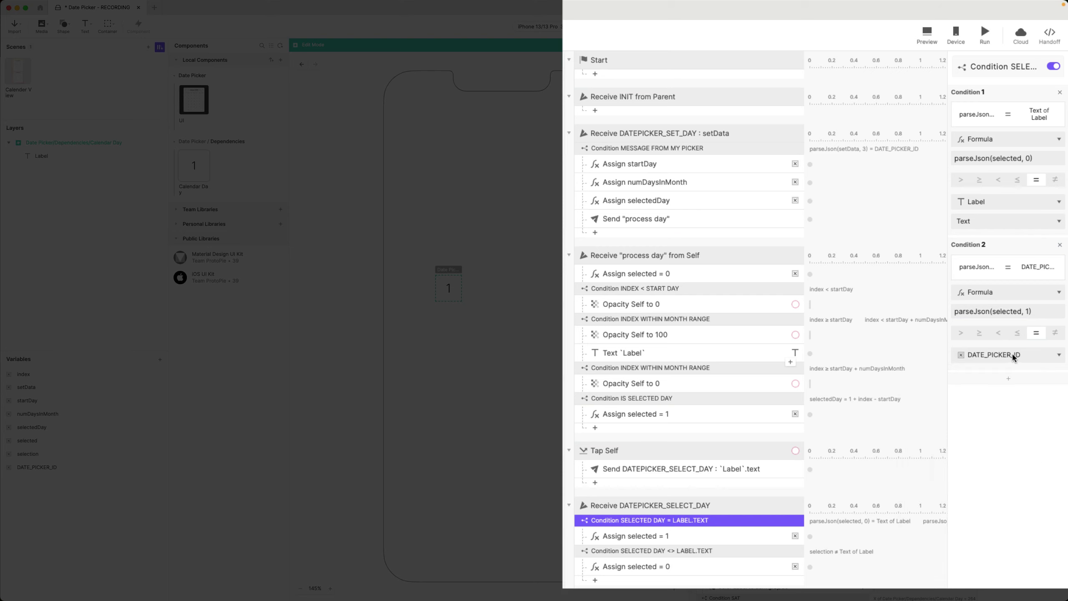
Delete the SELECTED DAY <> LABEL.TEXT condition with its assignment from the DATEPICKER_SELECT_DAY receiver.
click(656, 538)
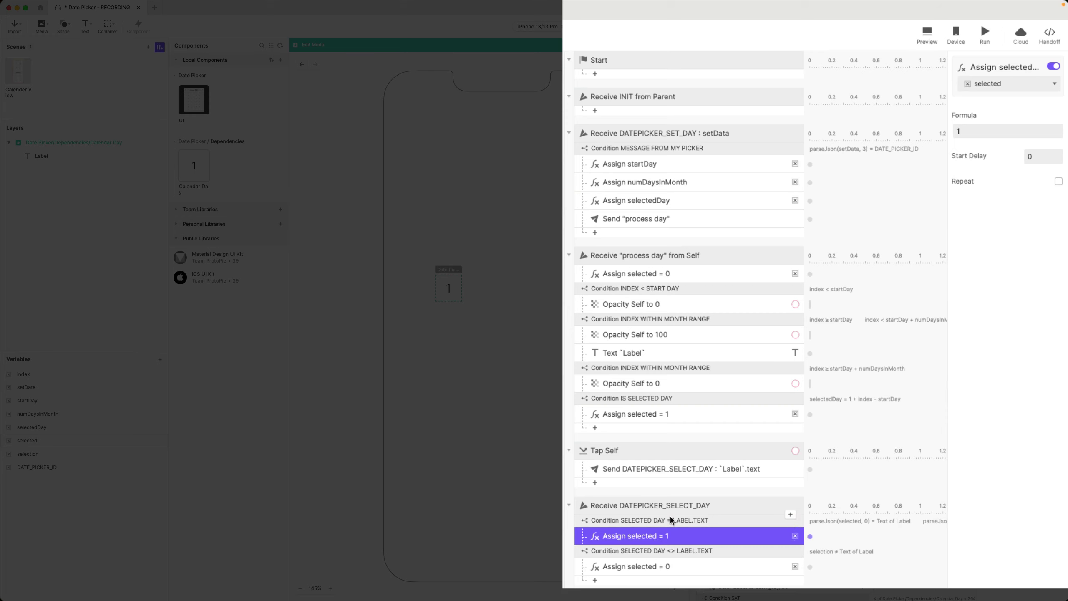
click(671, 520)
click(681, 538)
click(692, 551)
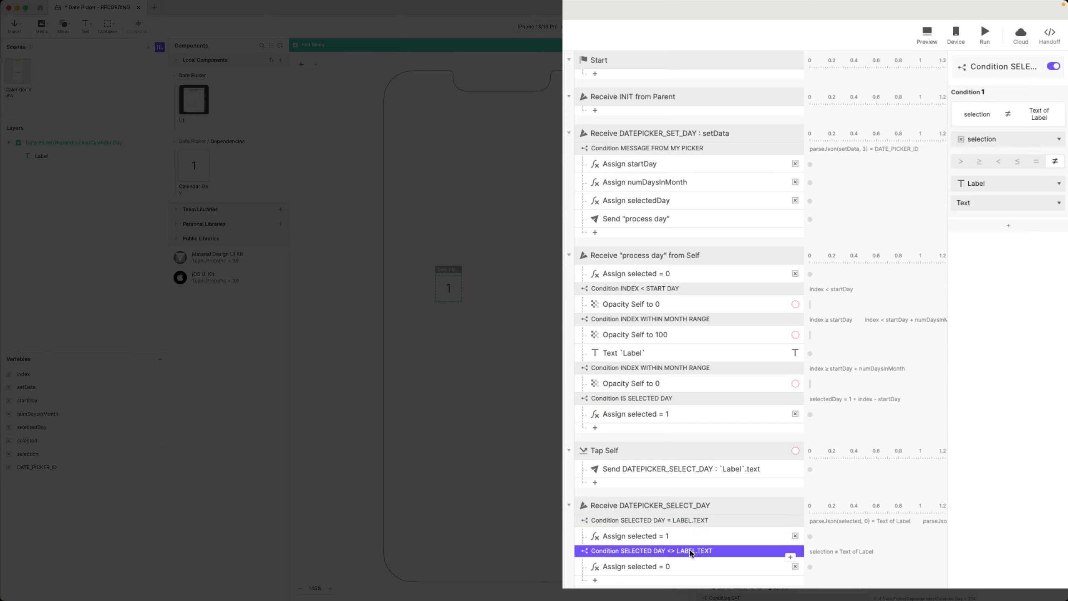
click(685, 566)
click(686, 555)
key(Delete)
Duplicate the SELECTED DAY = LABEL.TEXT condition and change the copy's first comparison, parseJson(selected, 0) against the Label text, to ≠.
click(687, 520)
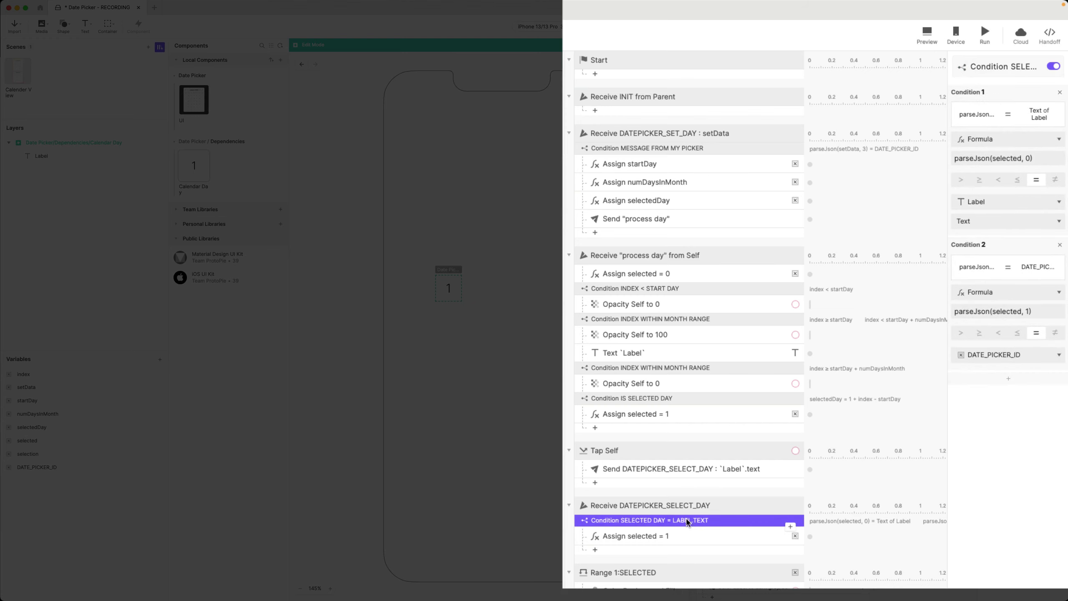
key(super+d)
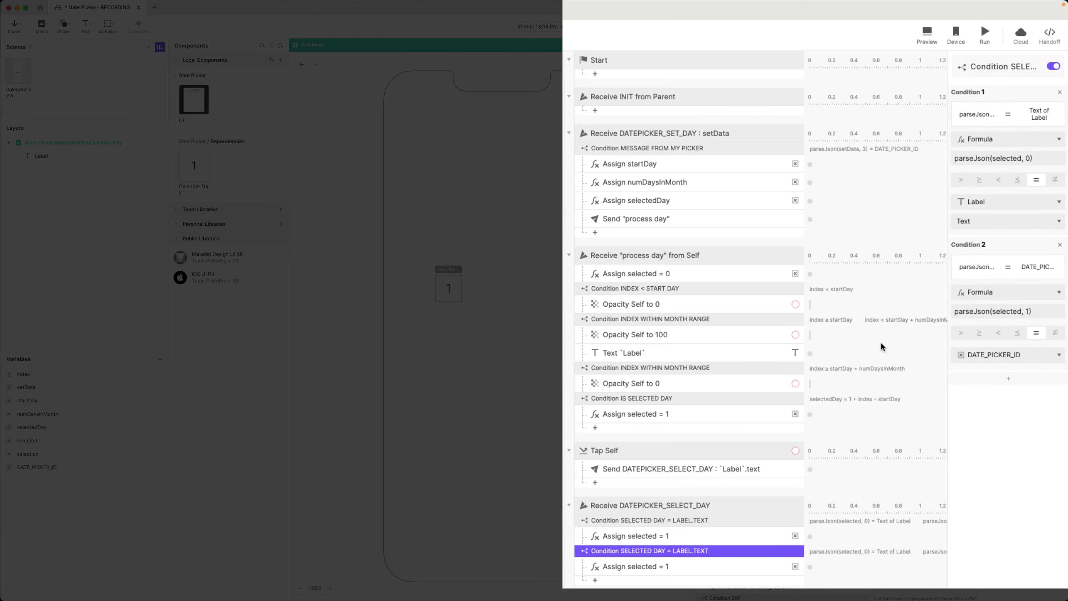
click(1054, 181)
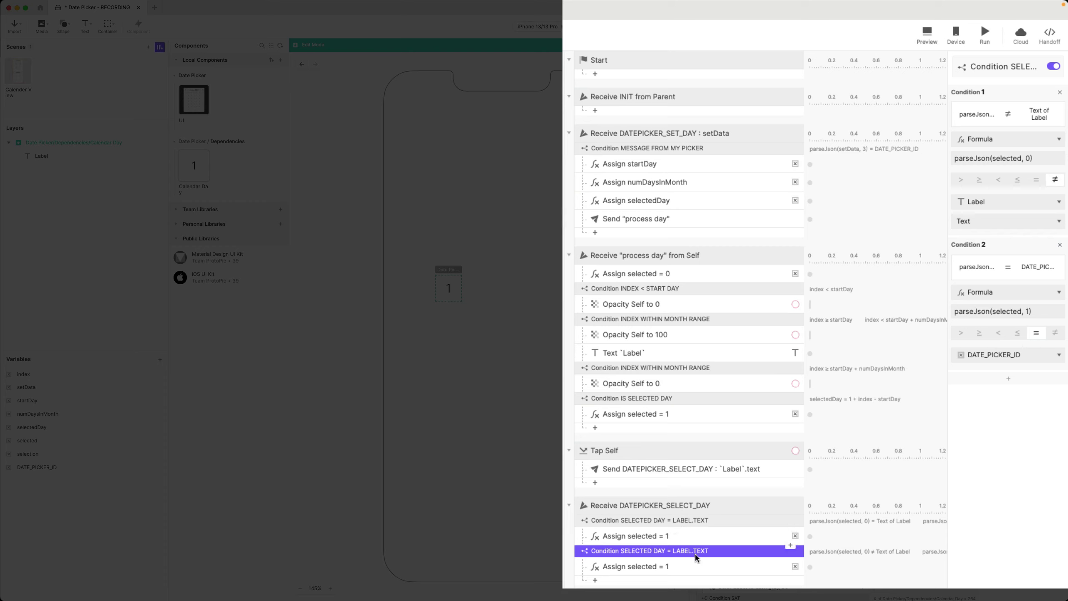
click(710, 520)
click(716, 551)
click(713, 536)
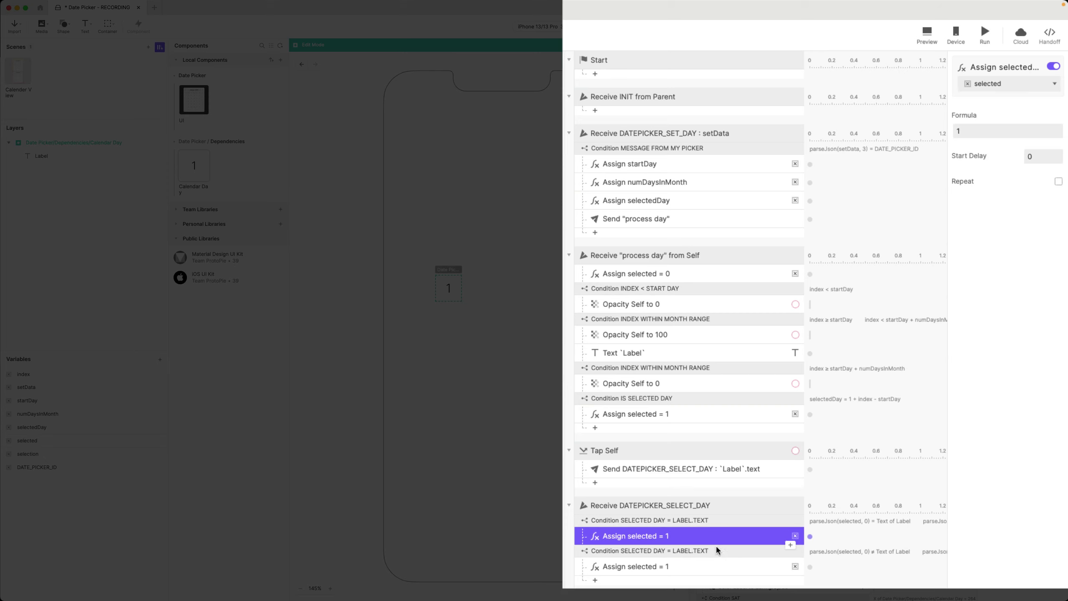
click(726, 552)
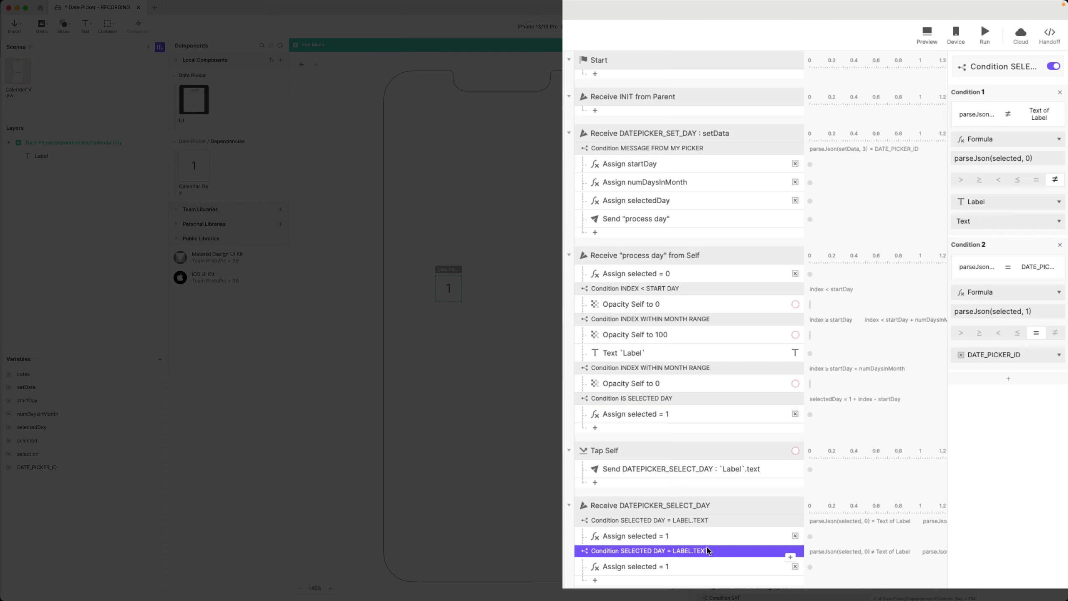
Set the assignment under the duplicated condition to formula 0 and rename it "Assign selected = 0".
click(679, 568)
click(984, 134)
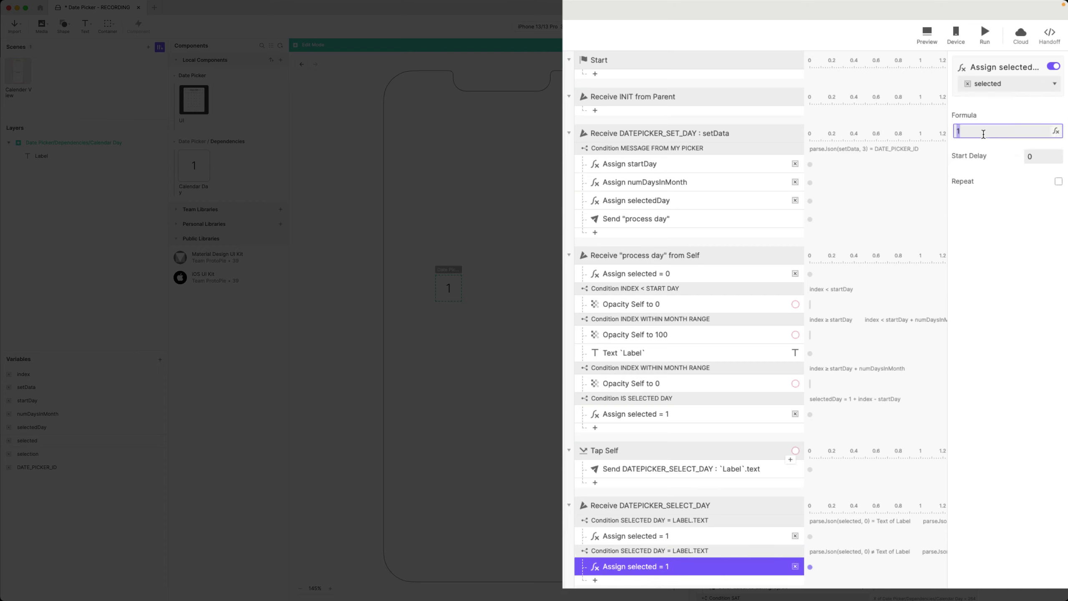
key(BackSpace)
text(0)
key(Return)
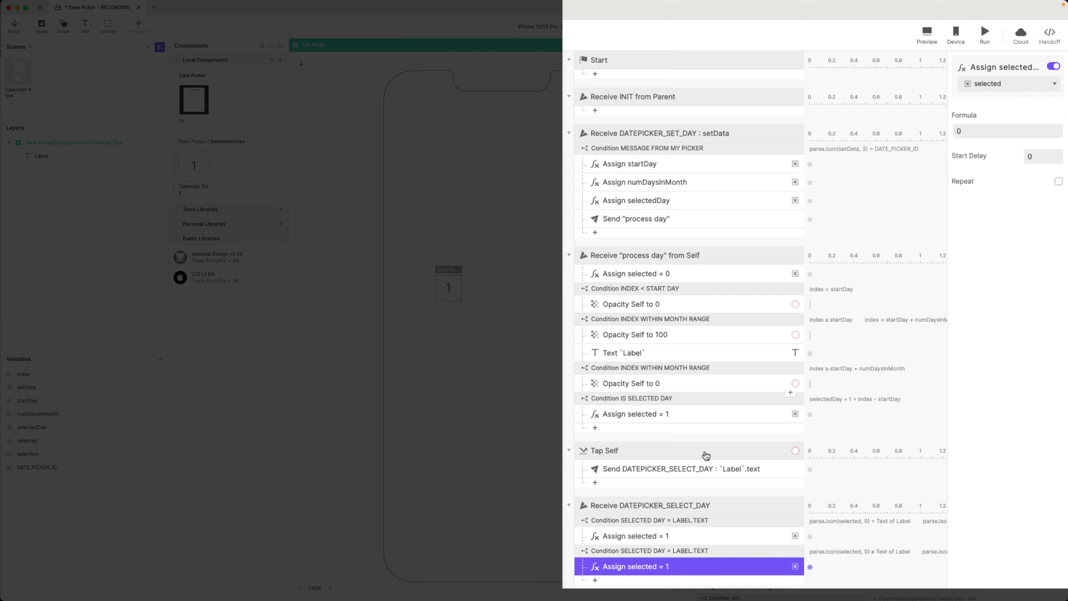
double_click(653, 568)
click(684, 567)
text(0)
key(Return)
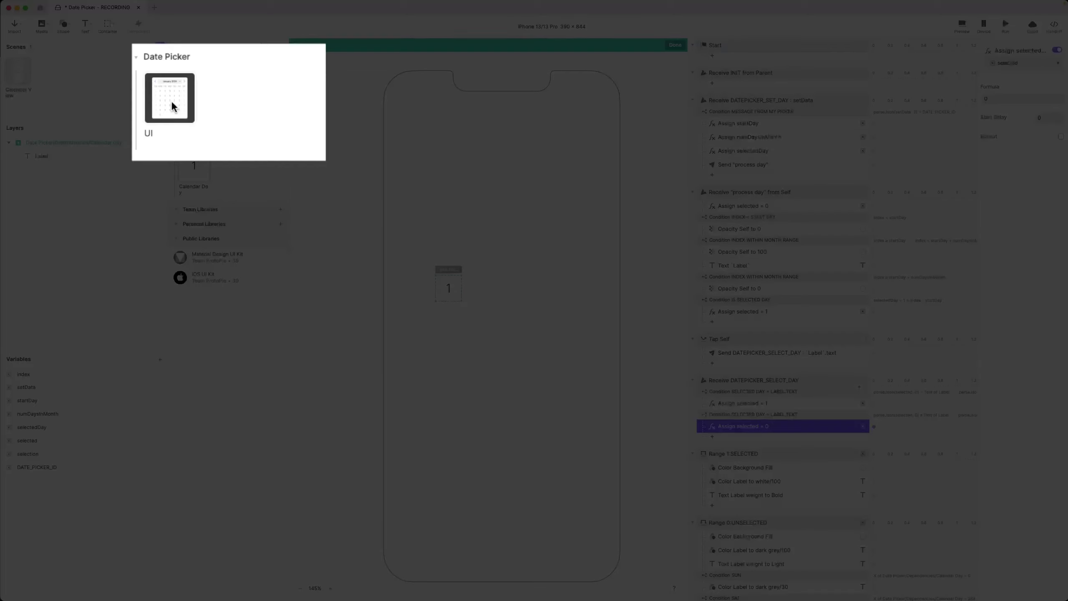
In the Date Picker UI component, create a variable named selection and set its type to Text.
double_click(209, 103)
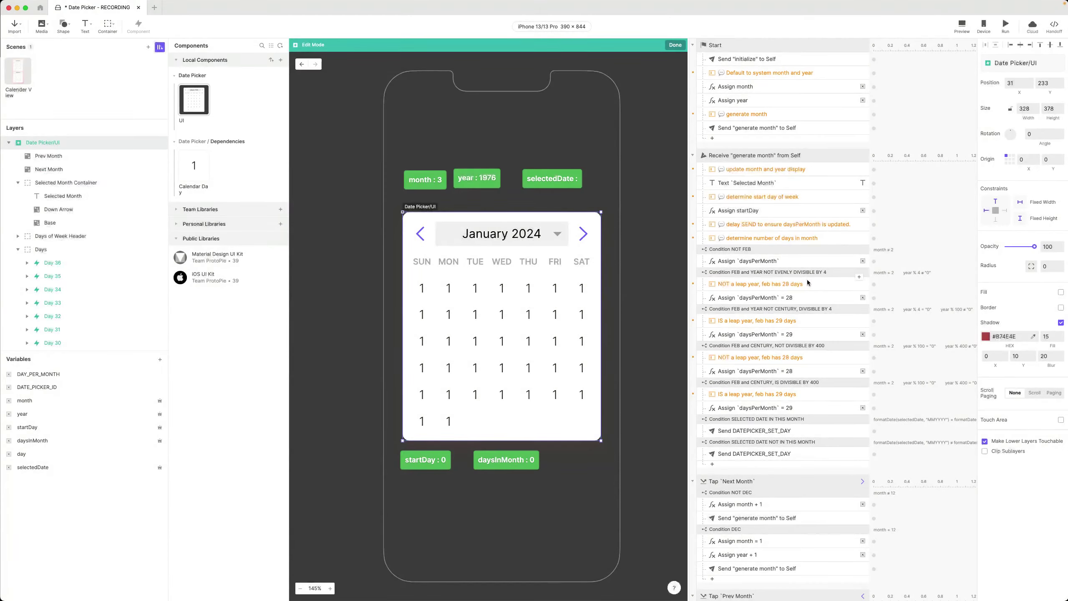
scroll(808, 280, down, 10)
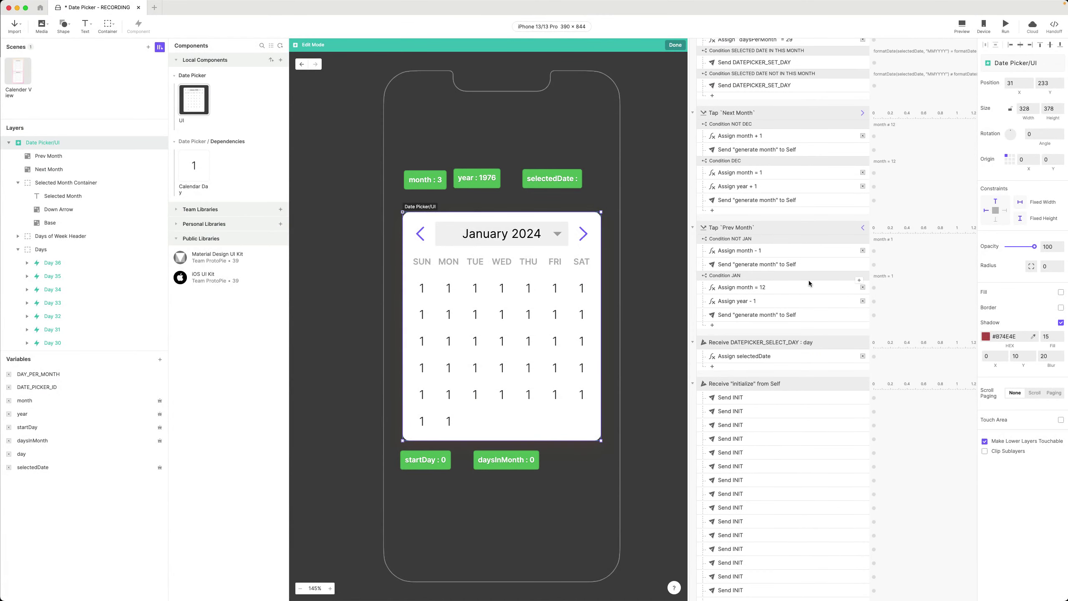
click(789, 328)
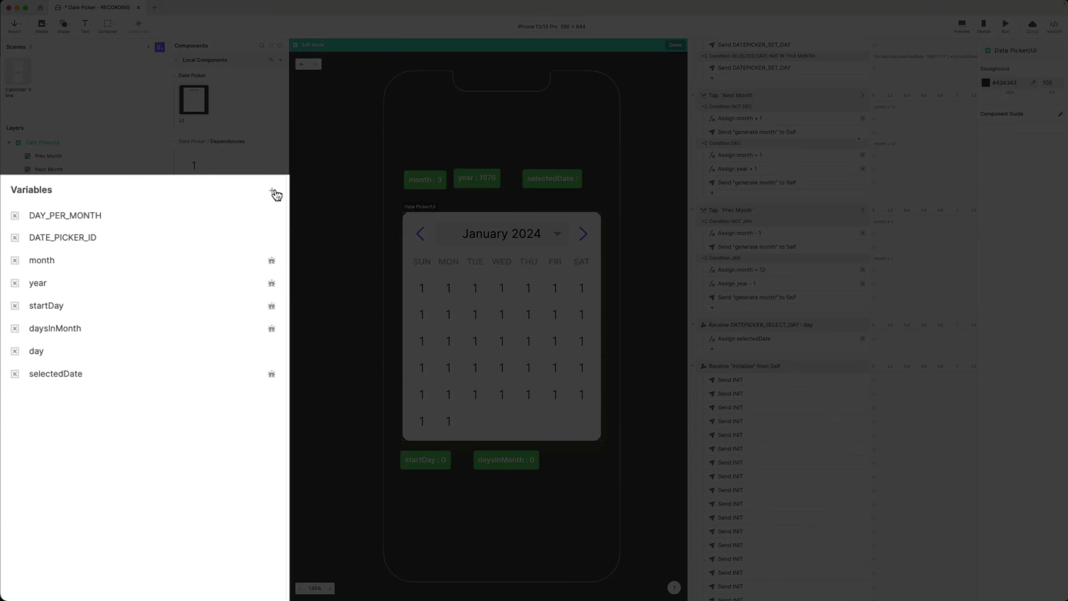
click(159, 359)
double_click(49, 398)
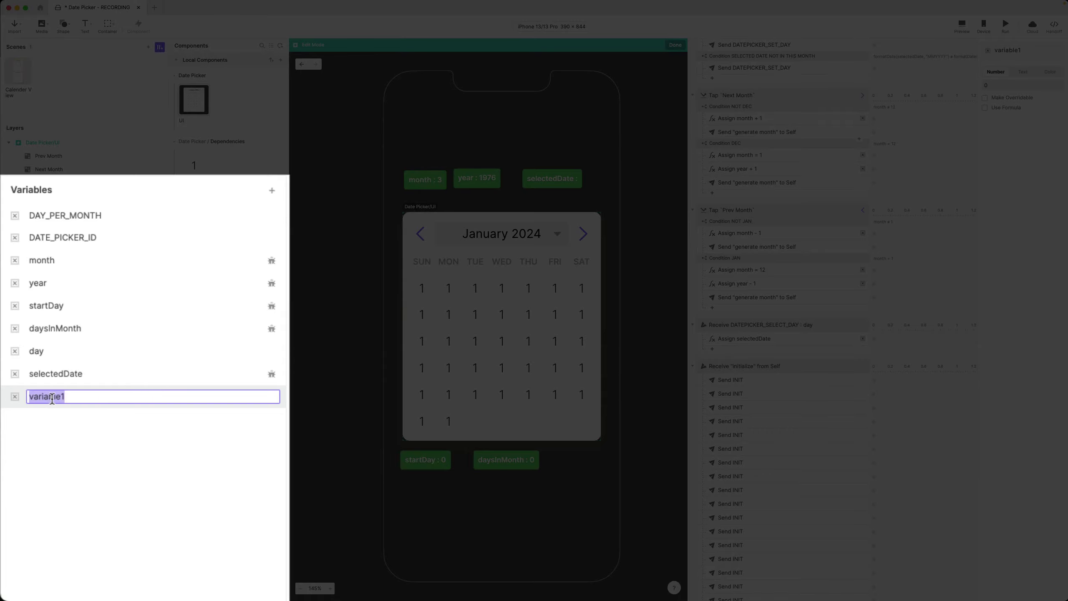
text(selec)
key(Return)
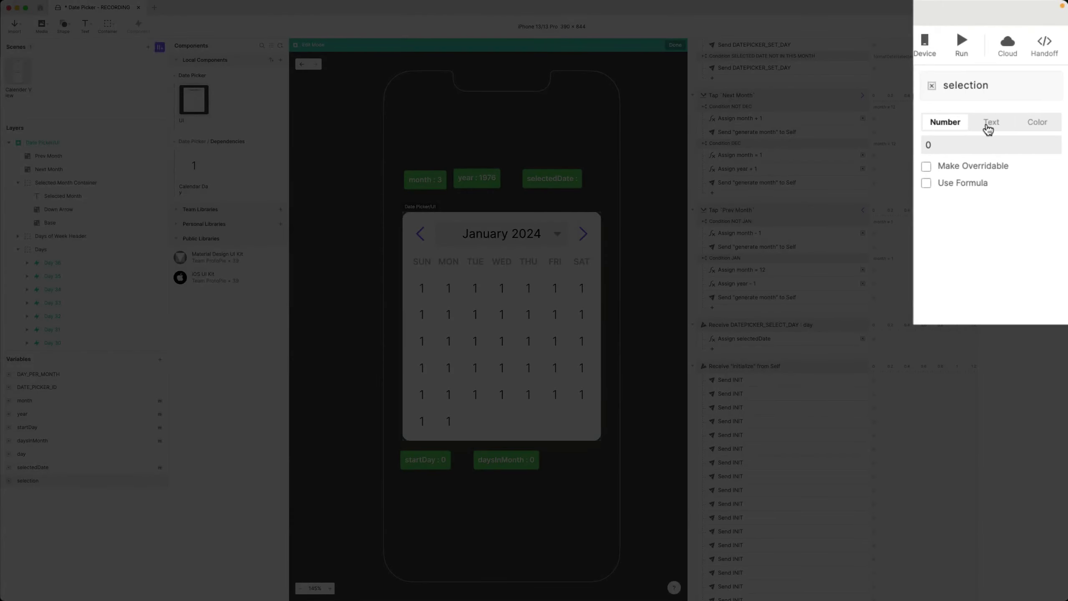
click(989, 126)
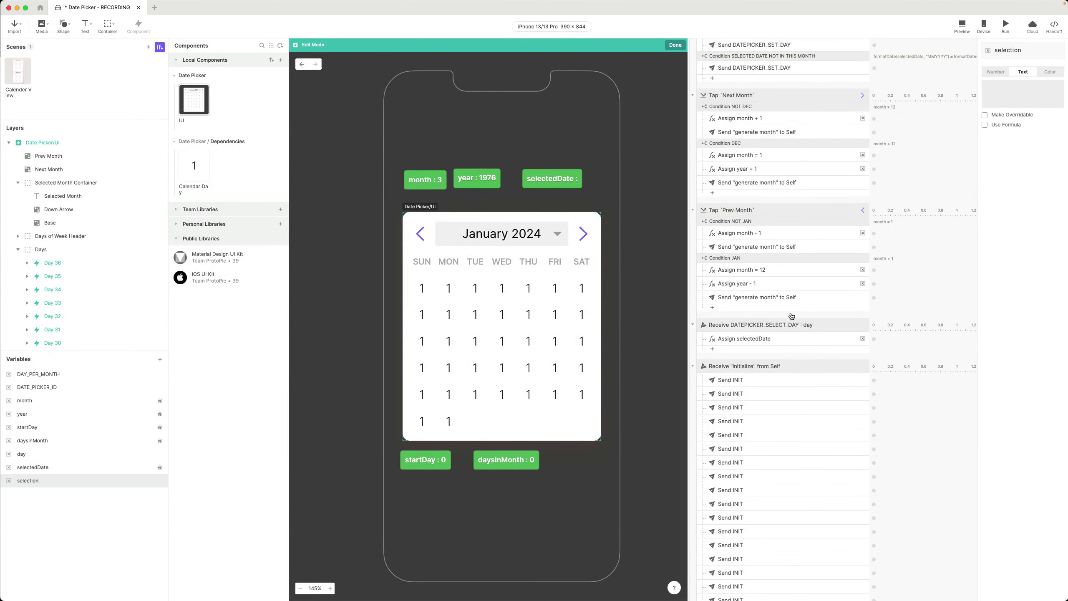
Assign the value received by the DATEPICKER_SELECT_DAY receiver to the selection variable.
click(795, 326)
click(1011, 139)
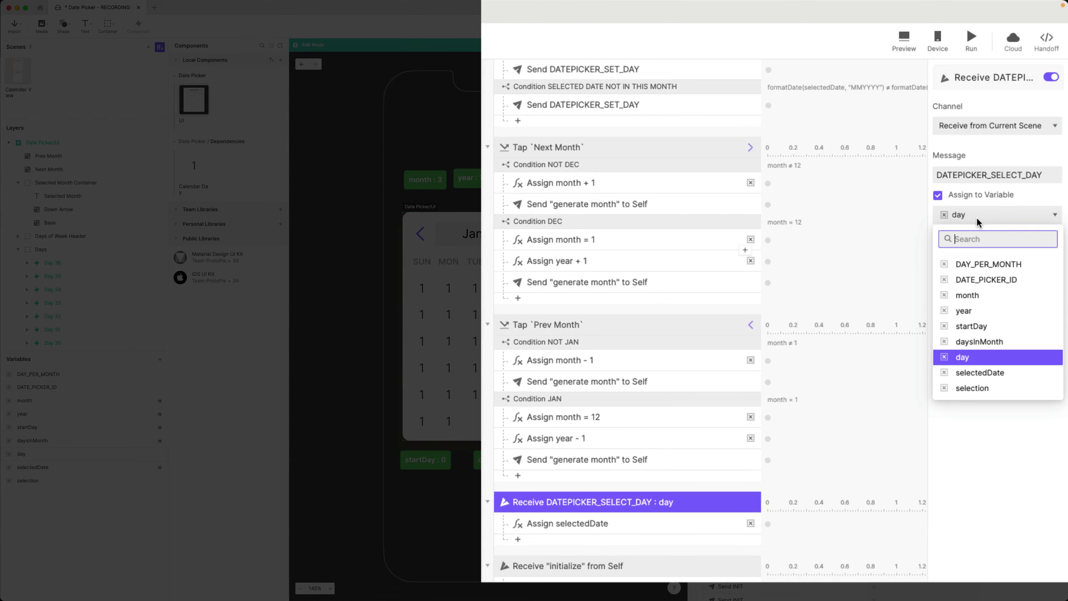
click(972, 388)
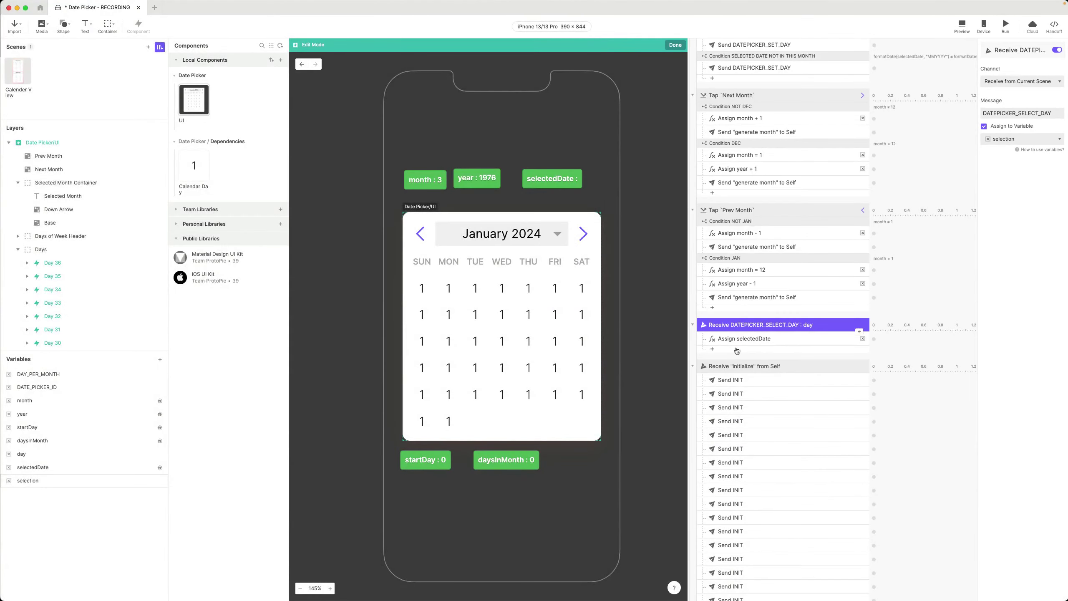
Add a condition to the DATEPICKER_SELECT_DAY receiver requiring the formula parseJson(selection, 1) to equal DATE_PICKER_ID.
click(647, 412)
click(779, 547)
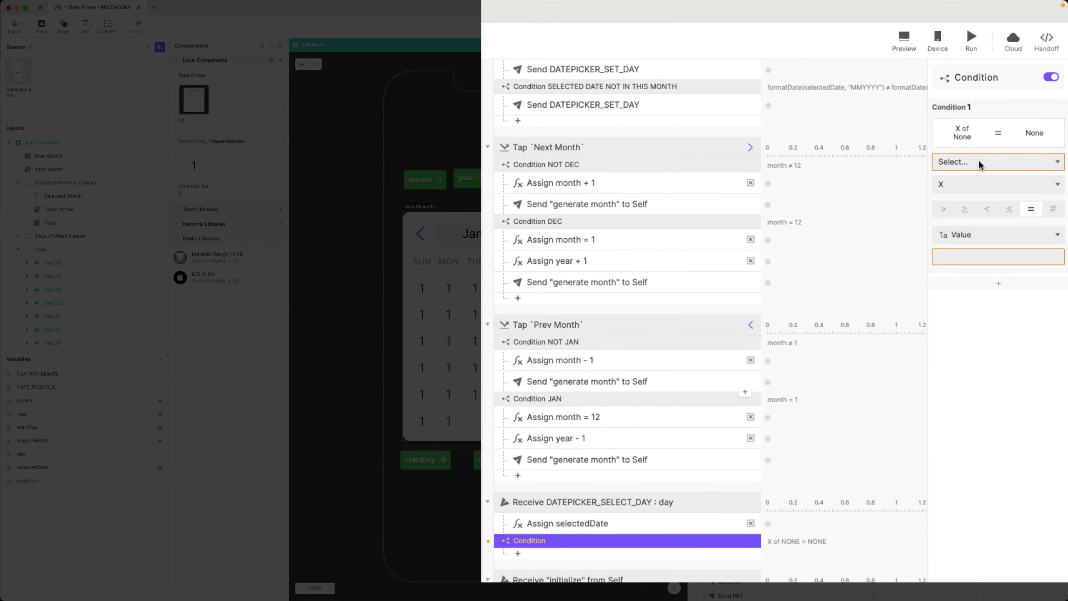
click(978, 162)
click(967, 210)
click(974, 191)
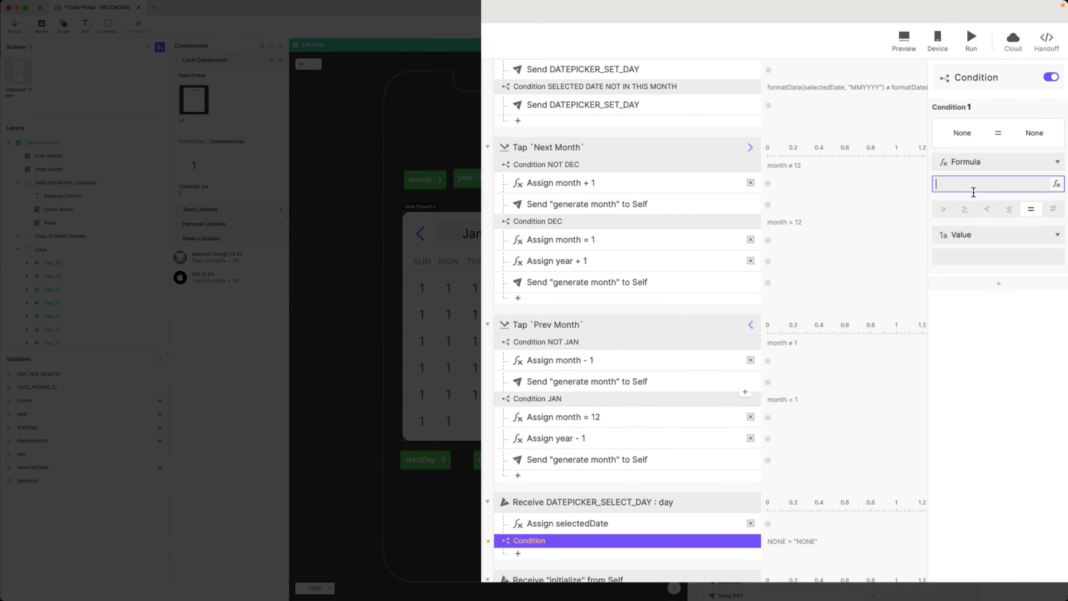
text(parseJson)
click(1055, 184)
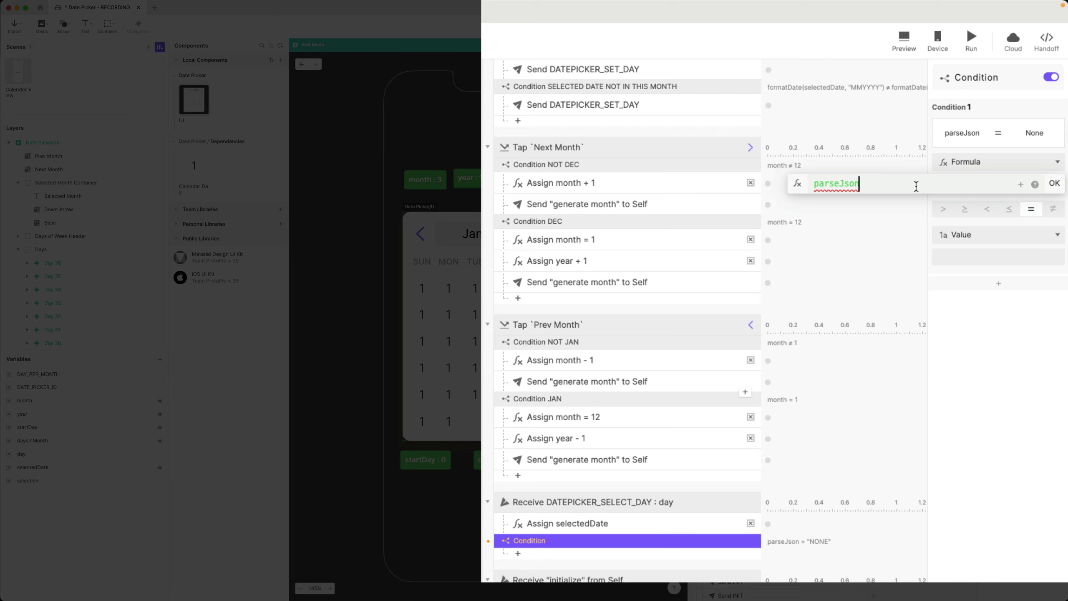
text((selec)
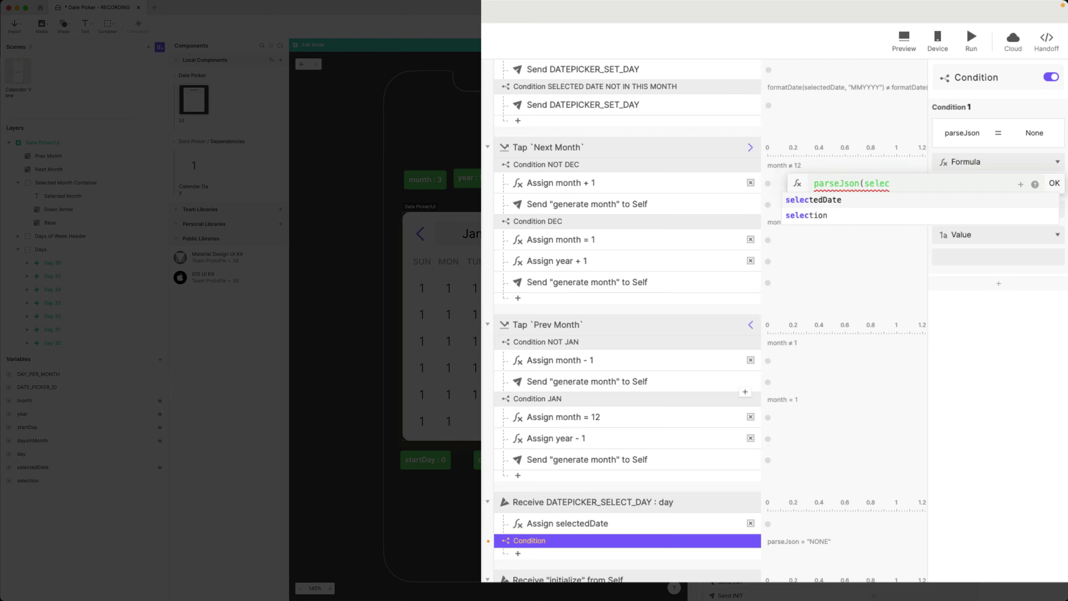
click(806, 215)
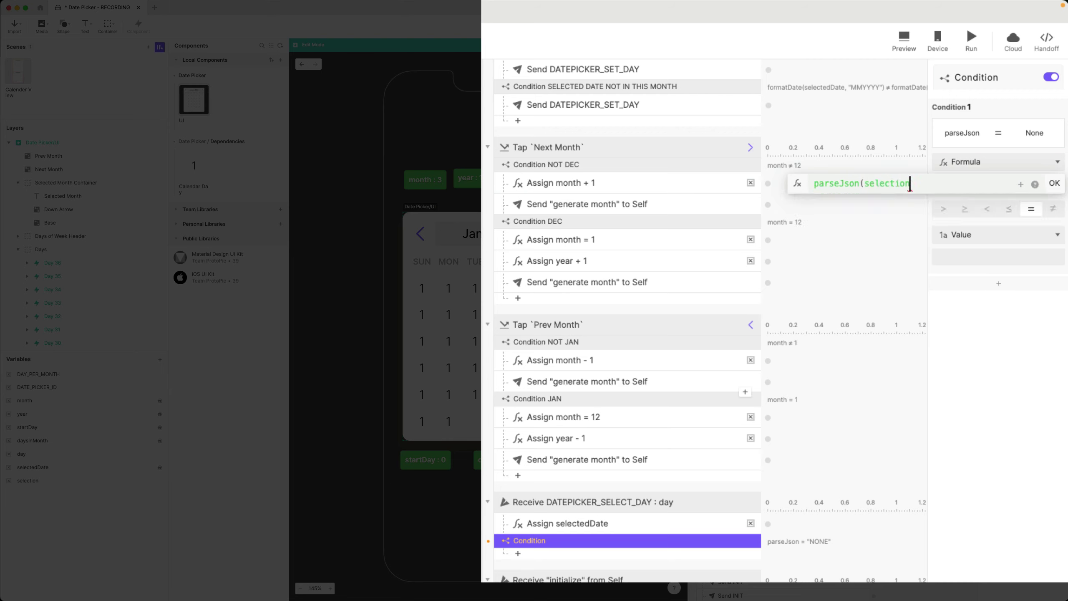
text(, 1))
click(1054, 184)
click(1020, 237)
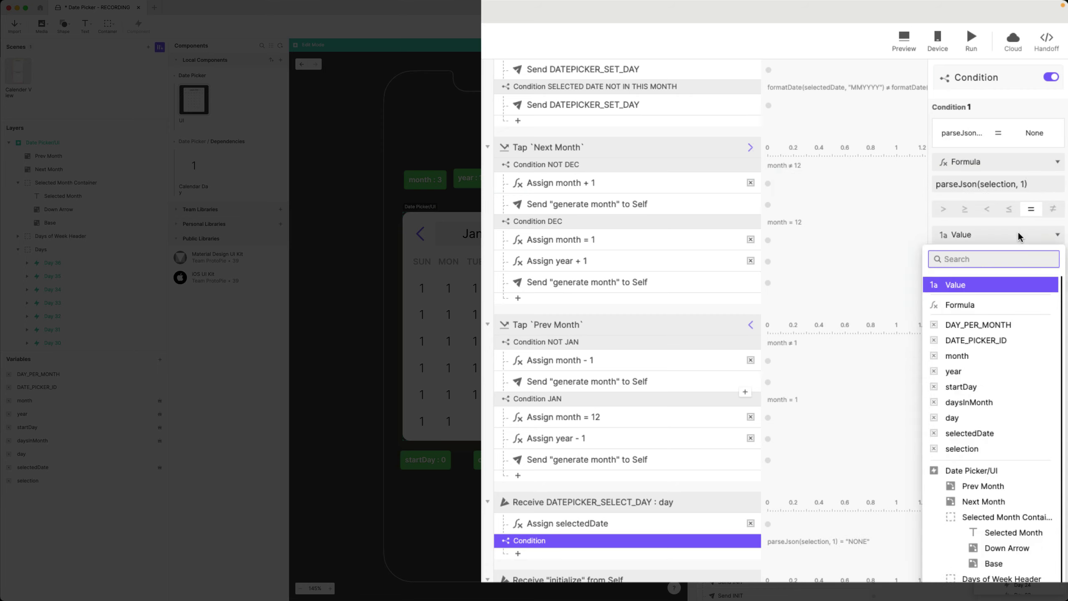
click(997, 341)
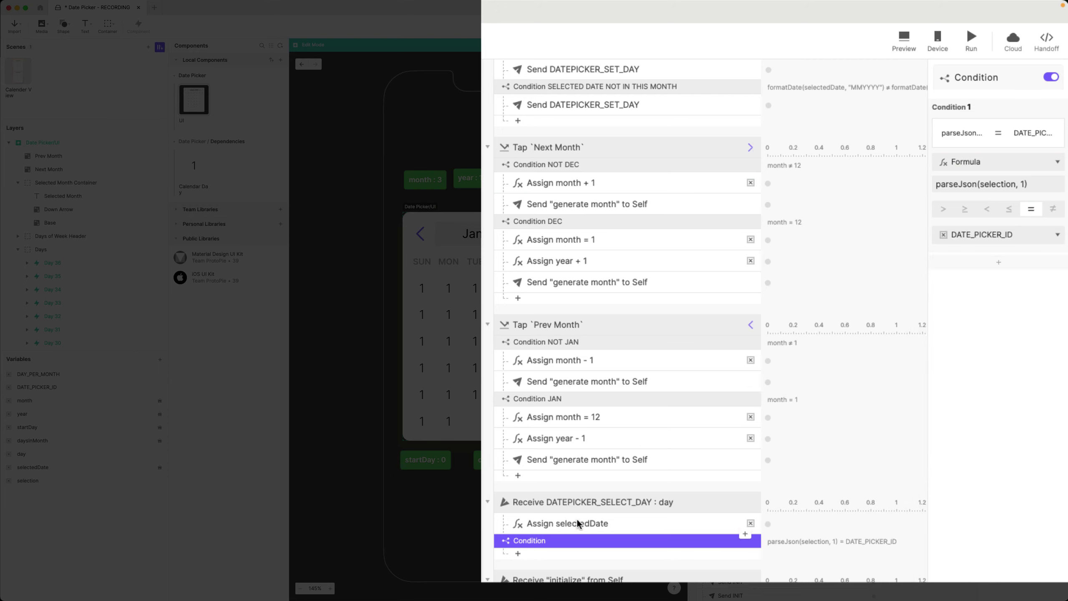
Move Assign selectedDate beneath the new condition and rename the condition "Condition MESSAGE CAME FROM THIS PICKER?".
click(654, 531)
drag(581, 529, 586, 553)
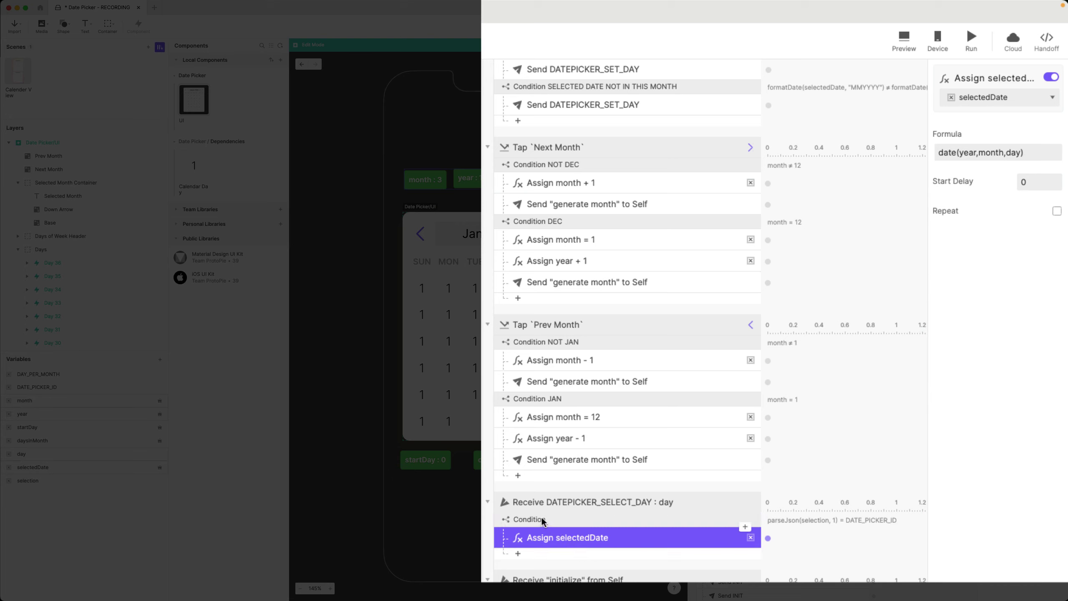
double_click(558, 520)
key(Right)
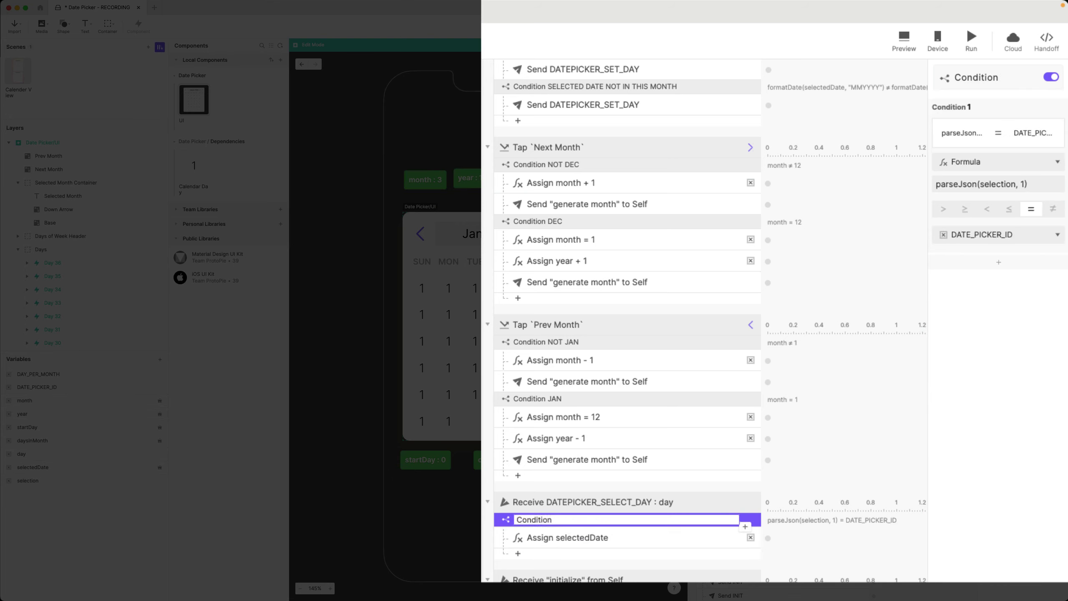
text(MESSAGE CAME FROM THIS PICKER?)
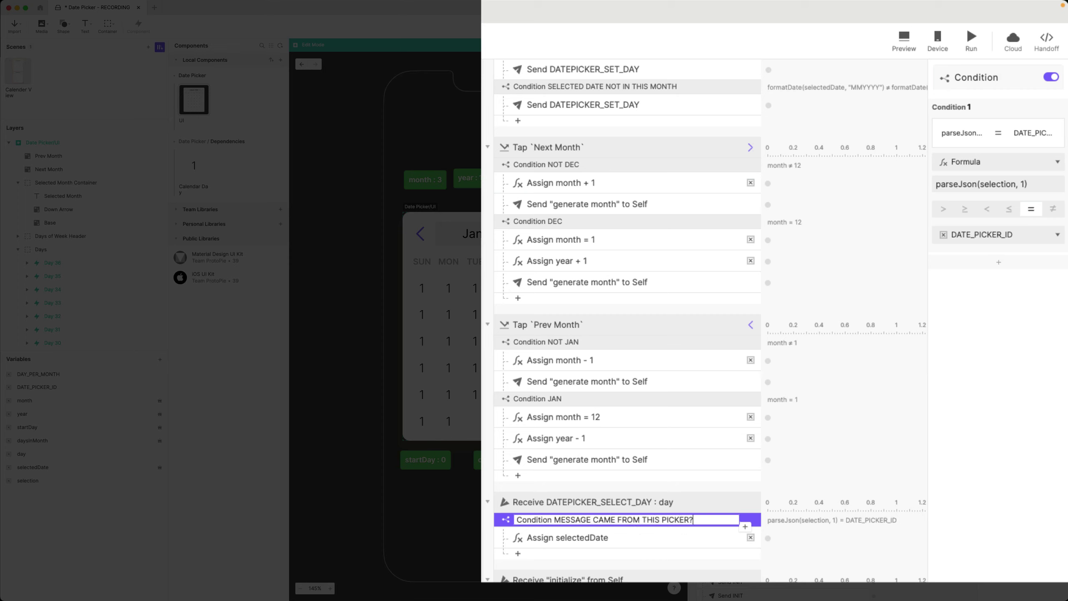
key(Return)
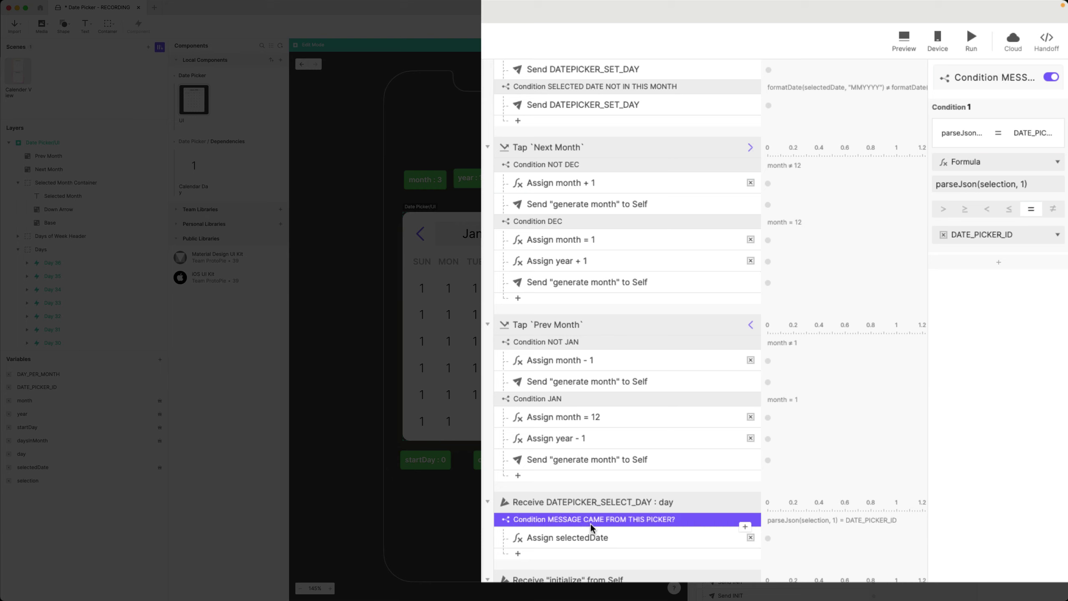
click(594, 537)
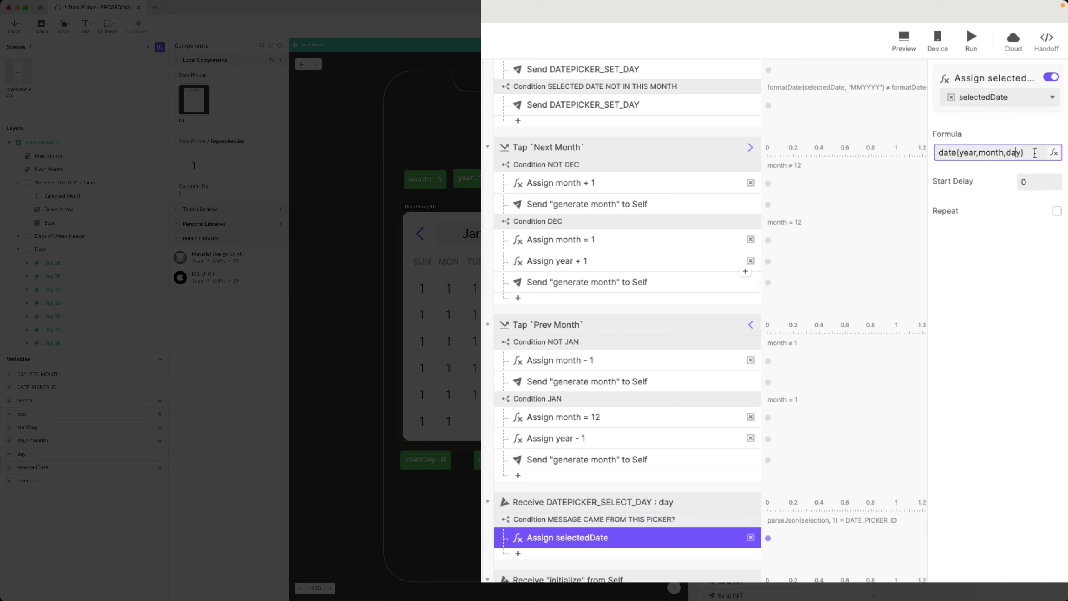
click(1053, 152)
double_click(897, 152)
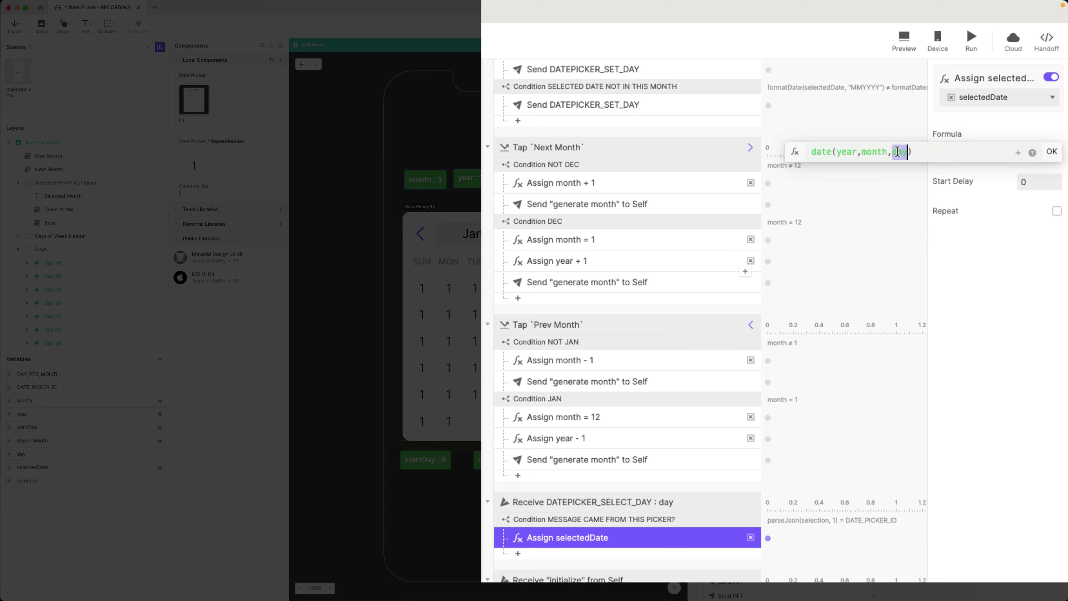
key(BackSpace)
Set the formula of Assign selectedDate under DATEPICKER_SELECT_DAY to date(year,month,parseJson(selection, 0)).
click(661, 519)
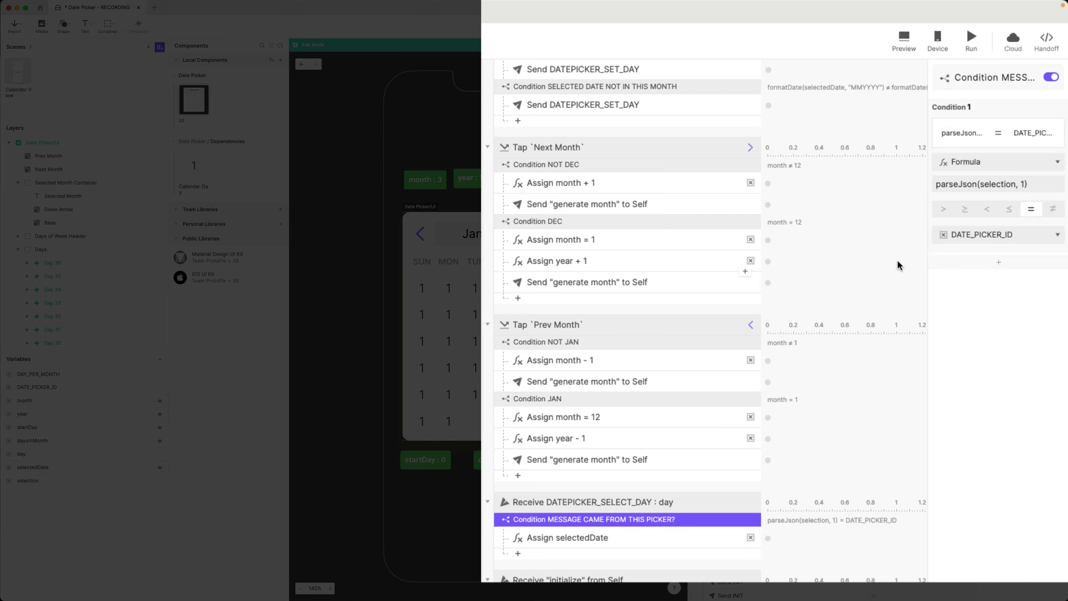
click(1025, 184)
key(ctrl+a)
key(ctrl+c)
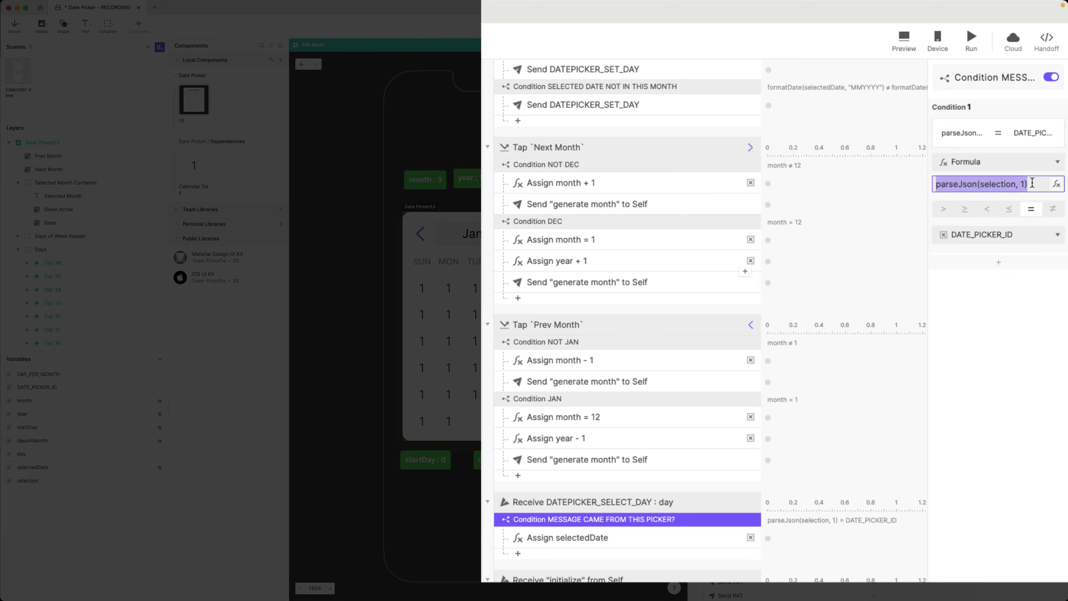
click(584, 539)
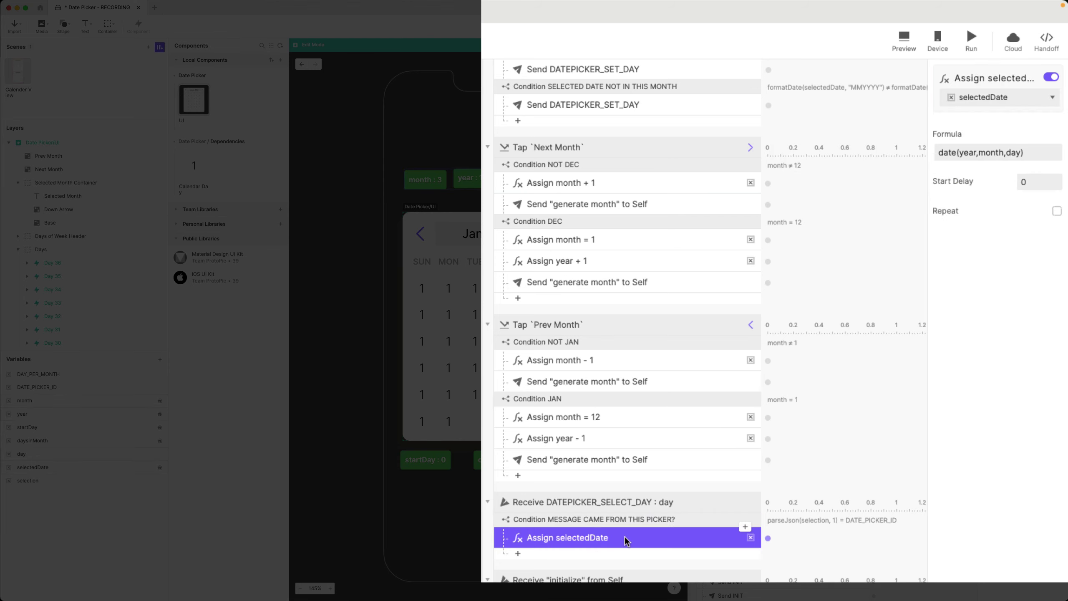
click(1020, 152)
click(1048, 153)
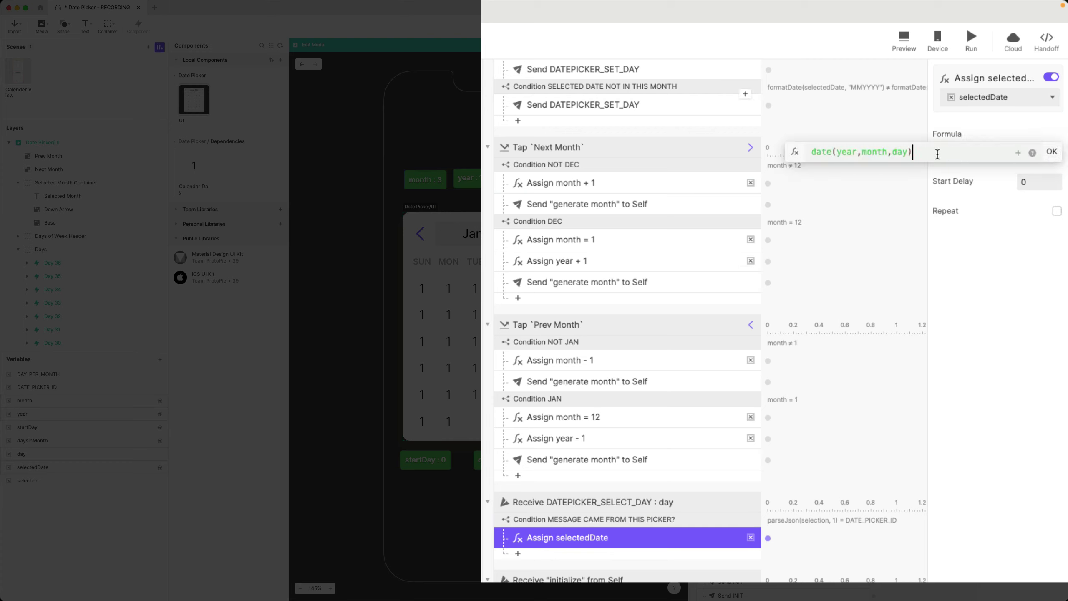
double_click(899, 151)
key(BackSpace)
key(ctrl+v)
double_click(975, 151)
text(0)
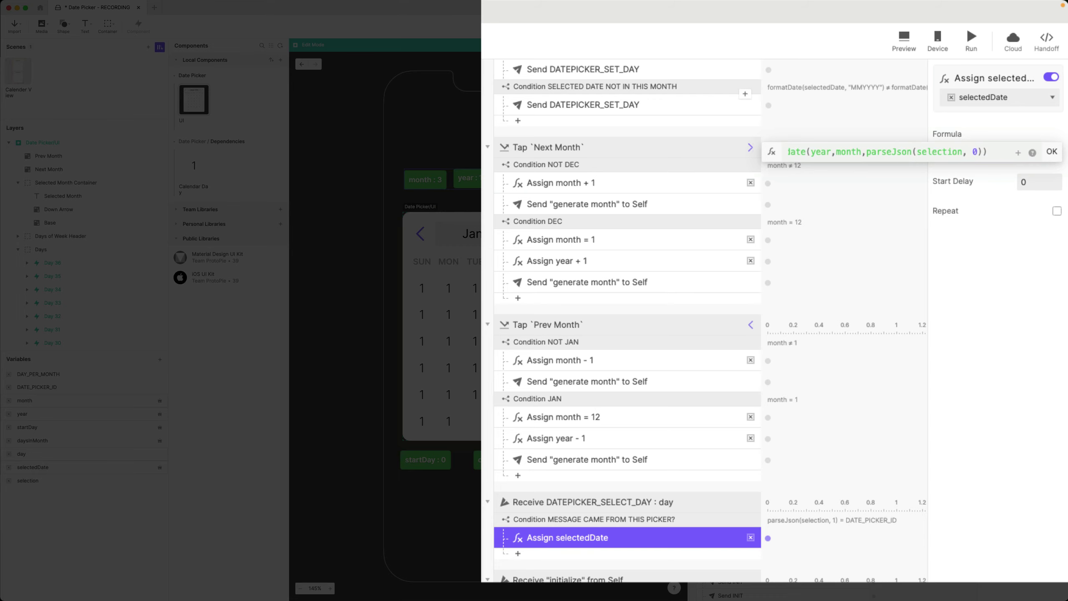
click(1052, 151)
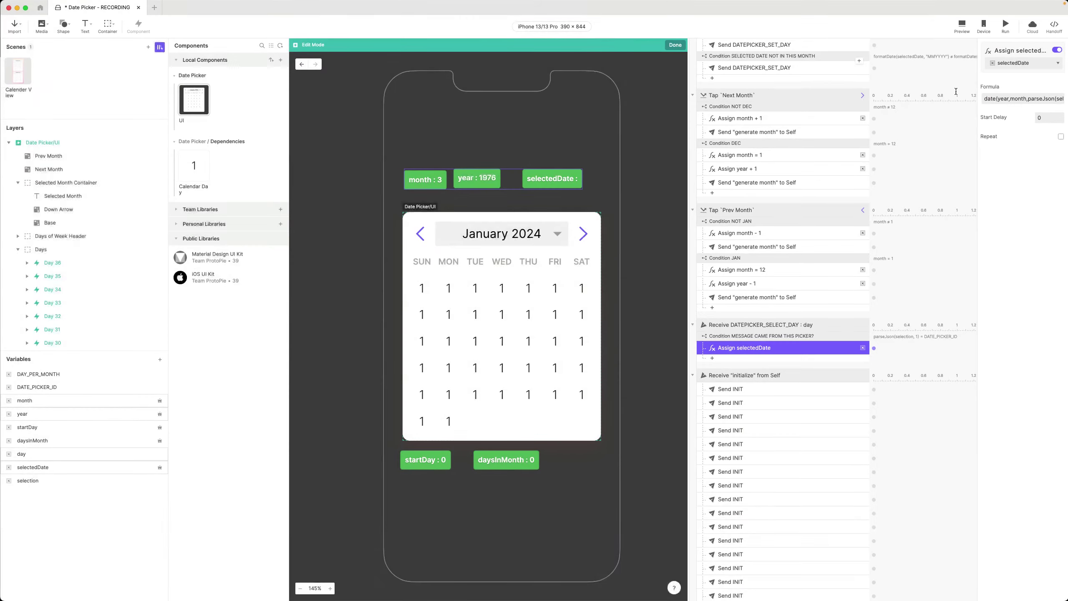
Delete the day variable from the Date Picker UI component.
click(45, 454)
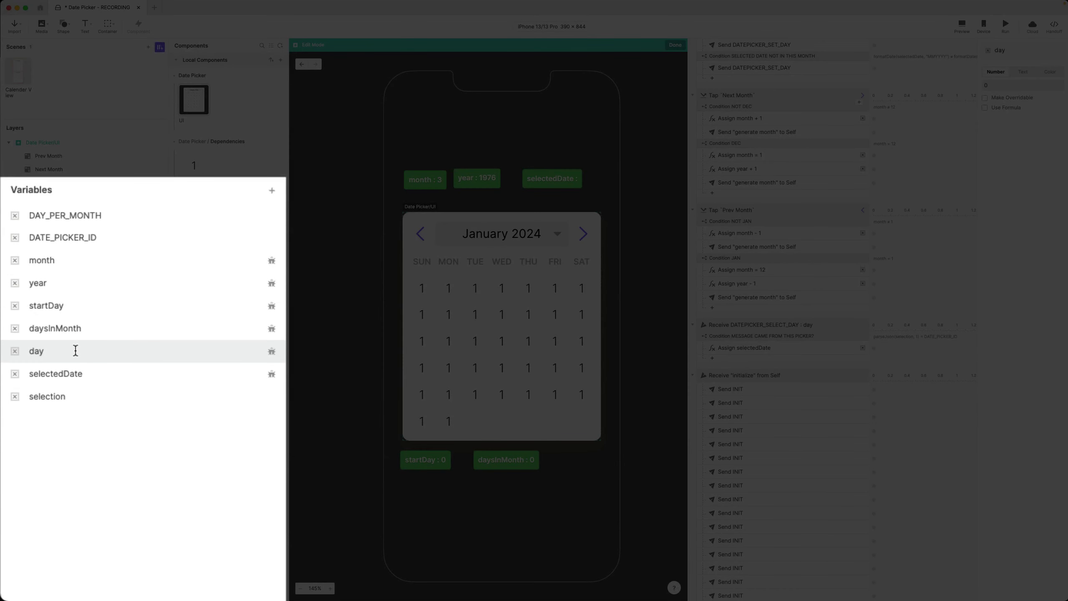
key(Delete)
click(773, 348)
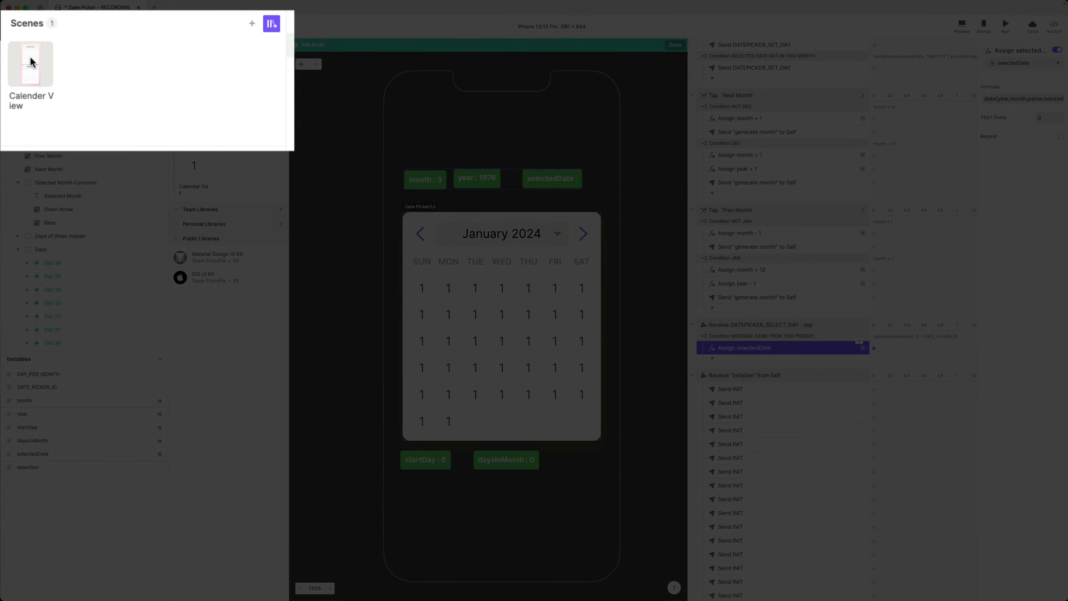
Preview the Calender View scene and page the upper date picker forward and backward through several months.
click(31, 63)
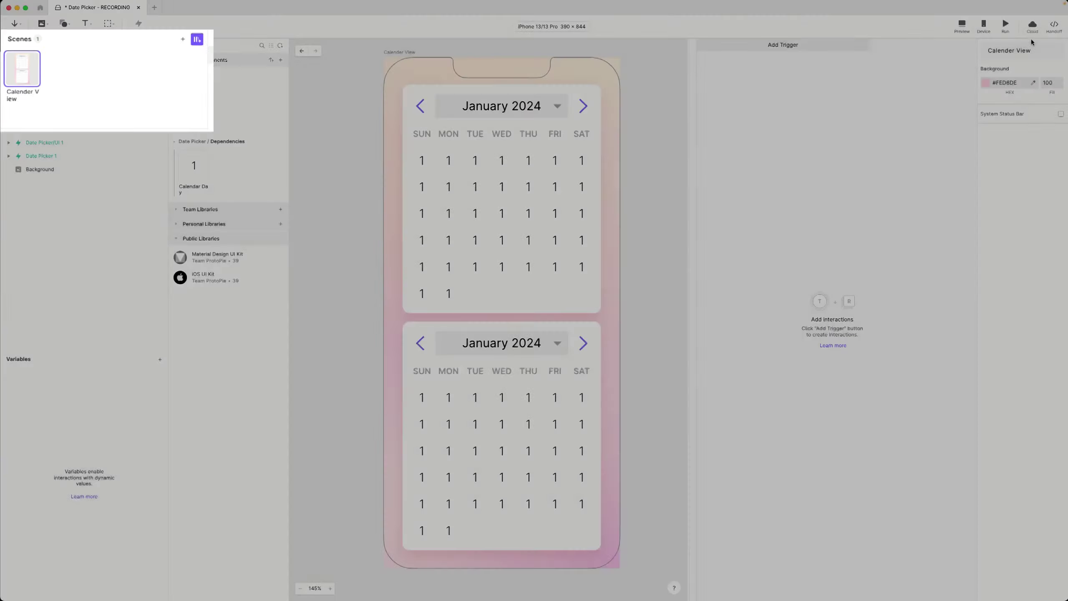
click(962, 25)
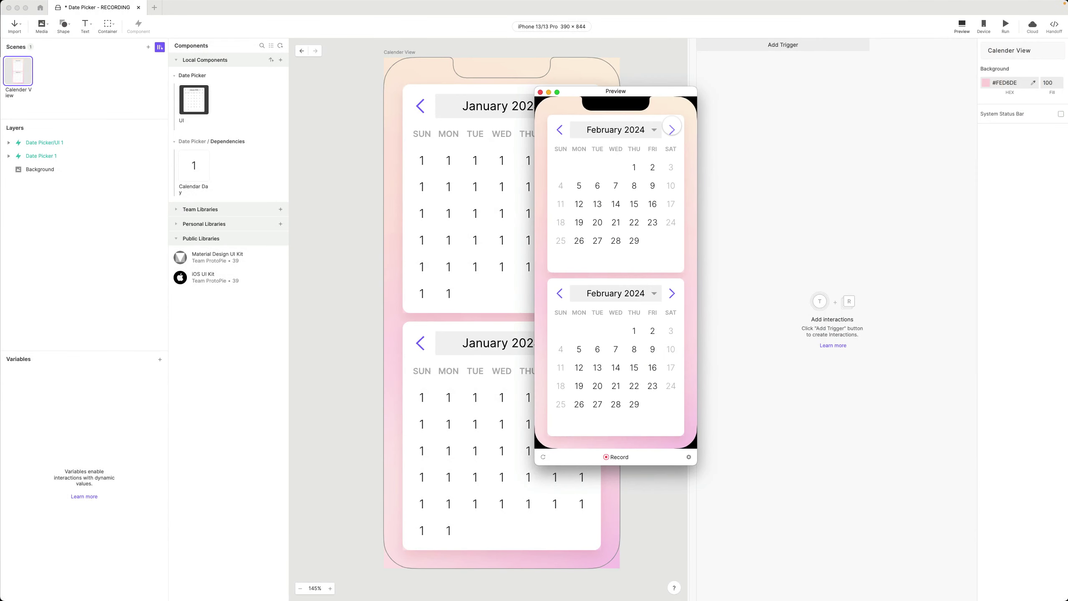
click(672, 130)
click(672, 130)
click(672, 130)
click(672, 130)
click(673, 130)
click(568, 131)
click(568, 131)
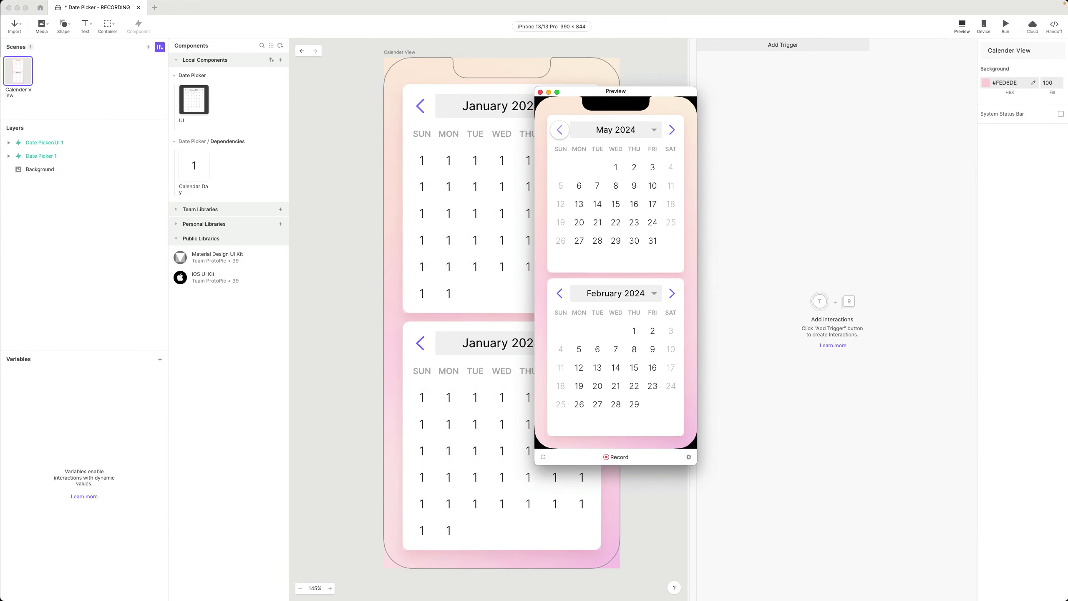
click(568, 131)
click(567, 132)
click(567, 131)
click(567, 132)
click(567, 131)
click(567, 131)
Select two different days in the upper date picker of the preview, then close the preview.
click(580, 222)
click(634, 204)
click(540, 92)
In the Date Picker UI component, add a text box about 194 by 45 beside the last day row and name it DEBUG.
click(192, 165)
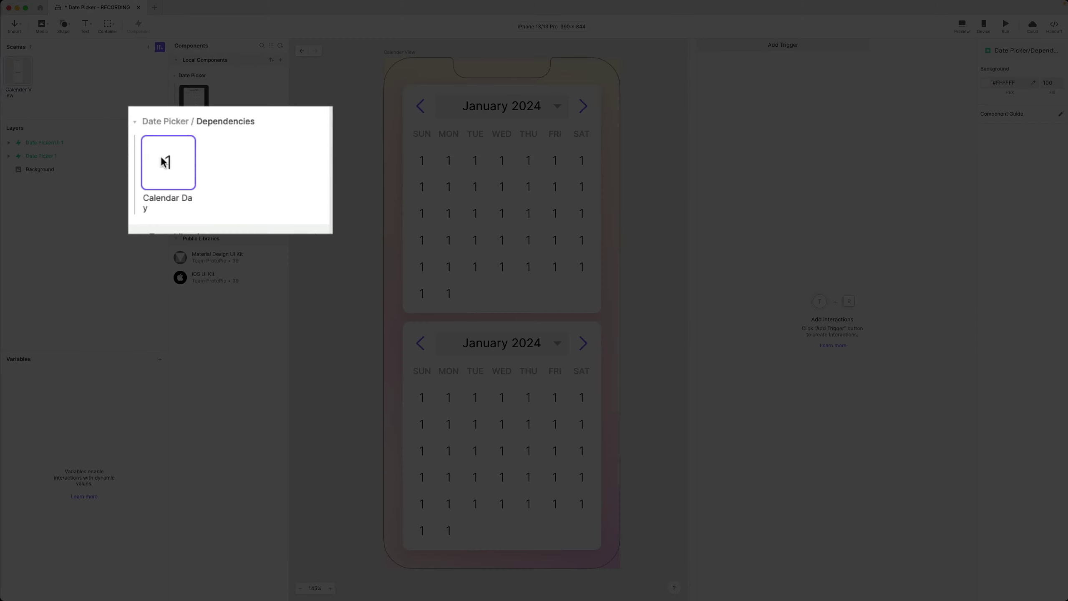
double_click(193, 165)
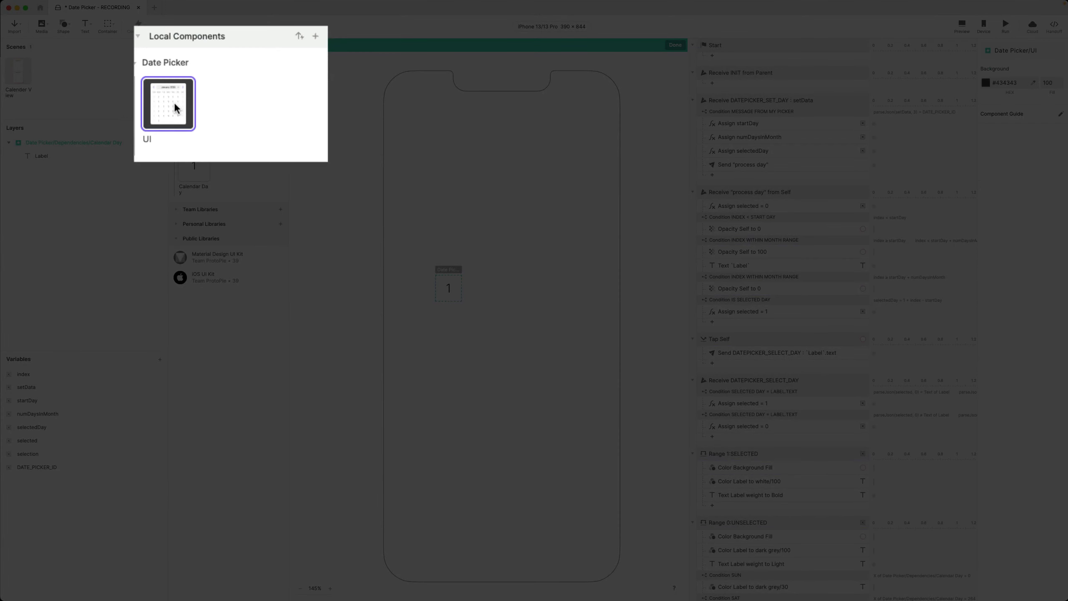
double_click(197, 101)
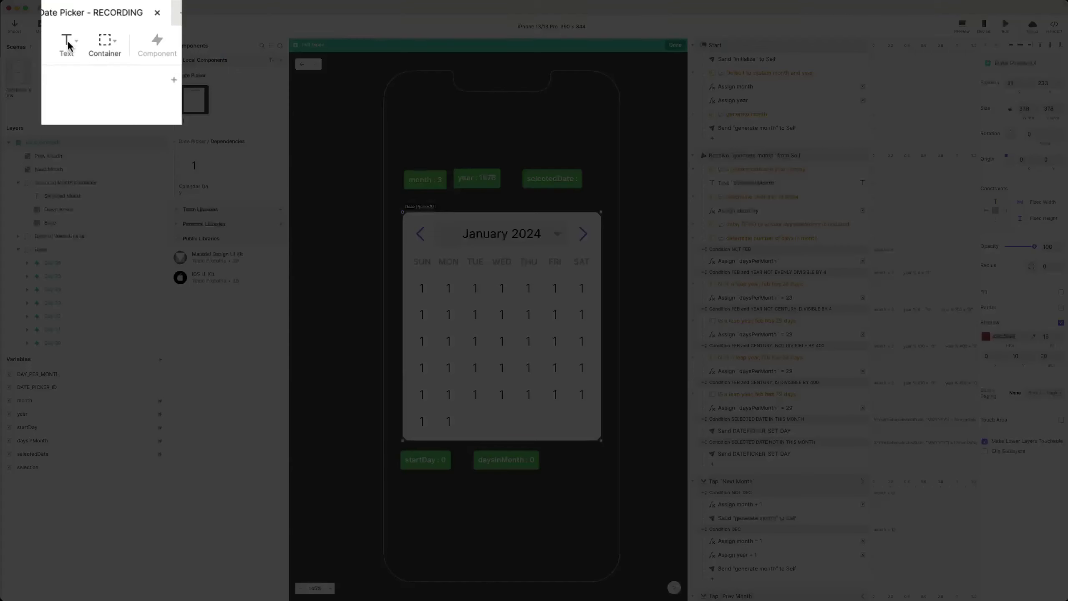
click(85, 25)
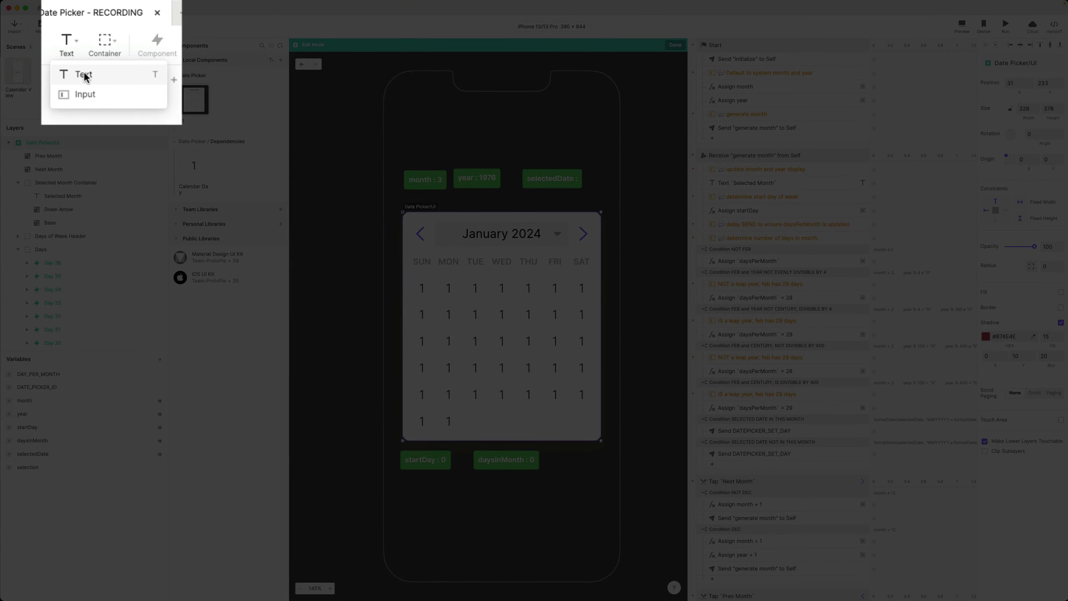
click(95, 43)
drag(470, 410, 588, 435)
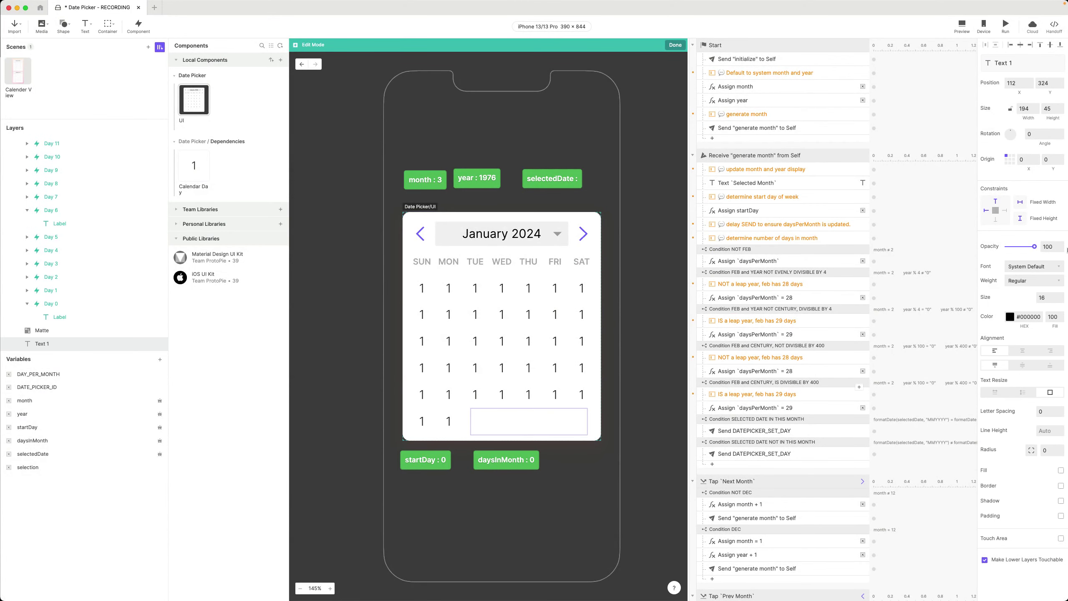
double_click(39, 343)
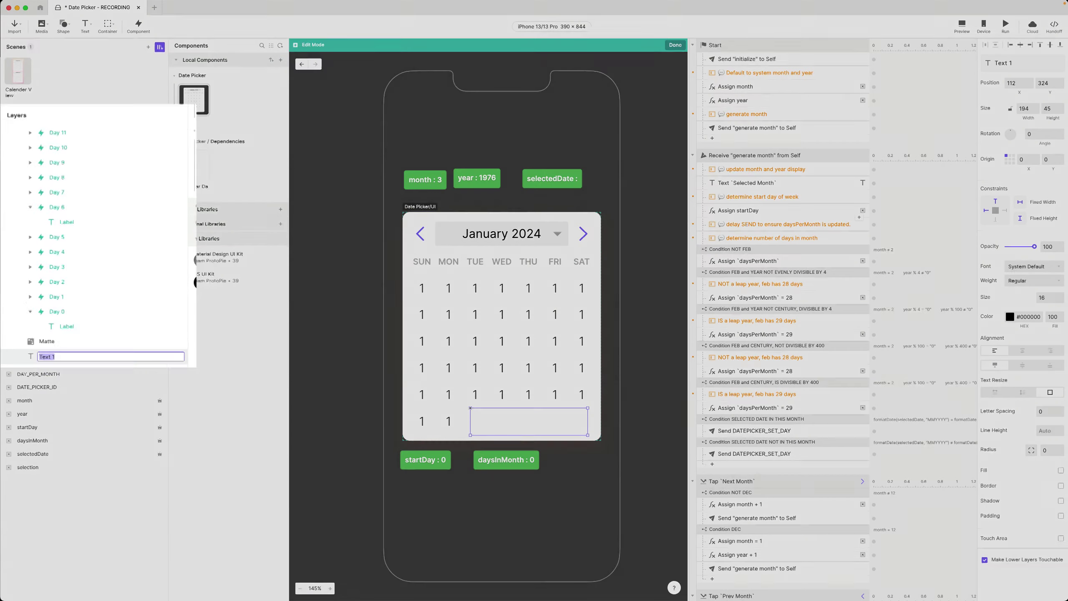
text(DEBUG)
key(Return)
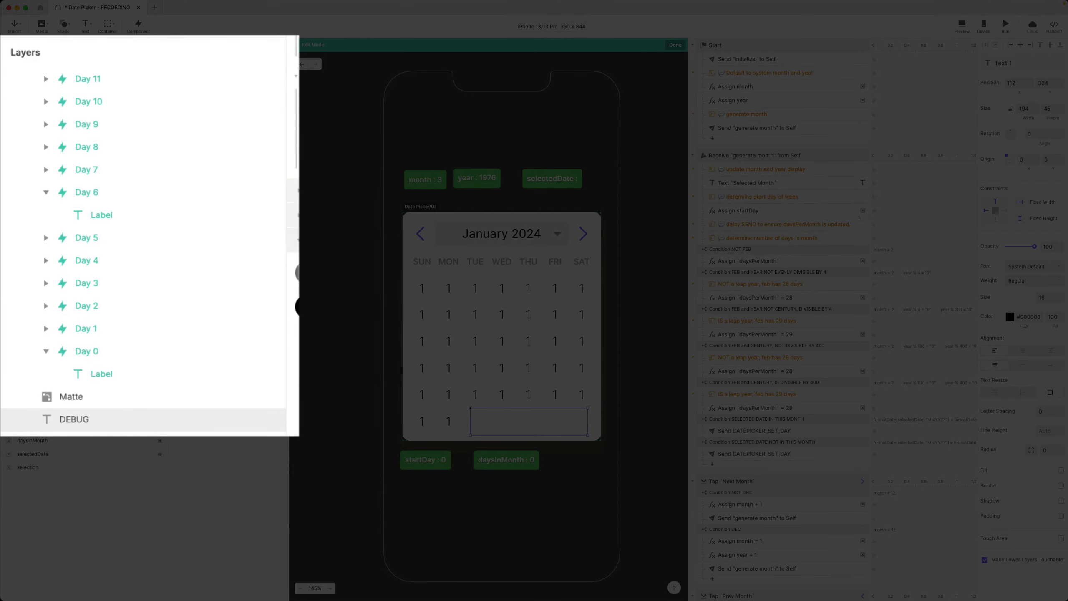
Move the DEBUG layer to the top of the component's layer order and collapse the expanded Days group.
drag(88, 418, 98, 97)
click(30, 168)
click(31, 213)
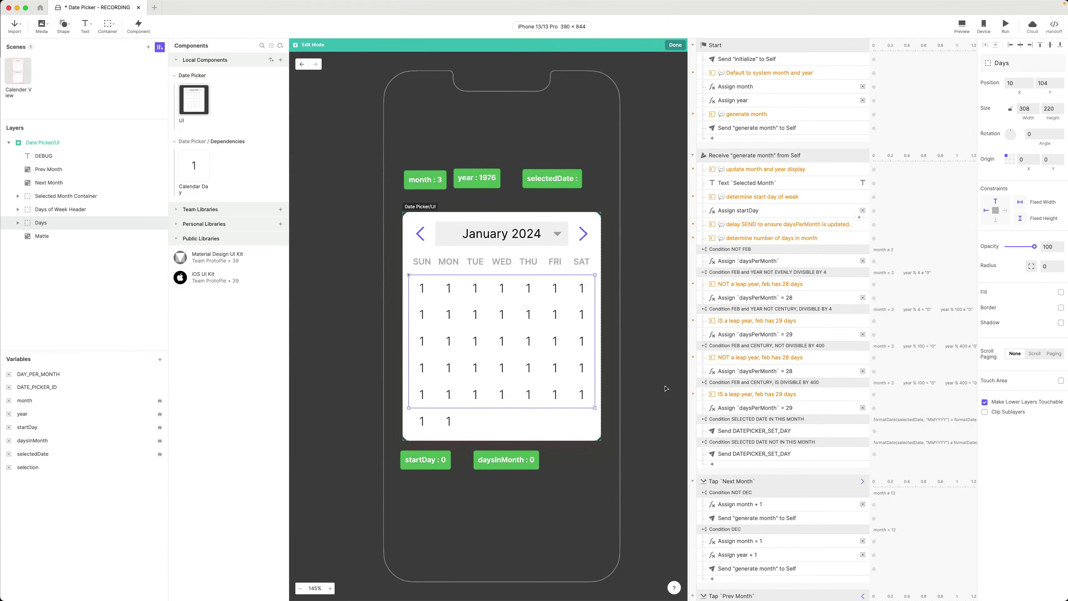
Add a Text response above the condition in the DATEPICKER_SELECT_DAY receiver and target the DEBUG layer.
scroll(784, 467, down, 10)
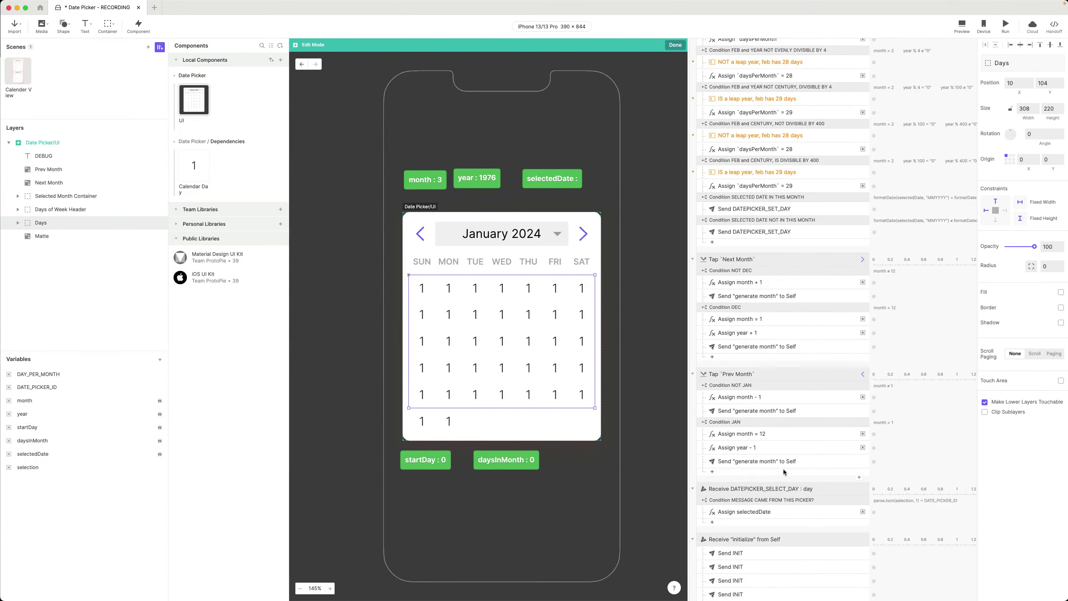
scroll(800, 341, up, 1)
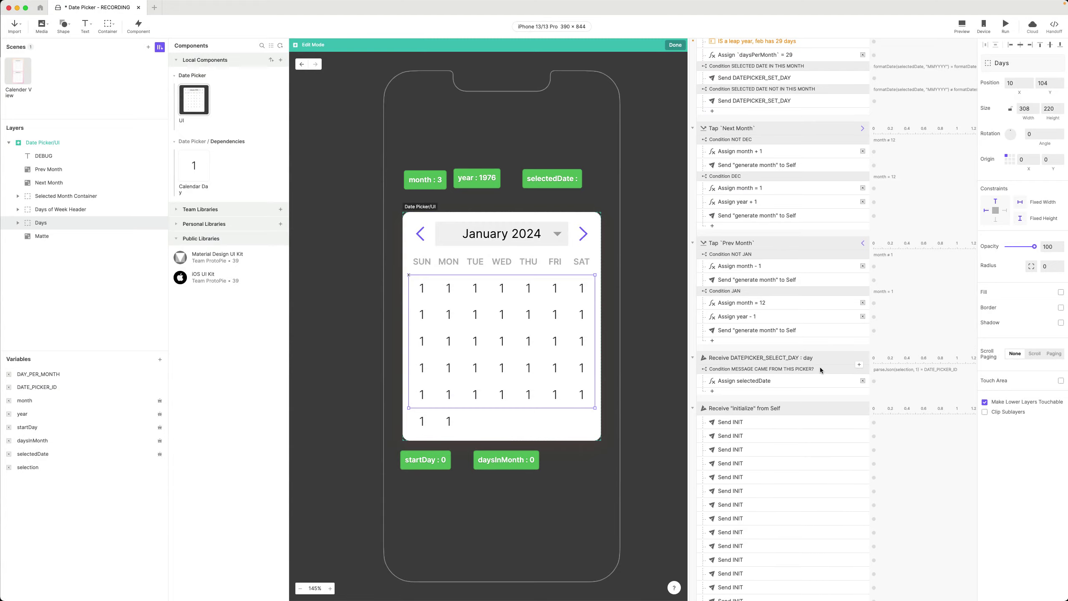
click(900, 200)
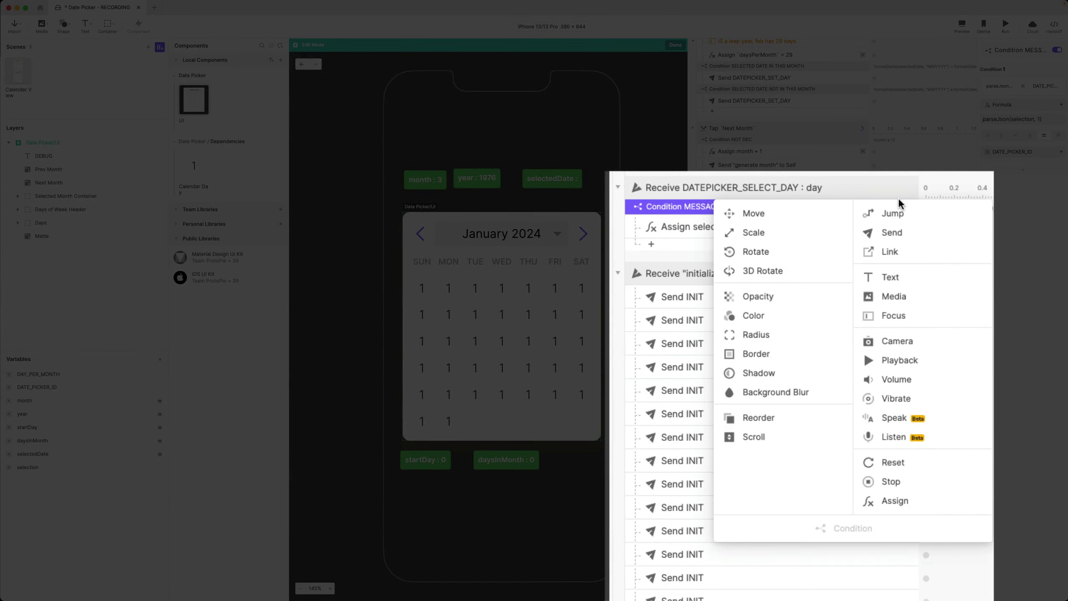
click(890, 277)
click(1017, 62)
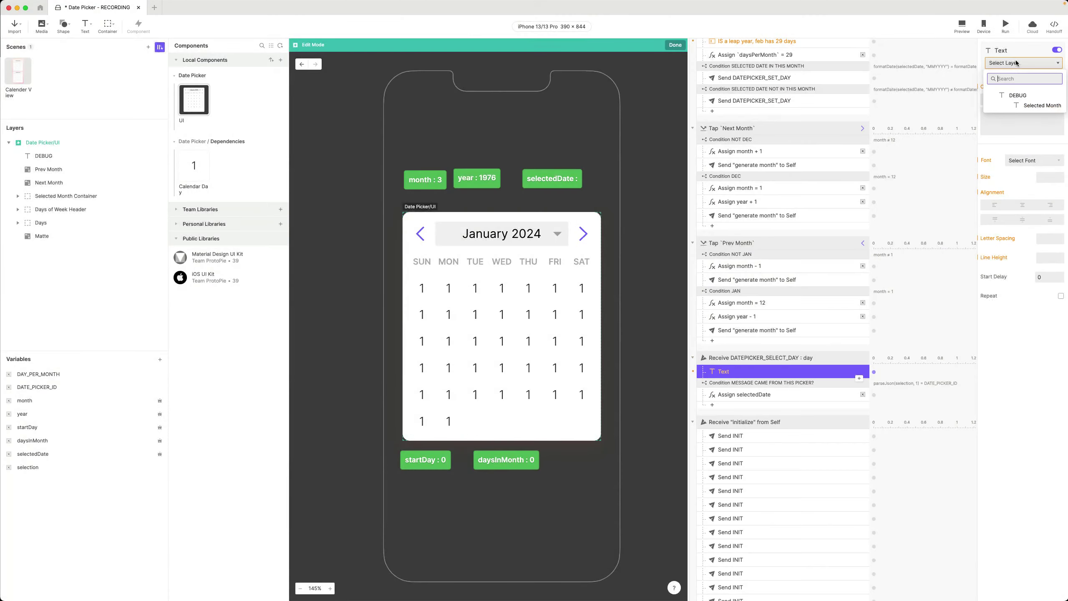
click(1018, 95)
Set the content of the DEBUG text response to a formula that outputs the selection variable.
click(1022, 99)
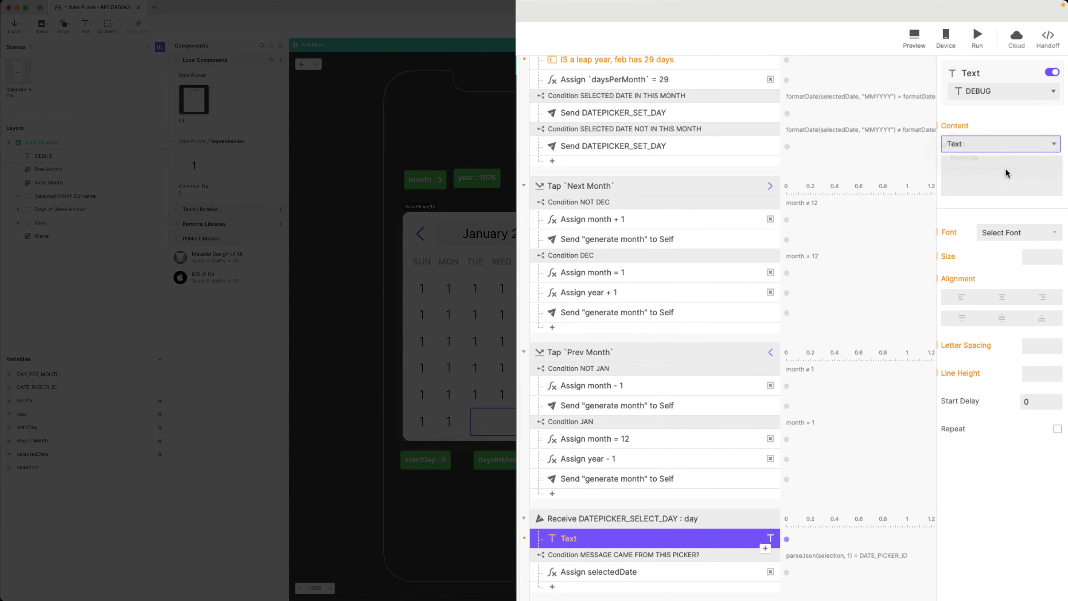
click(1003, 159)
click(694, 519)
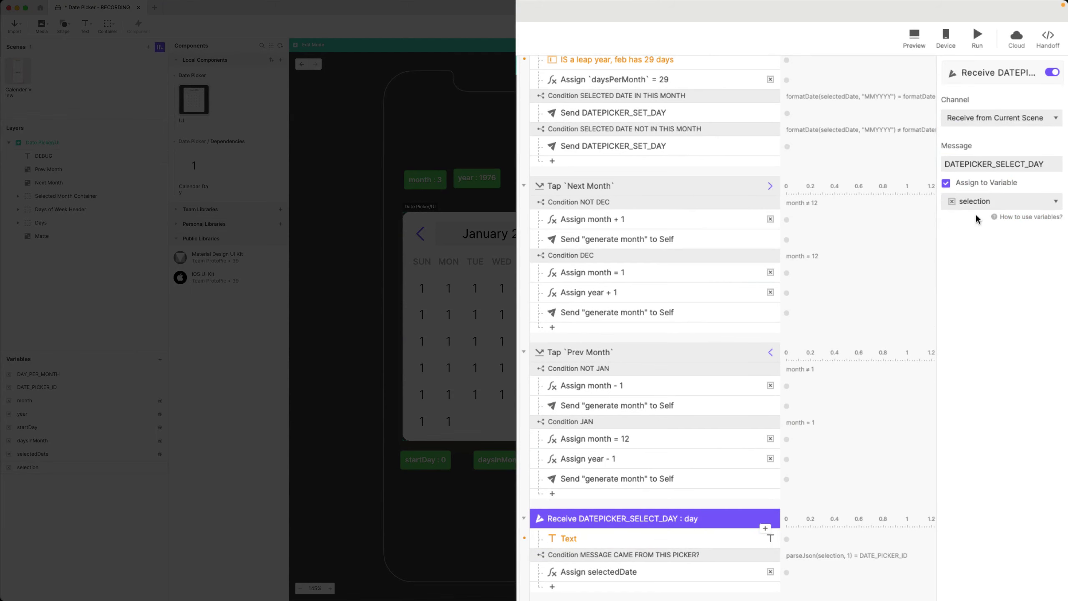
click(685, 540)
click(997, 149)
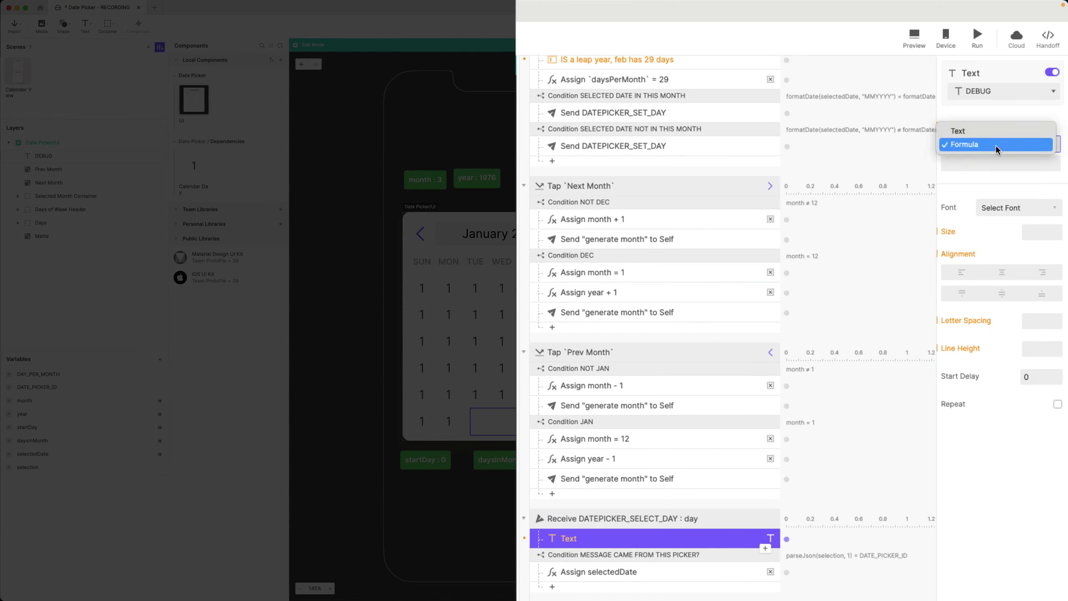
click(995, 144)
click(1050, 165)
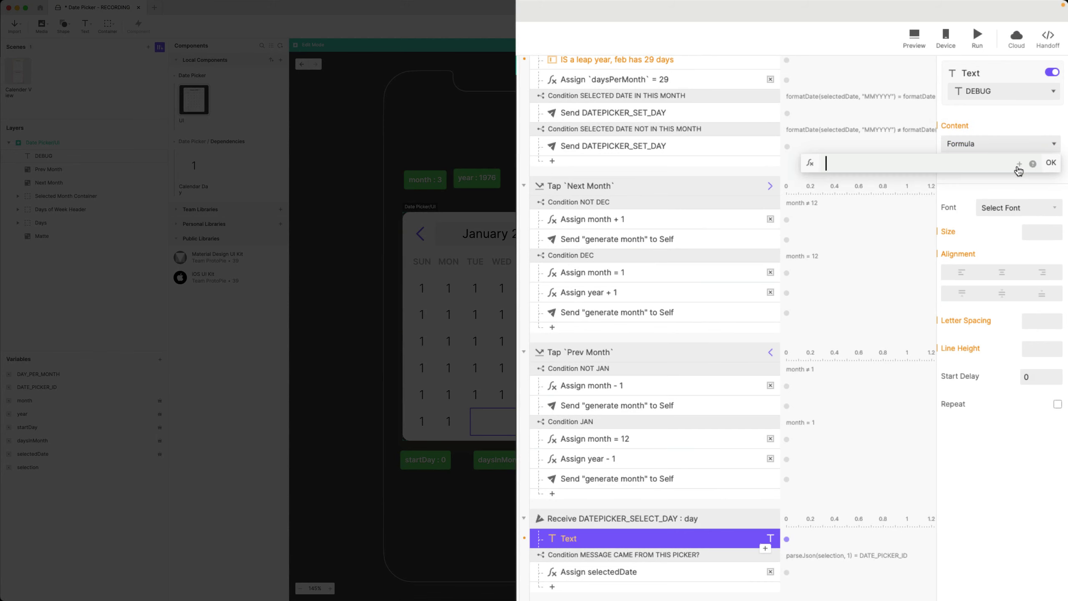
click(1020, 165)
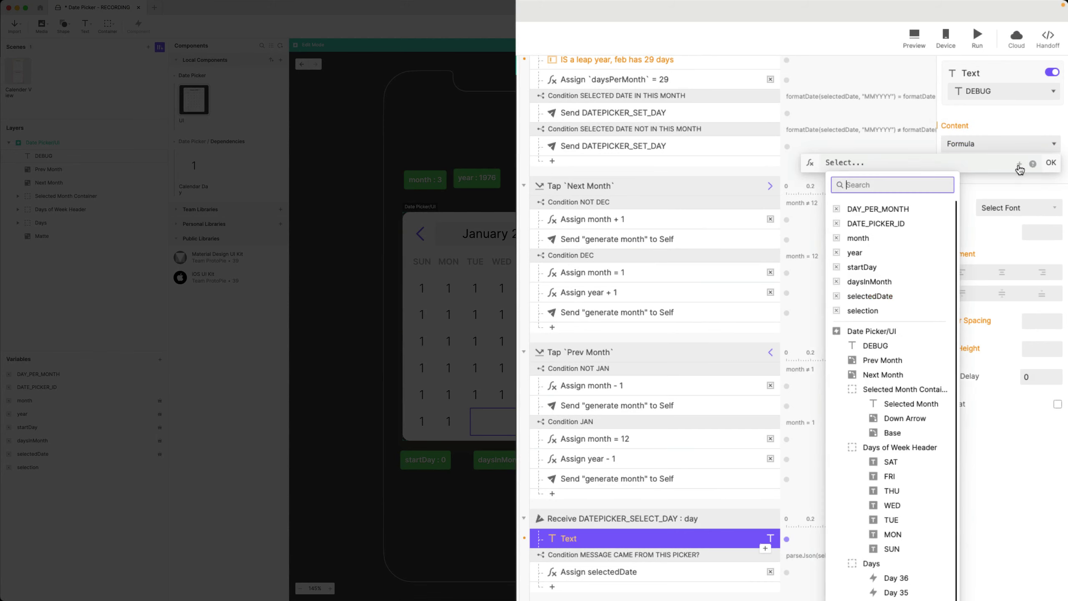
click(862, 310)
click(1056, 111)
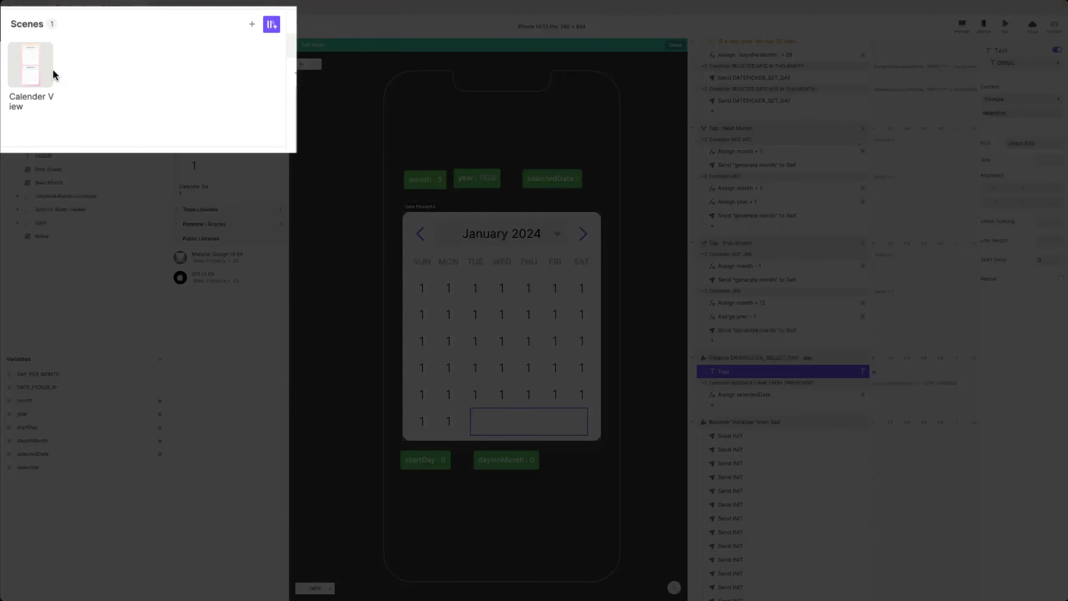
Preview the Calender View scene, select day 13 in the upper picker and day 22 in the lower one, and close the preview.
click(18, 71)
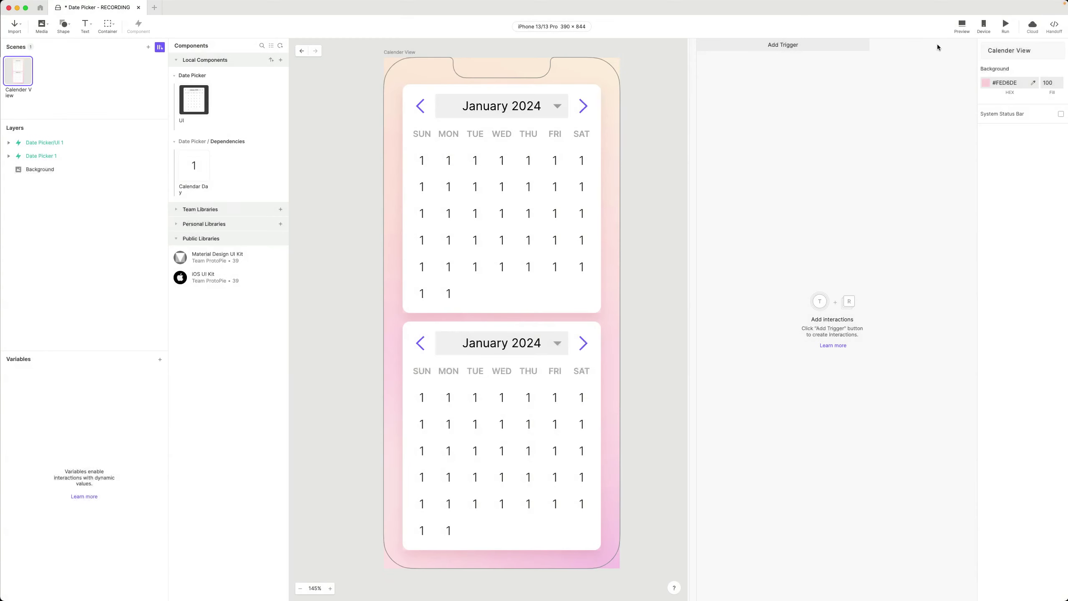
click(962, 25)
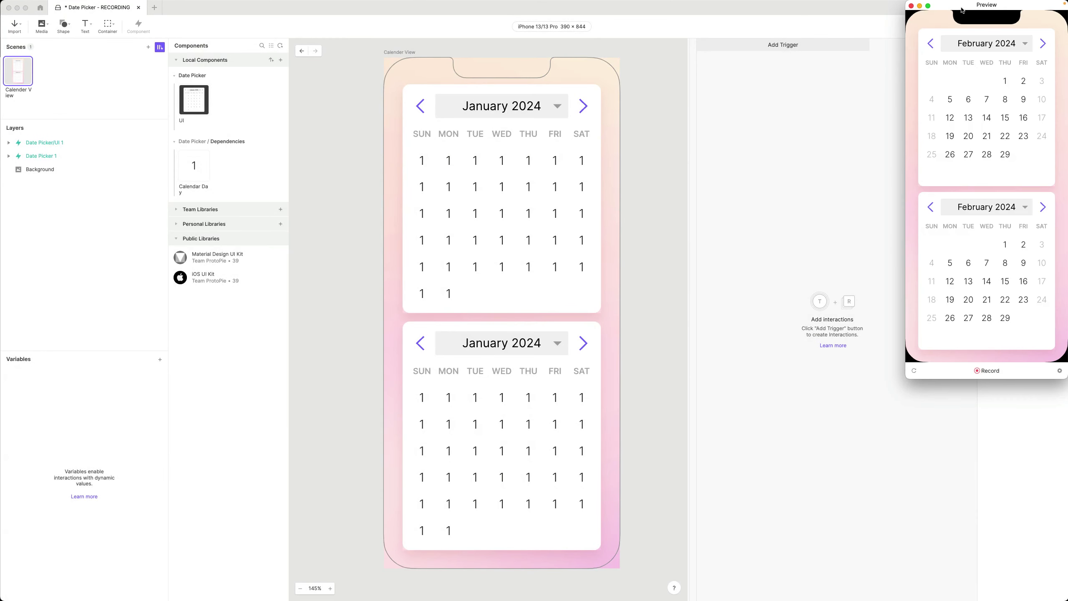
drag(946, 10, 658, 105)
click(681, 213)
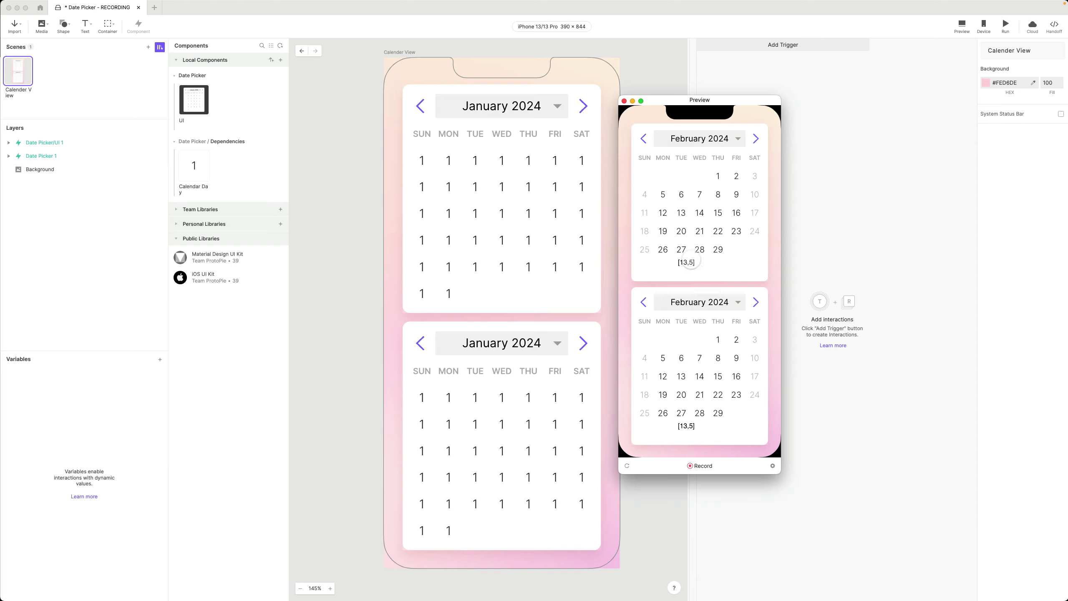
click(723, 395)
click(625, 101)
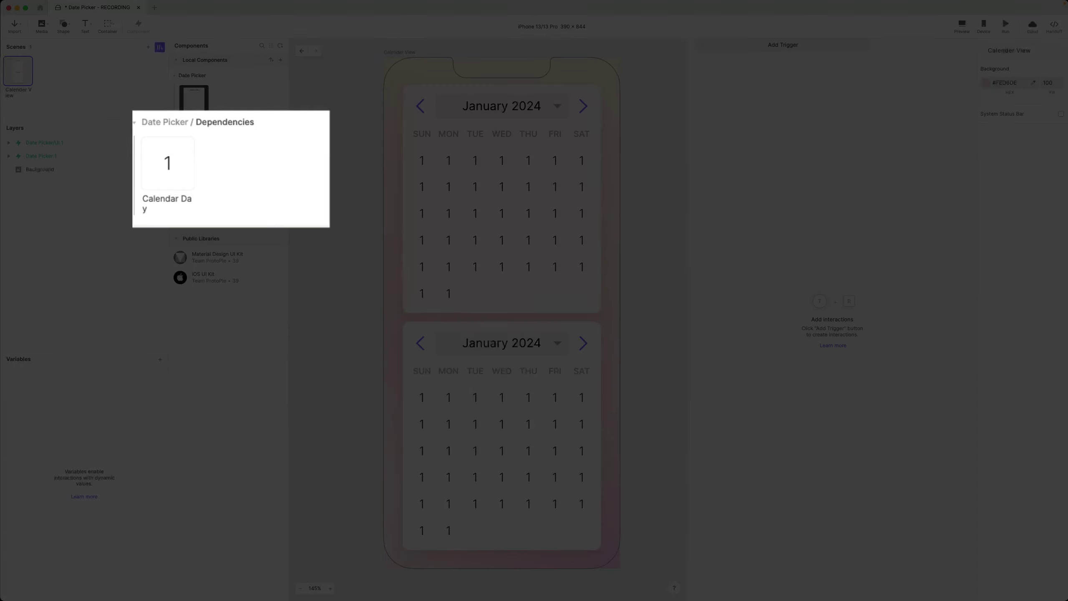
Open the Calendar Day component and examine the assigned variable and first condition of its DATEPICKER_SELECT_DAY receiver.
double_click(192, 176)
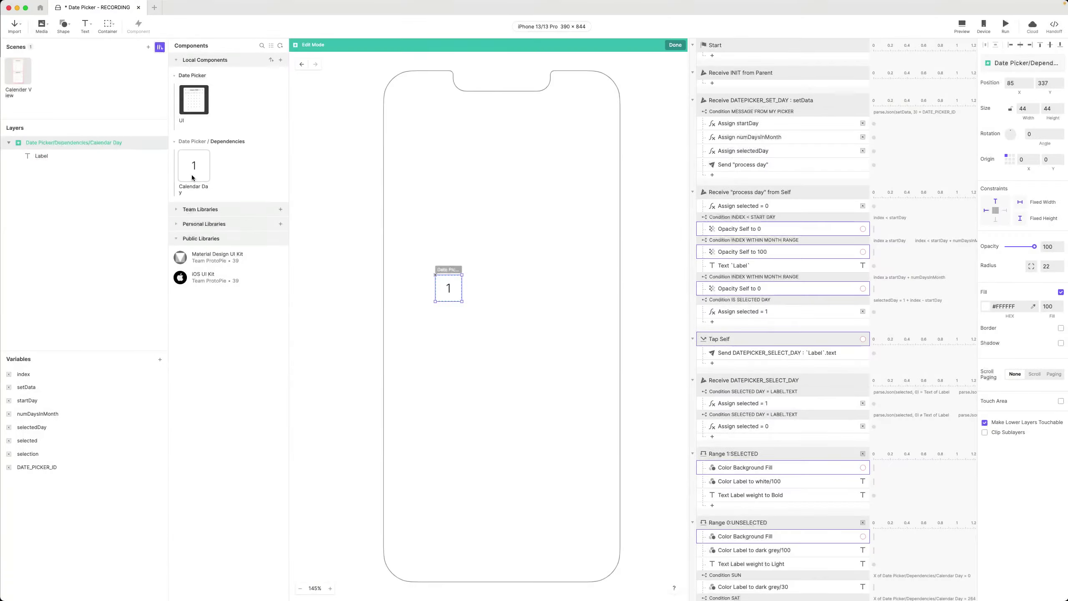
scroll(796, 407, down, 2)
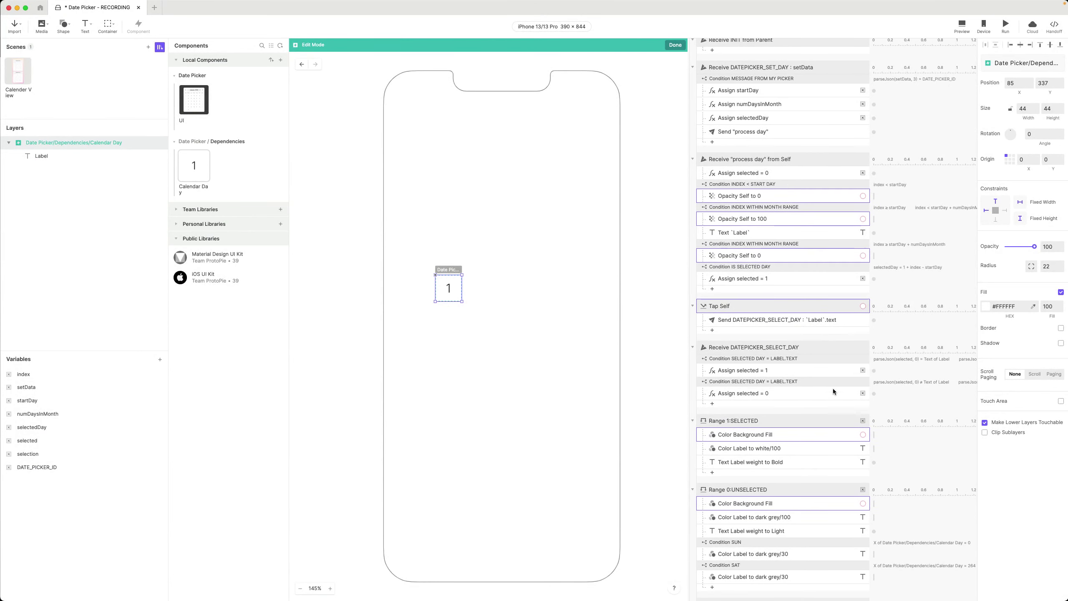
click(810, 345)
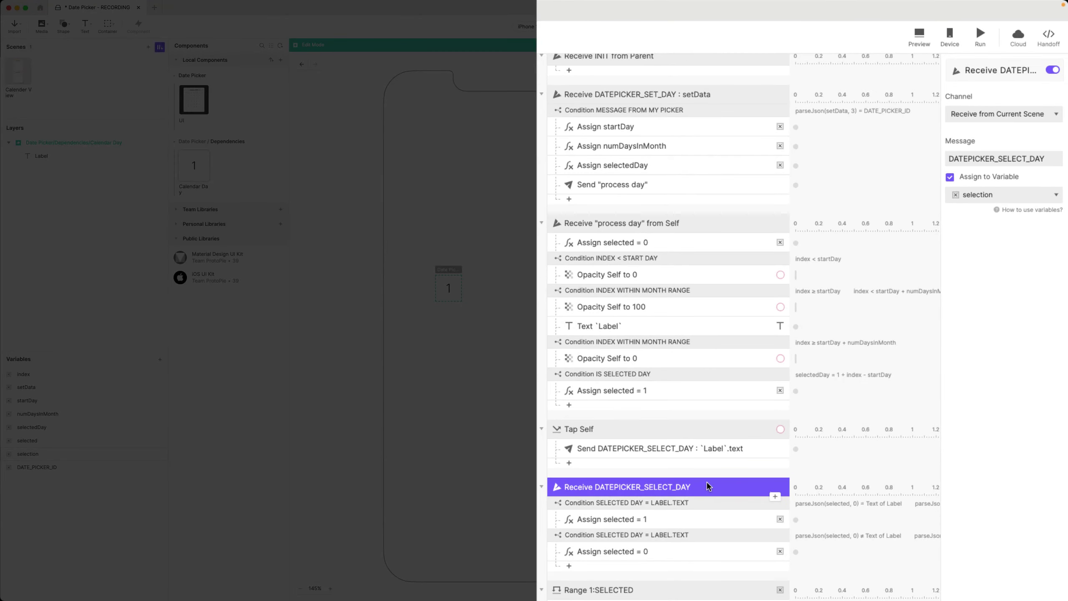
click(705, 503)
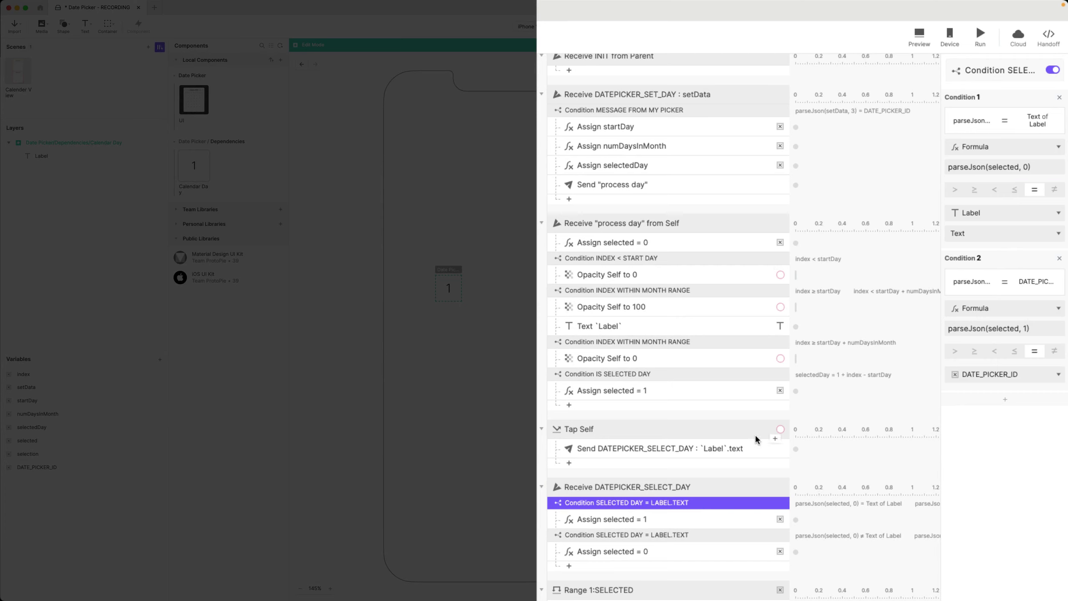
click(702, 488)
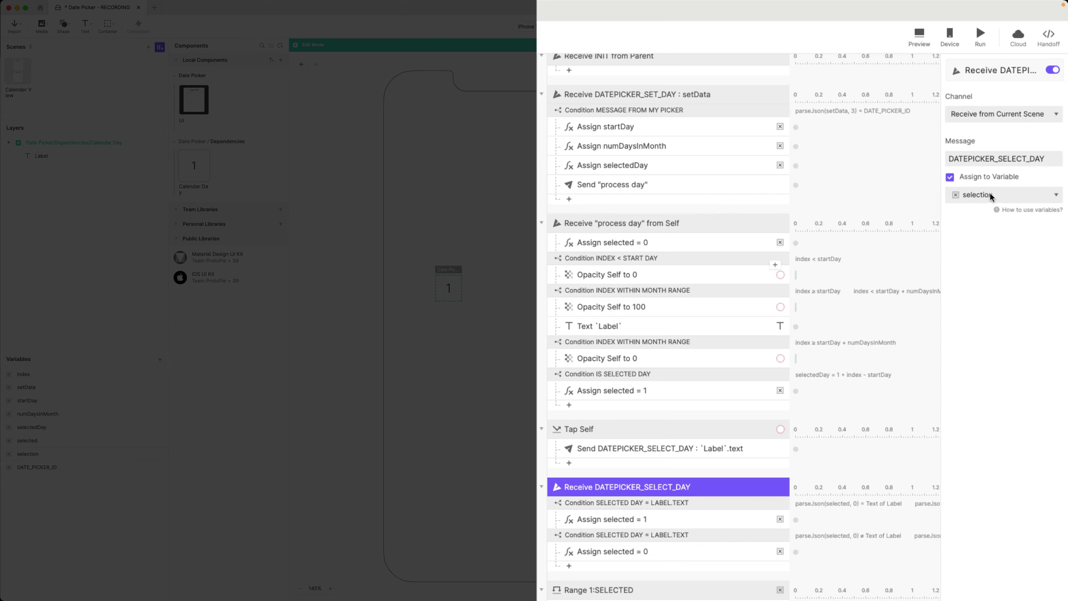
Set the Condition 1 formula of the receiver's first SELECTED DAY condition to parseJson(selection, 0).
click(618, 503)
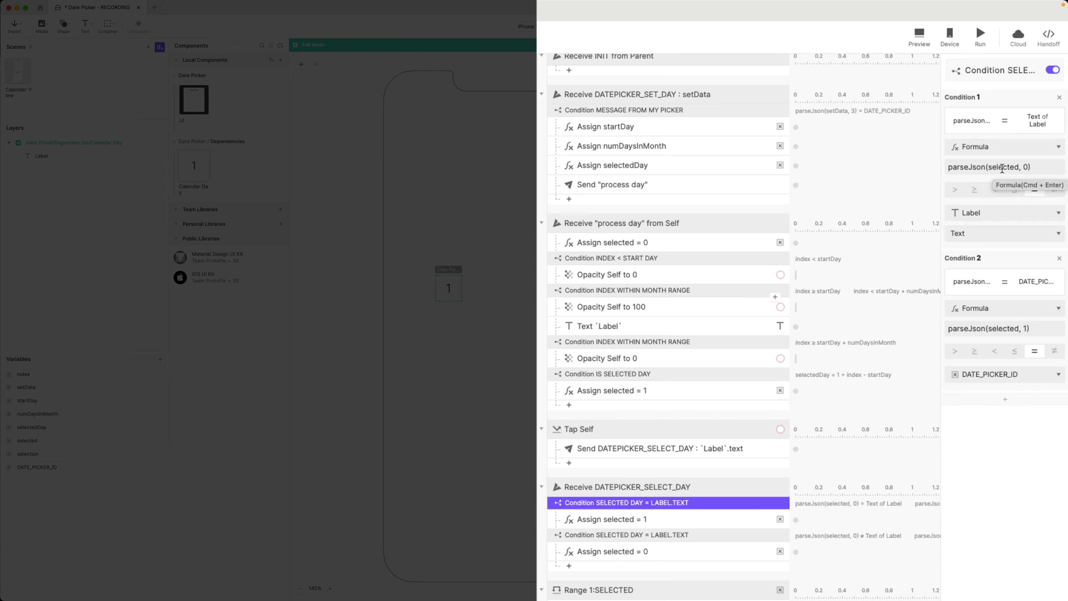
click(1002, 168)
double_click(901, 166)
text(selection)
double_click(904, 167)
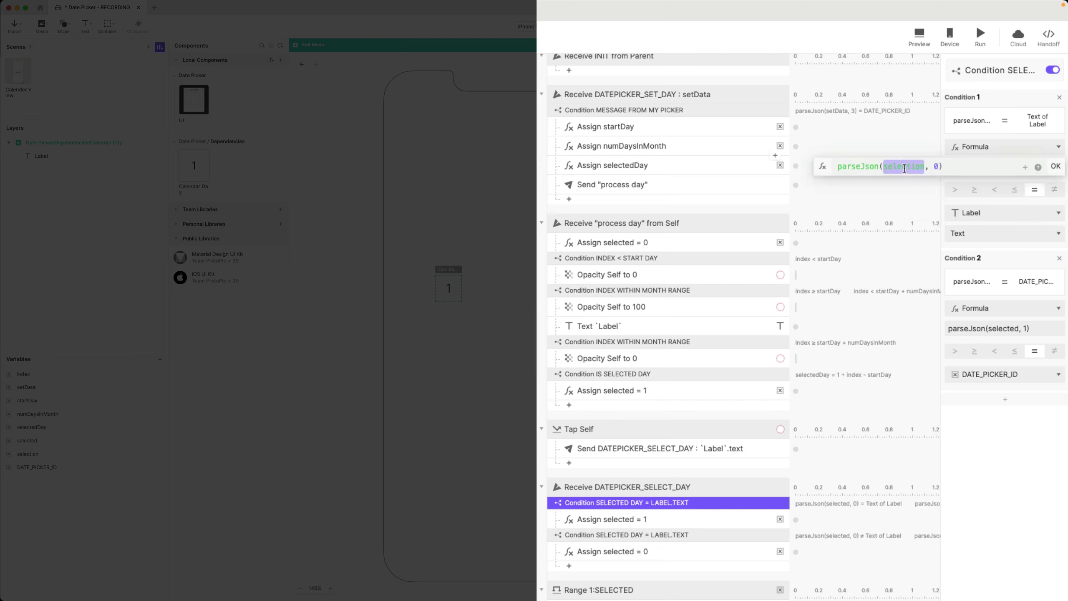
click(1055, 166)
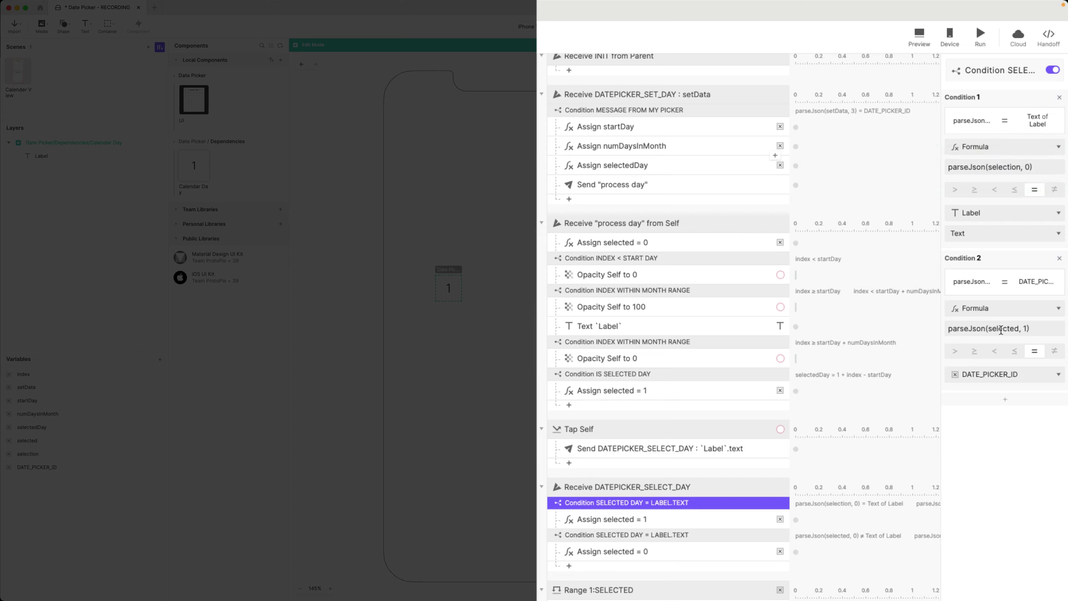
Set the Condition 2 formula of the same SELECTED DAY condition to parseJson(selection, 1).
click(997, 329)
click(1058, 328)
double_click(901, 328)
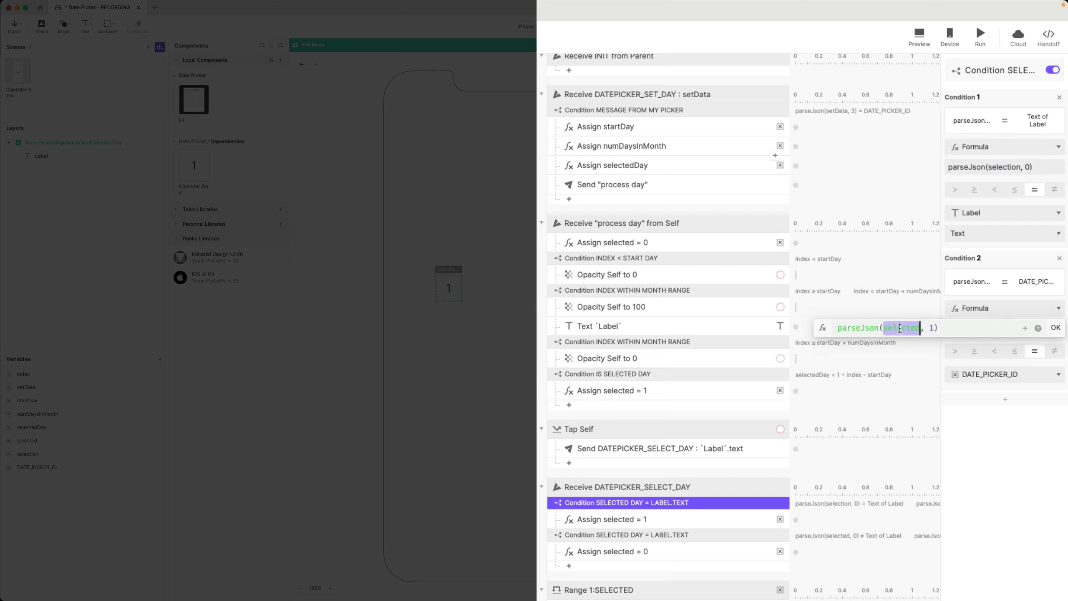
text(selection)
key(Return)
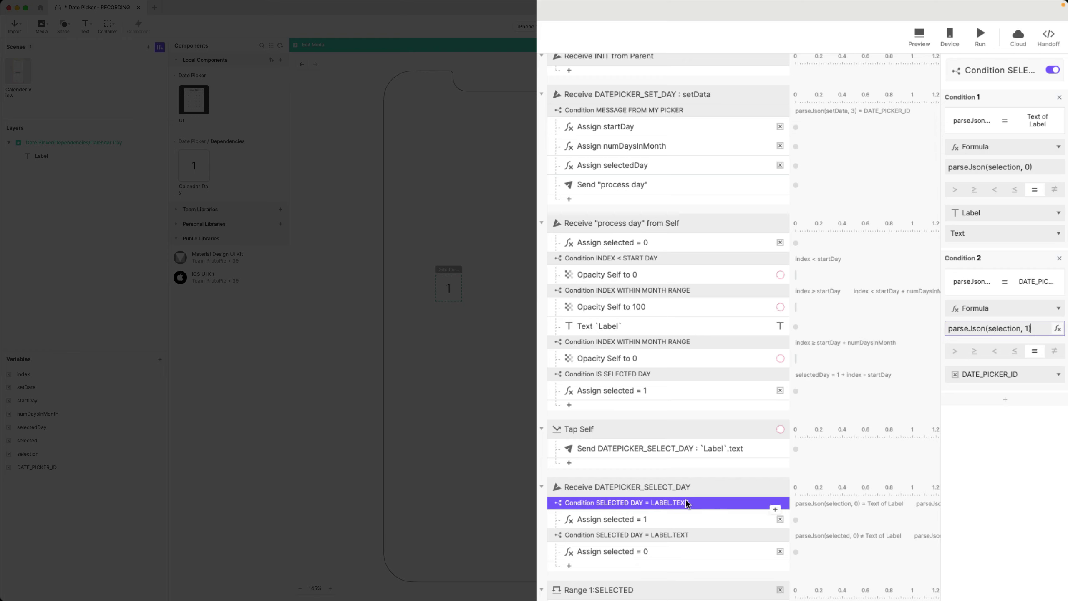
Set the Condition 1 formula of the second SELECTED DAY condition to parseJson(selection, 0).
click(656, 537)
click(1050, 166)
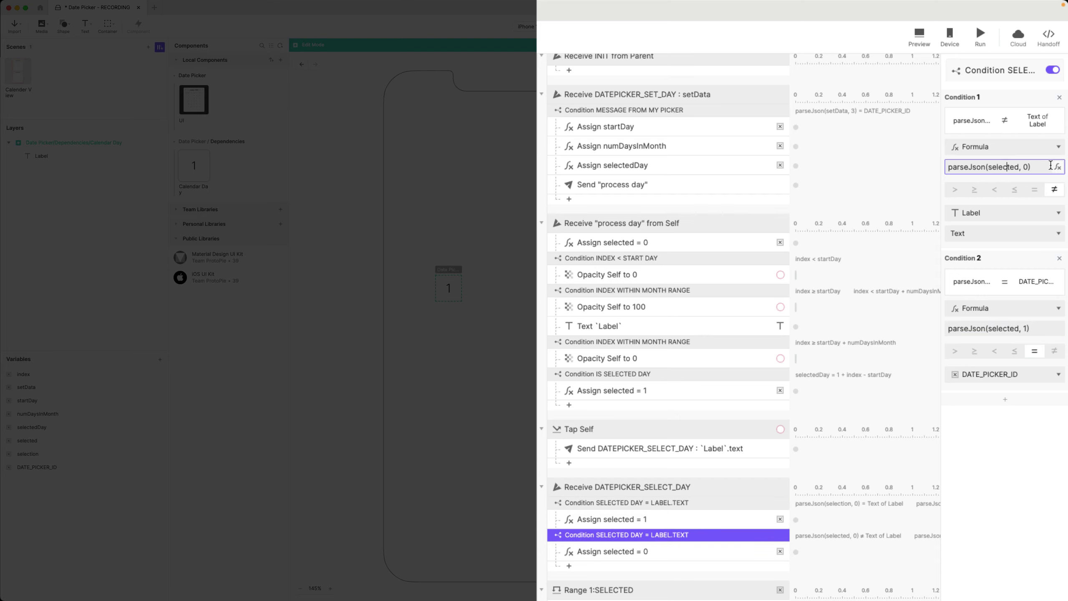
click(1057, 167)
double_click(893, 166)
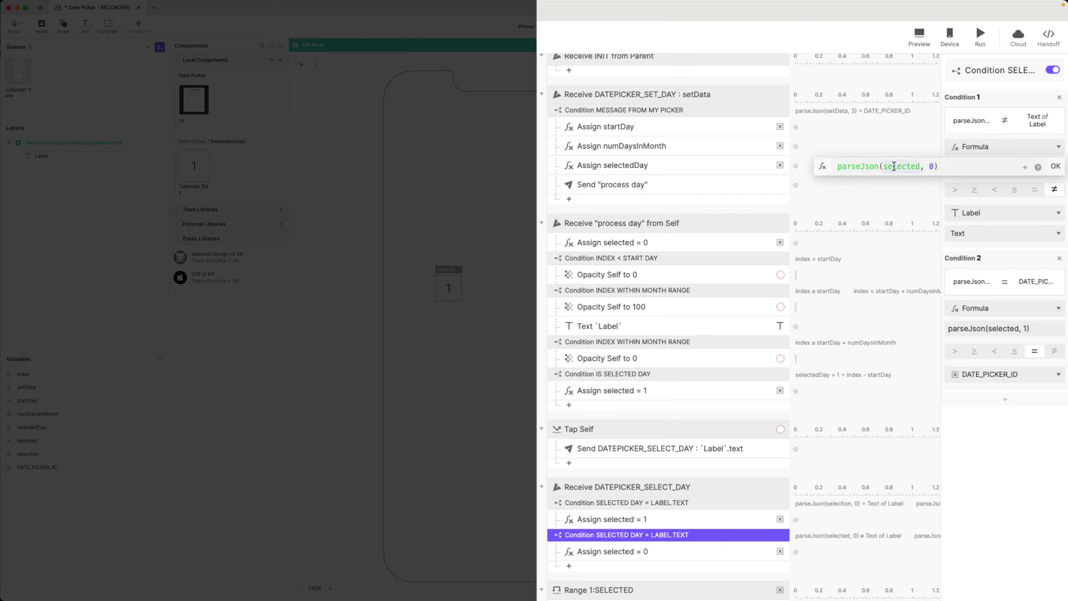
double_click(894, 166)
text(selection)
click(1055, 167)
Set the Condition 2 formula of the second SELECTED DAY condition to parseJson(selection, 1).
click(1014, 329)
click(1057, 328)
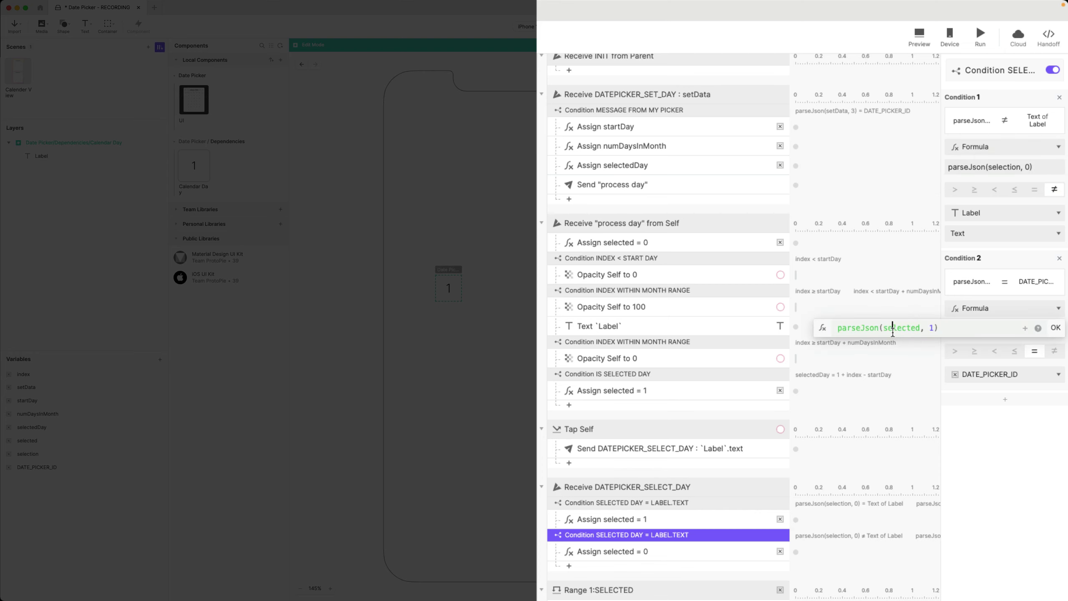
double_click(910, 330)
text(selection)
click(1055, 327)
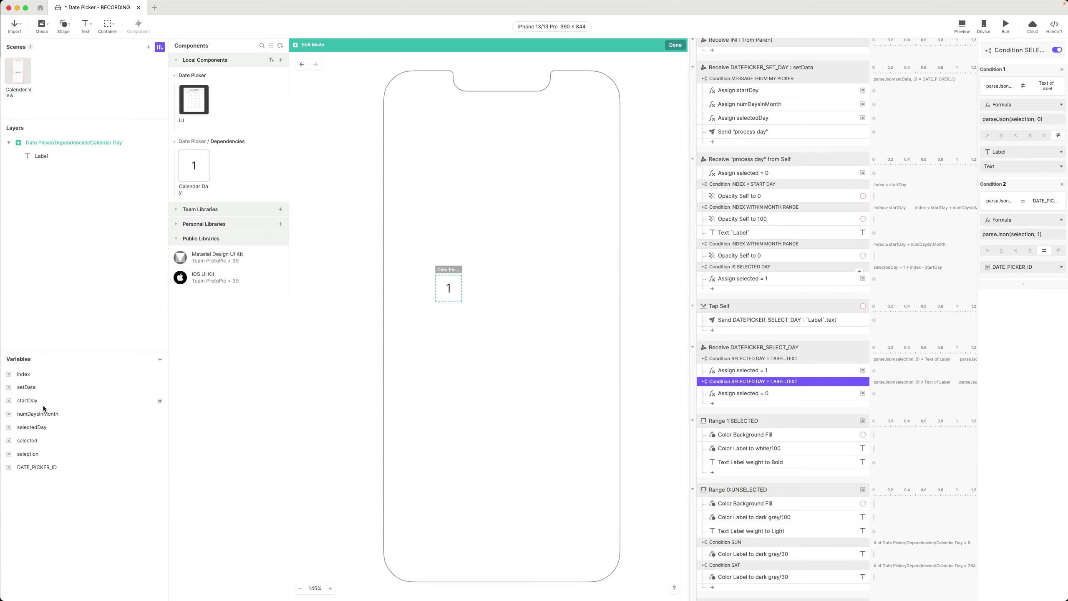
Rename the selection variable to selectionData and check the DATEPICKER_SELECT_DAY receiver and both its conditions for the new name.
click(34, 453)
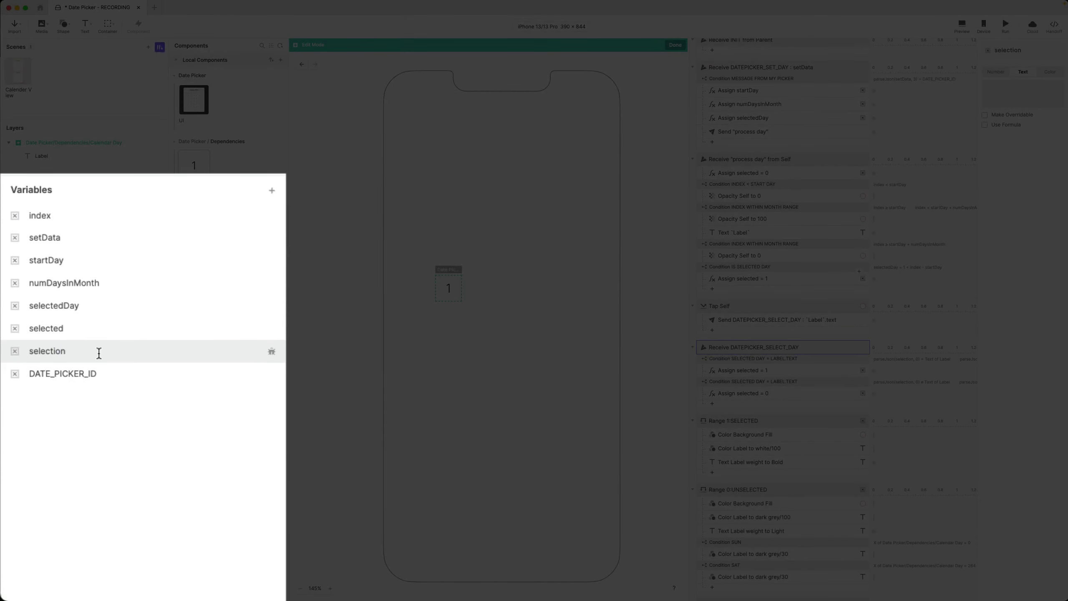
double_click(99, 353)
text(Da)
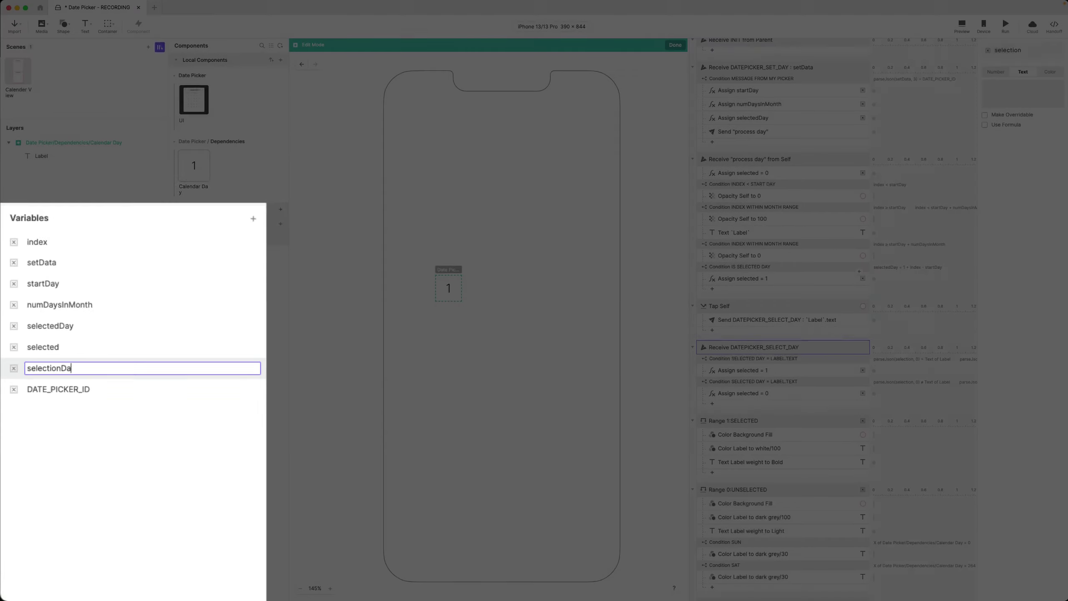
text(ta)
key(Return)
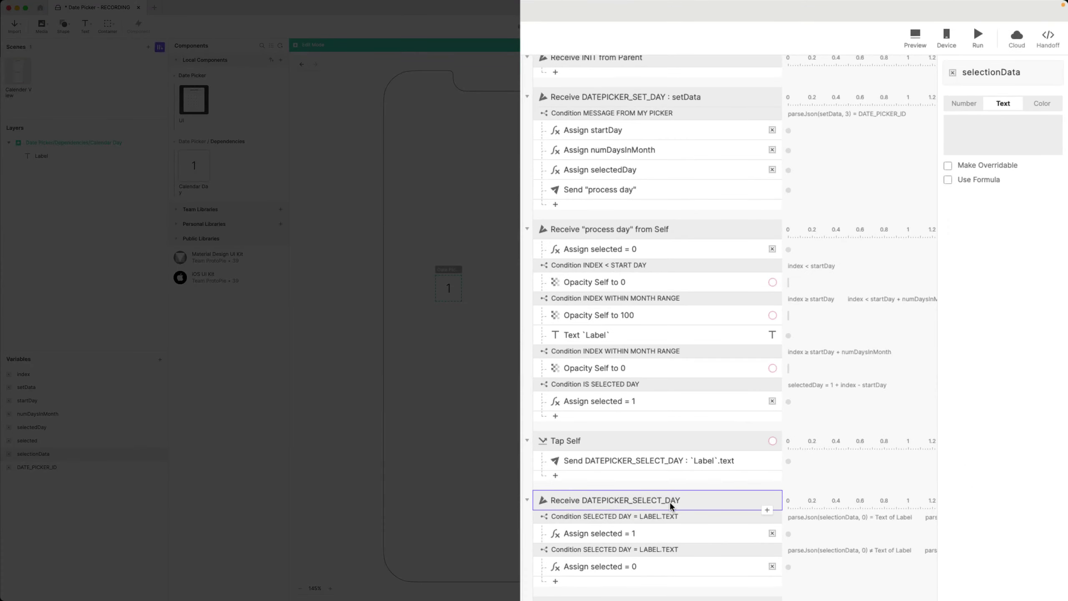
click(672, 505)
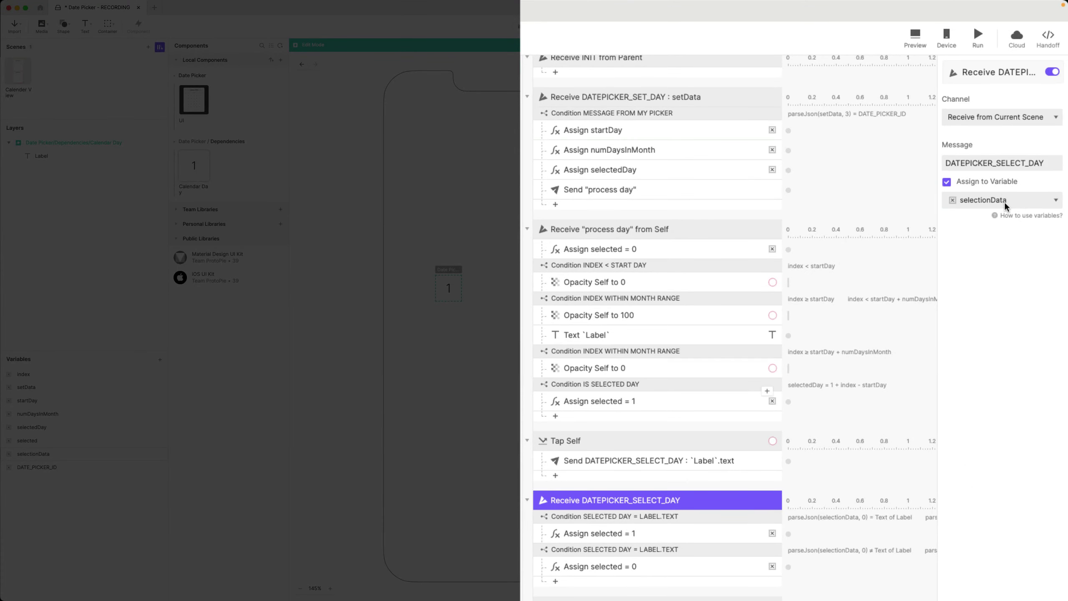
click(651, 516)
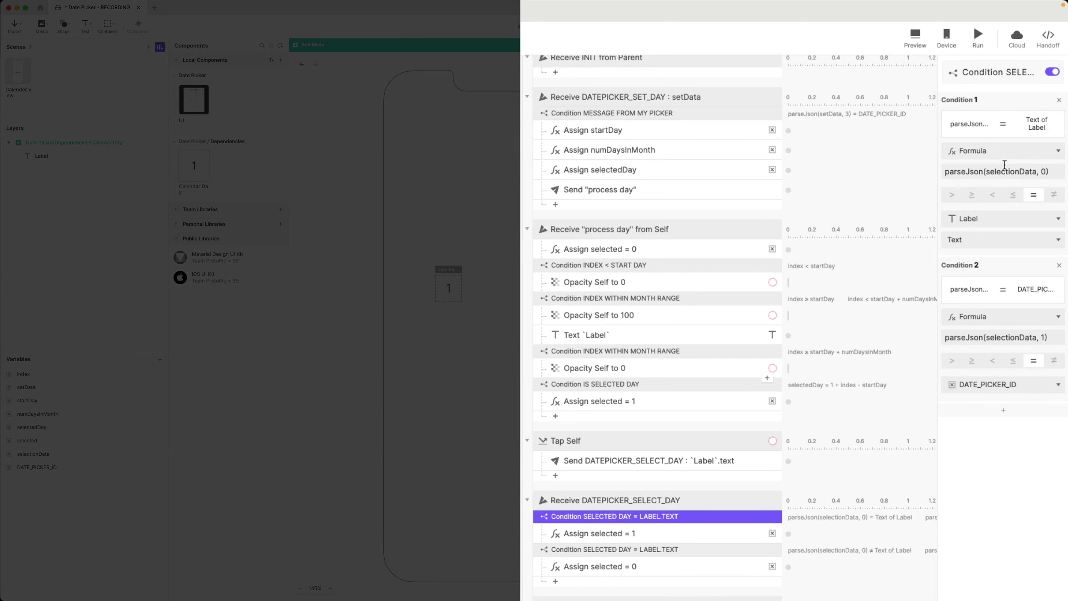
click(684, 551)
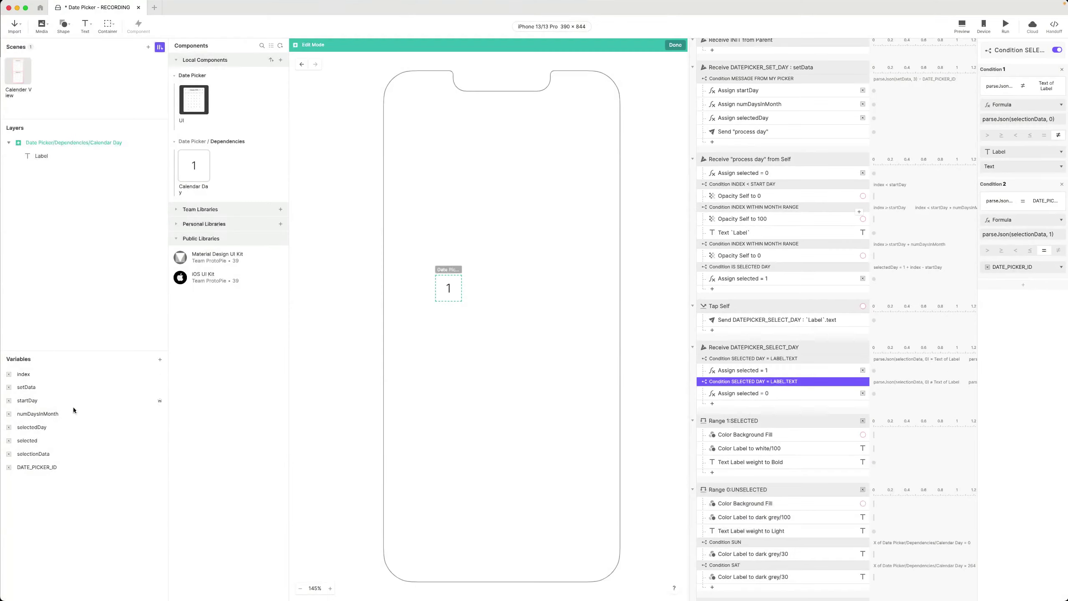
Rename the selected variable to selectedState.
click(32, 440)
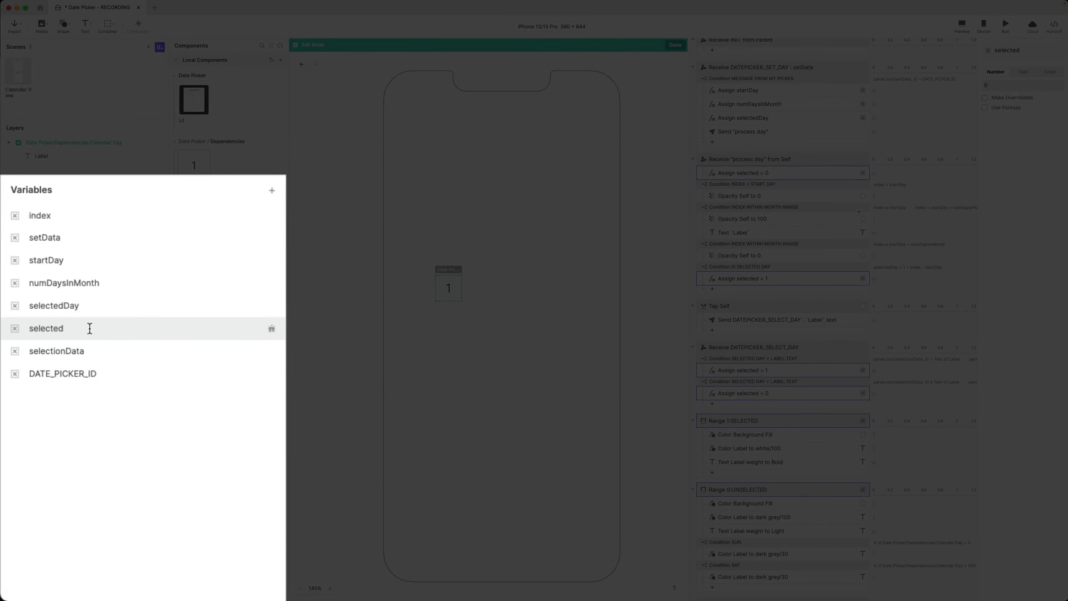
double_click(57, 328)
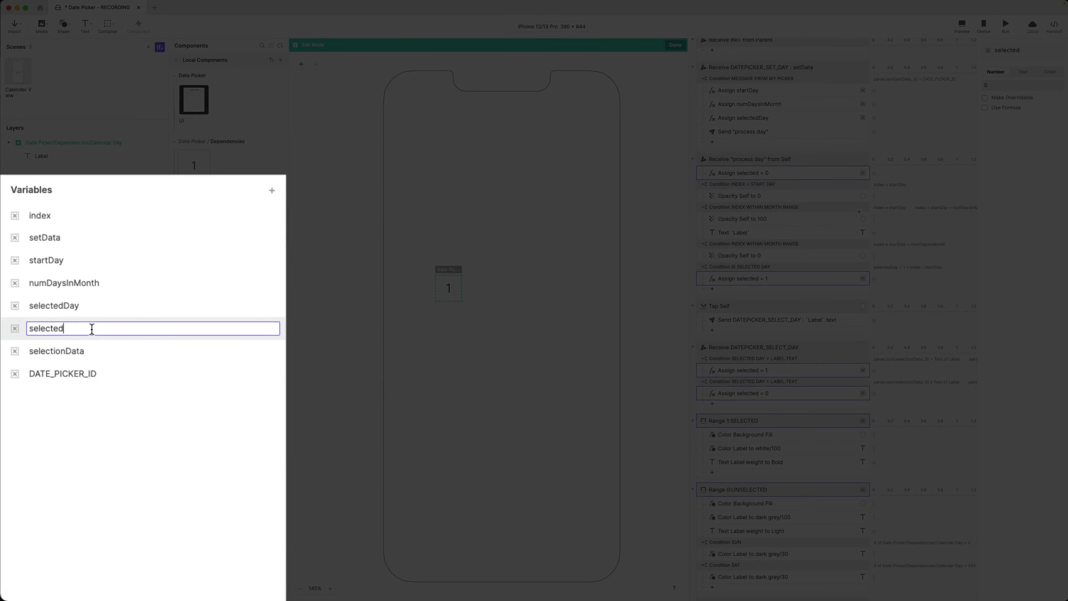
text(State)
key(Return)
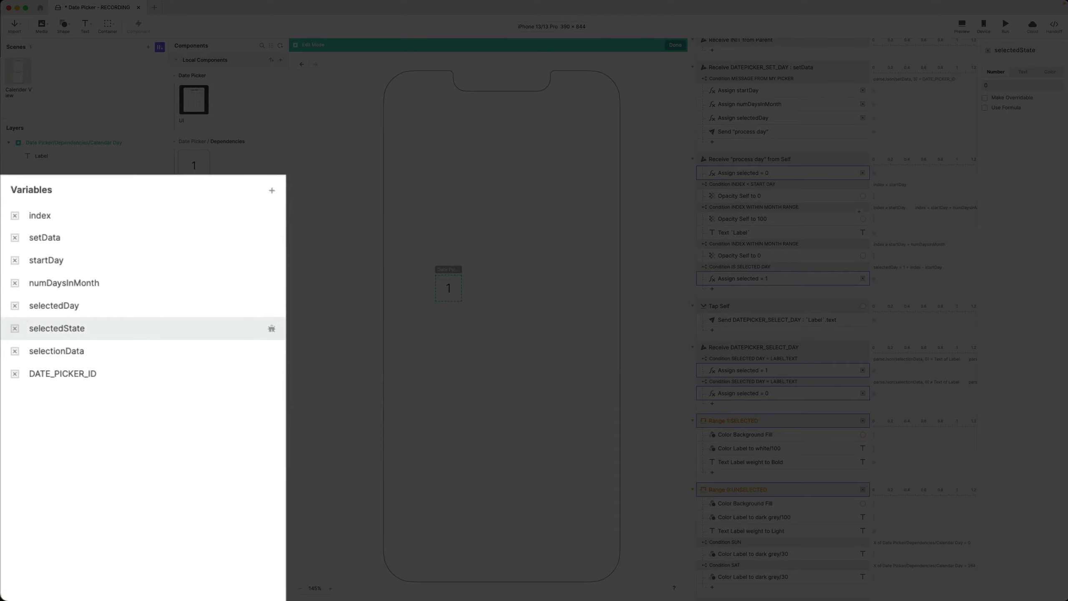
Reassign the 1:SELECTED and 0:UNSELECTED Range triggers to the selectedState variable.
scroll(766, 331, down, 5)
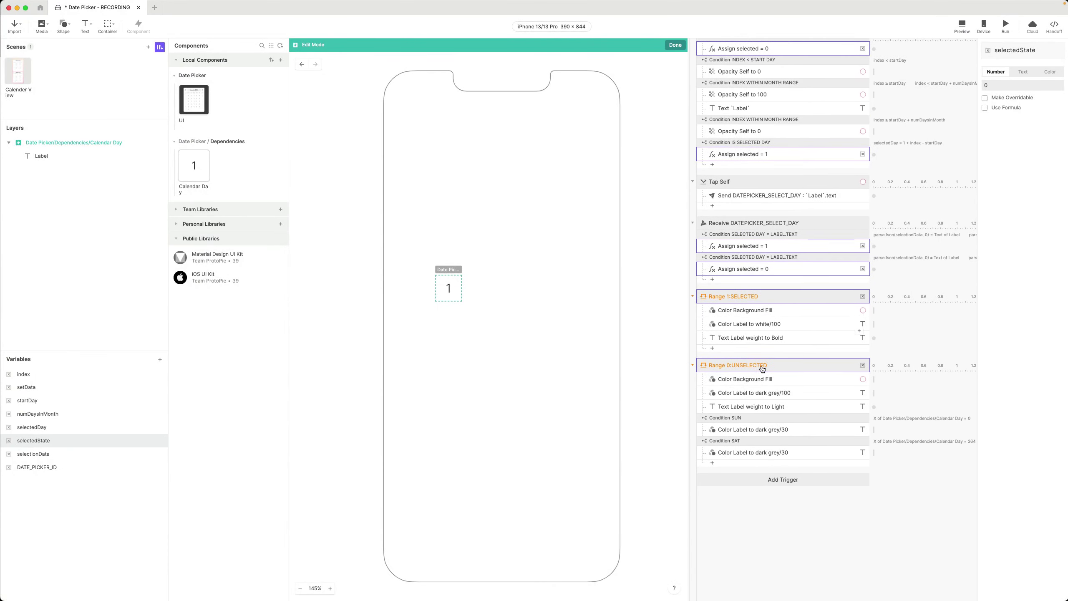
scroll(757, 320, up, 3)
click(764, 355)
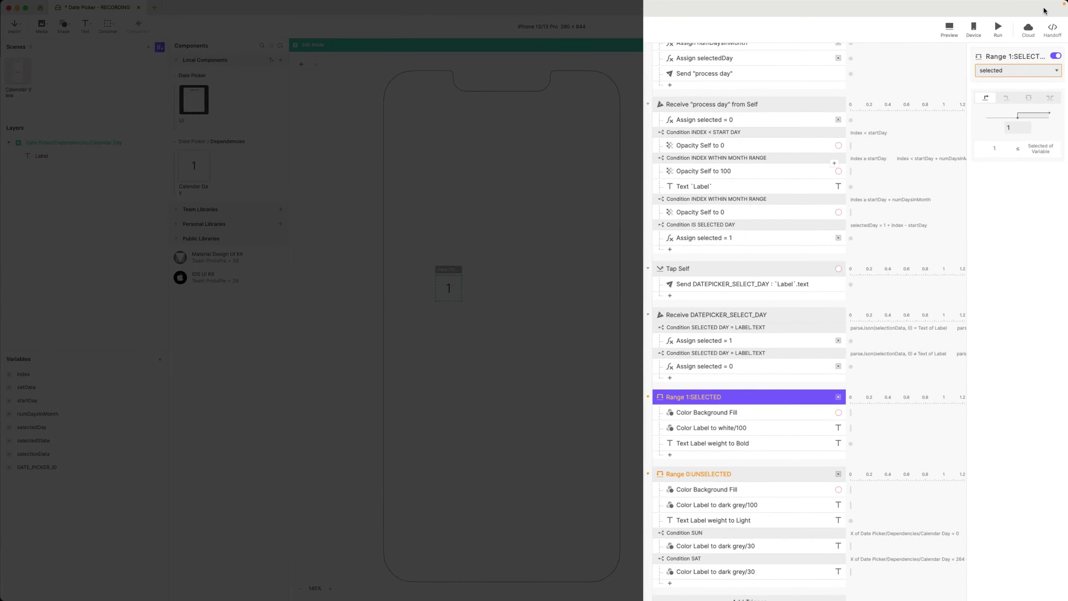
click(1011, 71)
click(984, 156)
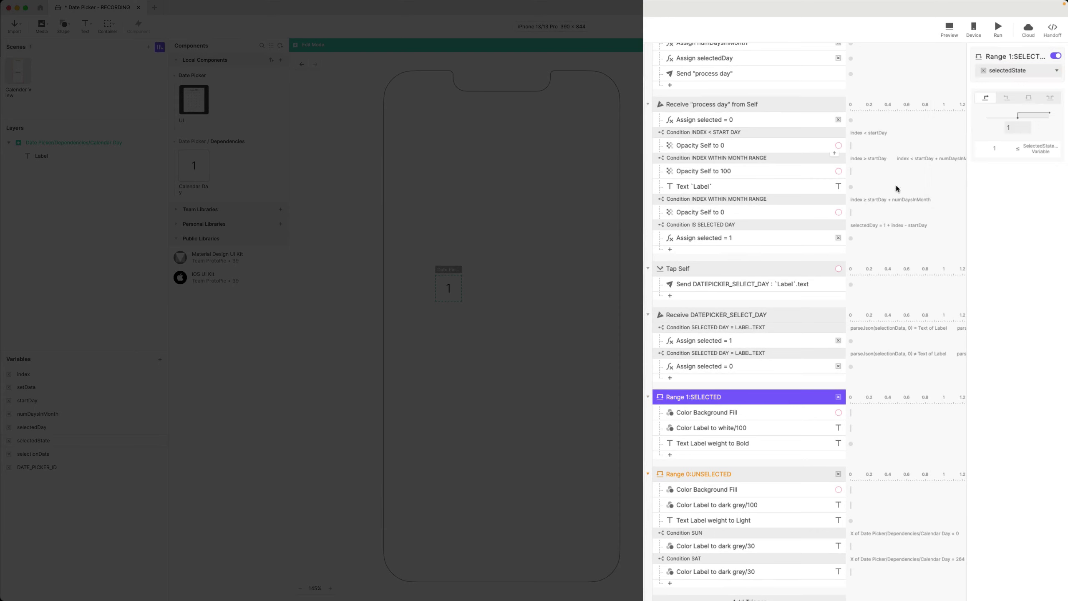
click(752, 480)
click(999, 70)
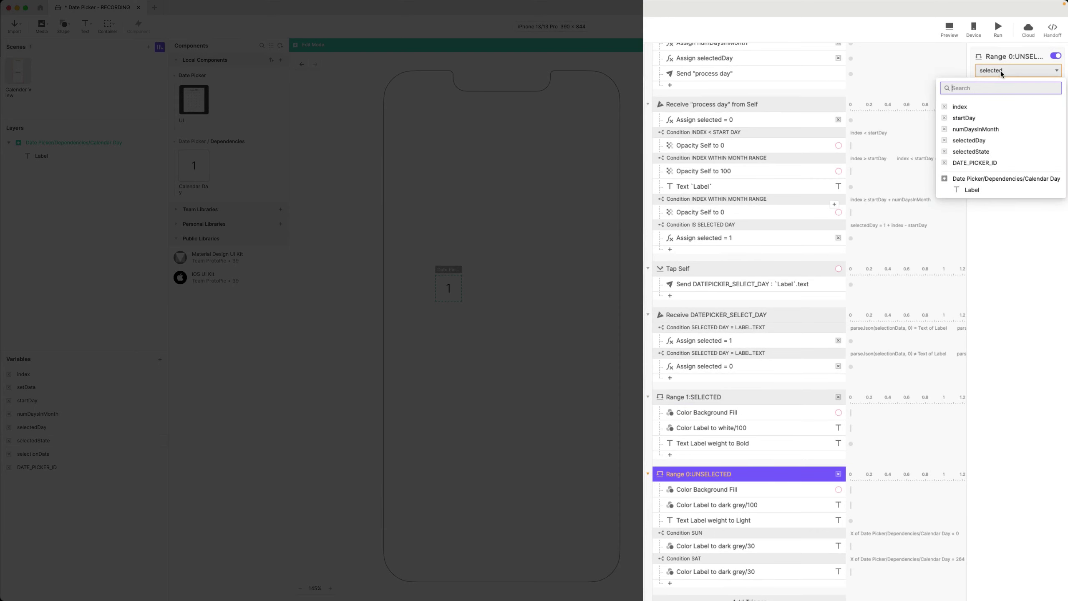
click(972, 151)
Relabel the Assign responses under the "process day" receiver as "Assign selectedState = 0" and "Assign selectedState = 1".
scroll(763, 326, up, 3)
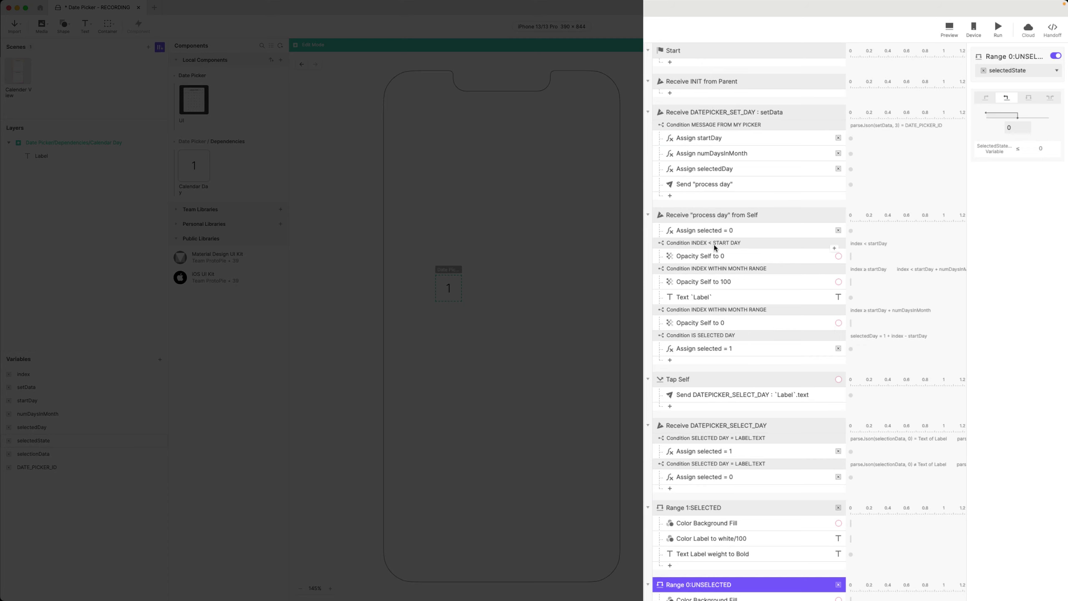
click(703, 236)
double_click(710, 231)
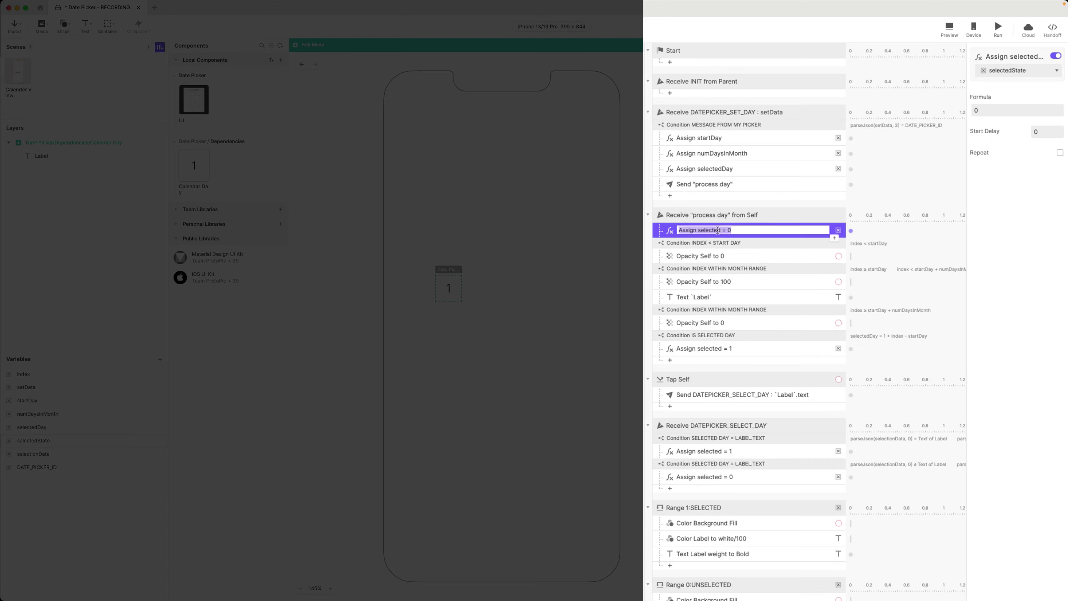
click(718, 230)
text(State)
click(705, 350)
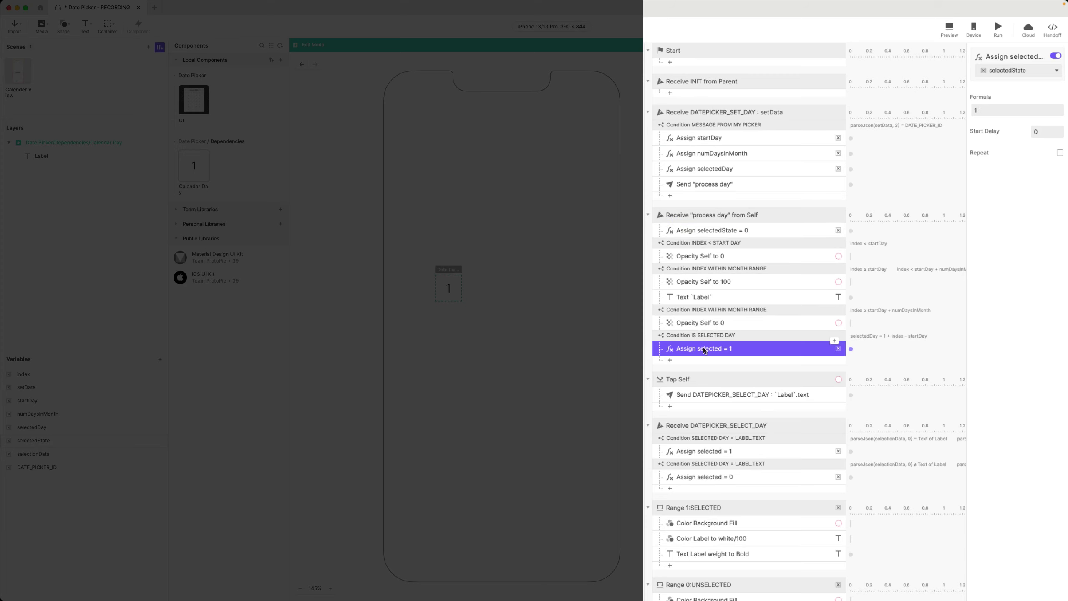
double_click(705, 349)
click(719, 348)
text(State)
Relabel the Assign responses under the DATEPICKER_SELECT_DAY receiver as "Assign selectedState = 1" and "Assign selectedState = 0".
scroll(711, 353, down, 2)
scroll(715, 353, down, 2)
click(711, 321)
double_click(710, 321)
click(721, 321)
text(State)
click(711, 347)
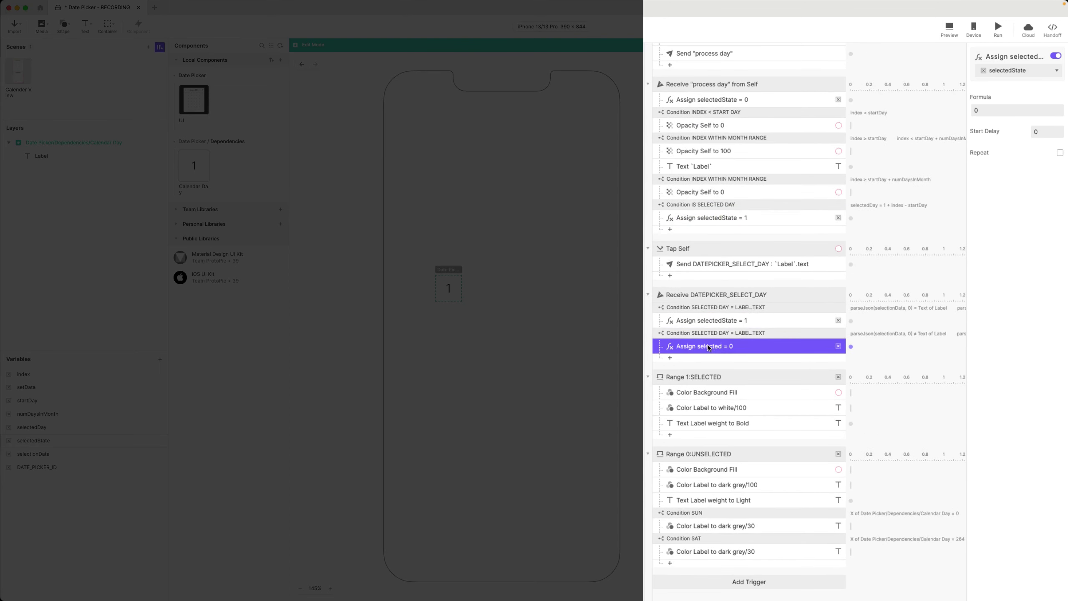
double_click(709, 347)
double_click(711, 347)
key(Right)
text(State)
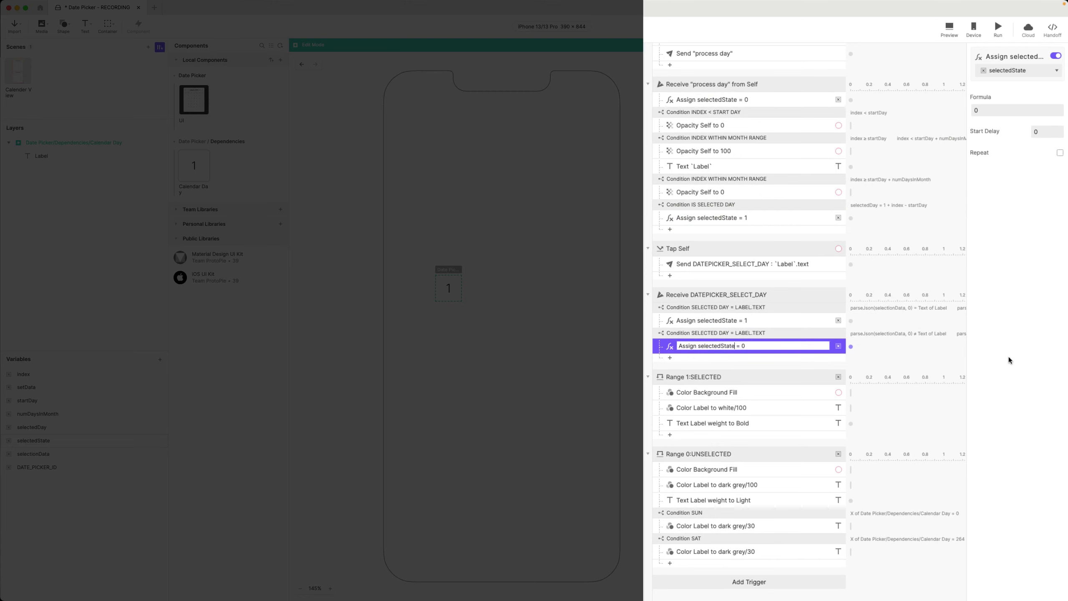
click(1024, 350)
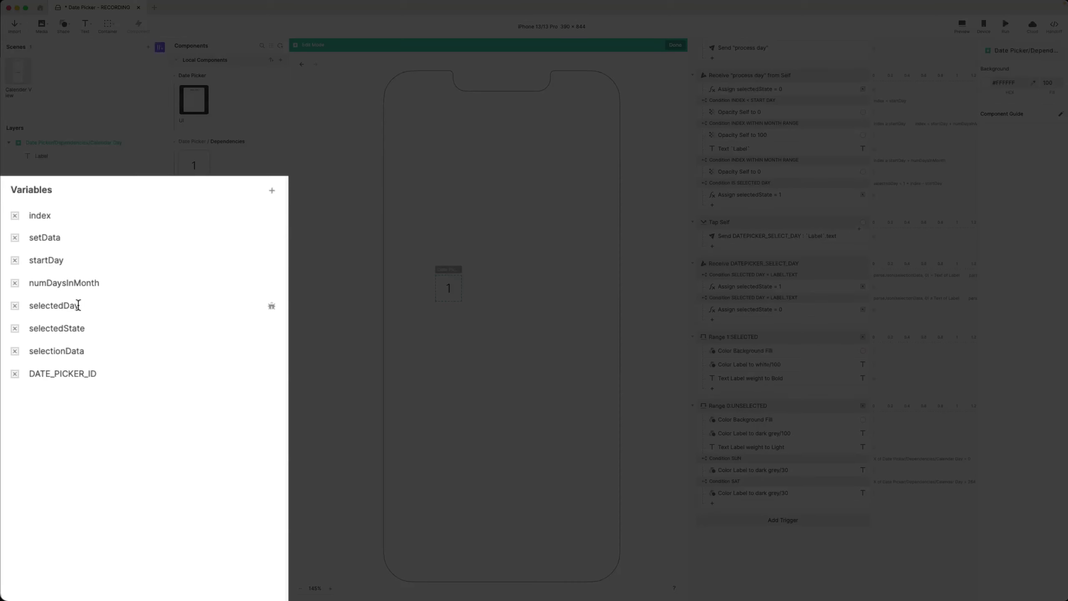
Examine the selectedDay and selectedState variables and which interactions use each of them.
click(69, 428)
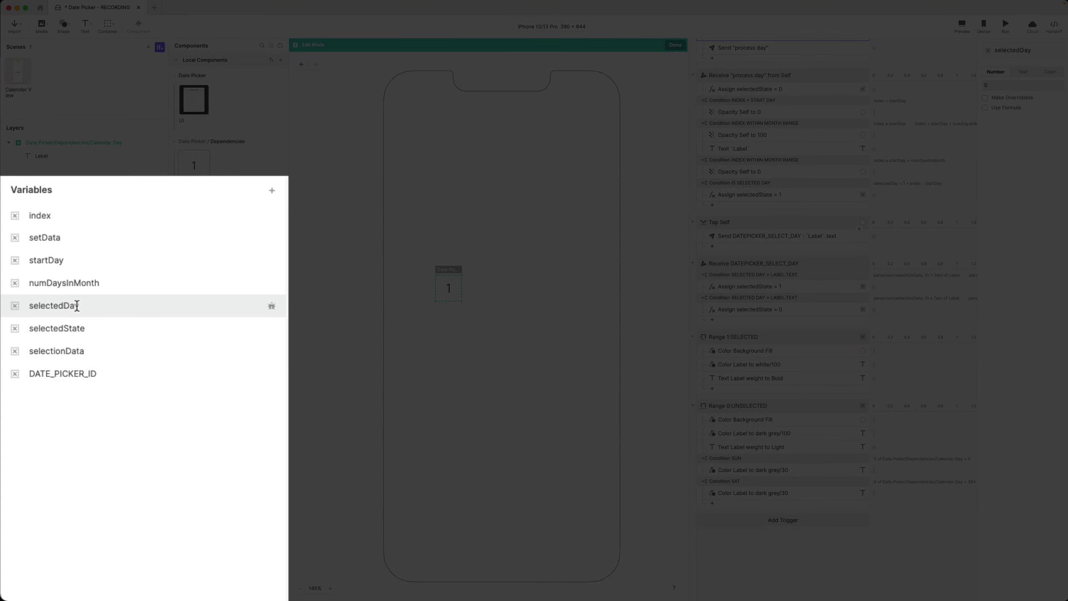
click(101, 329)
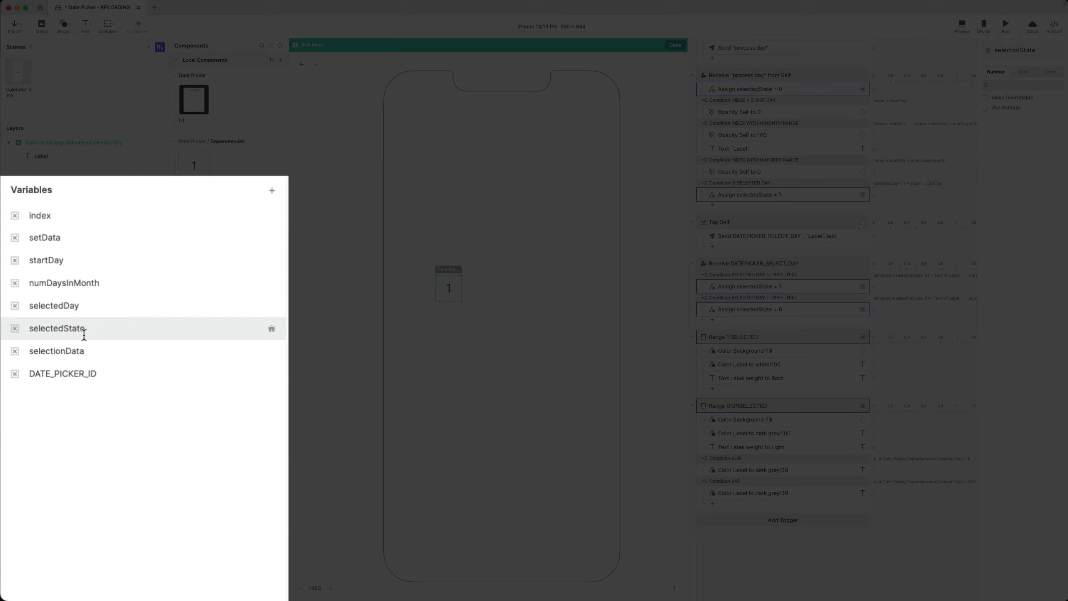
Check the selectionData variable and the DATEPICKER_SELECT_DAY receiver, then test selecting several days of the upper calendar in the Calender View preview.
click(82, 355)
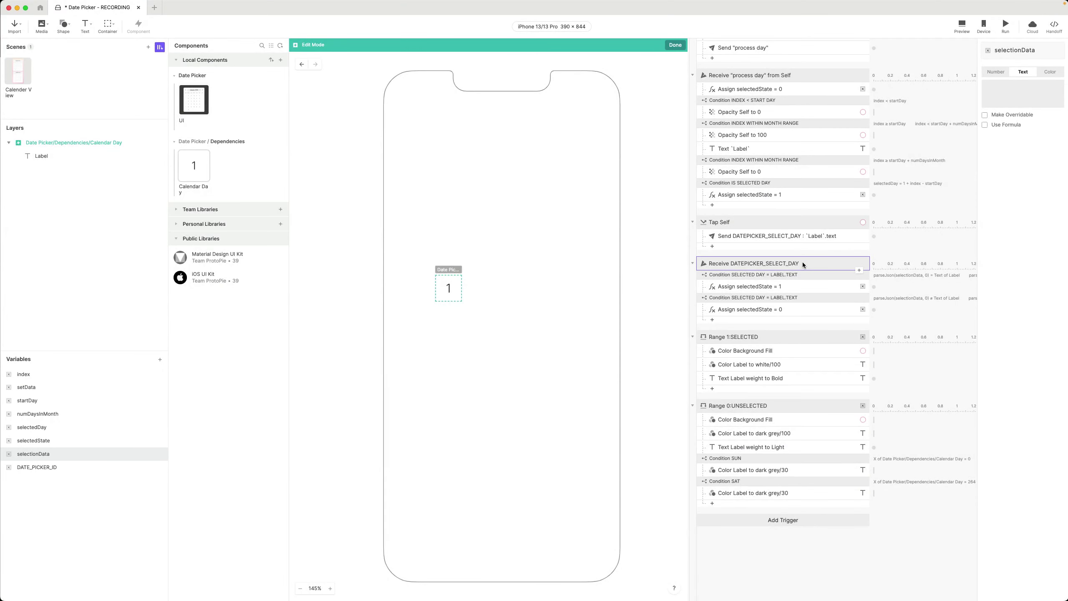
click(802, 262)
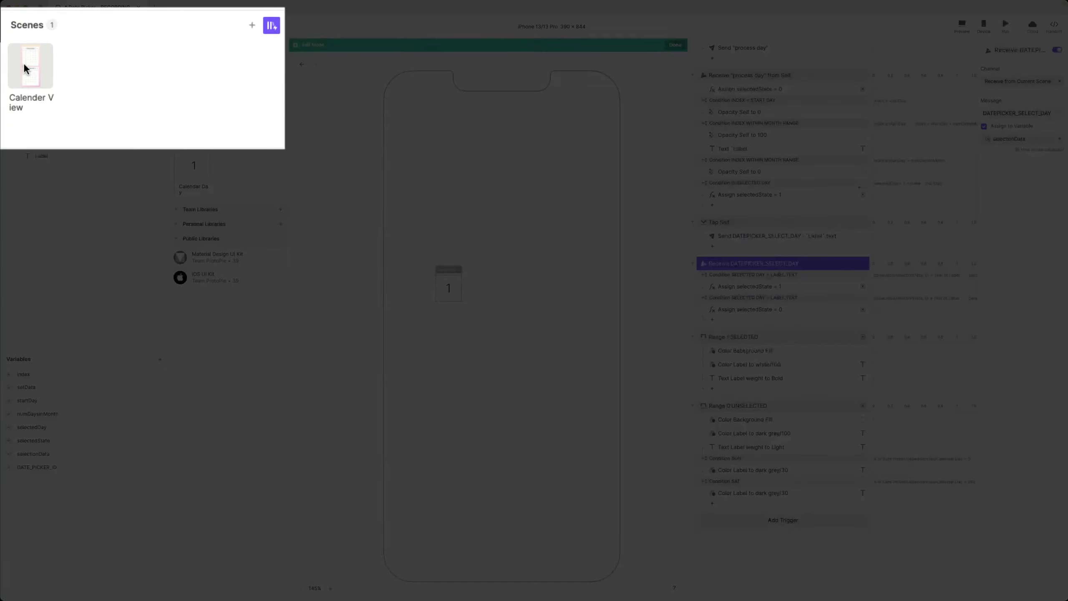
click(17, 71)
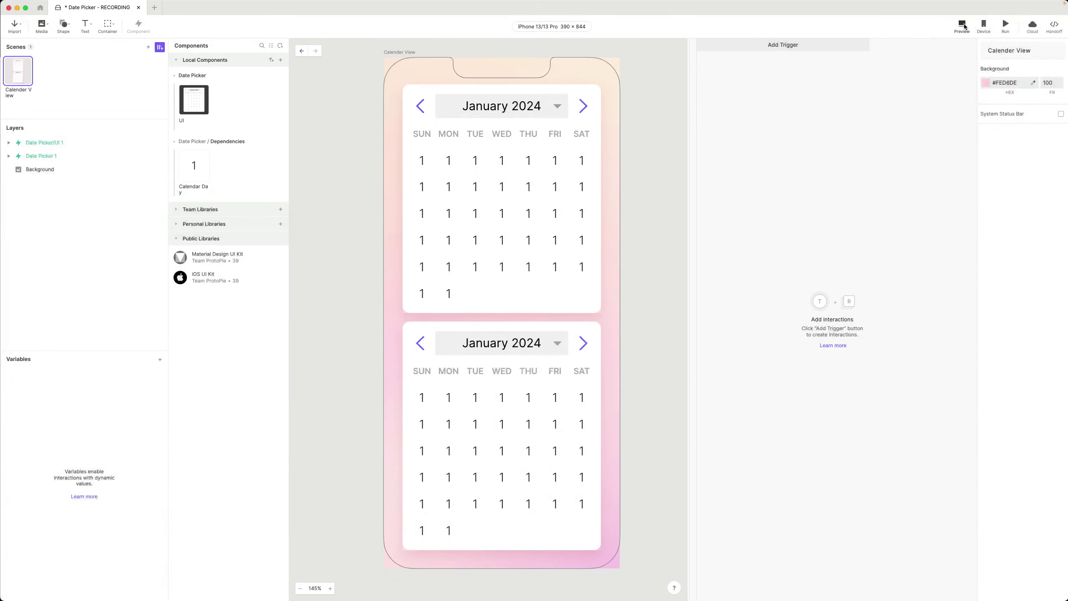
click(963, 26)
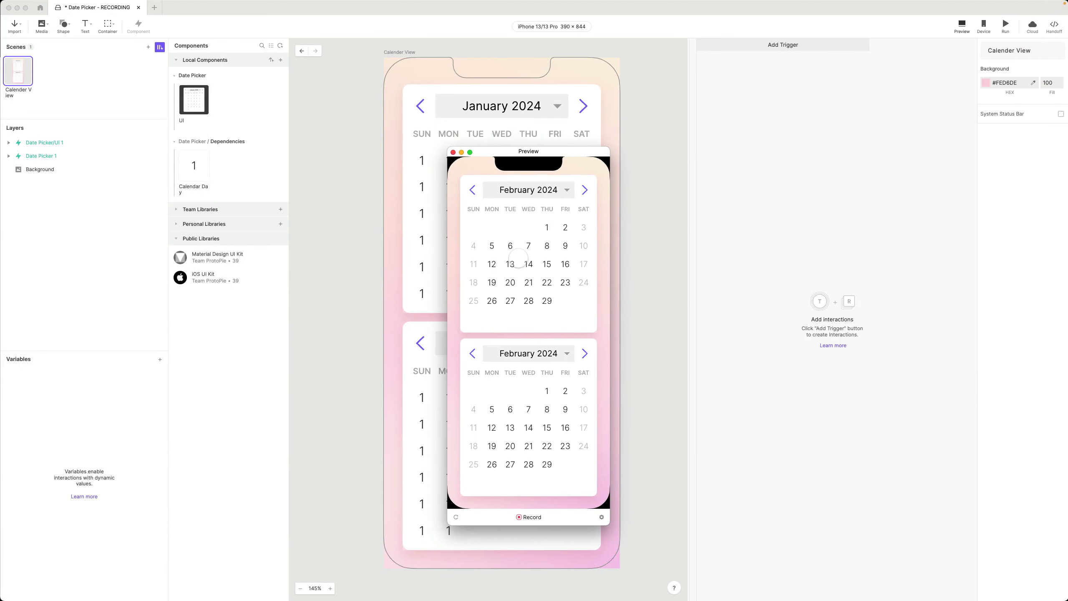
click(529, 264)
click(565, 264)
click(556, 245)
click(547, 300)
click(453, 152)
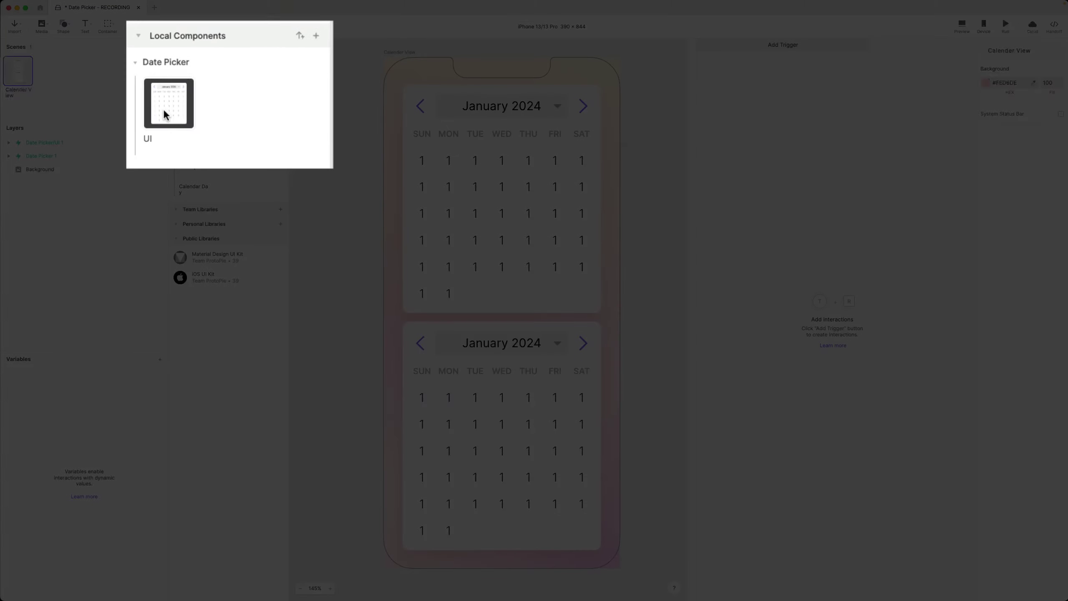
Preview the Date Picker UI component on its own and test selecting different days in February 2024.
double_click(194, 99)
click(962, 26)
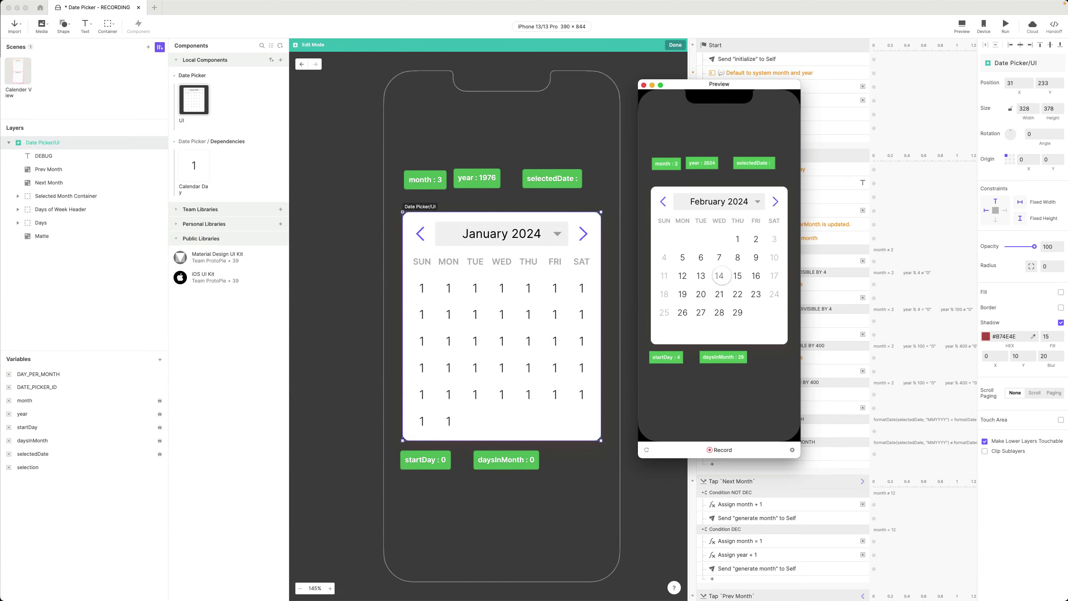
click(719, 276)
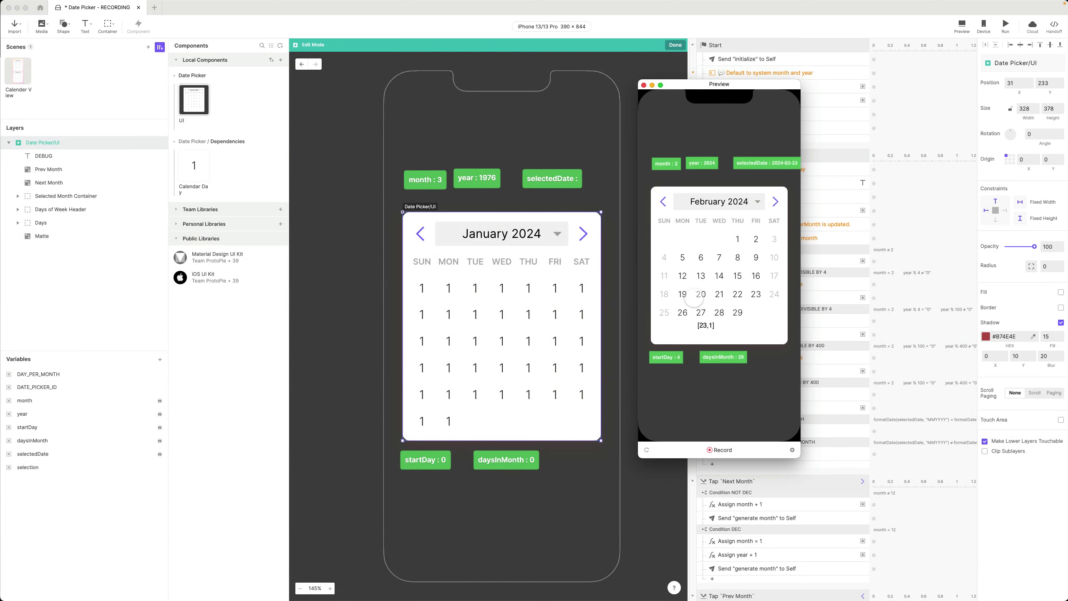
click(682, 311)
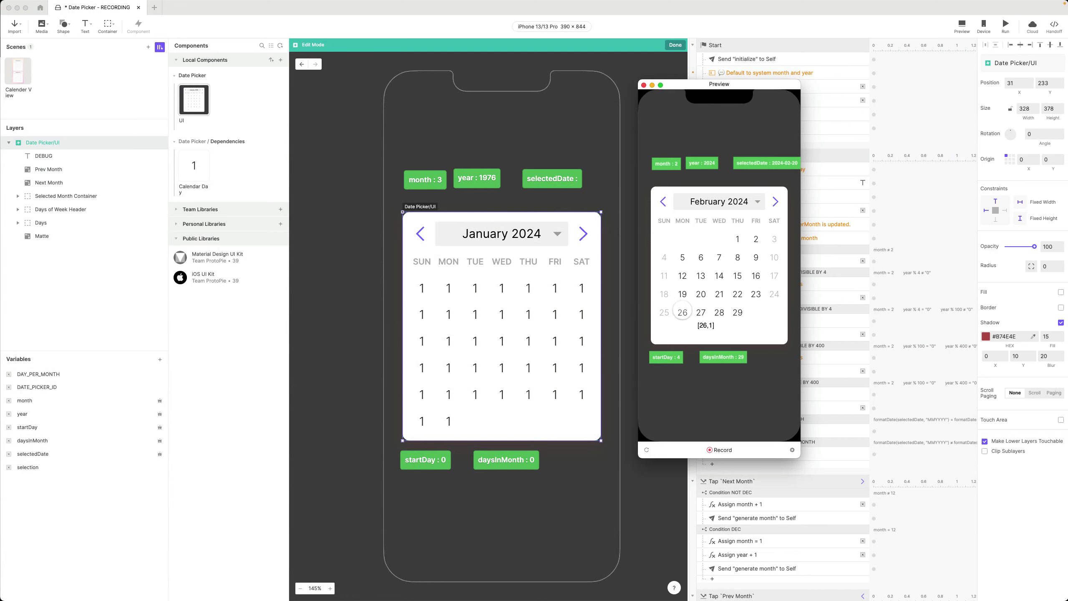
click(643, 86)
Examine the Calendar Day component's DATEPICKER_SELECT_DAY receiver, including its first condition's parseJson formulas and the Assign selectedState = 1 response.
double_click(194, 170)
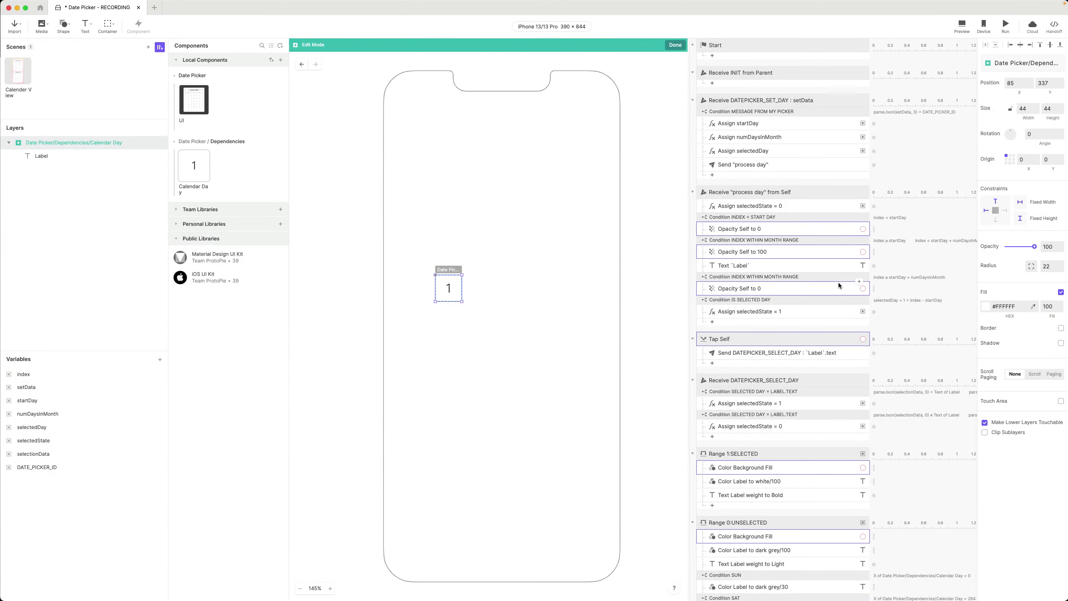
scroll(777, 334, down, 5)
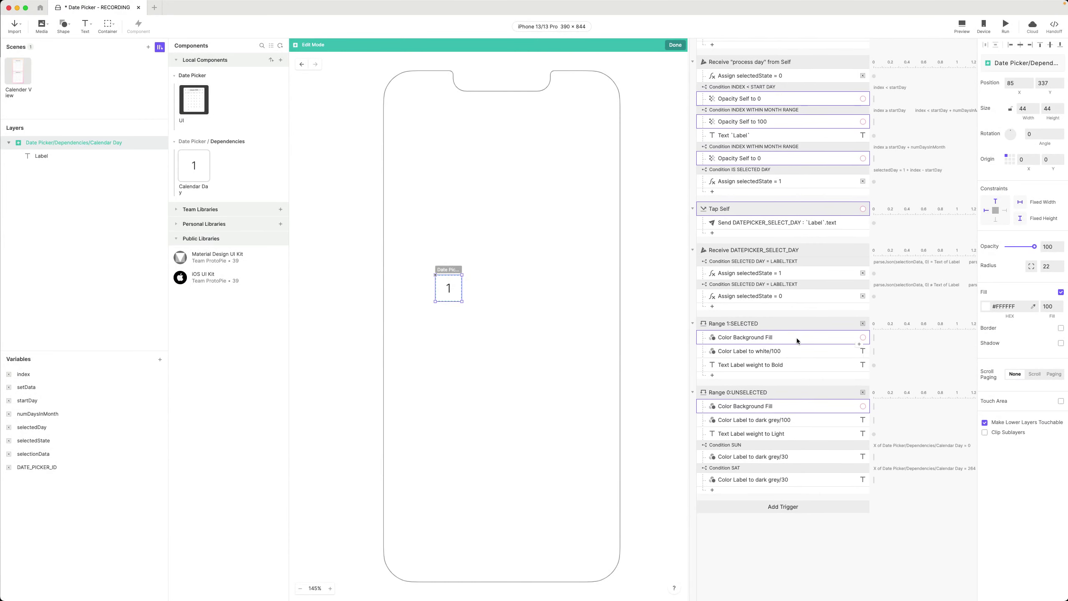
click(750, 272)
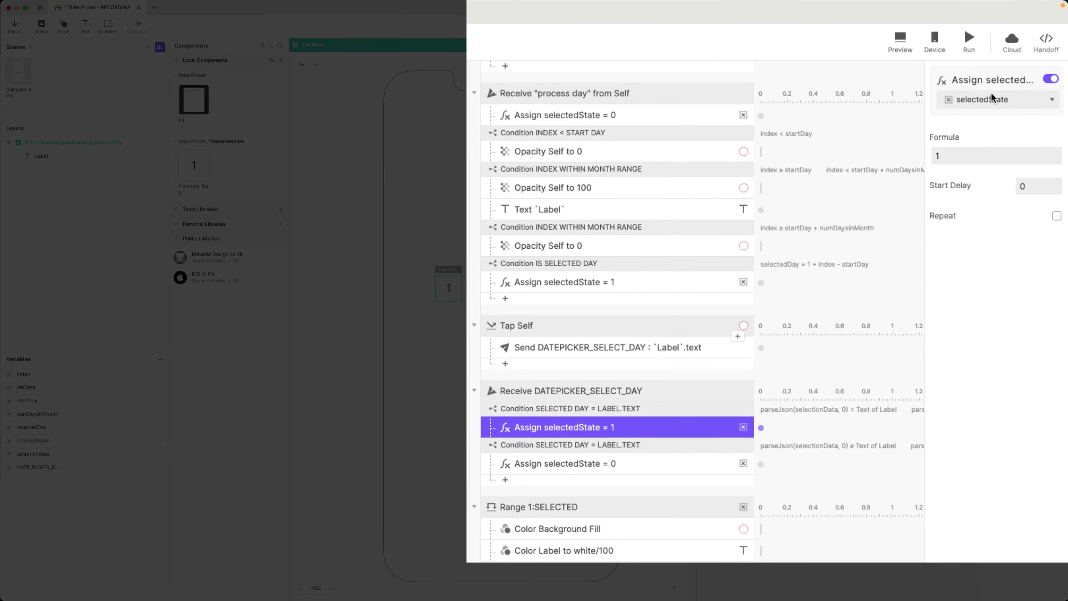
click(555, 408)
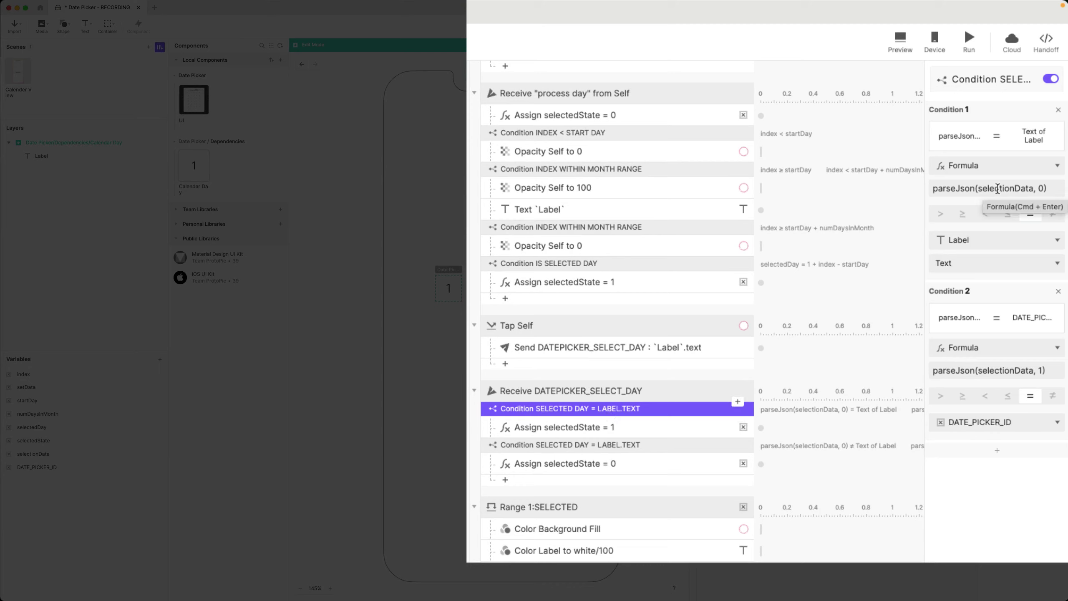
click(979, 189)
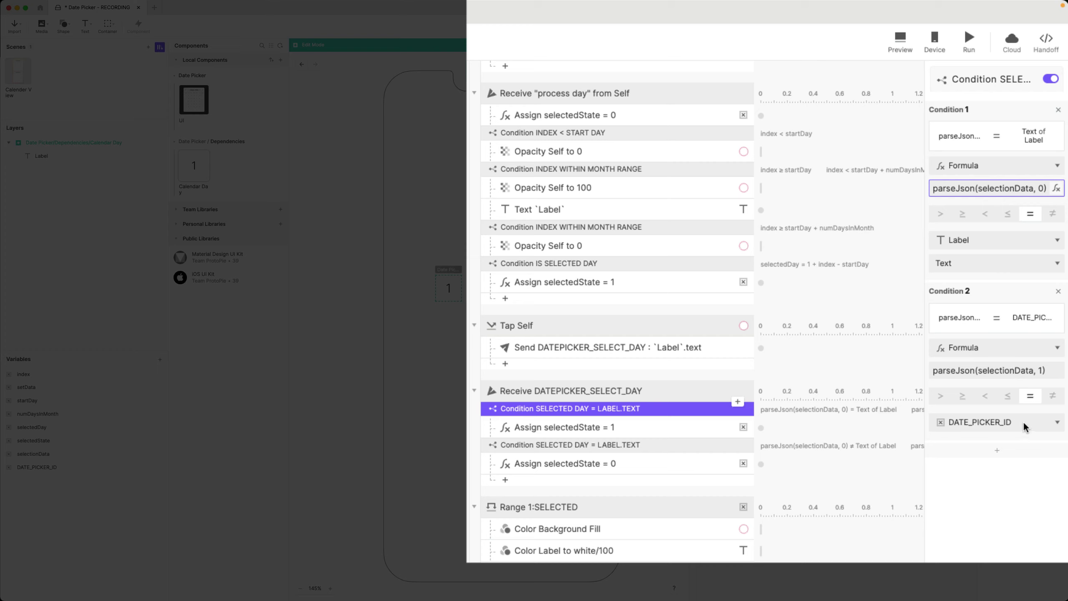
click(636, 429)
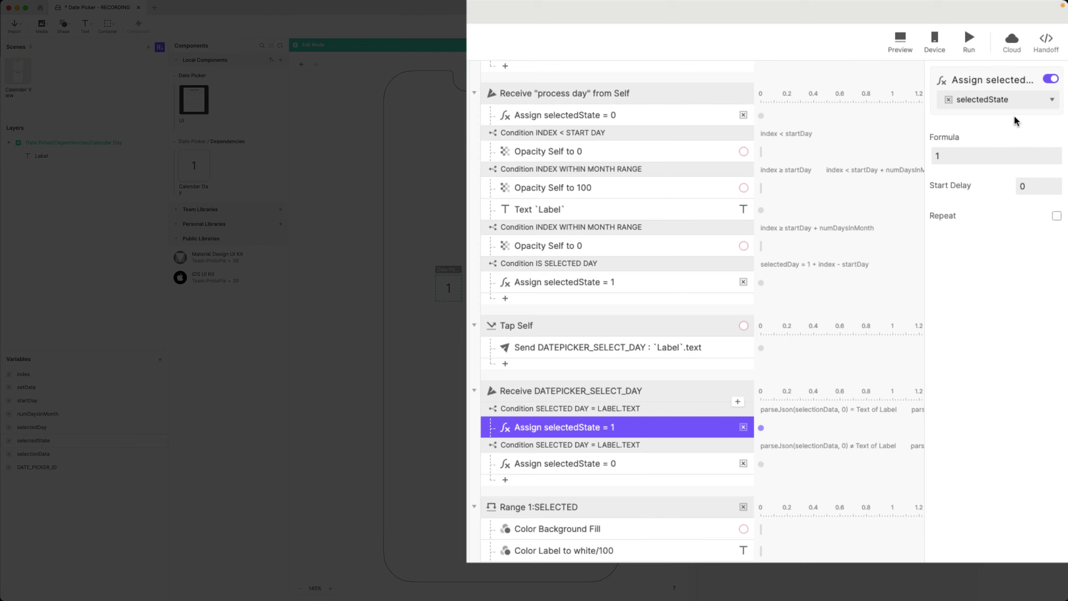
scroll(800, 118, up, 5)
key(Escape)
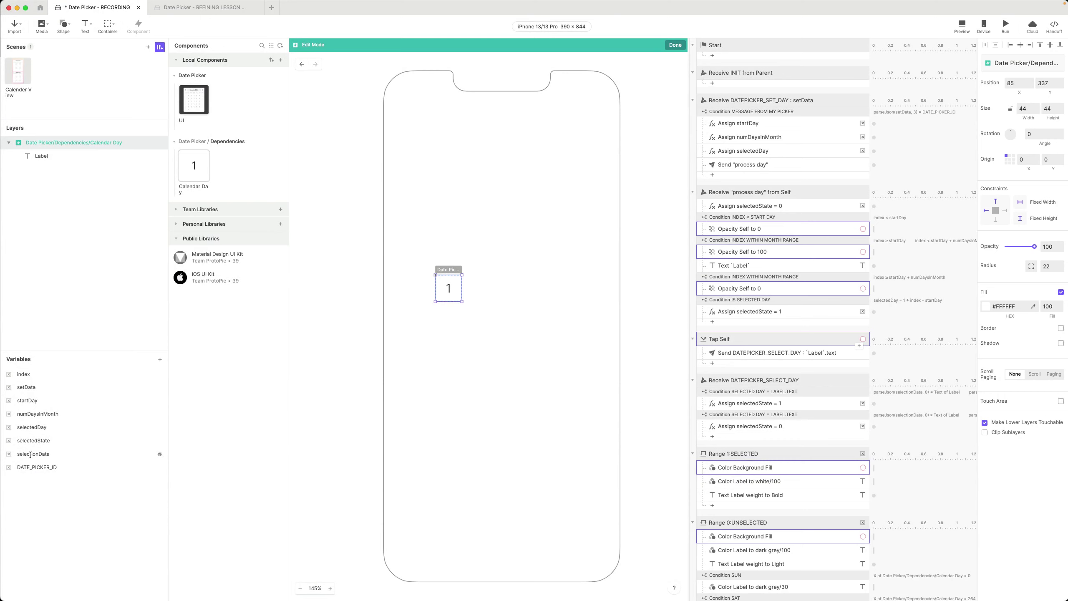
Add a Text response targeting the Label layer with Formula content under the DATEPICKER_SELECT_DAY receiver.
click(810, 379)
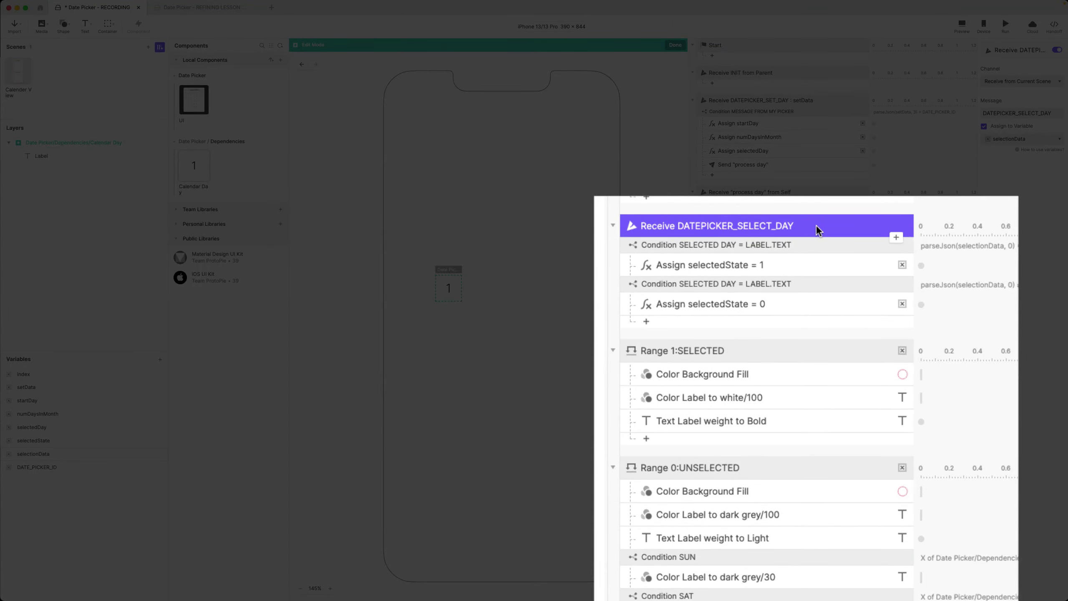
click(897, 238)
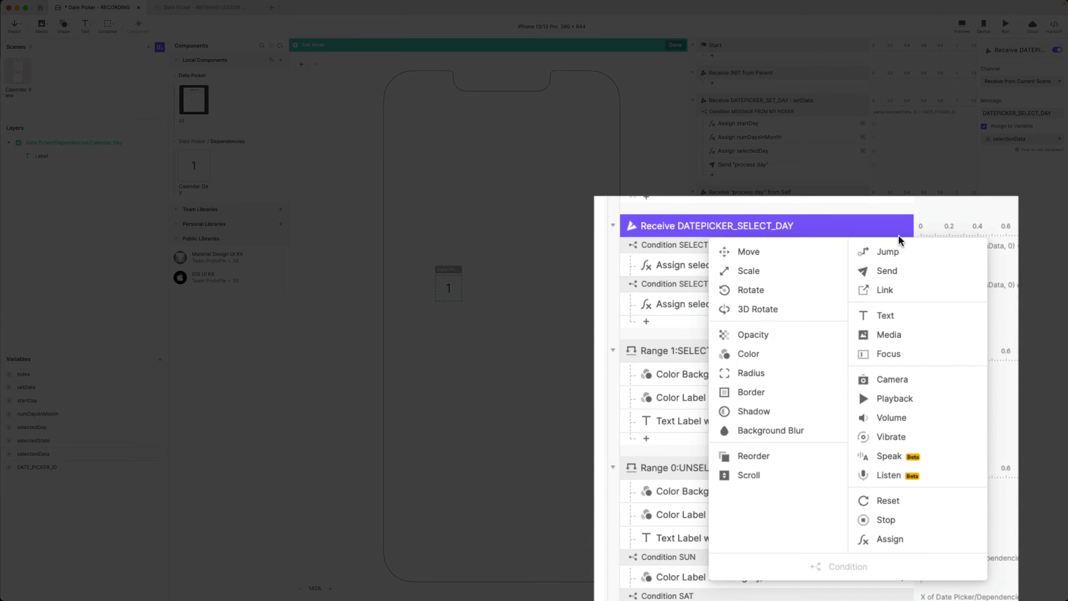
click(887, 315)
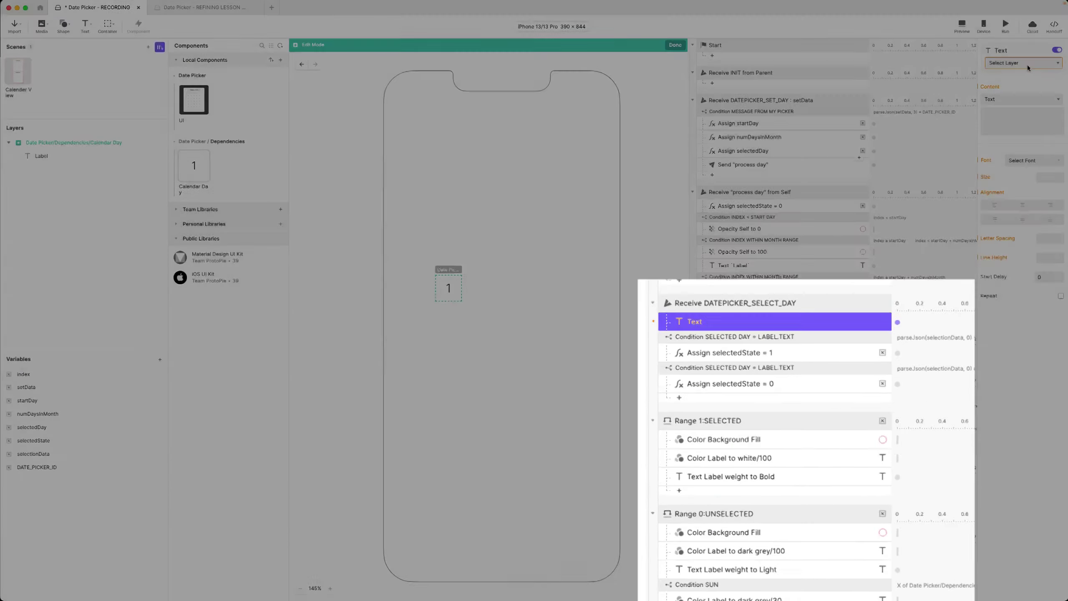
click(1026, 61)
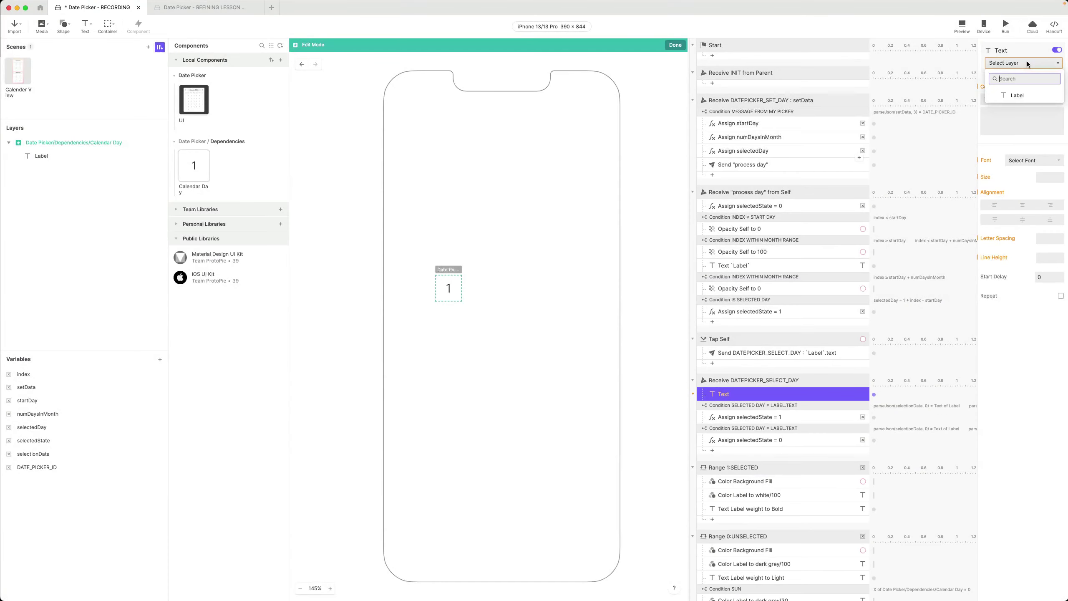
click(1022, 95)
click(1022, 101)
click(993, 145)
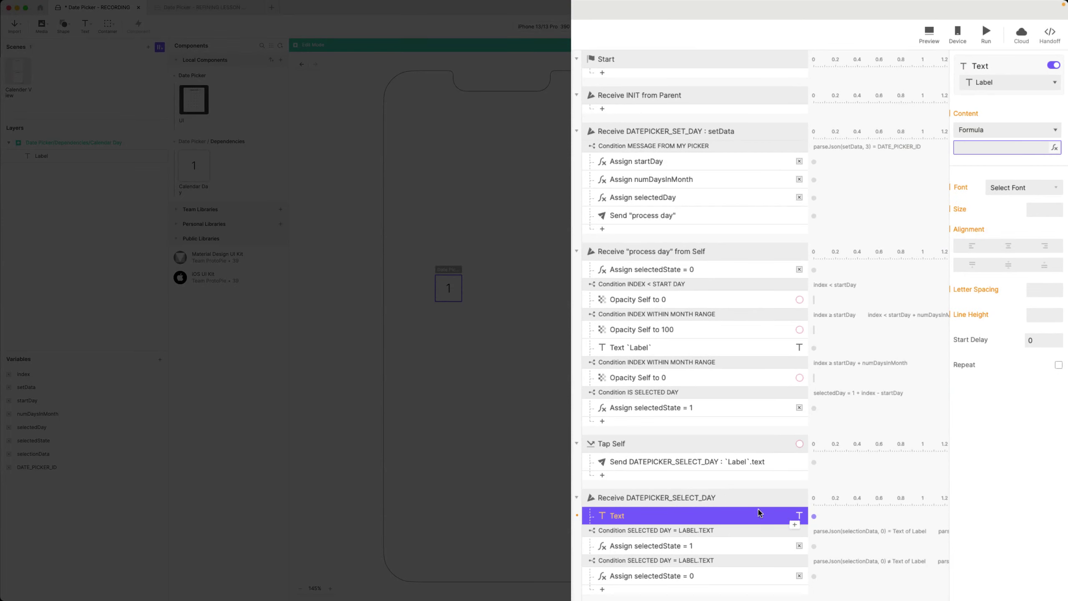
Copy parseJson(selectionData, 0) from the first SELECTED DAY = LABEL.TEXT condition into the Text response's content formula.
click(708, 533)
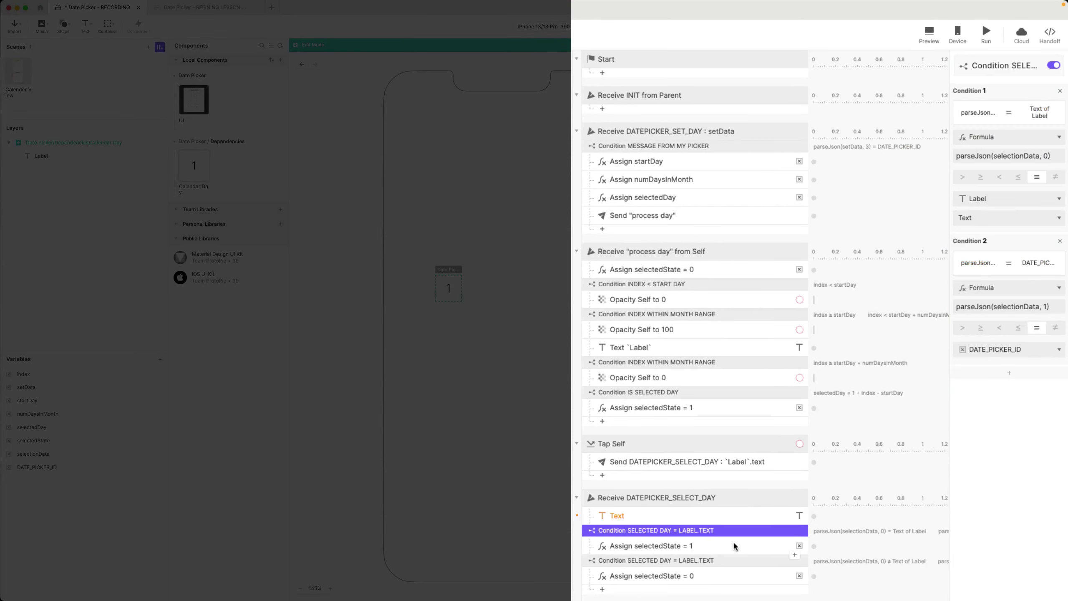
click(1053, 156)
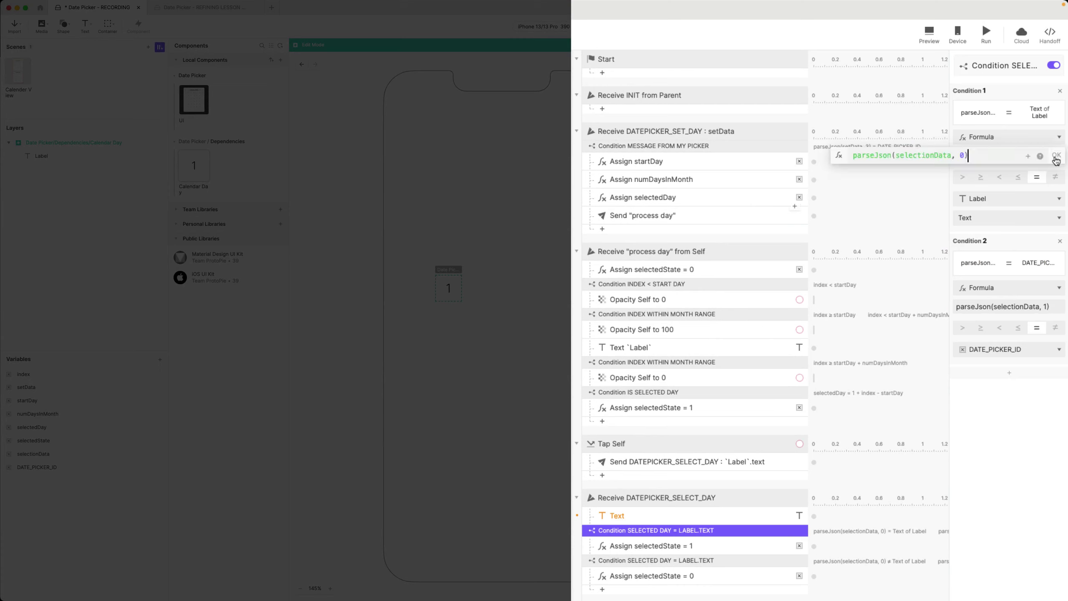
triple_click(1026, 156)
key(ctrl+c)
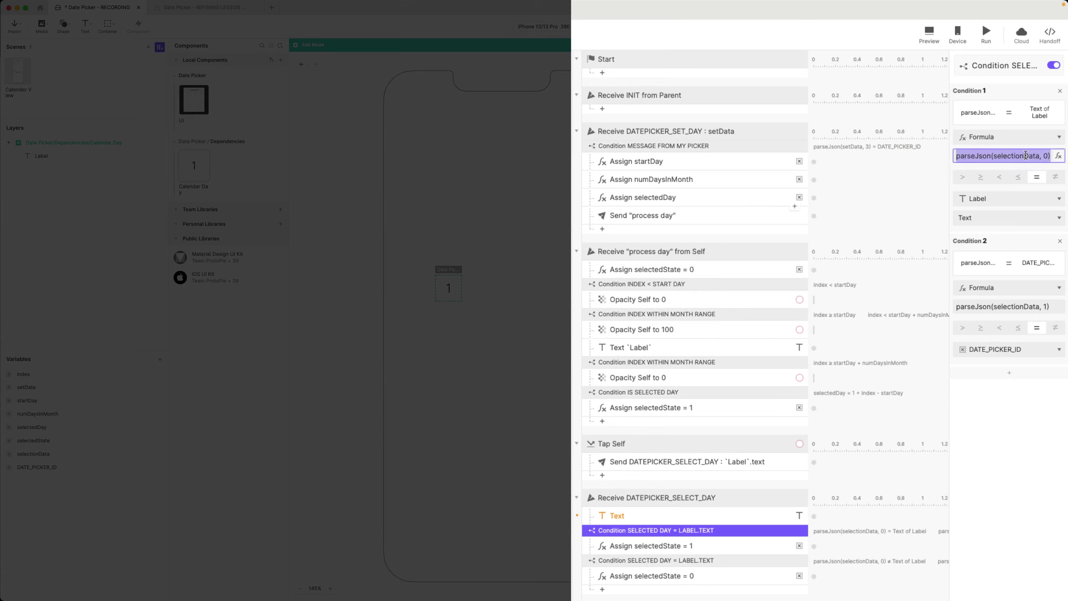
click(1004, 420)
click(620, 517)
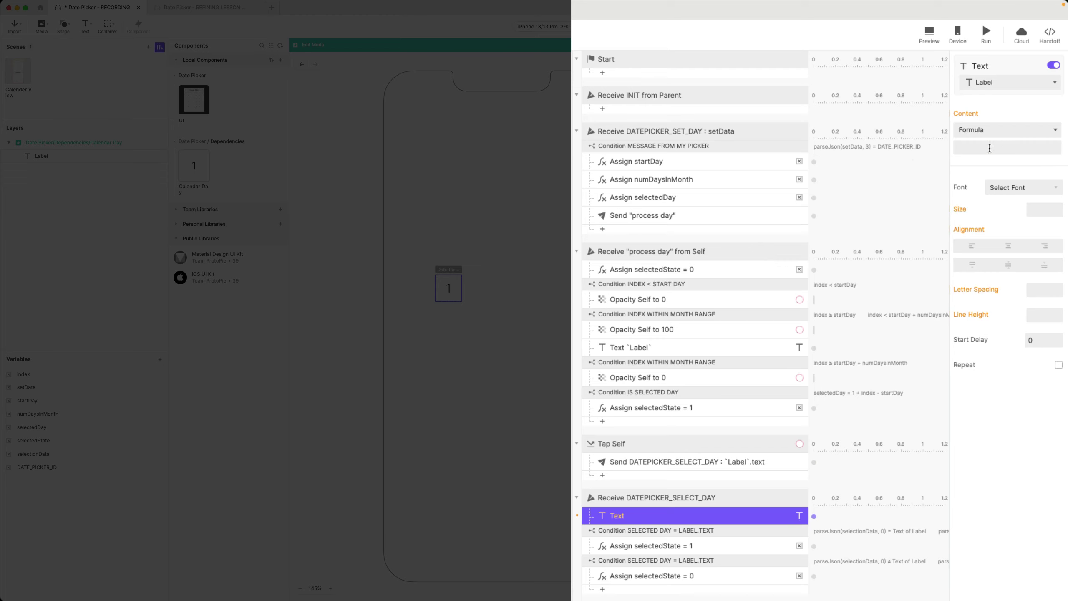
click(990, 148)
key(ctrl+v)
click(1006, 446)
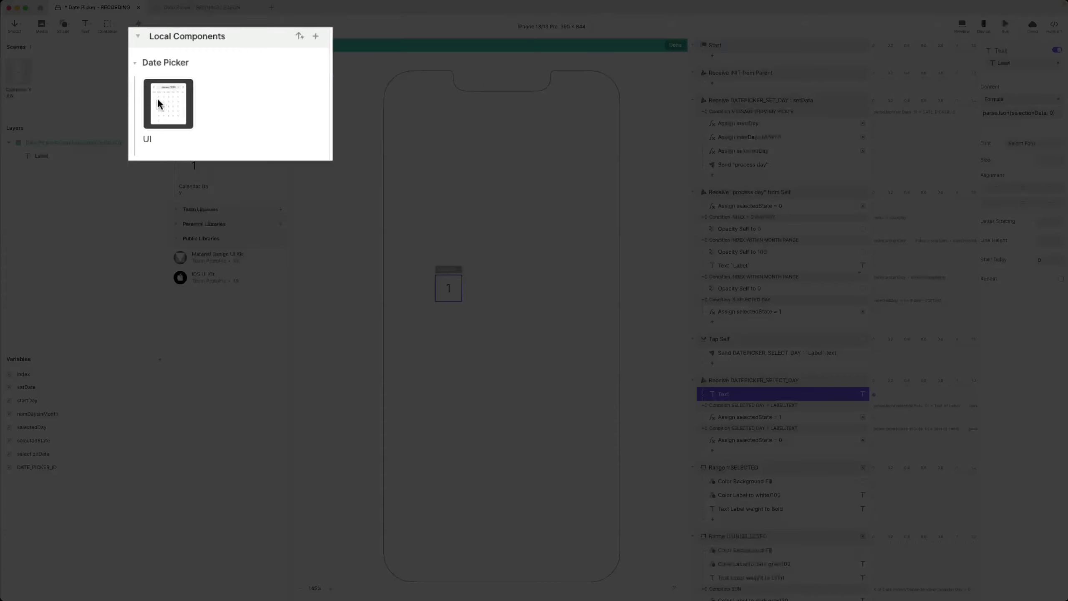
Preview the Date Picker UI component and test what the day labels show after selecting February 20 and 21.
double_click(158, 103)
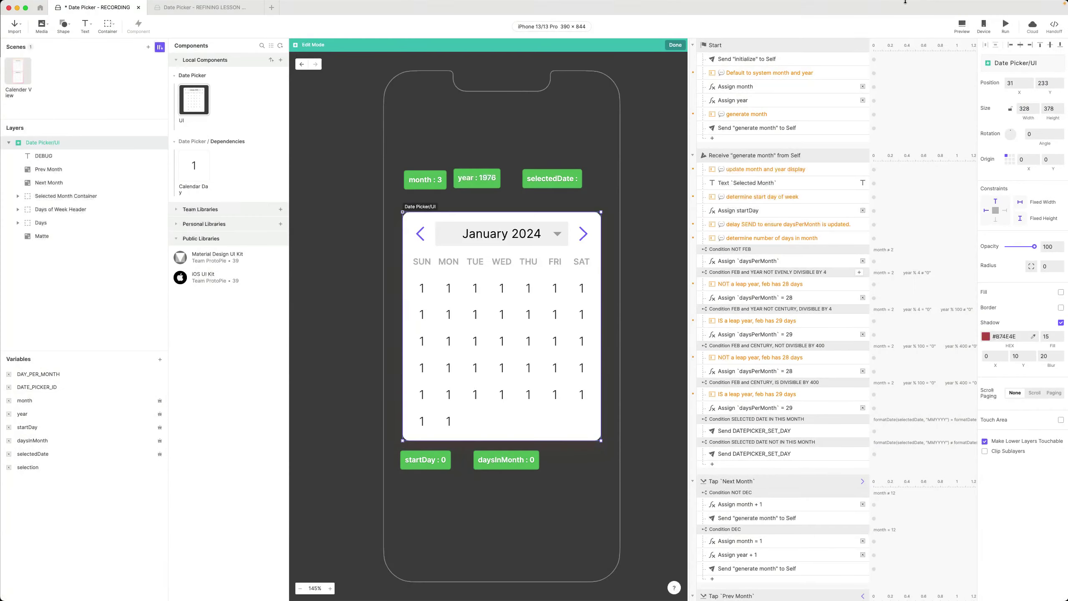
click(961, 27)
click(968, 215)
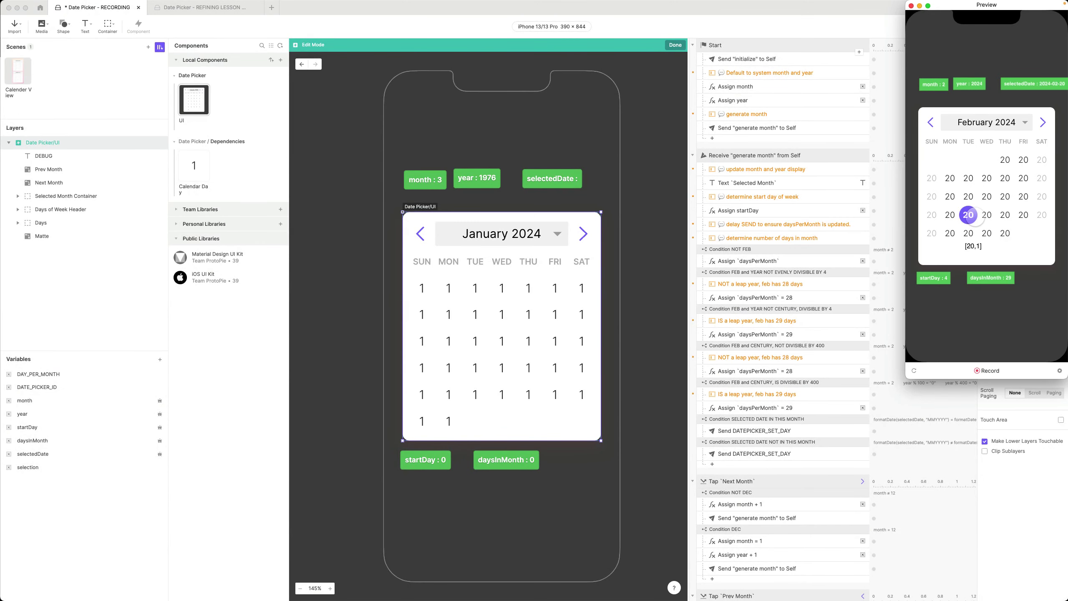
click(986, 215)
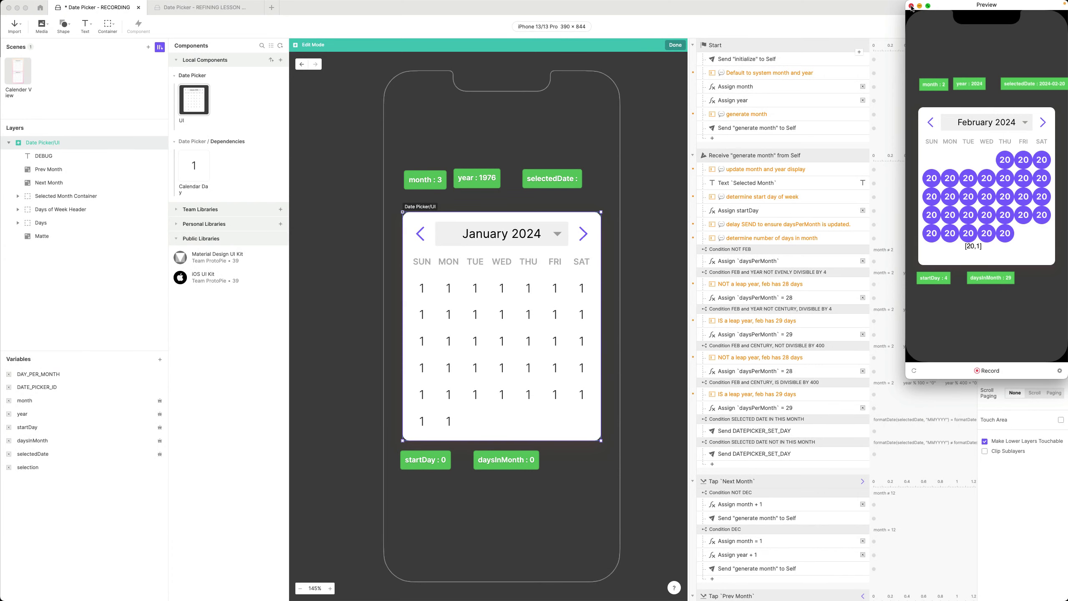
click(911, 6)
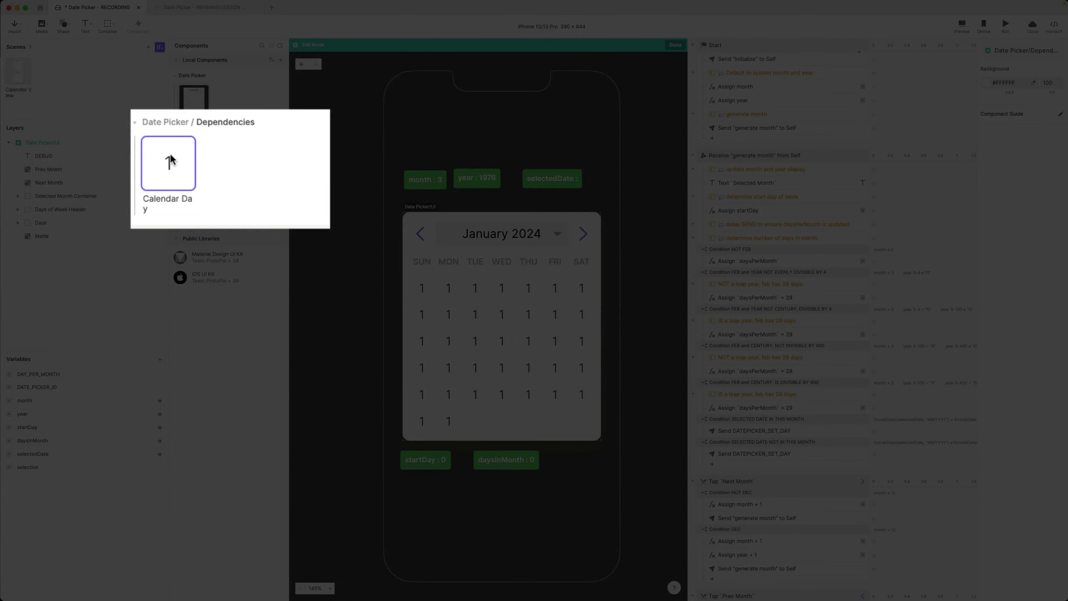
Delete the Text response under the DATEPICKER_SELECT_DAY receiver in the Calendar Day component.
double_click(194, 165)
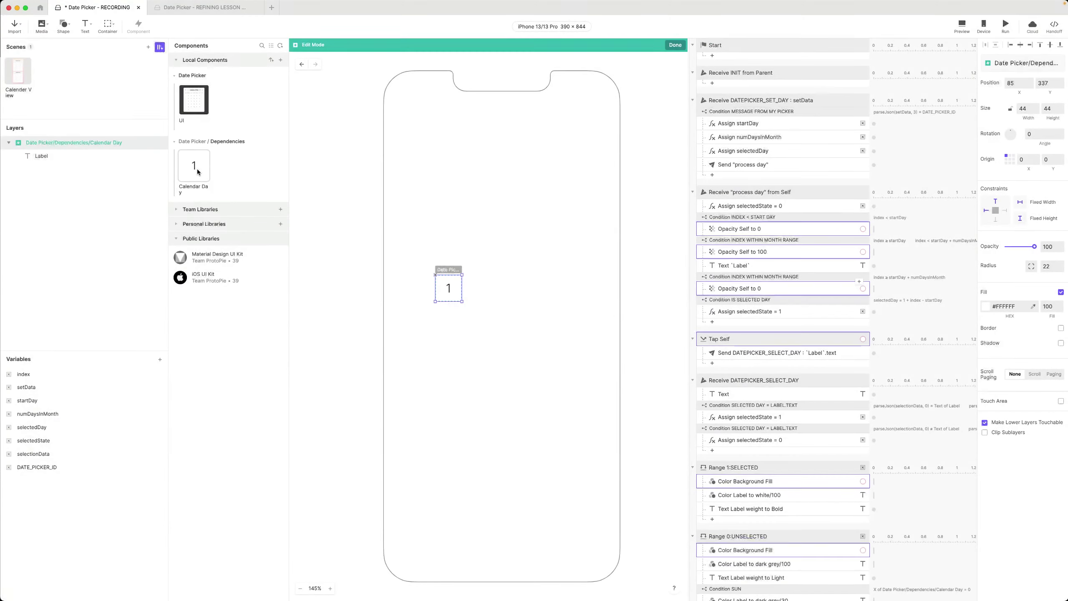
scroll(791, 302, down, 5)
scroll(790, 305, up, 2)
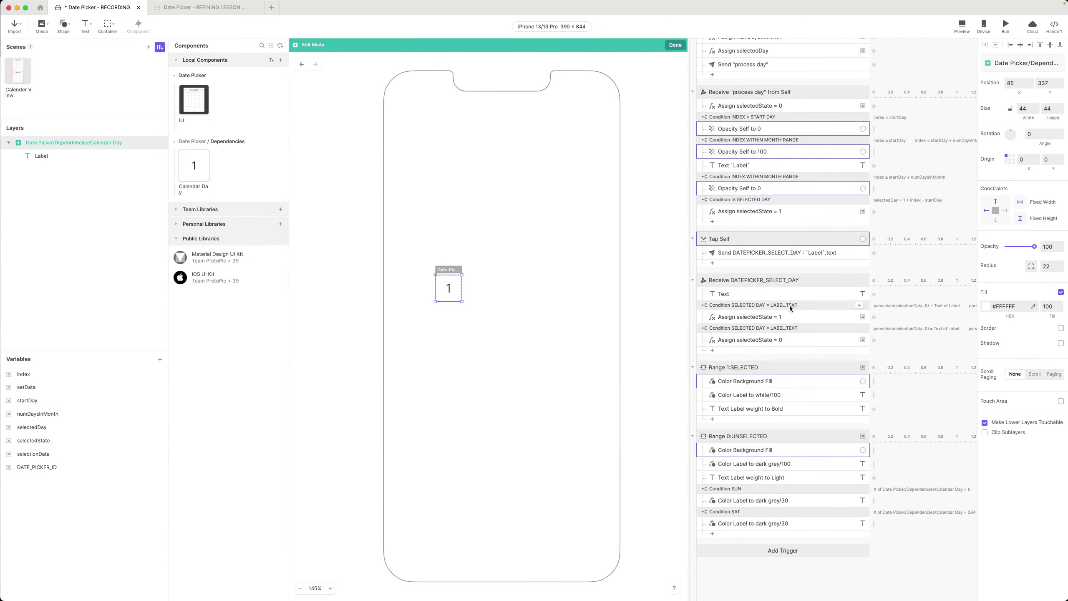
click(760, 294)
key(Delete)
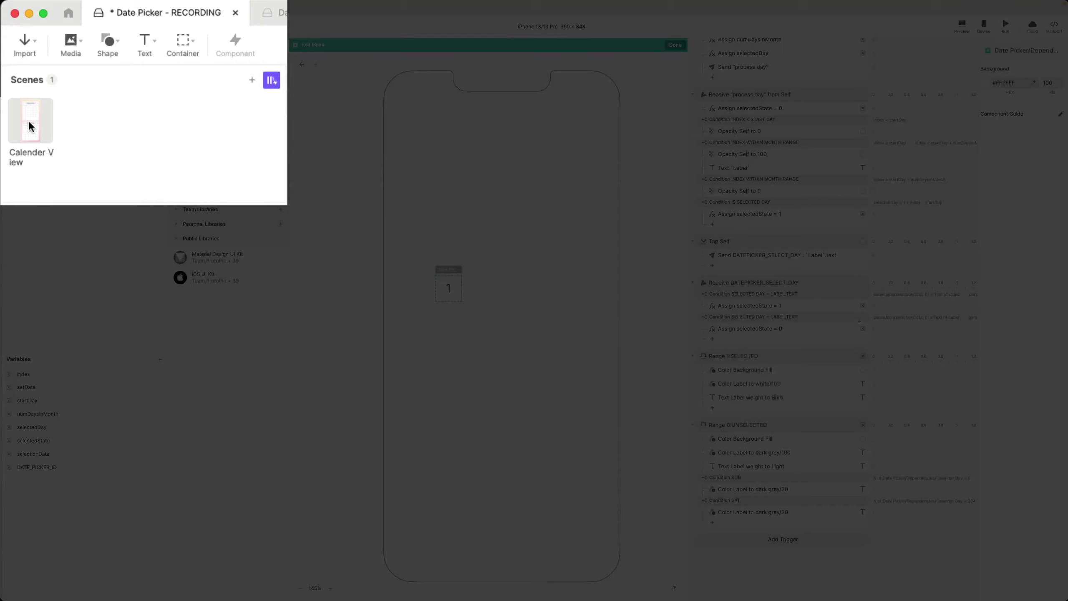
Preview the Calender View scene, advancing the upper date picker to June 2024 and selecting day 12.
click(18, 73)
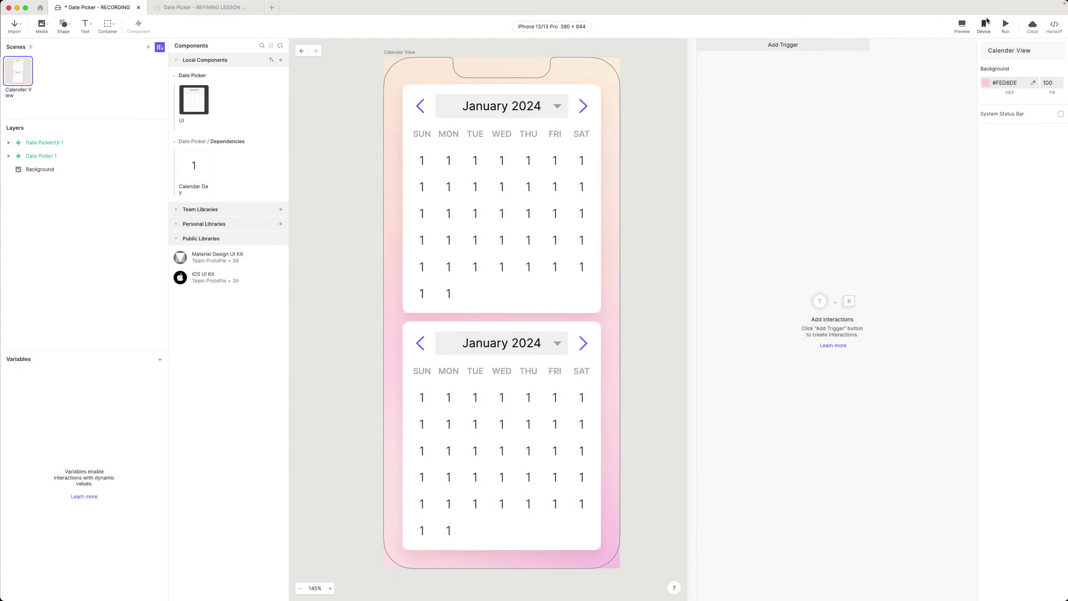
click(962, 24)
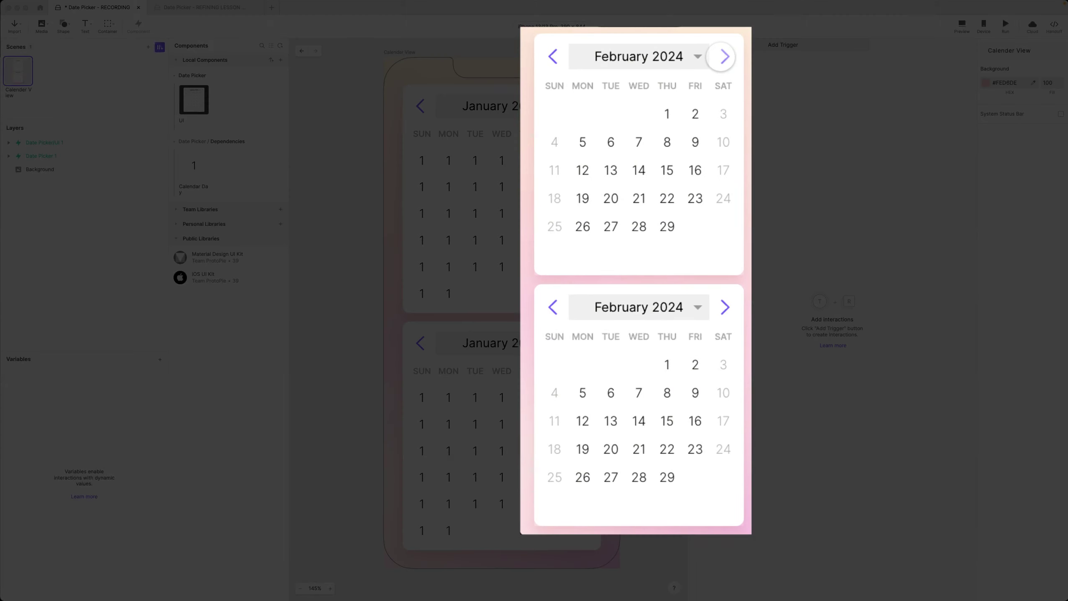
click(721, 56)
click(723, 56)
click(724, 57)
click(724, 56)
click(639, 169)
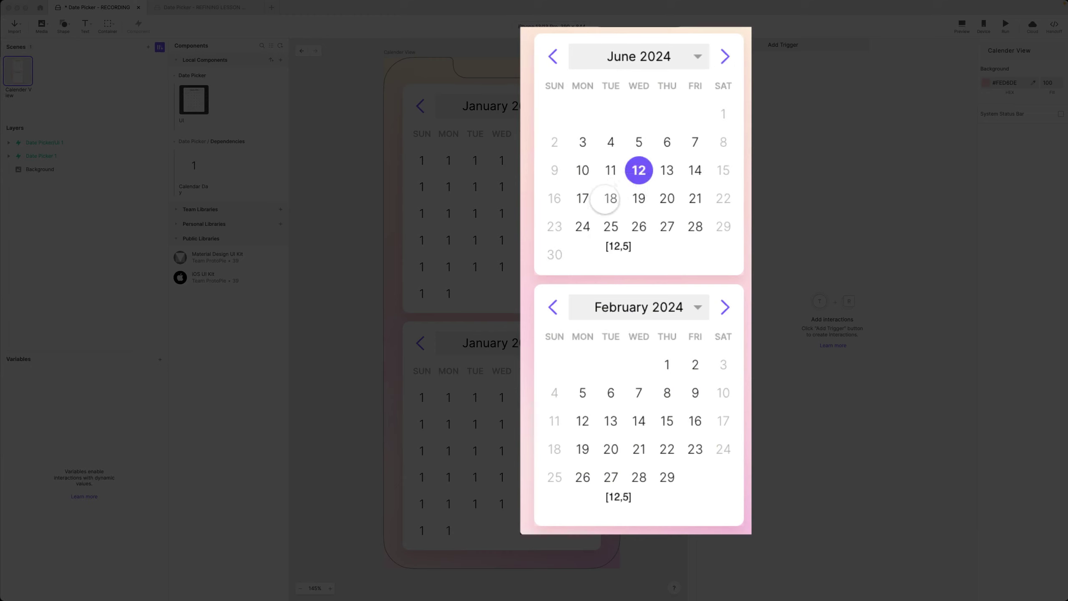
Test day selection in the upper date picker by selecting June 18, 24, 13 and 21, 2024.
click(611, 198)
click(582, 227)
click(666, 170)
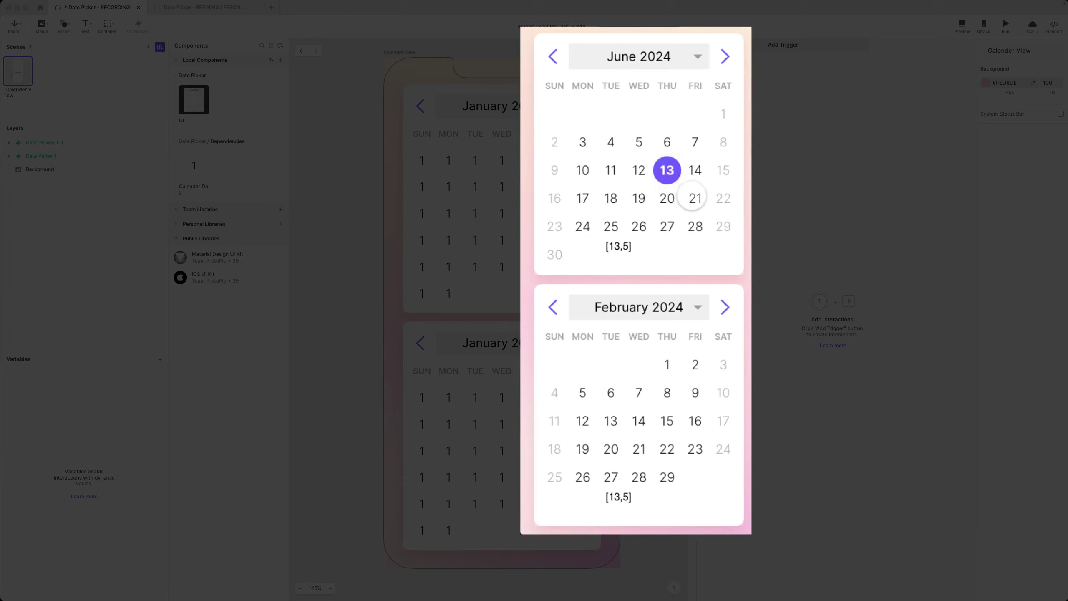
click(696, 200)
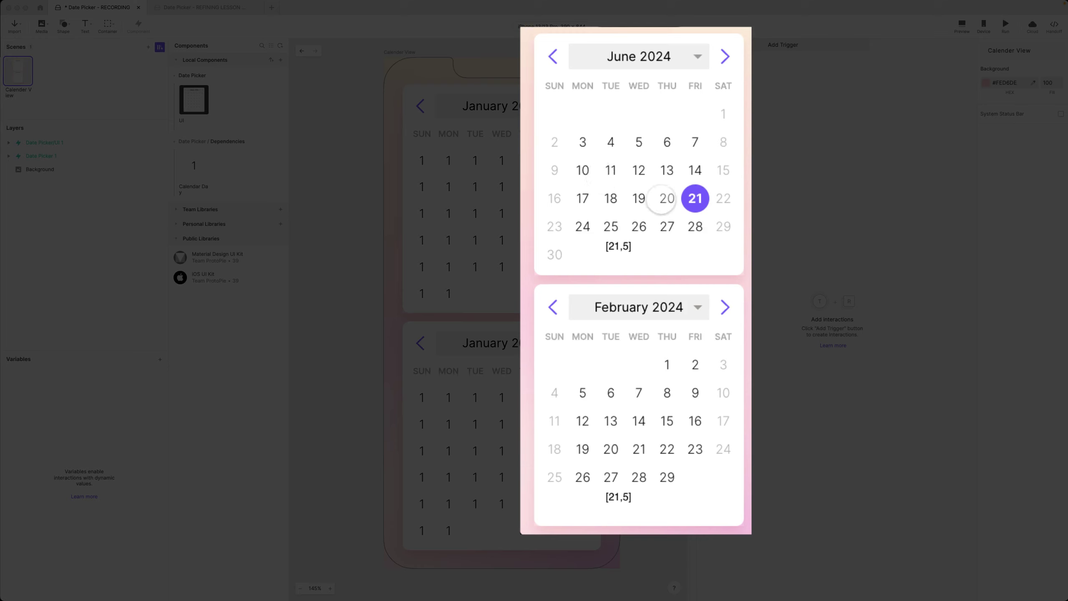
Select October 16, 2023 in the lower date picker and test the selection by moving two months forward and back.
click(552, 309)
click(553, 309)
click(552, 309)
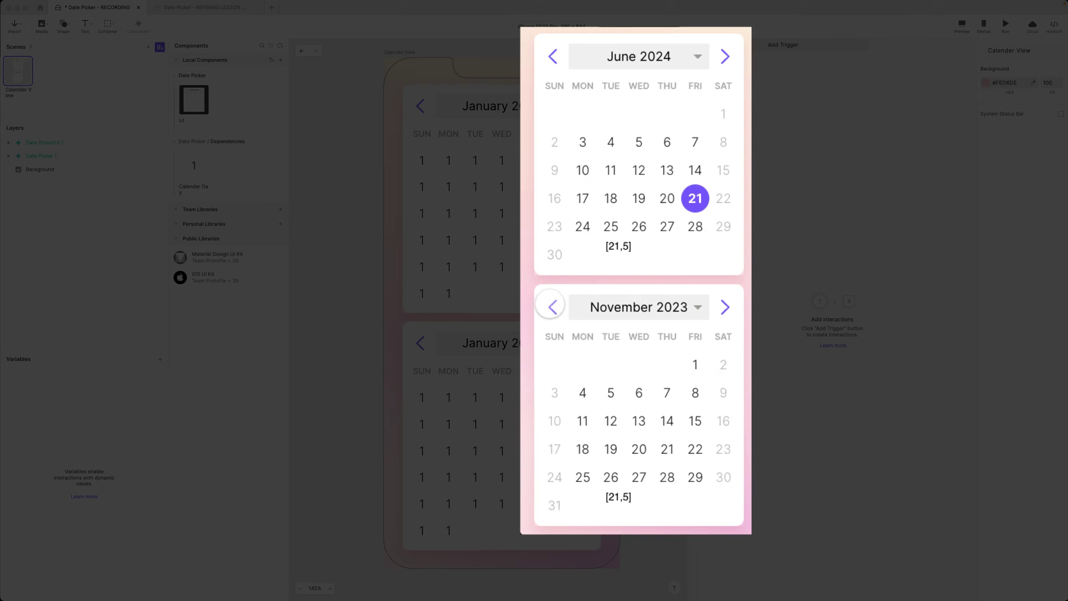
click(552, 310)
click(588, 414)
click(726, 307)
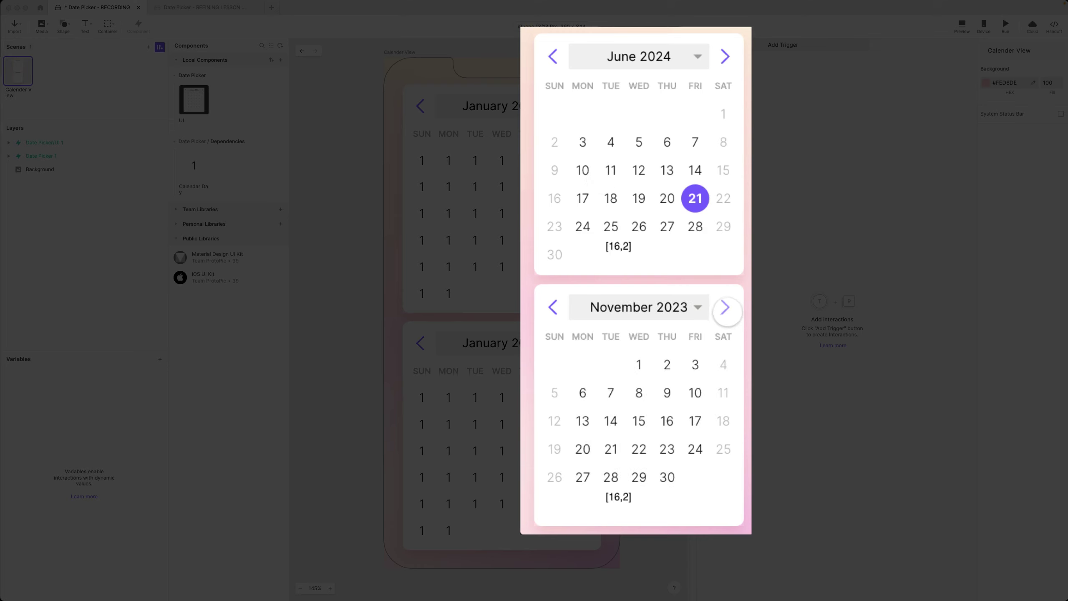
click(725, 307)
click(553, 307)
click(553, 307)
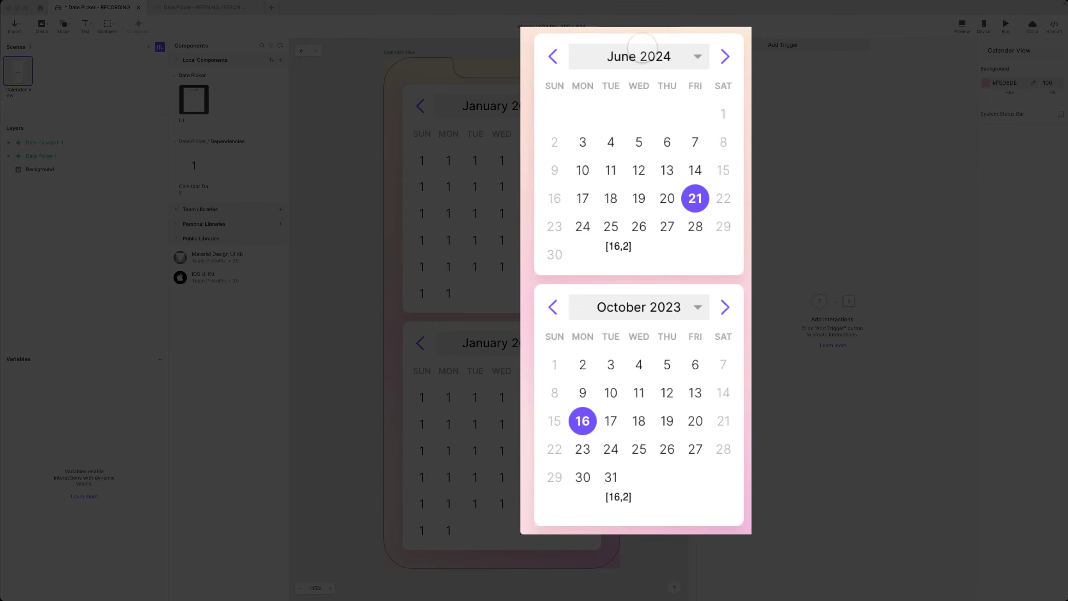
Advance the upper date picker to October 2024 to check its day selection, and close the preview.
click(725, 56)
click(725, 56)
click(725, 57)
click(725, 56)
click(695, 170)
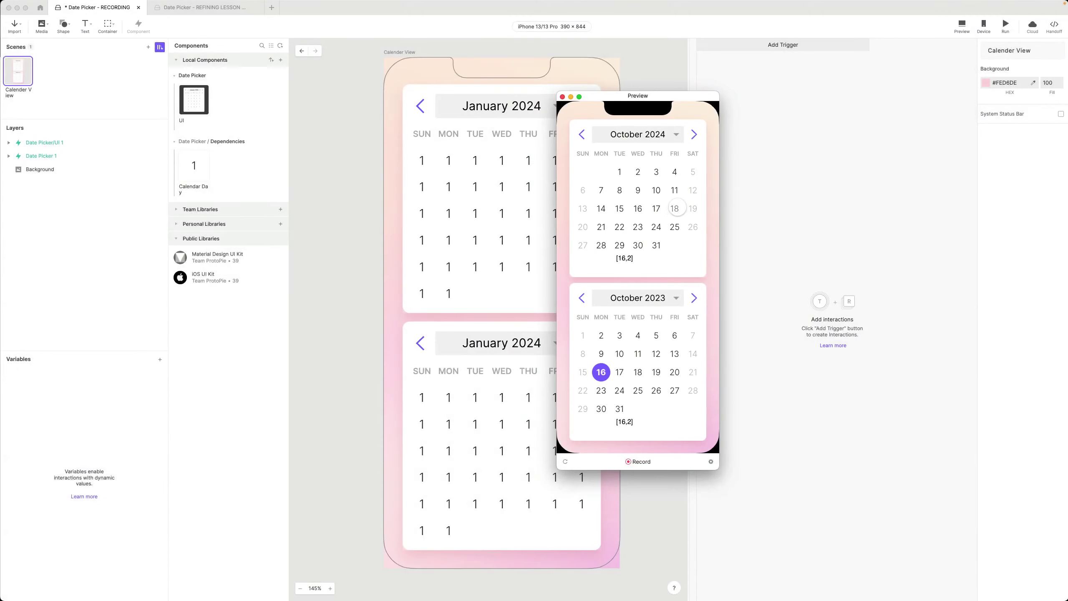
click(562, 97)
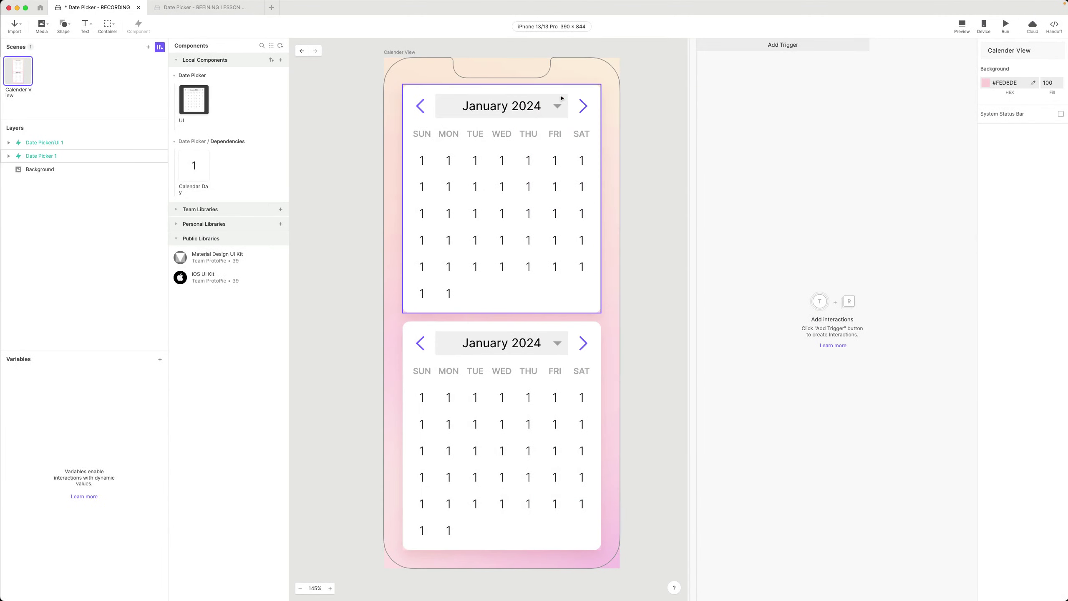